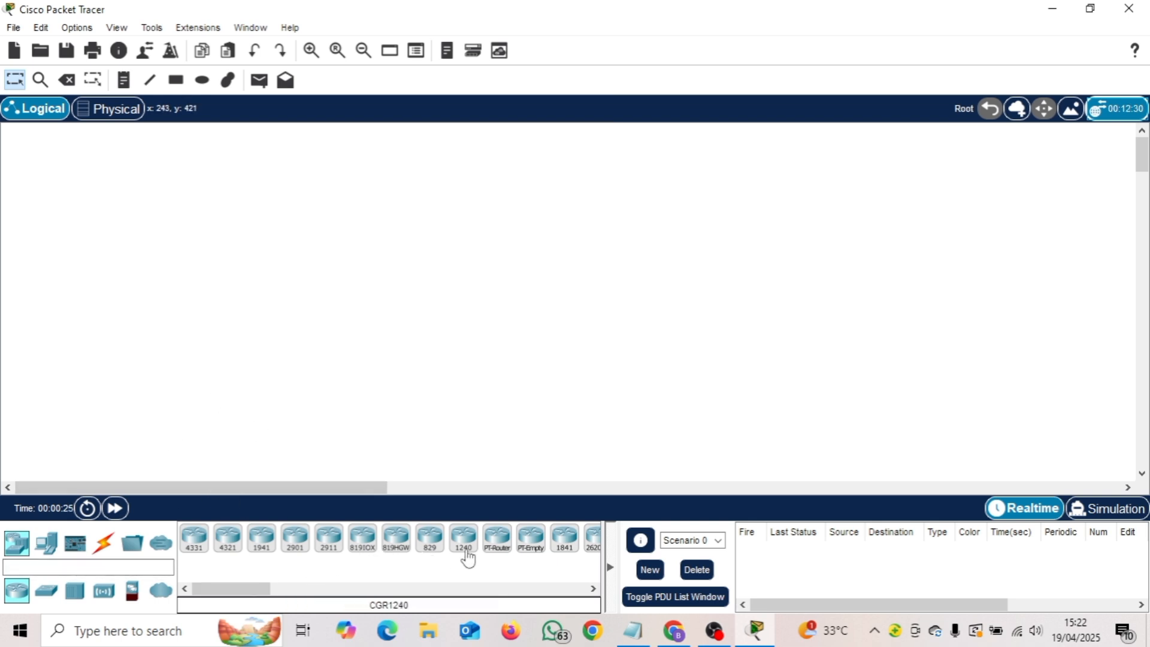
Place three PT-Router devices spread out on the empty logical workspace.
{"action": "left_click", "coordinate": [500, 548]}
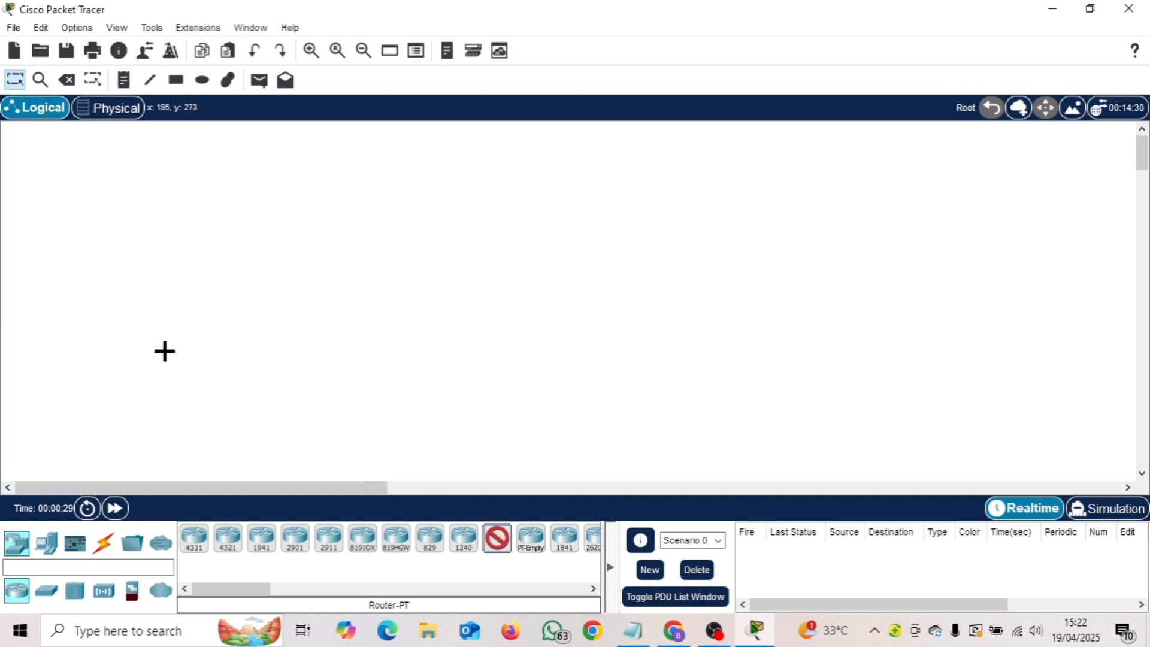
{"action": "left_click", "coordinate": [124, 367]}
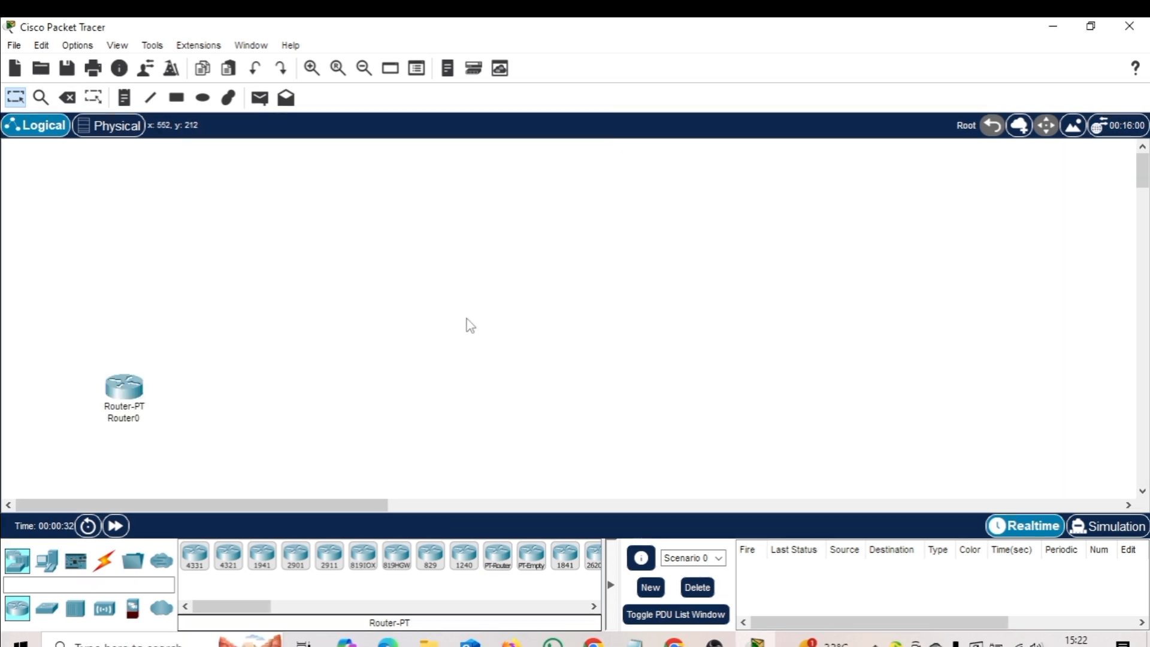
{"action": "left_click", "coordinate": [365, 68]}
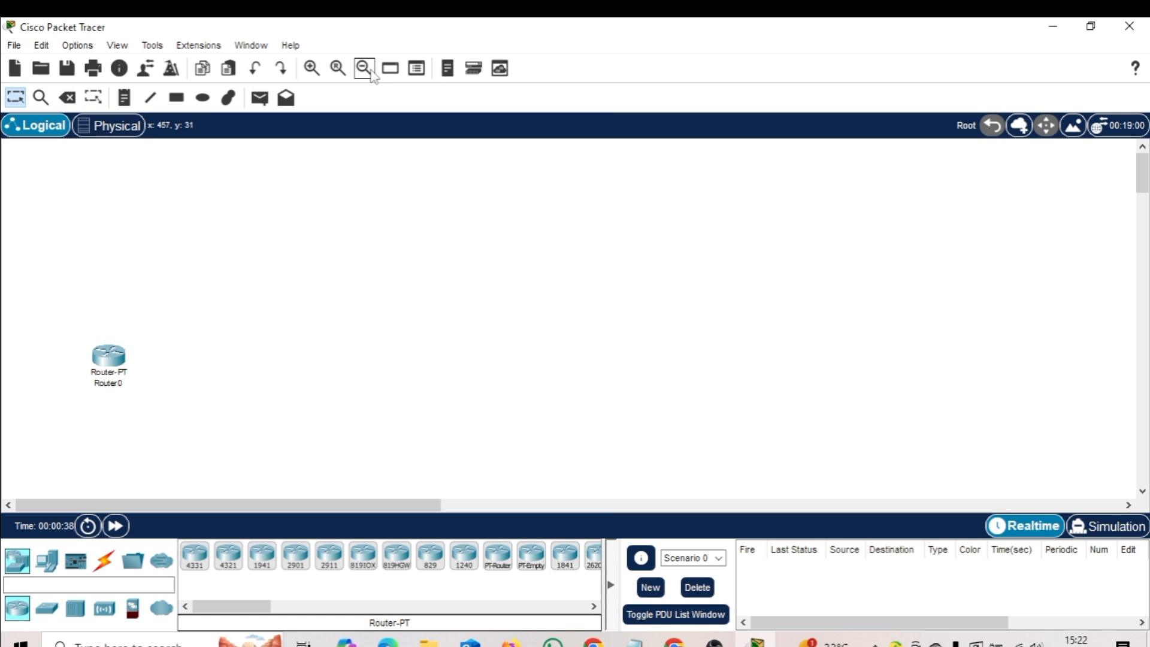
{"action": "left_click", "coordinate": [509, 566]}
{"action": "left_click", "coordinate": [246, 294]}
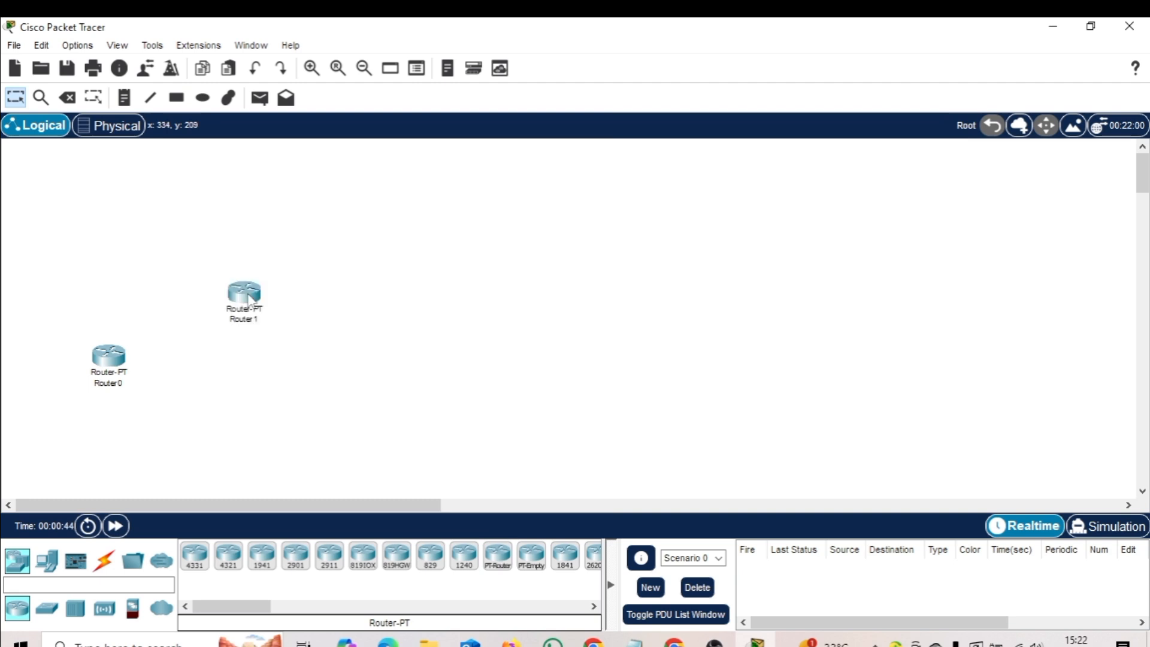
{"action": "left_click", "coordinate": [488, 558]}
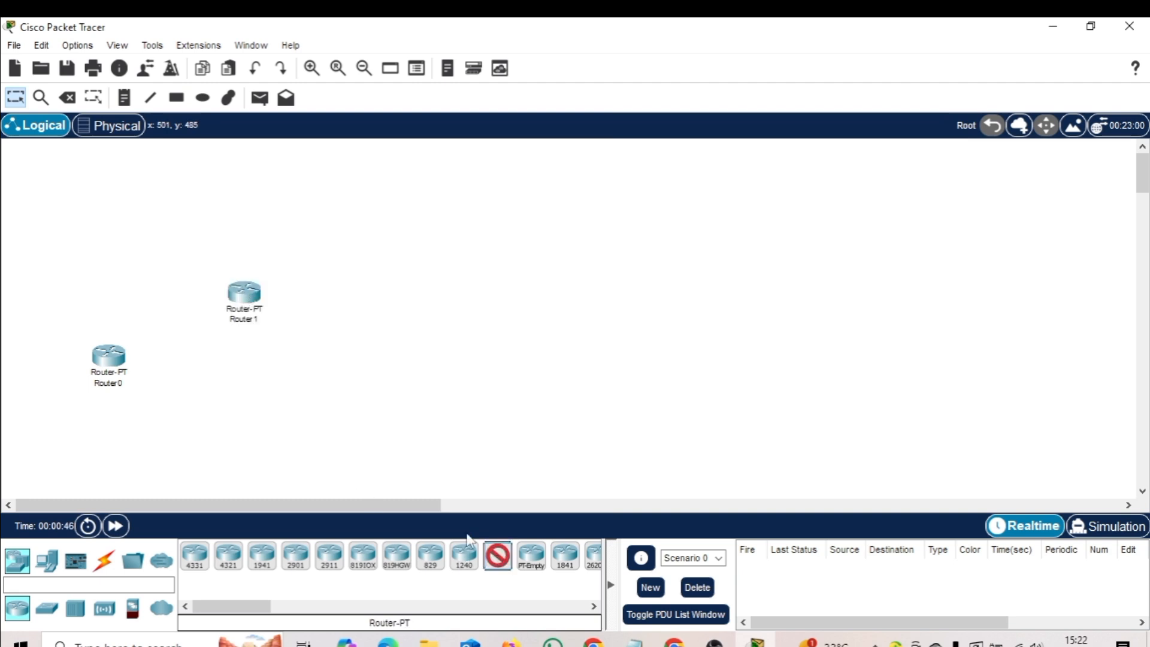
{"action": "left_click", "coordinate": [313, 372]}
Arrange the routers in a triangle with Router0 at the apex, Router1 at the lower left and Router2 at the lower right.
{"action": "left_click_drag", "start_coordinate": [258, 296], "coordinate": [99, 411]}
{"action": "left_click_drag", "start_coordinate": [121, 363], "coordinate": [217, 288]}
{"action": "left_click_drag", "start_coordinate": [322, 384], "coordinate": [419, 375]}
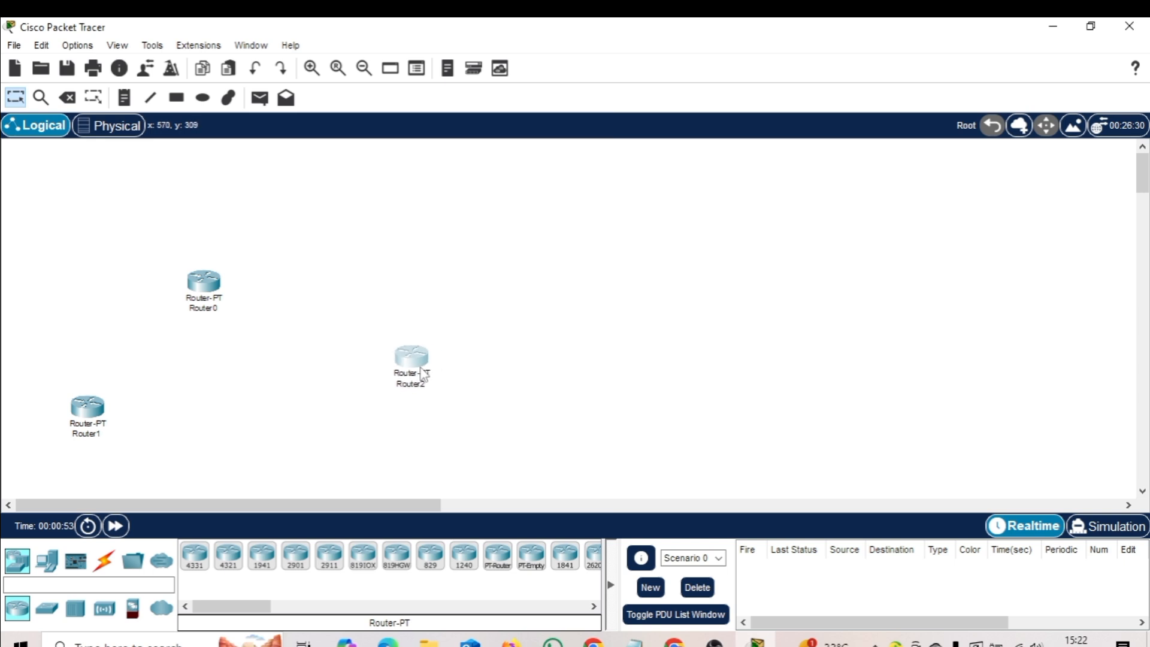
{"action": "left_click_drag", "start_coordinate": [210, 291], "coordinate": [299, 275]}
{"action": "left_click_drag", "start_coordinate": [92, 402], "coordinate": [194, 346]}
Rename Router0 at the top of the triangle as Router3.
{"action": "left_click", "coordinate": [307, 296]}
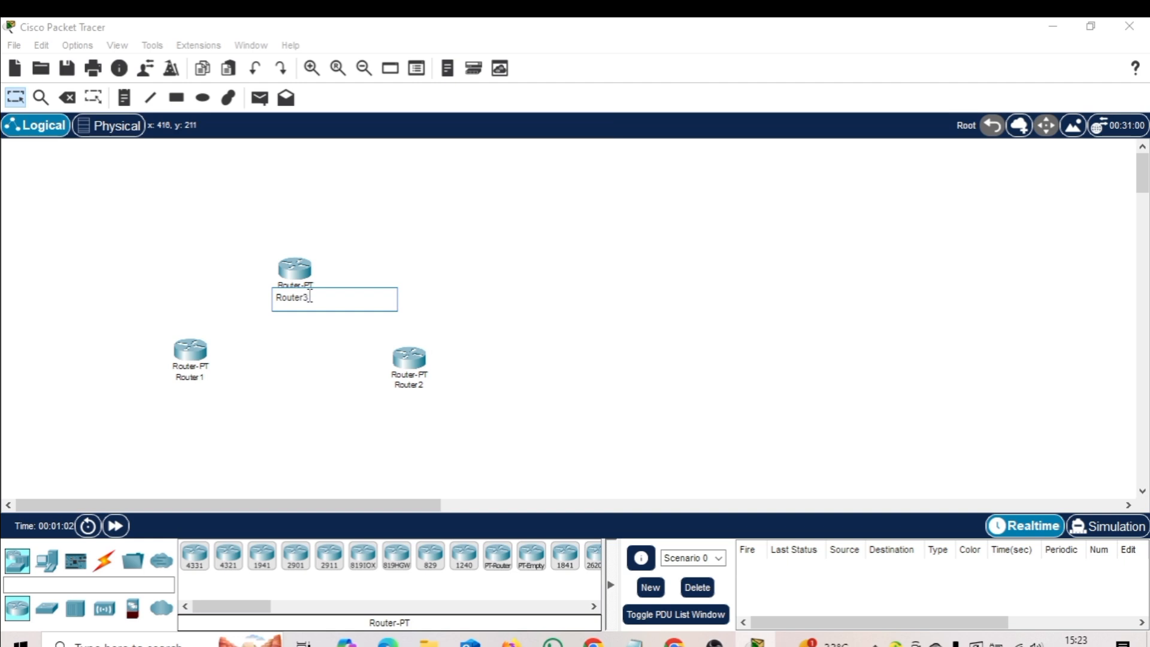
{"action": "type", "text": "3"}
{"action": "key", "text": "Return"}
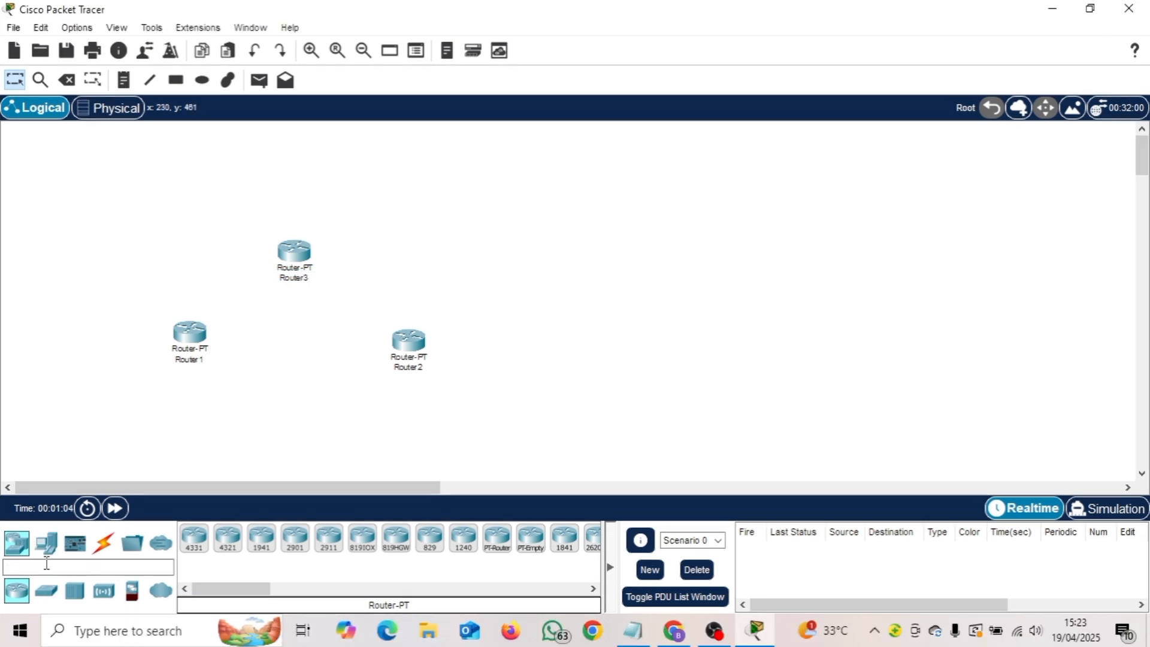
Place three PCs in a row below the routers, two beneath Router1 and one beneath Router2.
{"action": "left_click", "coordinate": [46, 543]}
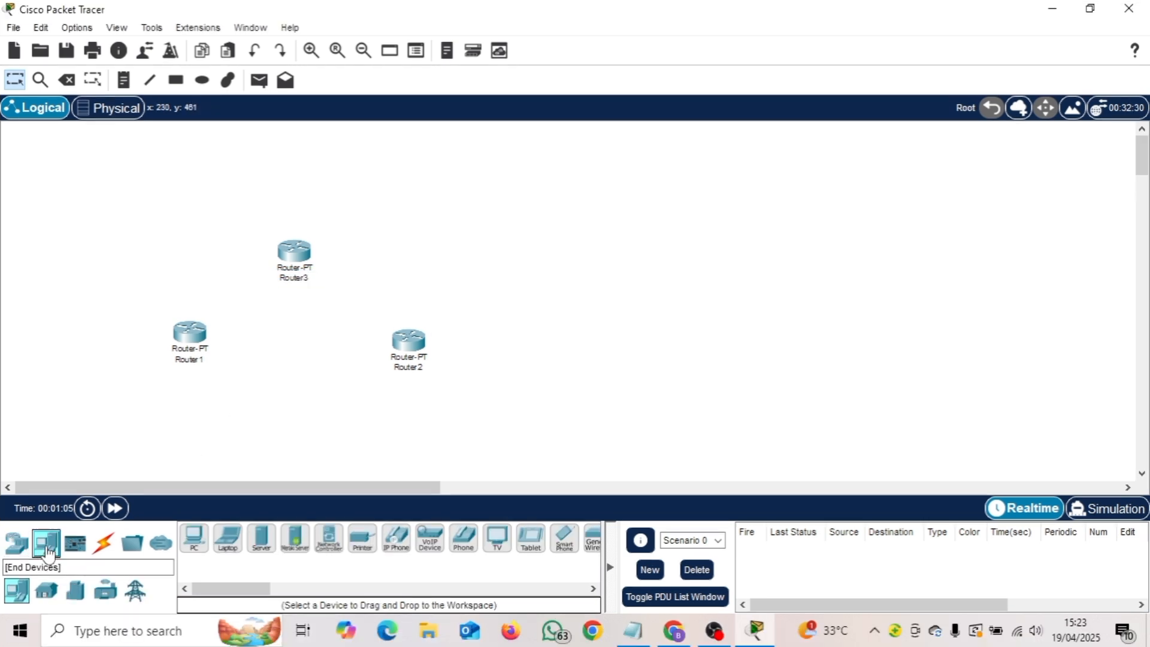
{"action": "left_click", "coordinate": [198, 546]}
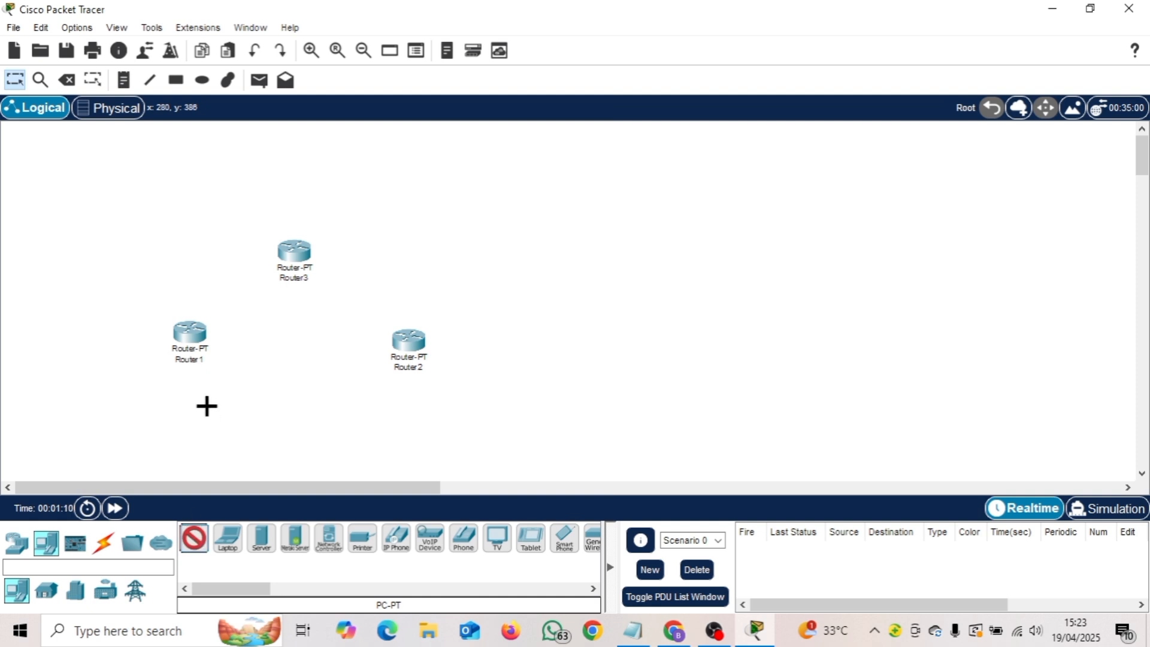
{"action": "left_click", "coordinate": [105, 421]}
{"action": "left_click", "coordinate": [197, 541]}
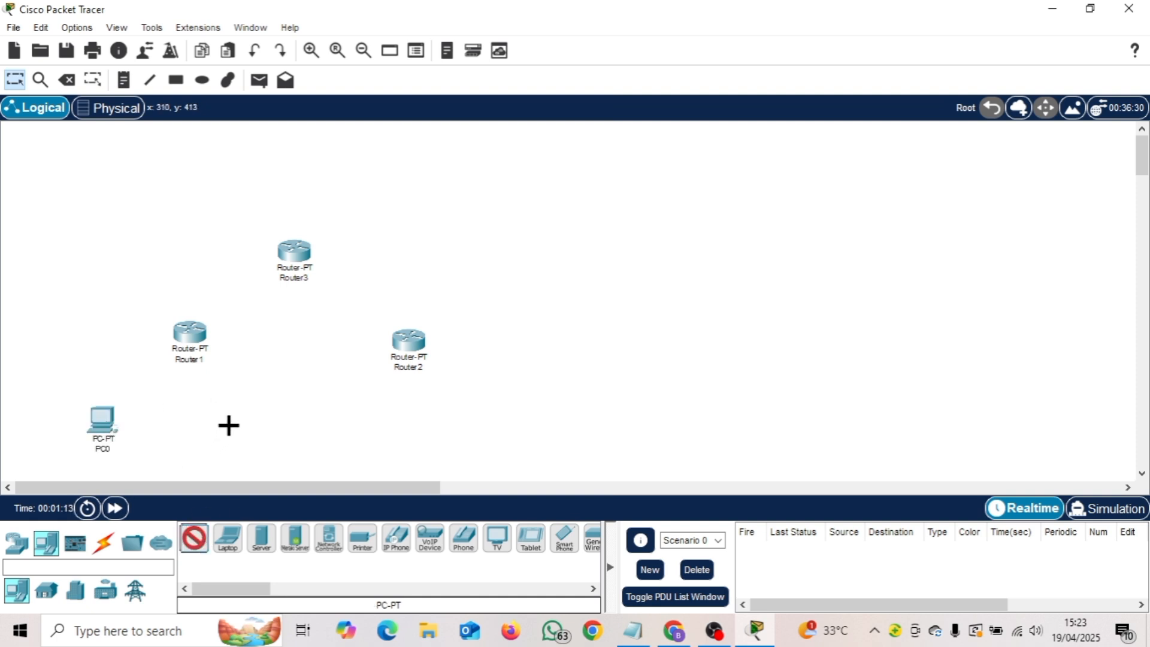
{"action": "left_click", "coordinate": [228, 426]}
{"action": "left_click", "coordinate": [414, 424]}
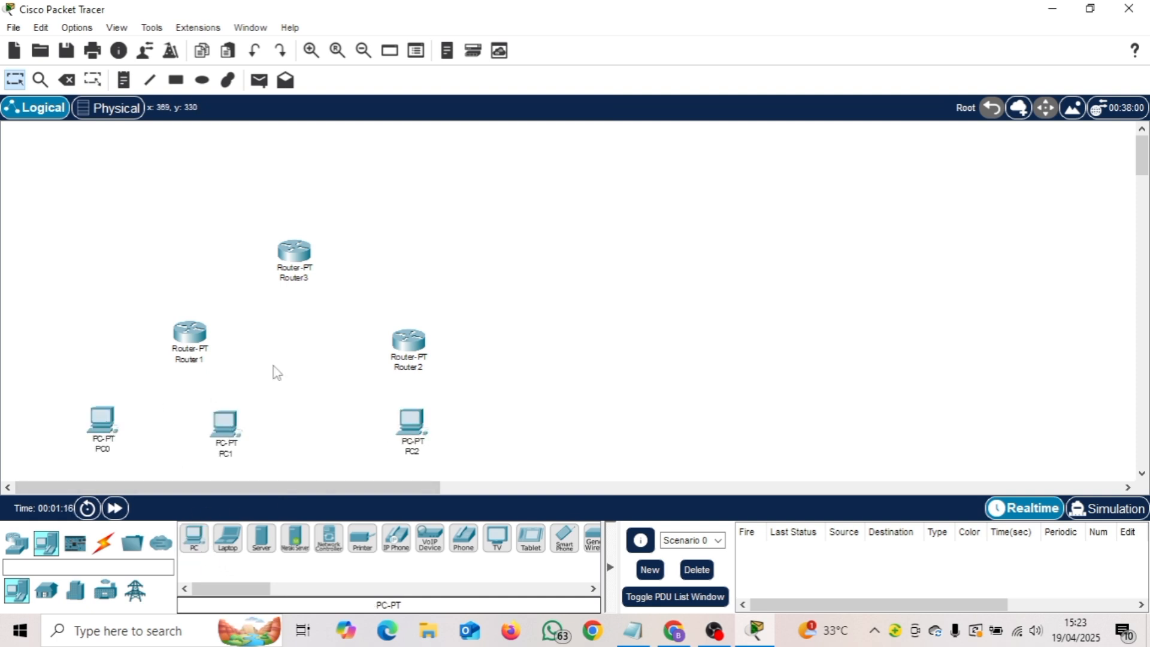
Move Router1 slightly up and rearrange the PCs so PC1 and PC2 flank it below and PC0 sits under Router2.
{"action": "left_click_drag", "start_coordinate": [182, 335], "coordinate": [171, 325]}
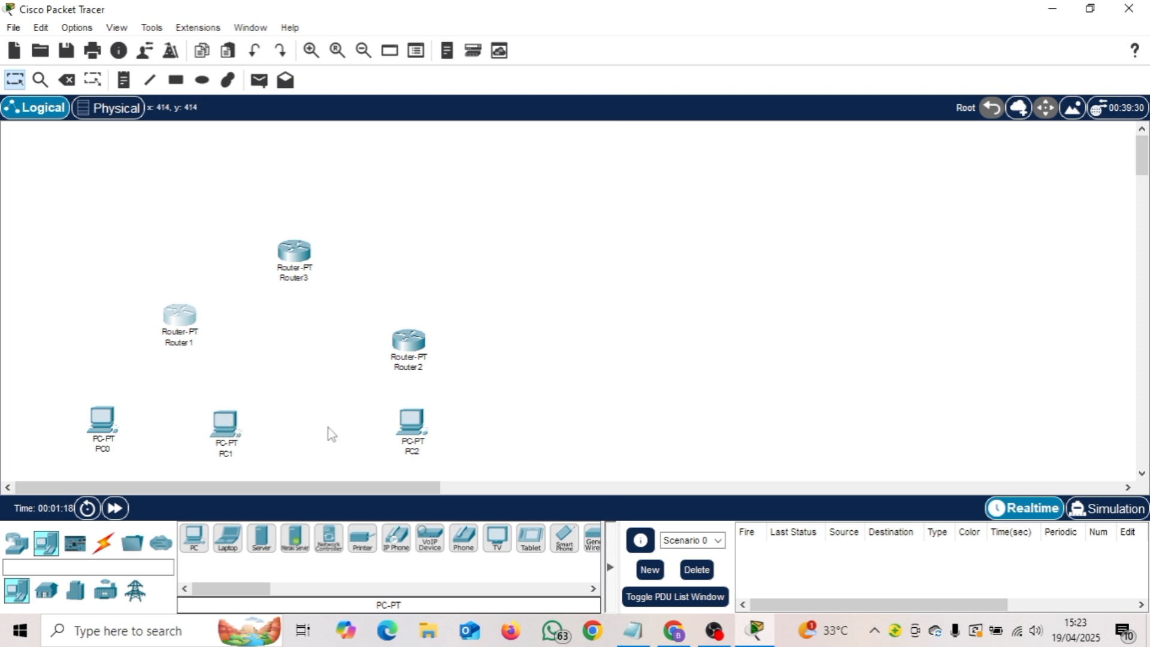
{"action": "left_click_drag", "start_coordinate": [419, 427], "coordinate": [285, 415]}
{"action": "left_click_drag", "start_coordinate": [105, 422], "coordinate": [411, 422]}
{"action": "mouse_move", "coordinate": [288, 418]}
{"action": "left_mouse_down"}
{"action": "mouse_move", "coordinate": [197, 407]}
{"action": "mouse_move", "coordinate": [97, 434]}
{"action": "mouse_move", "coordinate": [266, 424]}
{"action": "left_mouse_up"}
{"action": "left_click_drag", "start_coordinate": [429, 451], "coordinate": [422, 453]}
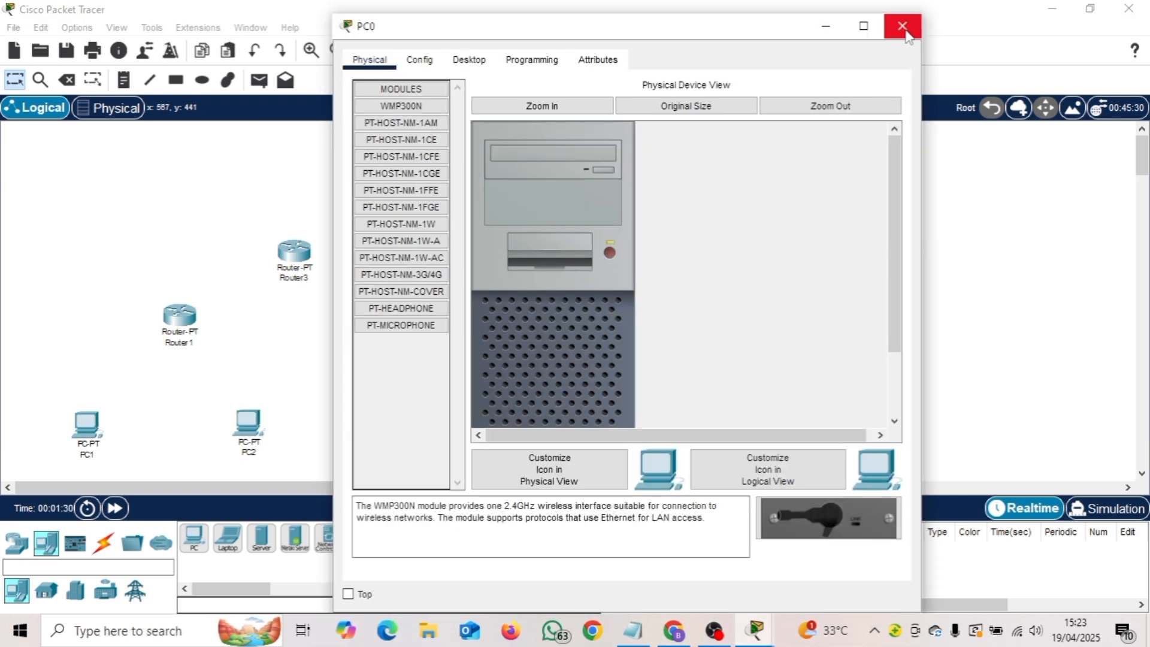
{"action": "left_click", "coordinate": [904, 29]}
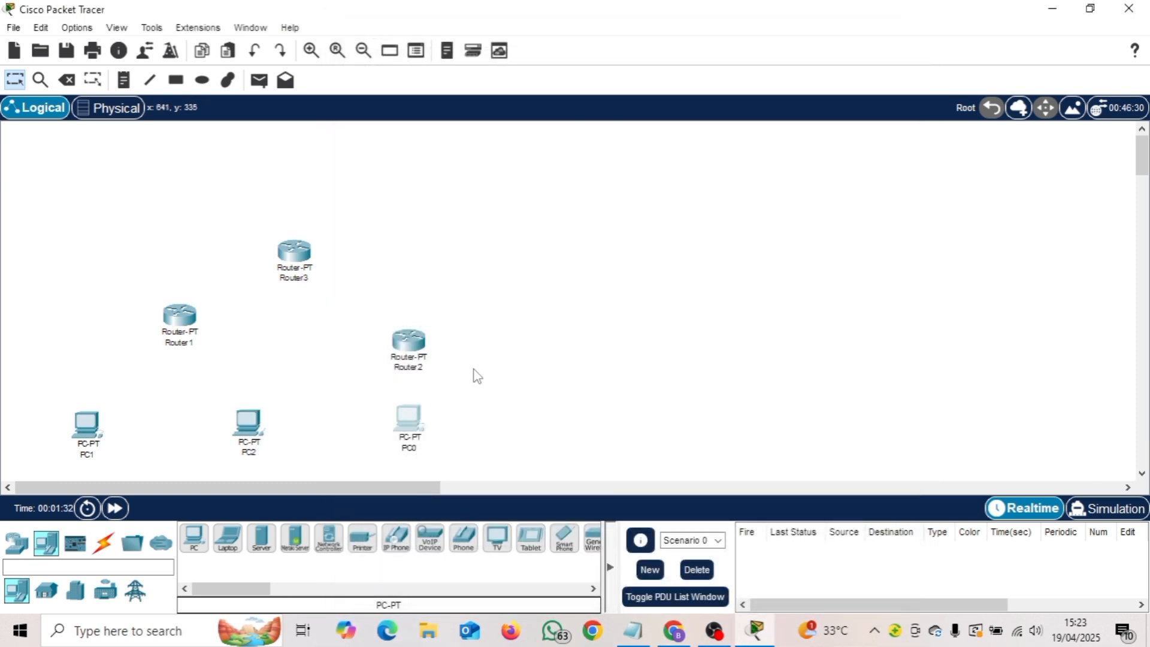
Rename PC0 below Router2 as PC3.
{"action": "left_click", "coordinate": [418, 448]}
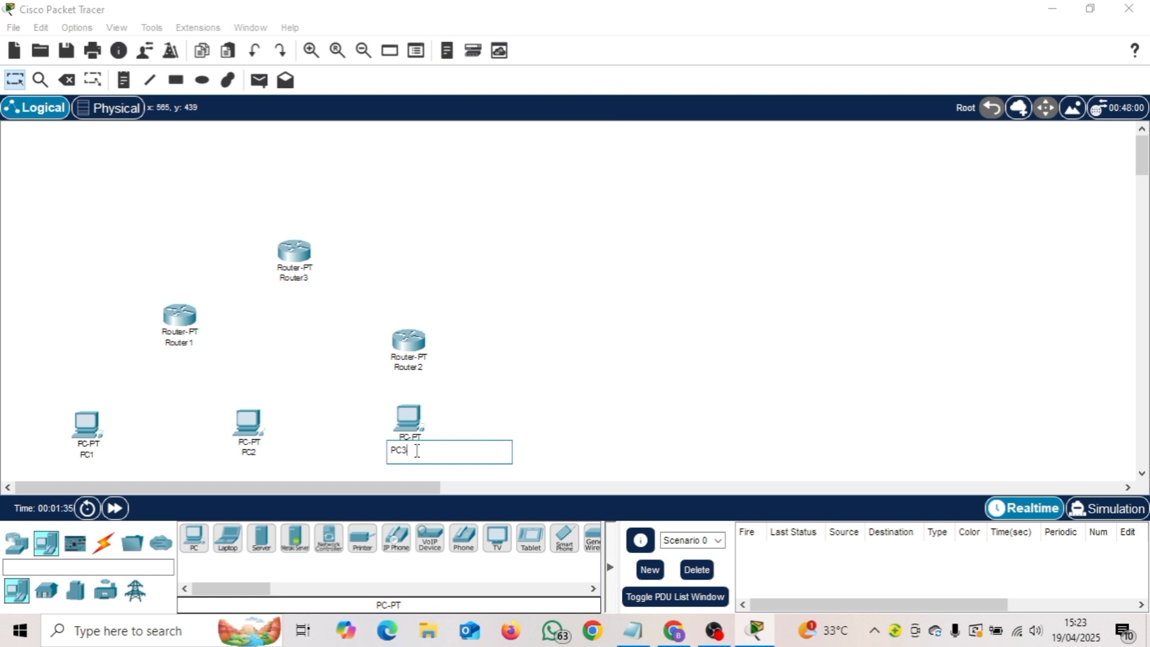
{"action": "type", "text": "3"}
{"action": "key", "text": "Return"}
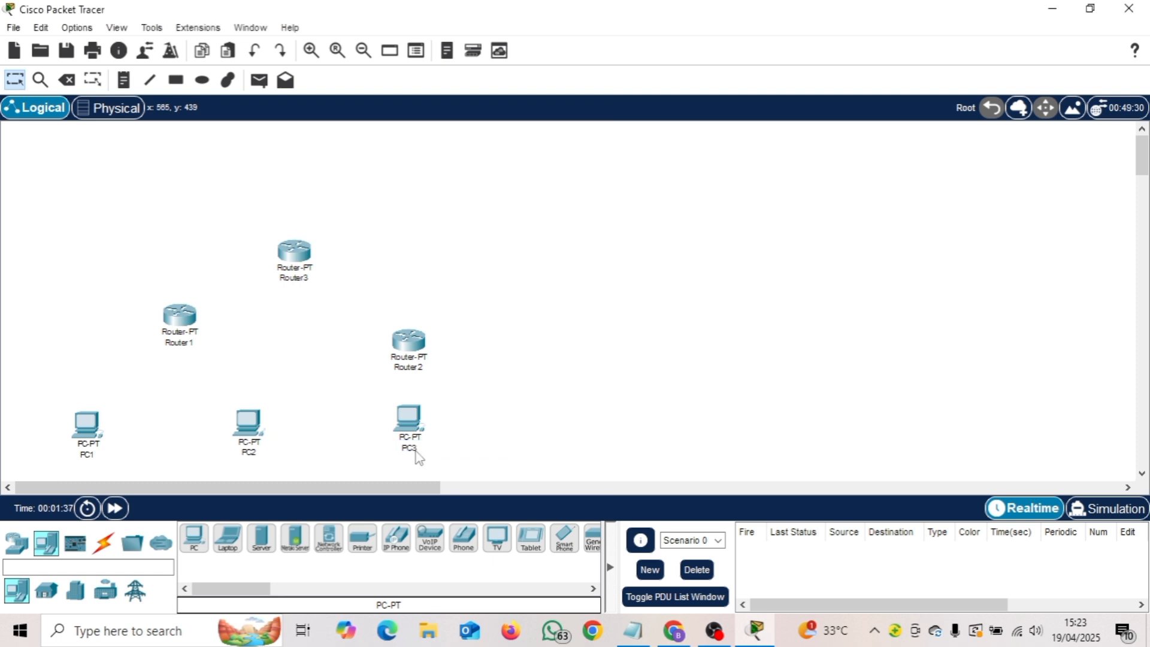
Cable PC1 and PC2 to Router1 and PC3 to Router2, using the automatically chosen connection type.
{"action": "left_click", "coordinate": [104, 545]}
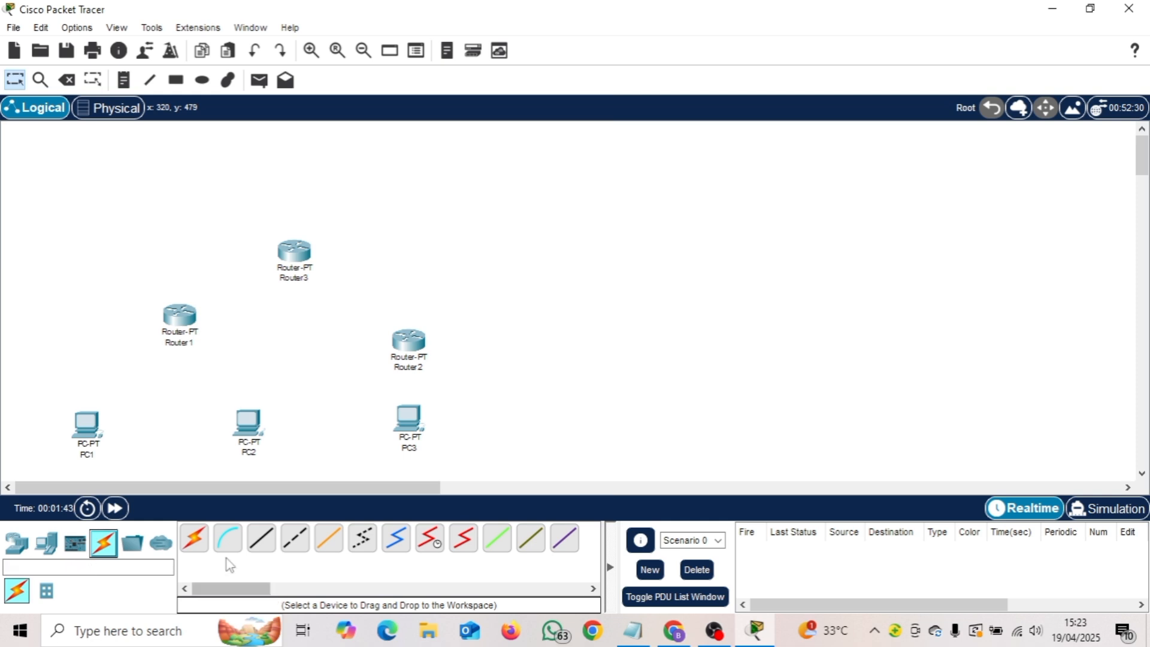
{"action": "left_click", "coordinate": [194, 539]}
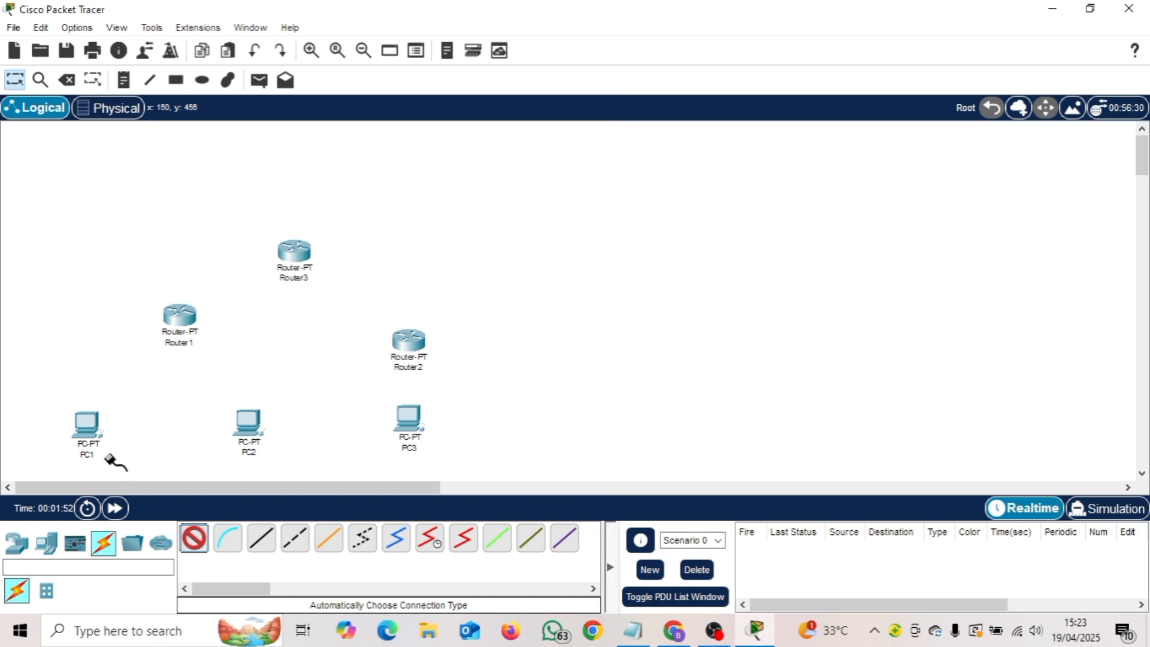
{"action": "left_click", "coordinate": [84, 428]}
{"action": "left_click", "coordinate": [179, 318]}
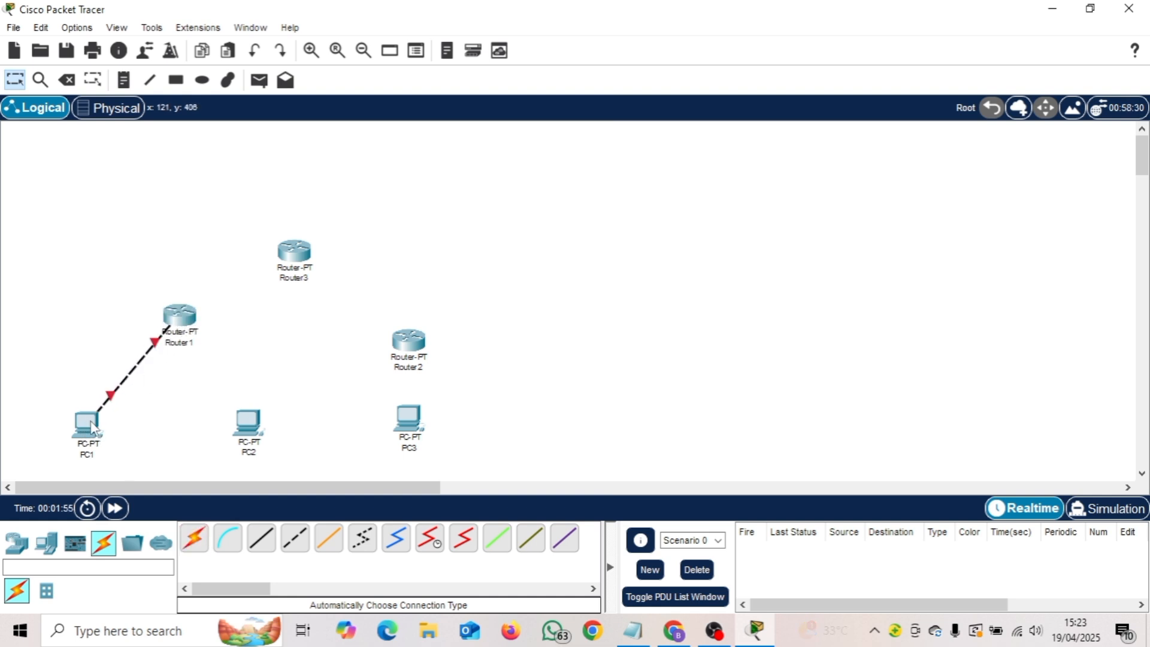
{"action": "left_click", "coordinate": [194, 540]}
{"action": "left_click", "coordinate": [248, 423]}
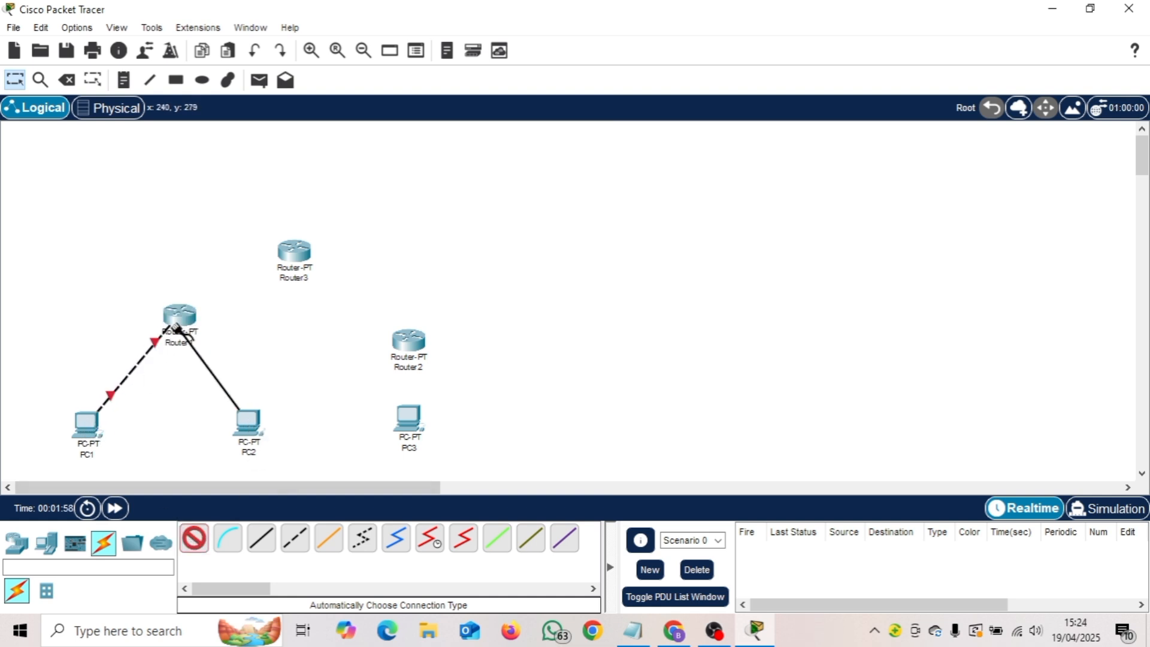
{"action": "left_click", "coordinate": [177, 327]}
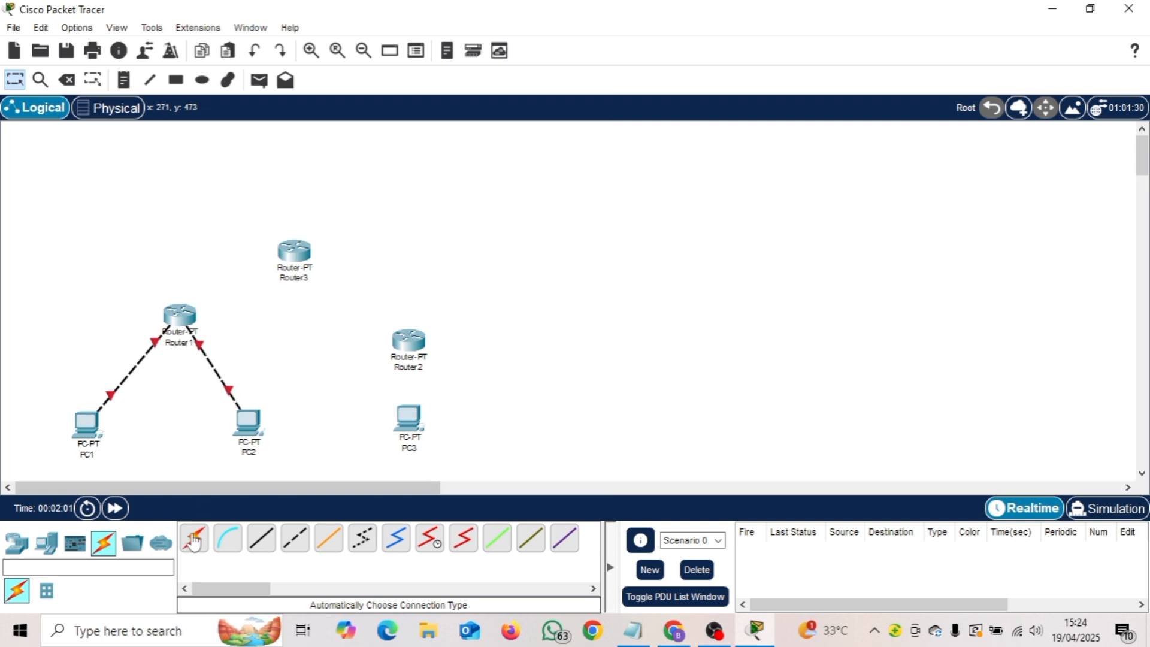
{"action": "left_click", "coordinate": [194, 540]}
{"action": "left_click", "coordinate": [410, 423]}
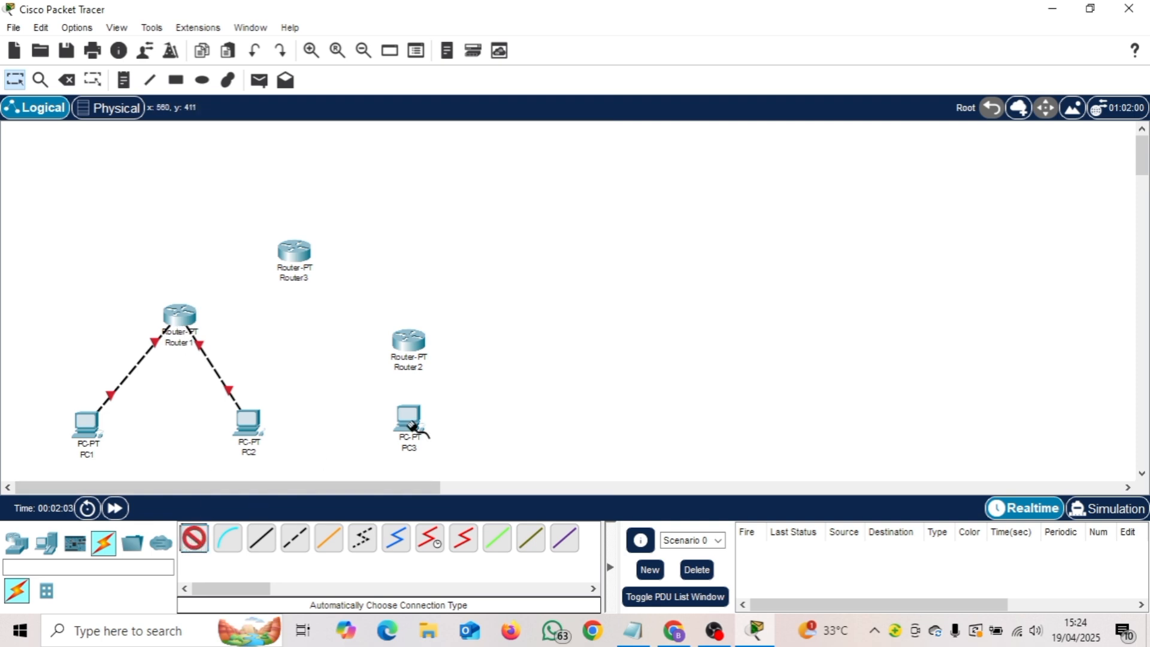
{"action": "left_click", "coordinate": [410, 343]}
Link Router1 to Router3 with an automatically chosen connection.
{"action": "left_click", "coordinate": [194, 541]}
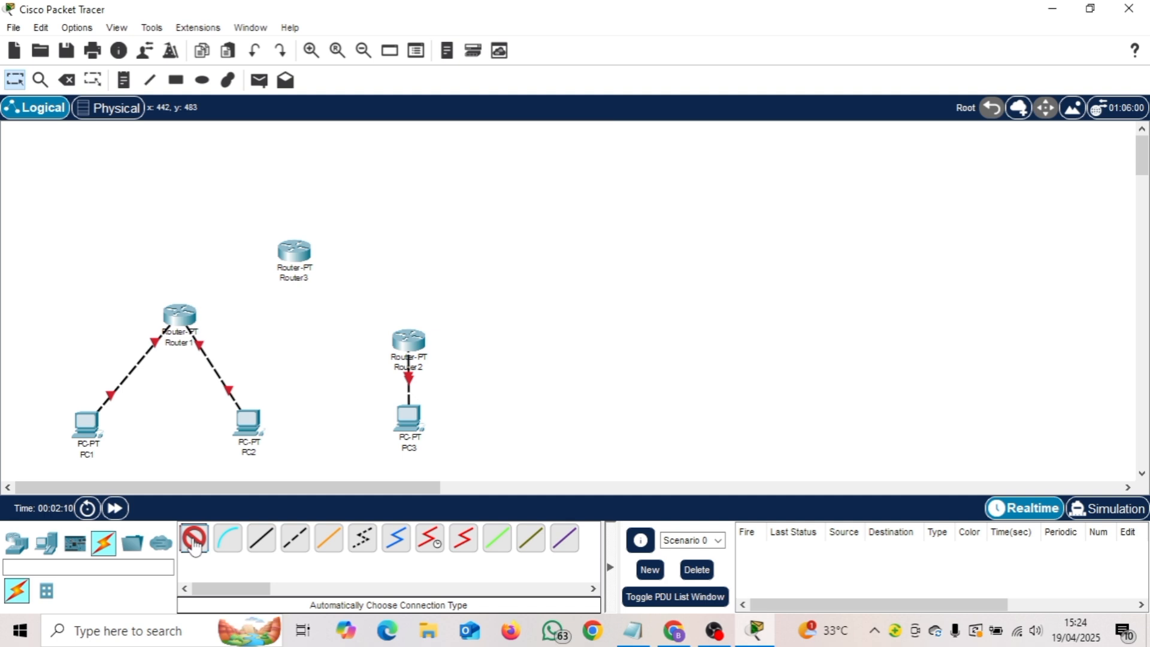
{"action": "left_click", "coordinate": [184, 316]}
{"action": "left_click", "coordinate": [293, 255]}
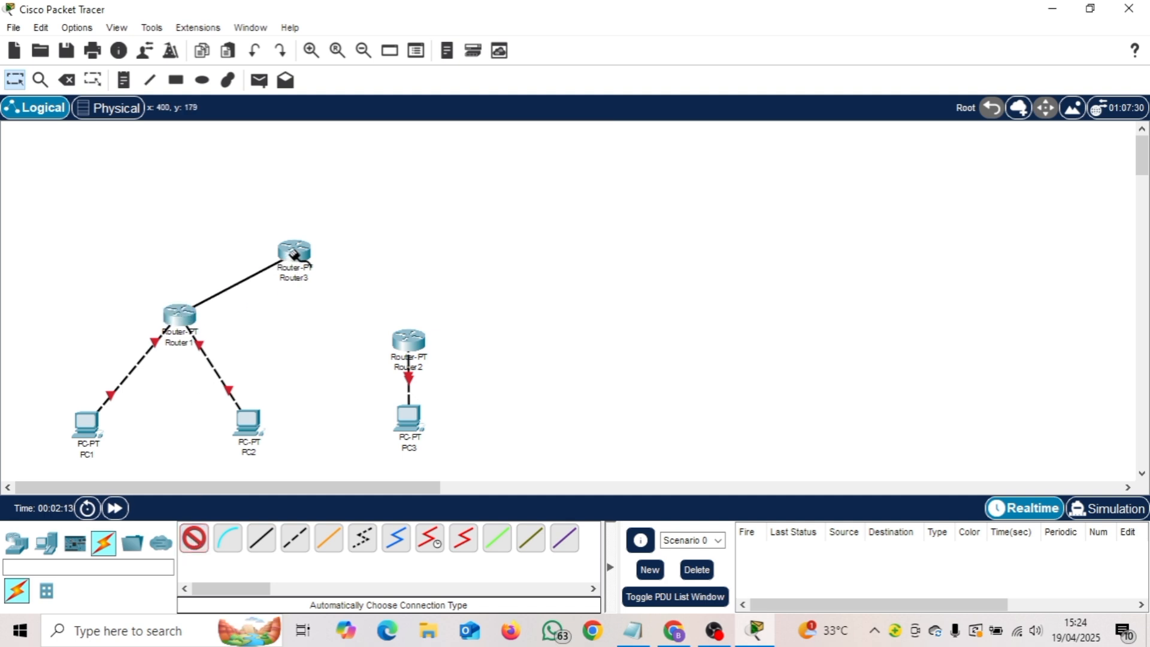
Place two servers above the routers, with Server1 on the upper left and Server0 on the upper right.
{"action": "left_click", "coordinate": [45, 543]}
{"action": "left_click", "coordinate": [261, 542]}
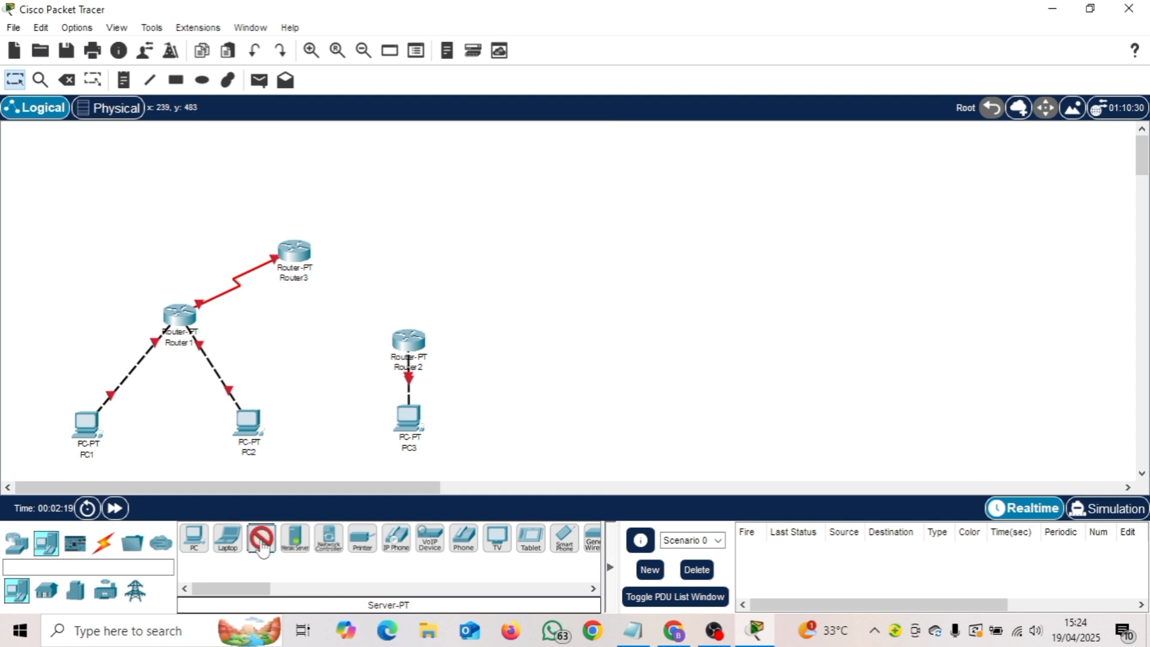
{"action": "left_click", "coordinate": [173, 145]}
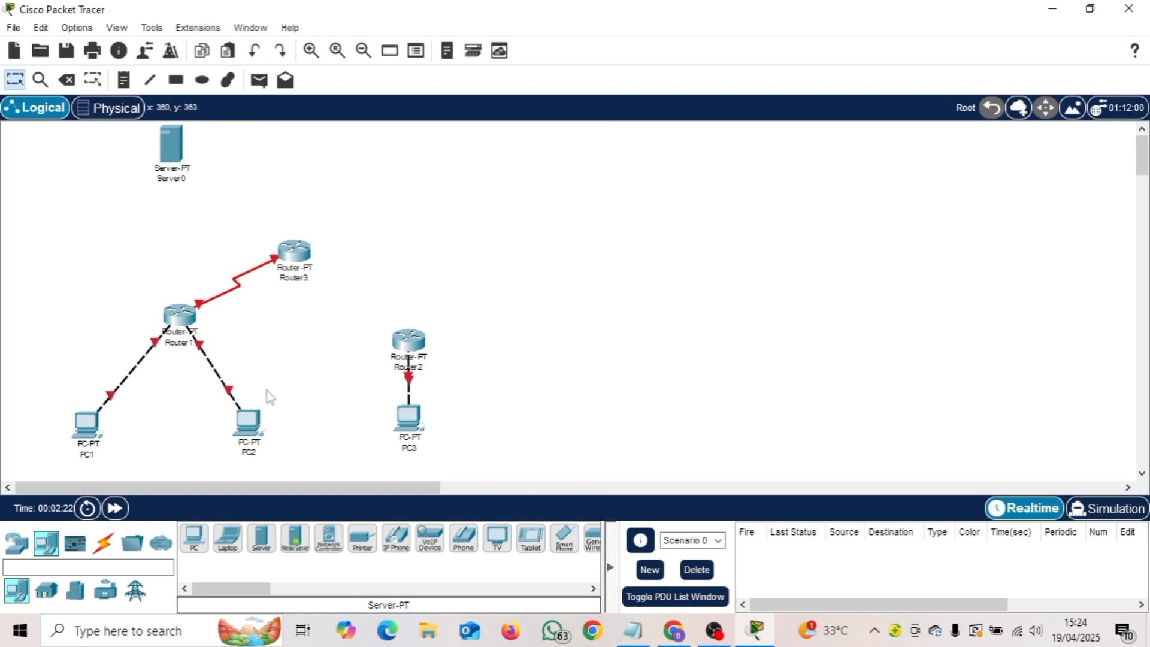
{"action": "left_click", "coordinate": [262, 542]}
{"action": "left_click", "coordinate": [412, 149]}
{"action": "left_click_drag", "start_coordinate": [176, 147], "coordinate": [155, 163]}
{"action": "mouse_move", "coordinate": [448, 153]}
{"action": "left_mouse_down"}
{"action": "mouse_move", "coordinate": [399, 154]}
{"action": "mouse_move", "coordinate": [427, 155]}
{"action": "left_mouse_up"}
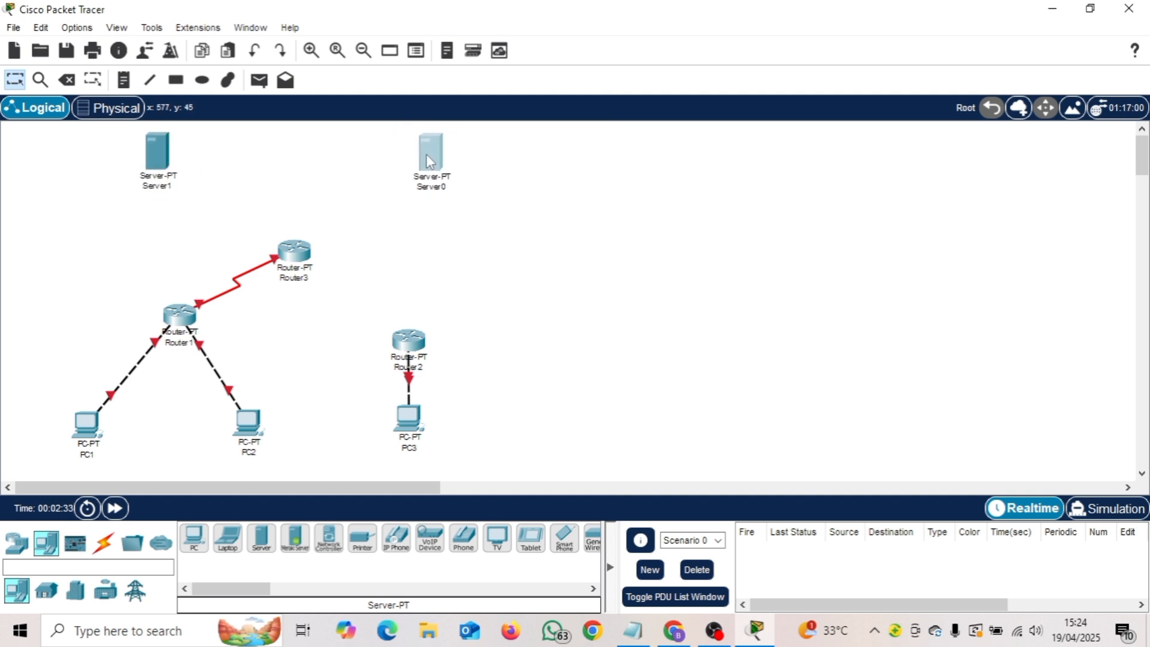
Rename Server0 on the upper right as Server2.
{"action": "left_click", "coordinate": [446, 186]}
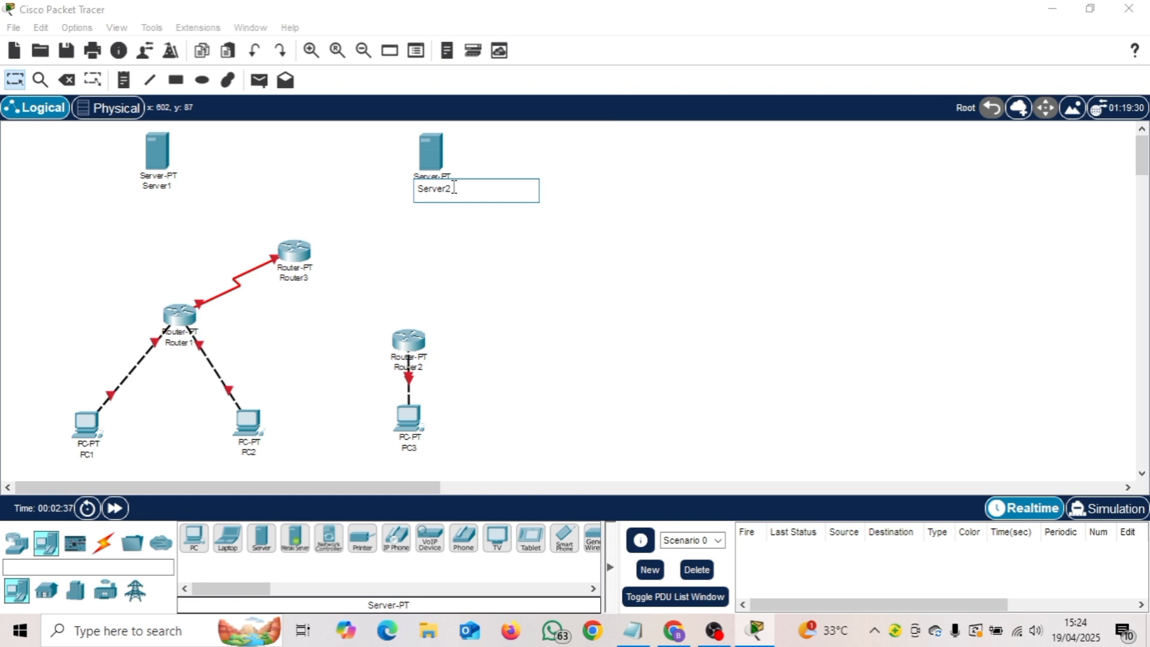
{"action": "type", "text": "2"}
{"action": "key", "text": "Return"}
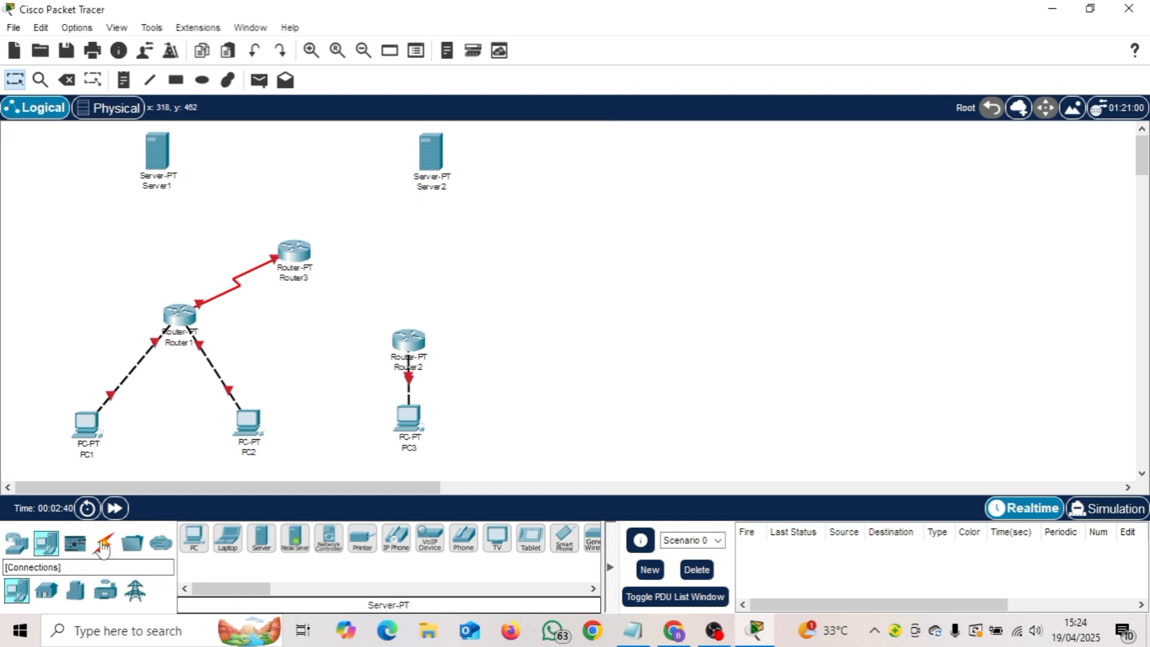
Link Router2 to both Router3 and Router1 with automatically chosen connections.
{"action": "left_click", "coordinate": [103, 545]}
{"action": "left_click", "coordinate": [193, 537]}
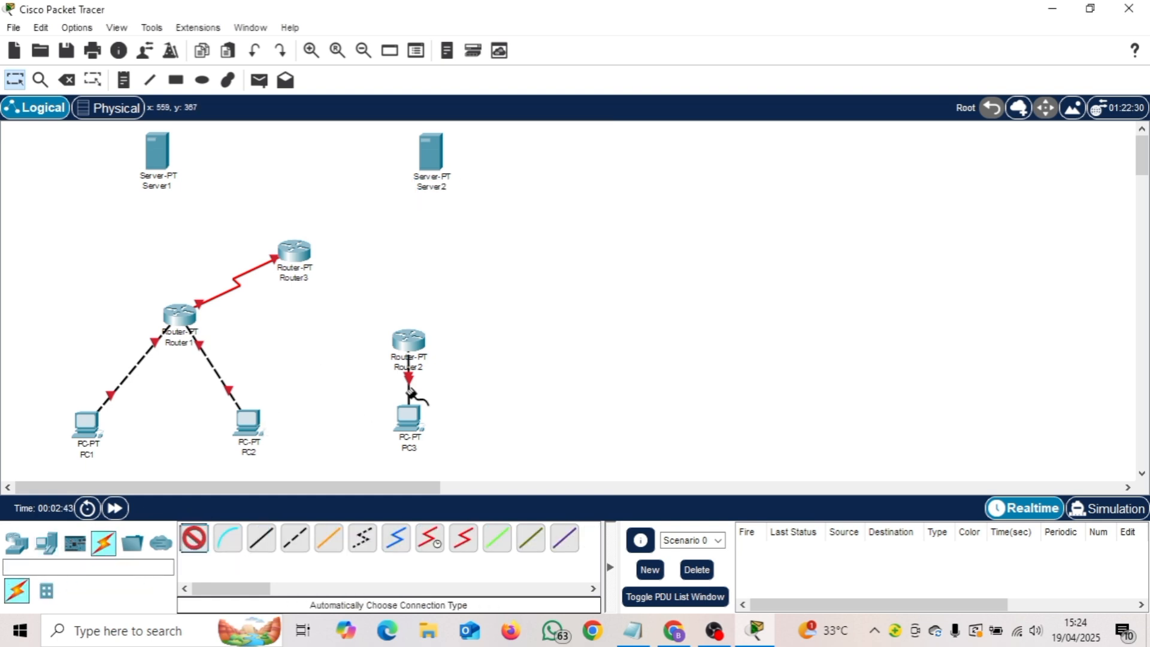
{"action": "left_click", "coordinate": [407, 337]}
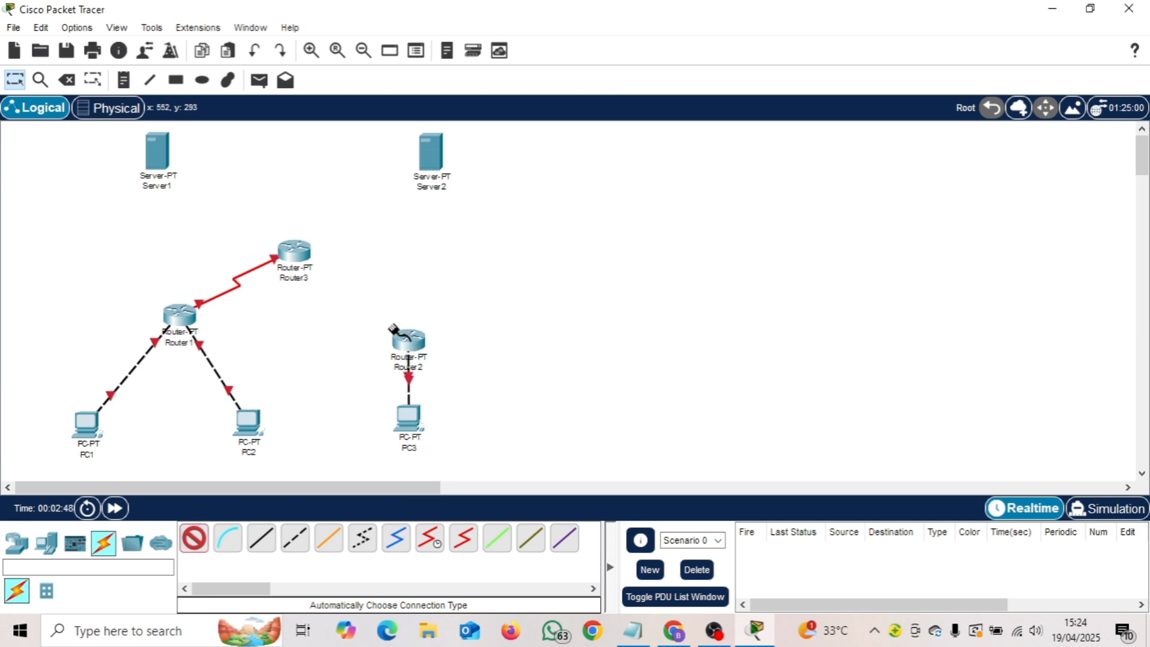
{"action": "left_click", "coordinate": [297, 256]}
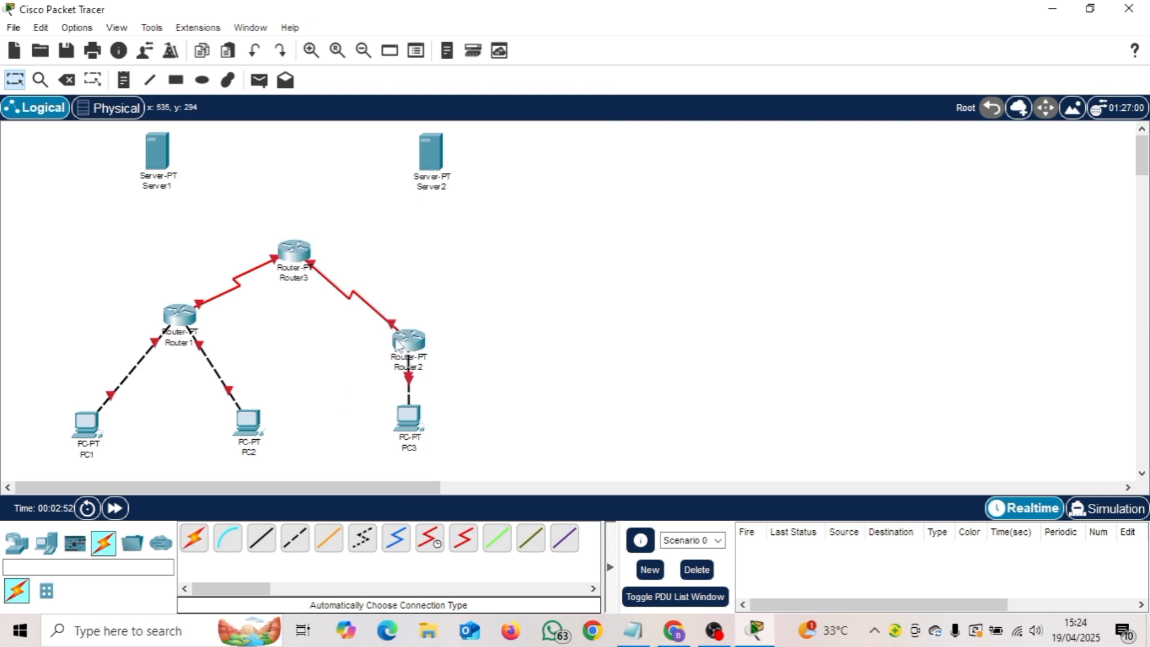
{"action": "left_click", "coordinate": [194, 538]}
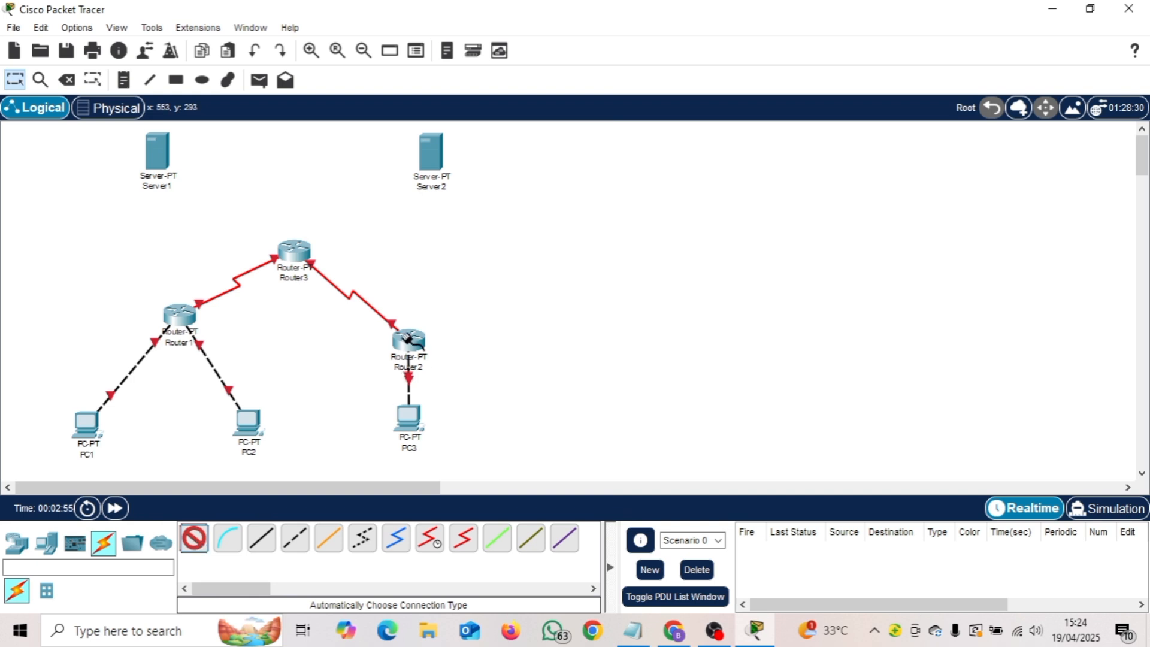
{"action": "left_click", "coordinate": [409, 341]}
{"action": "left_click", "coordinate": [180, 314]}
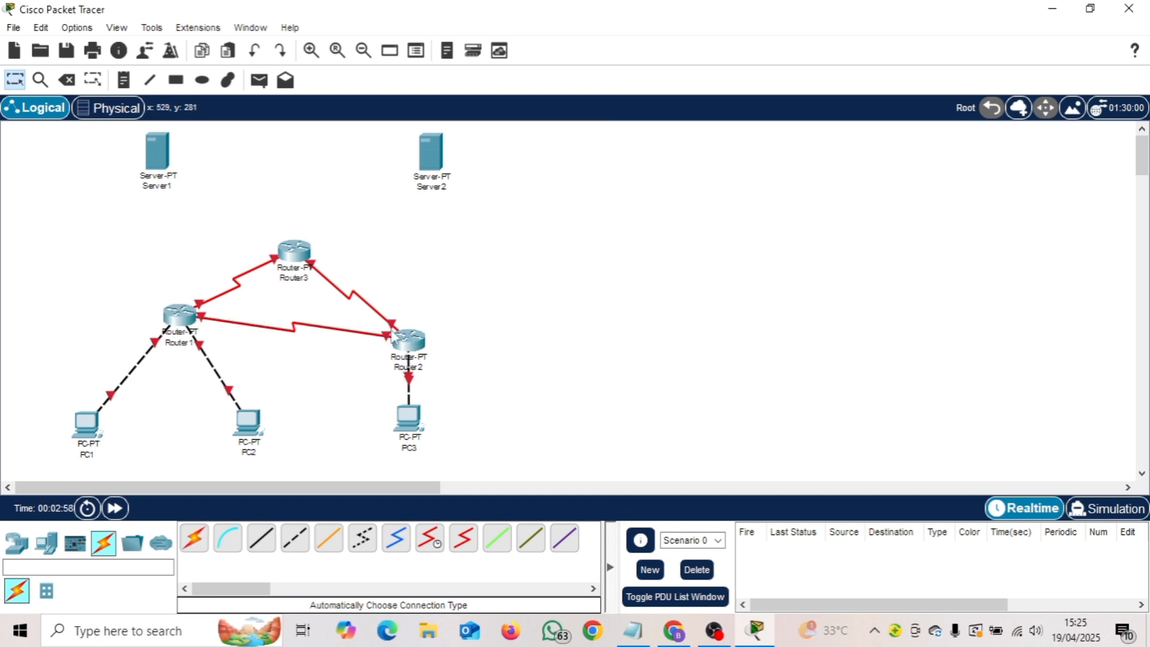
Move Router2 slightly up and link Router3 to Server1 and Server2 with automatically chosen connections.
{"action": "left_click_drag", "start_coordinate": [414, 342], "coordinate": [418, 322]}
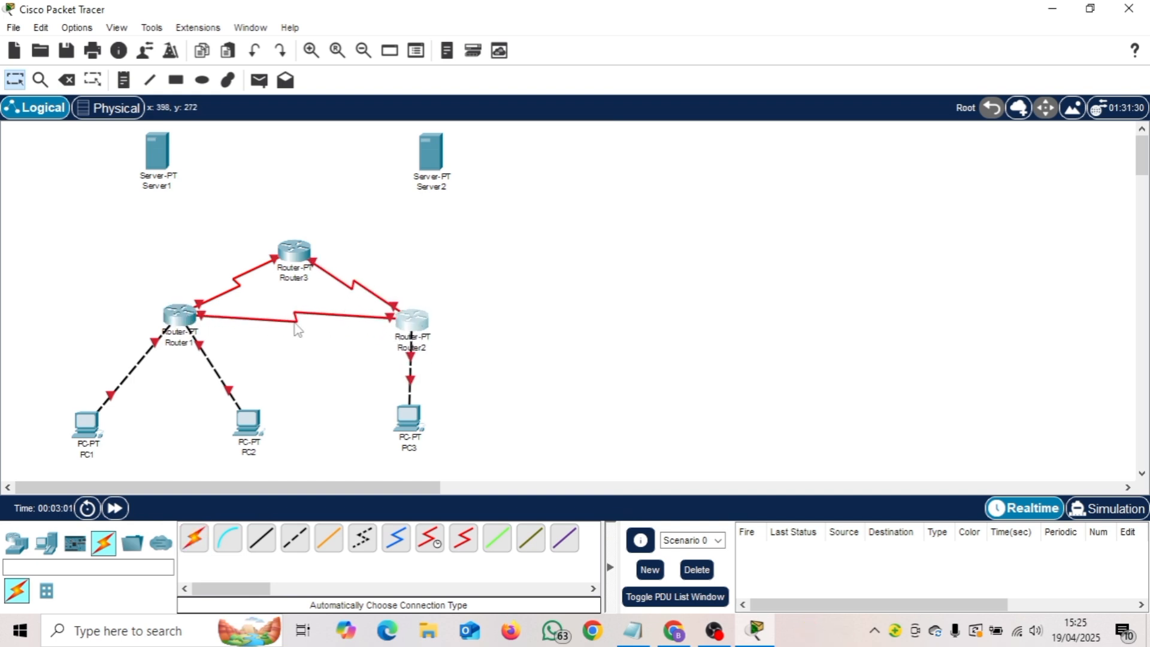
{"action": "left_click", "coordinate": [202, 542]}
{"action": "left_click", "coordinate": [291, 251]}
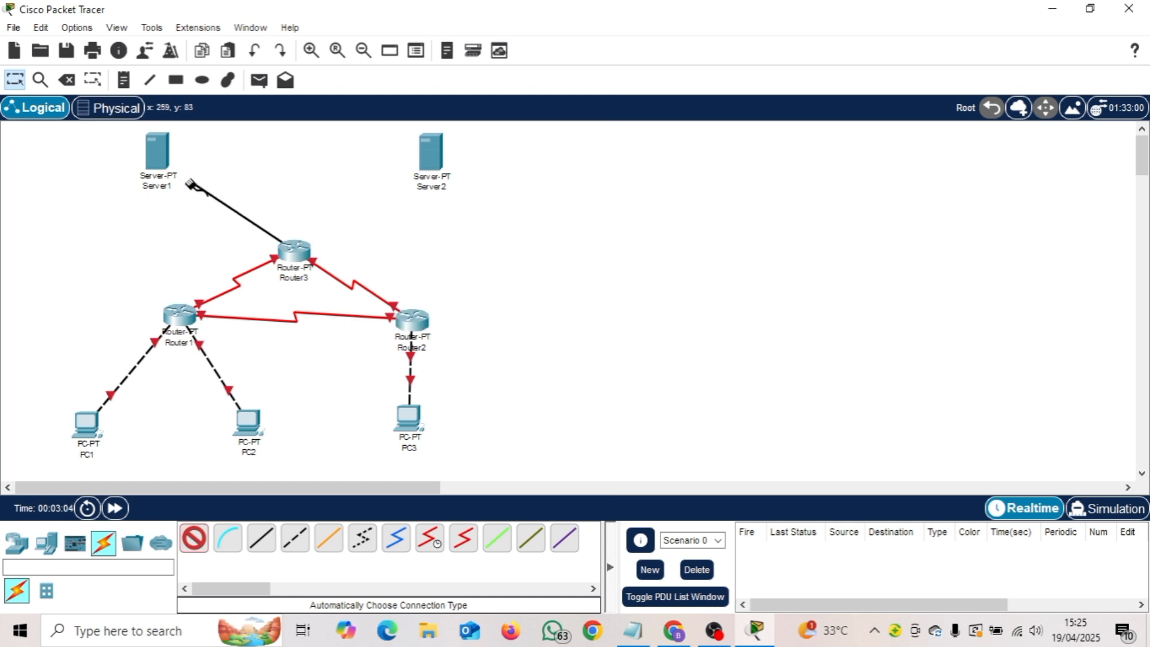
{"action": "left_click", "coordinate": [156, 160]}
{"action": "left_click", "coordinate": [194, 539]}
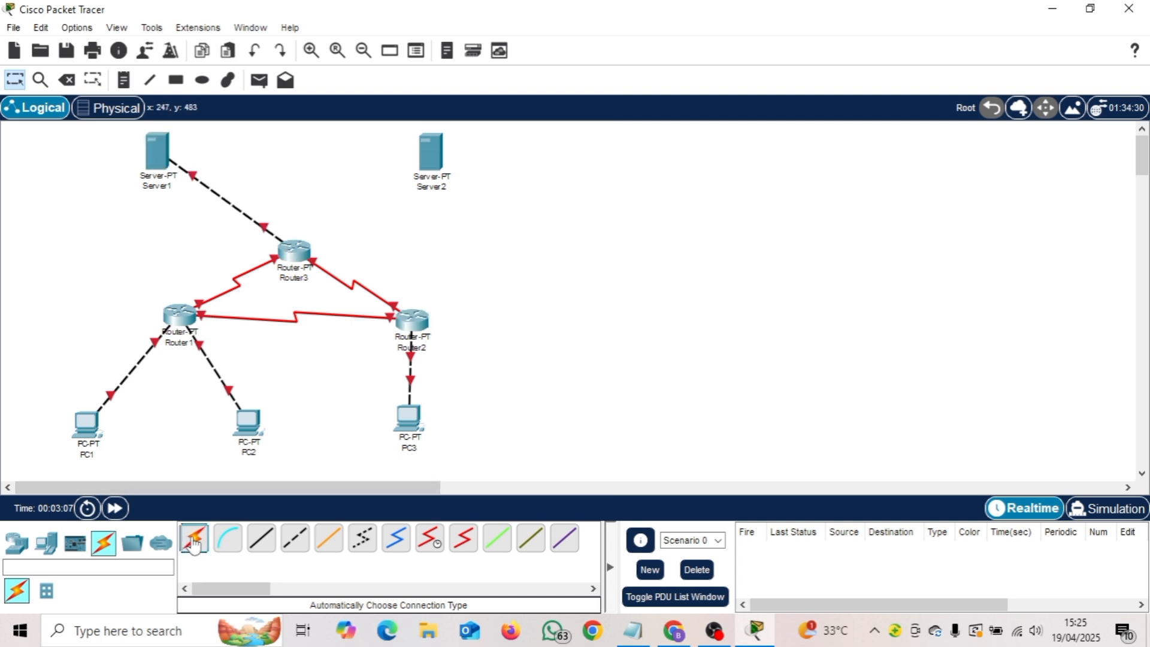
{"action": "left_click", "coordinate": [289, 255]}
{"action": "left_click", "coordinate": [430, 161]}
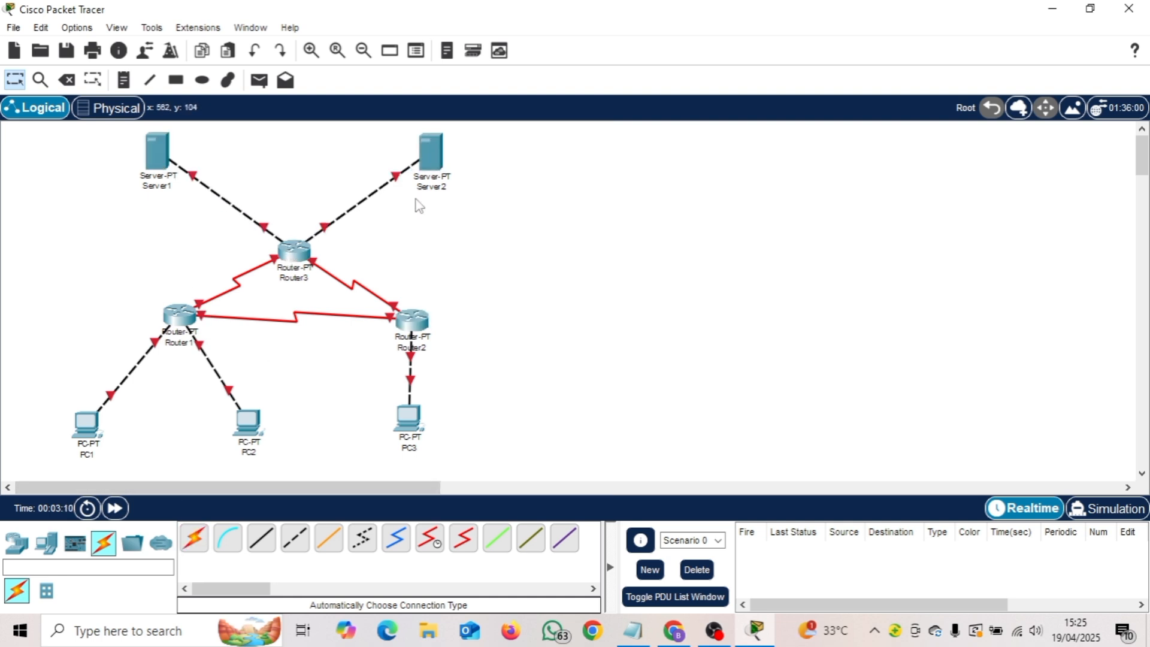
Tidy the topology layout by slightly shifting Router2, Router1, PC2, PC3 and Server2.
{"action": "left_click_drag", "start_coordinate": [420, 339], "coordinate": [412, 316]}
{"action": "left_click_drag", "start_coordinate": [179, 322], "coordinate": [166, 318]}
{"action": "left_click_drag", "start_coordinate": [248, 422], "coordinate": [230, 426]}
{"action": "left_click_drag", "start_coordinate": [405, 425], "coordinate": [411, 426]}
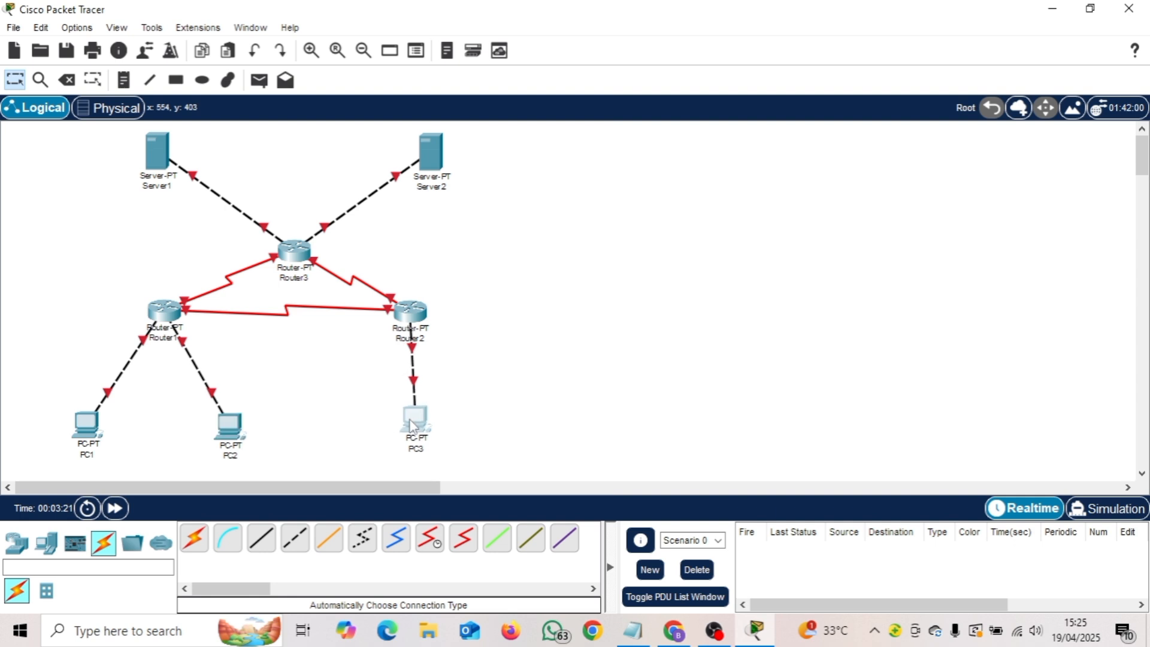
{"action": "left_click_drag", "start_coordinate": [430, 146], "coordinate": [419, 144]}
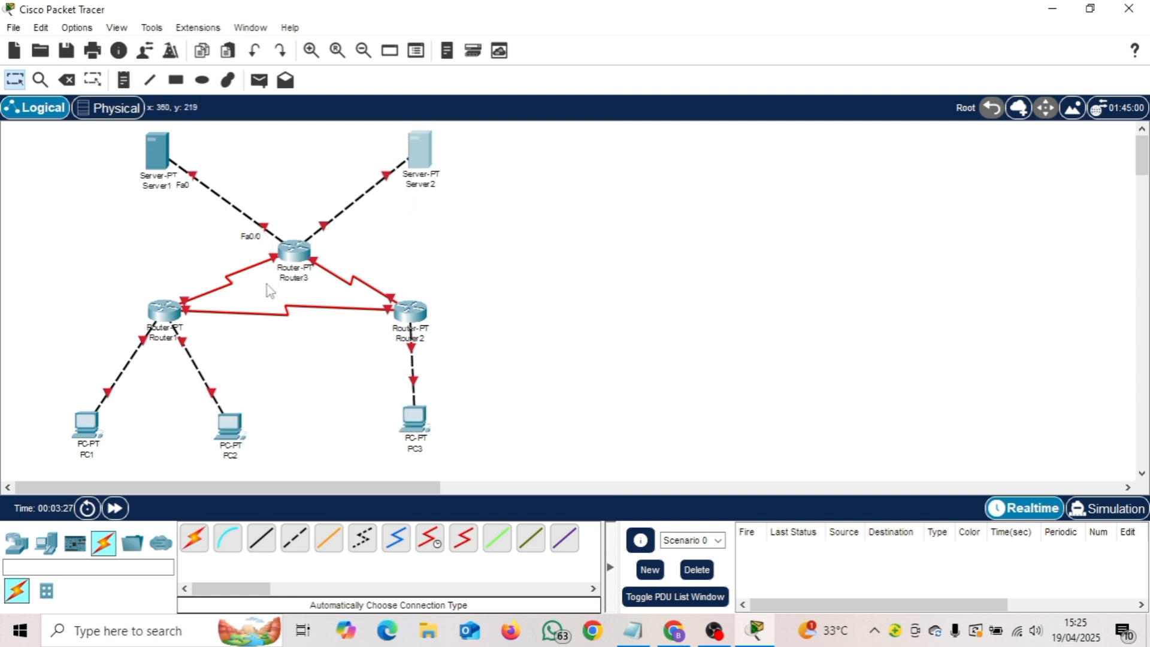
Open PC1's IP configuration and bring up the Notepad address list beside it, showing the PC 1 entry.
{"action": "left_click", "coordinate": [85, 432]}
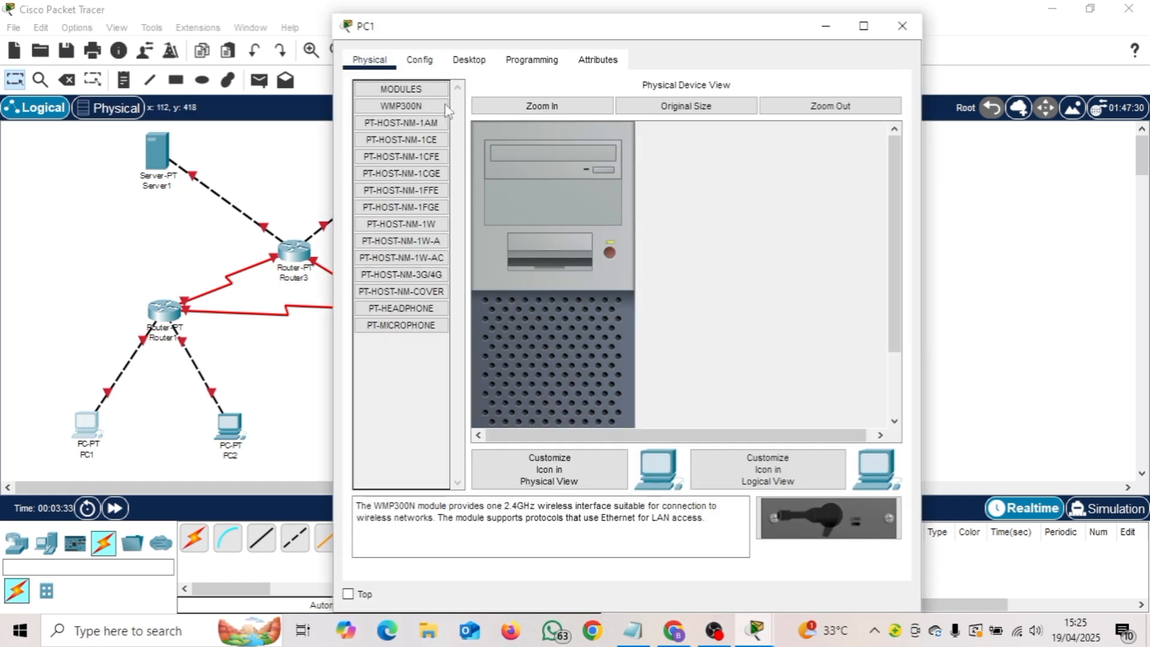
{"action": "left_click", "coordinate": [469, 60]}
{"action": "left_click", "coordinate": [418, 166]}
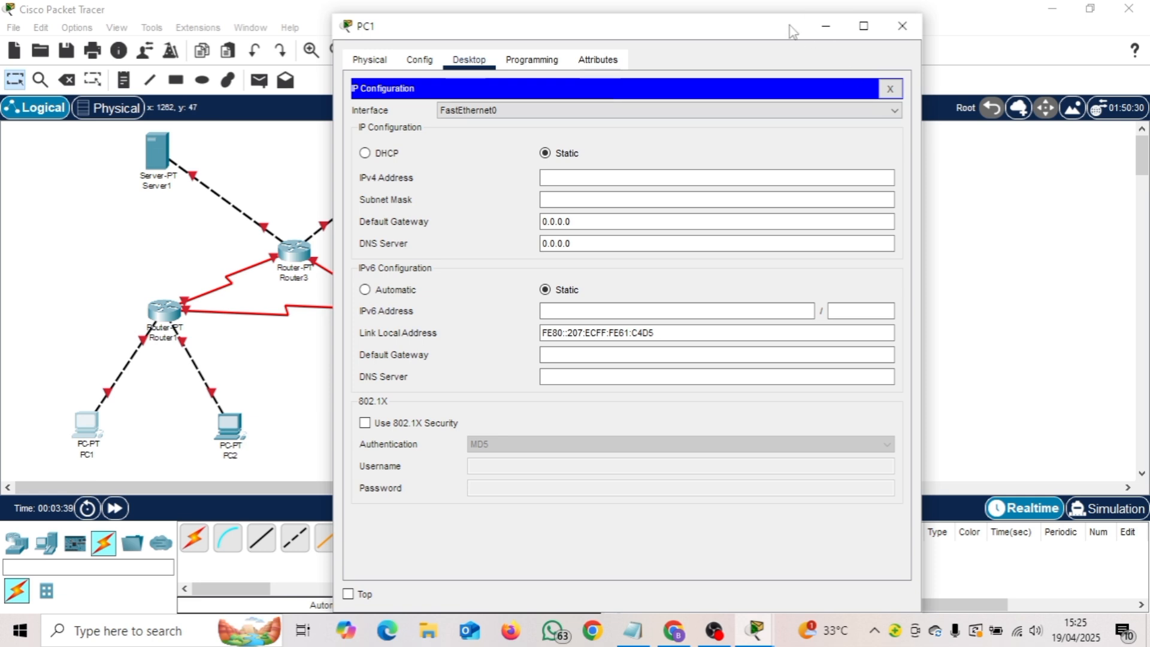
{"action": "left_click_drag", "start_coordinate": [791, 30], "coordinate": [495, 17]}
{"action": "left_click_drag", "start_coordinate": [626, 225], "coordinate": [568, 224]}
{"action": "left_click", "coordinate": [633, 630]}
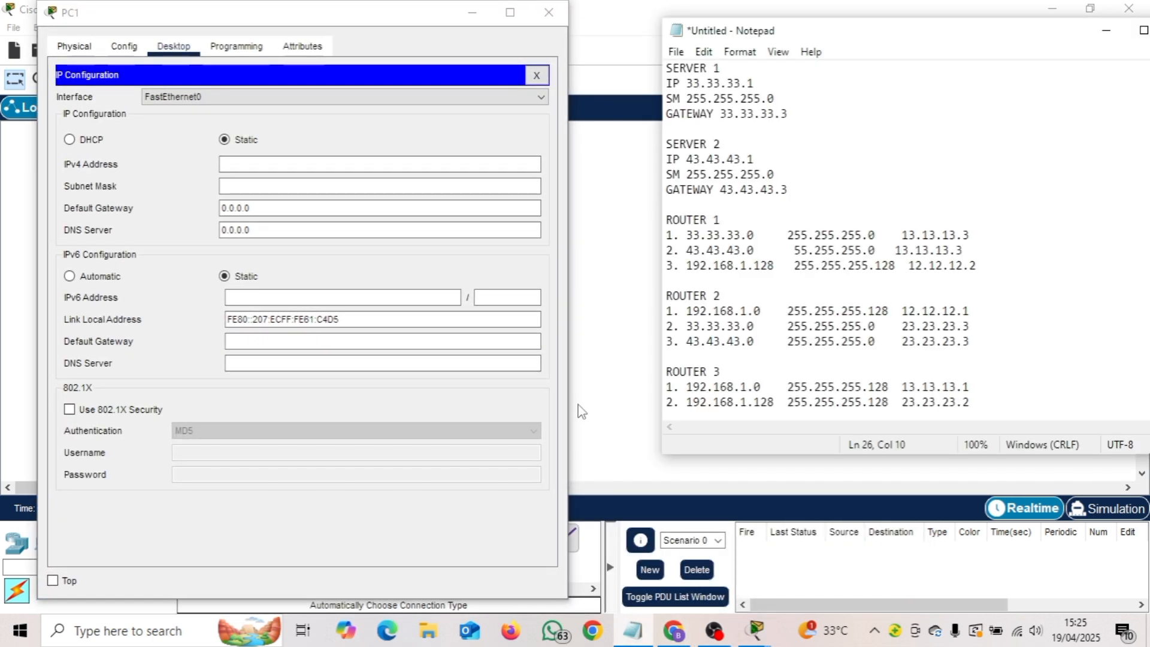
{"action": "scroll", "coordinate": [827, 187], "scroll_direction": "up", "scroll_amount": 5}
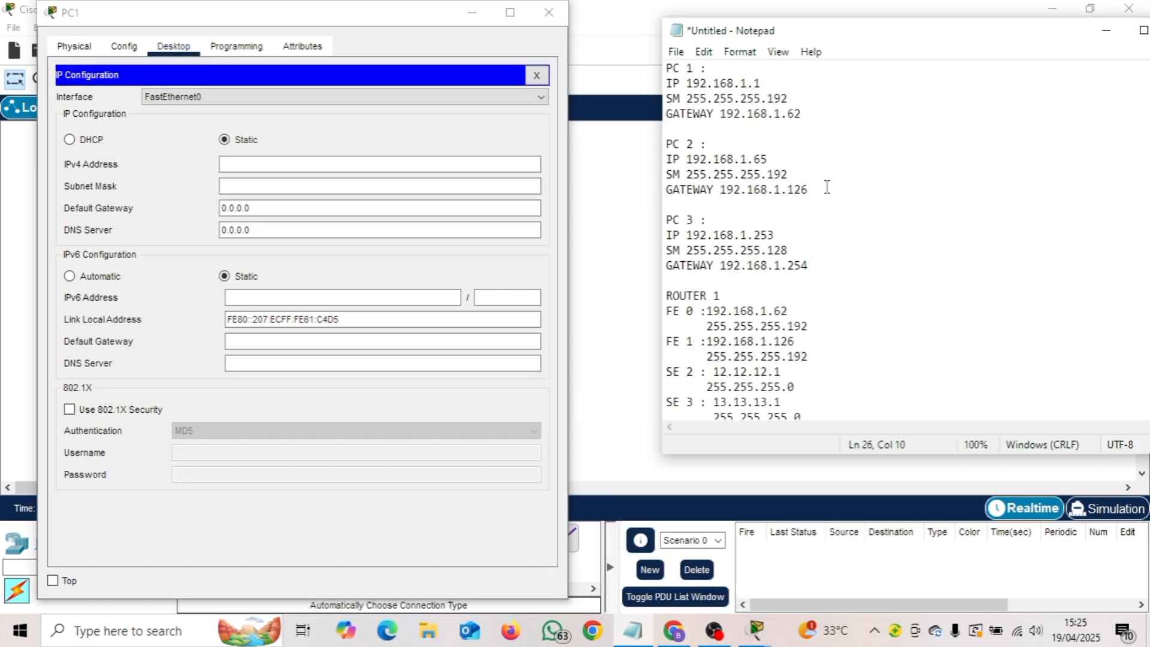
Give PC1 the IPv4 address 192.168.1.1, subnet mask 255.255.255.192 and default gateway 192.168.1.62, and close its window.
{"action": "left_click", "coordinate": [271, 166]}
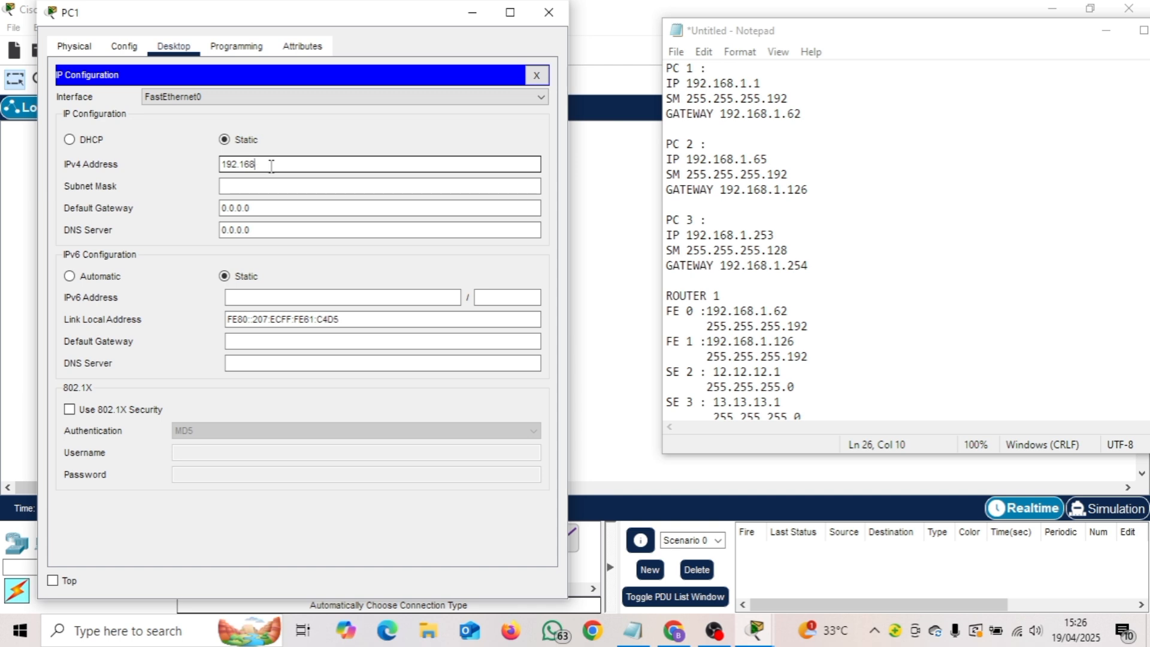
{"action": "type", "text": "192.168.1.1"}
{"action": "left_click", "coordinate": [259, 186]}
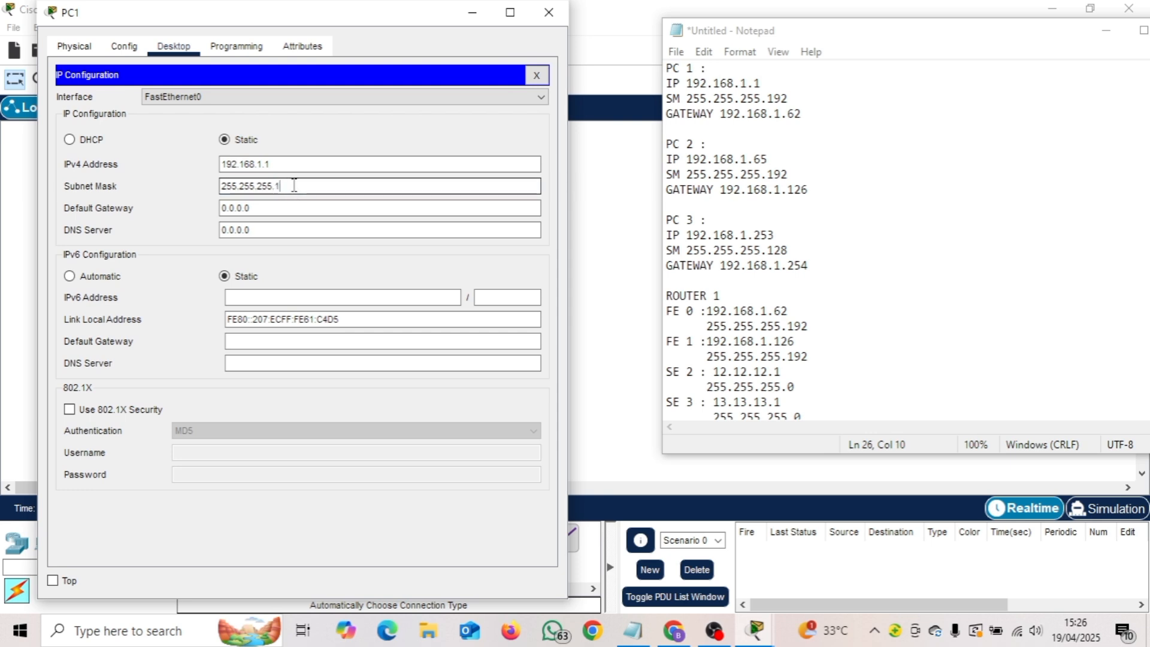
{"action": "left_click_drag", "start_coordinate": [265, 210], "coordinate": [224, 210]}
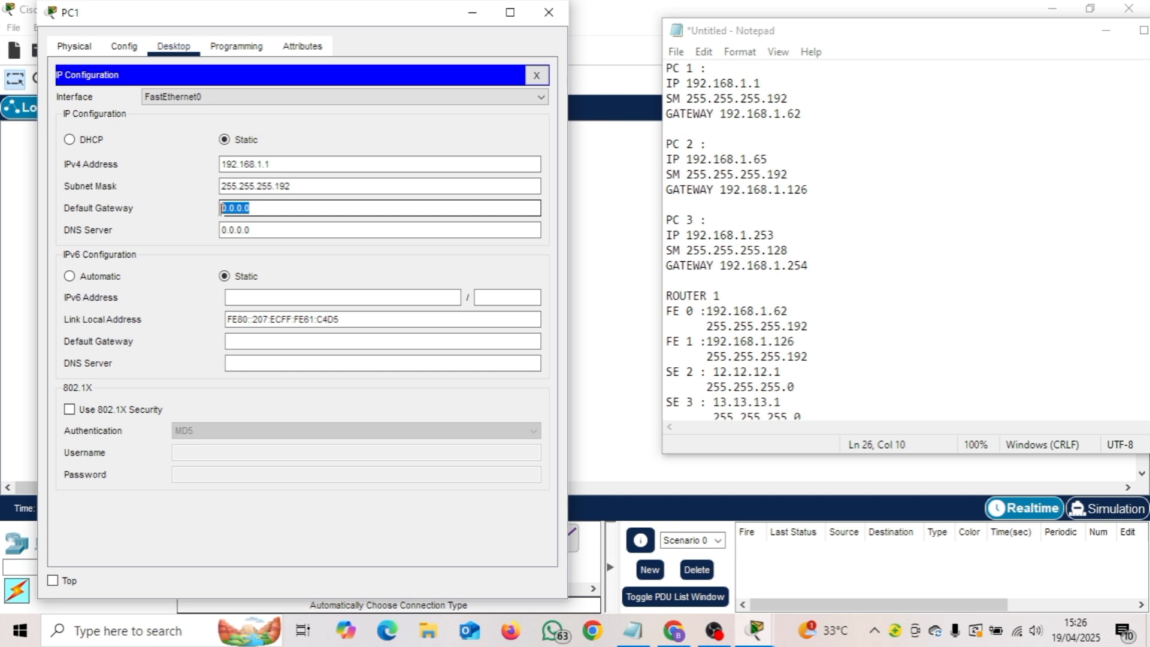
{"action": "type", "text": "192.168.1.62"}
{"action": "left_click", "coordinate": [291, 234]}
{"action": "left_click_drag", "start_coordinate": [301, 185], "coordinate": [222, 190]}
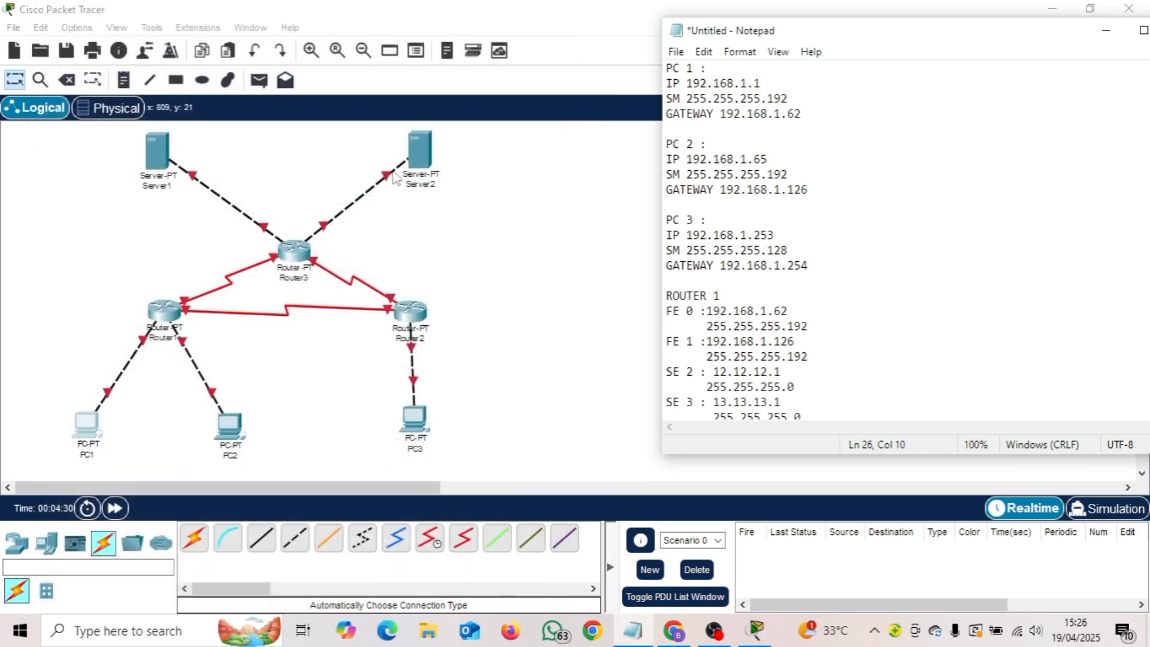
{"action": "left_click", "coordinate": [549, 12]}
Open PC2's IP configuration and place it beside the Notepad address list.
{"action": "left_click", "coordinate": [235, 430]}
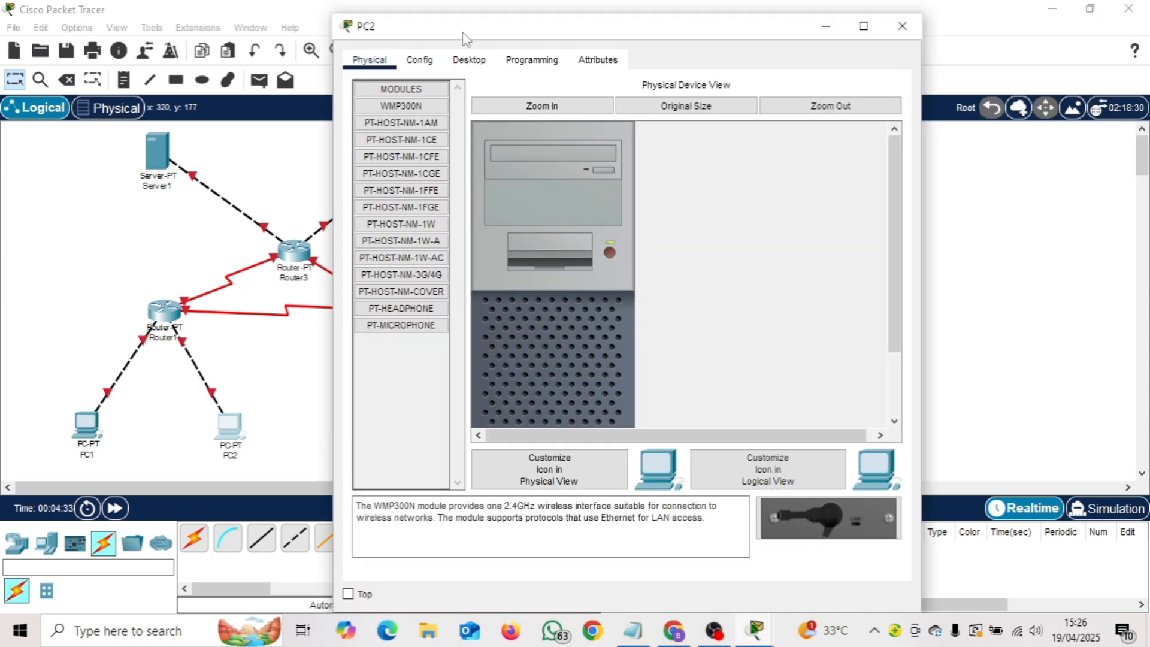
{"action": "left_click", "coordinate": [469, 59]}
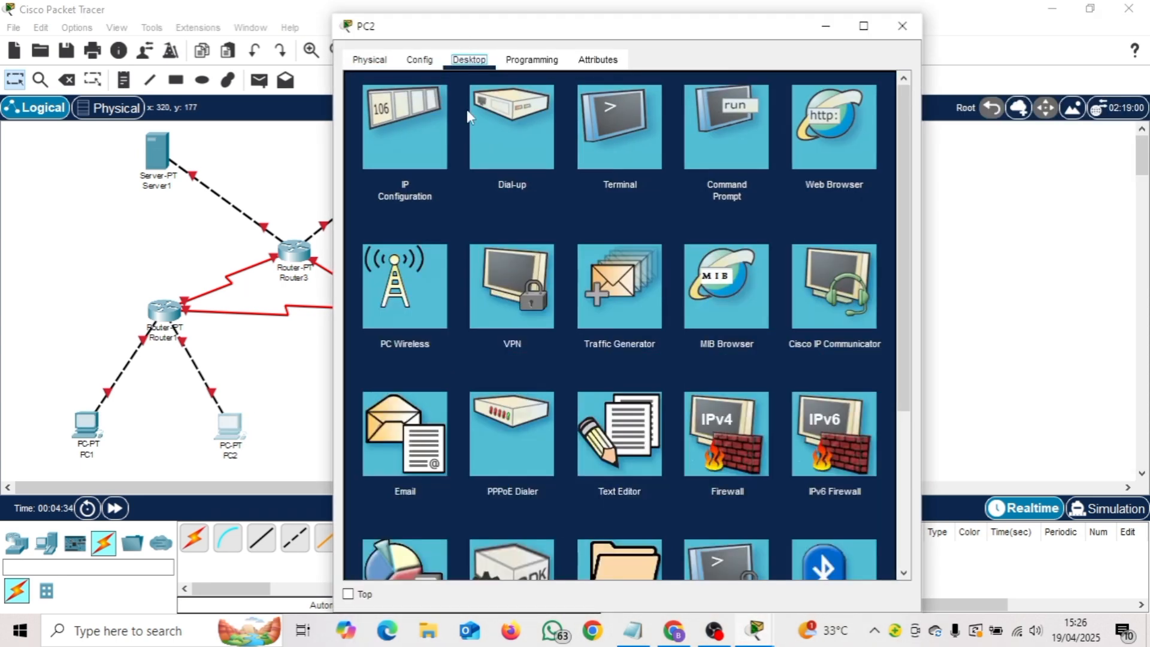
{"action": "left_click", "coordinate": [405, 127]}
{"action": "left_click_drag", "start_coordinate": [667, 44], "coordinate": [360, 42]}
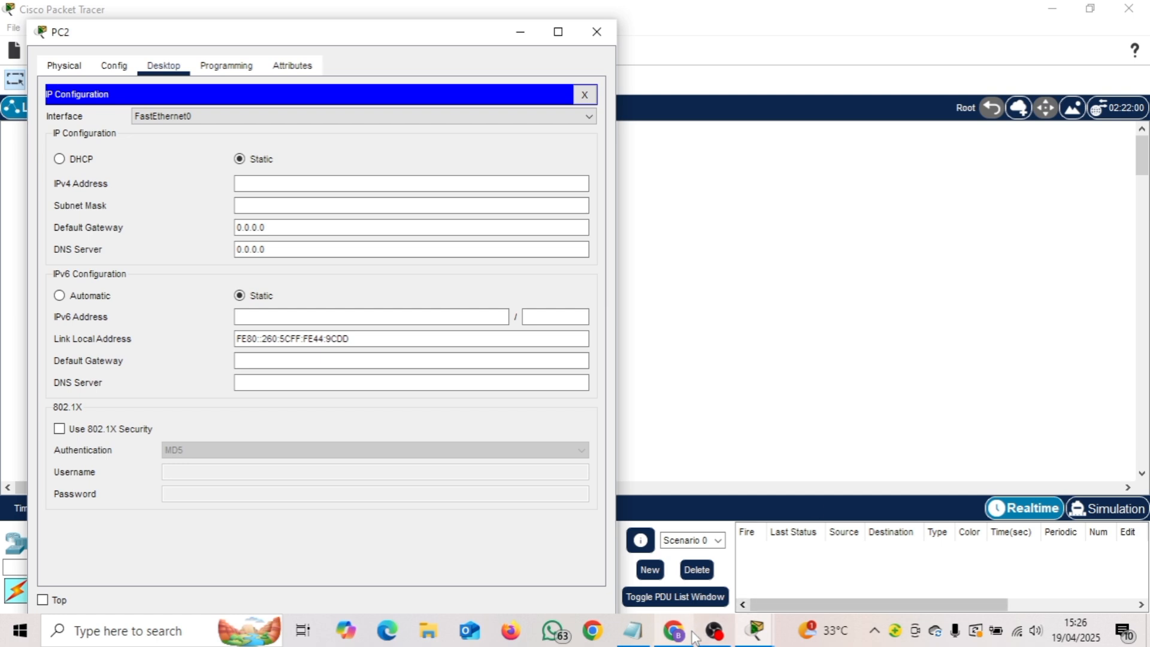
{"action": "left_click", "coordinate": [633, 630]}
Give PC2 the IPv4 address 192.168.1.65, subnet mask 255.255.255.192 and default gateway 192.168.1.126, and close its window.
{"action": "left_click", "coordinate": [294, 184]}
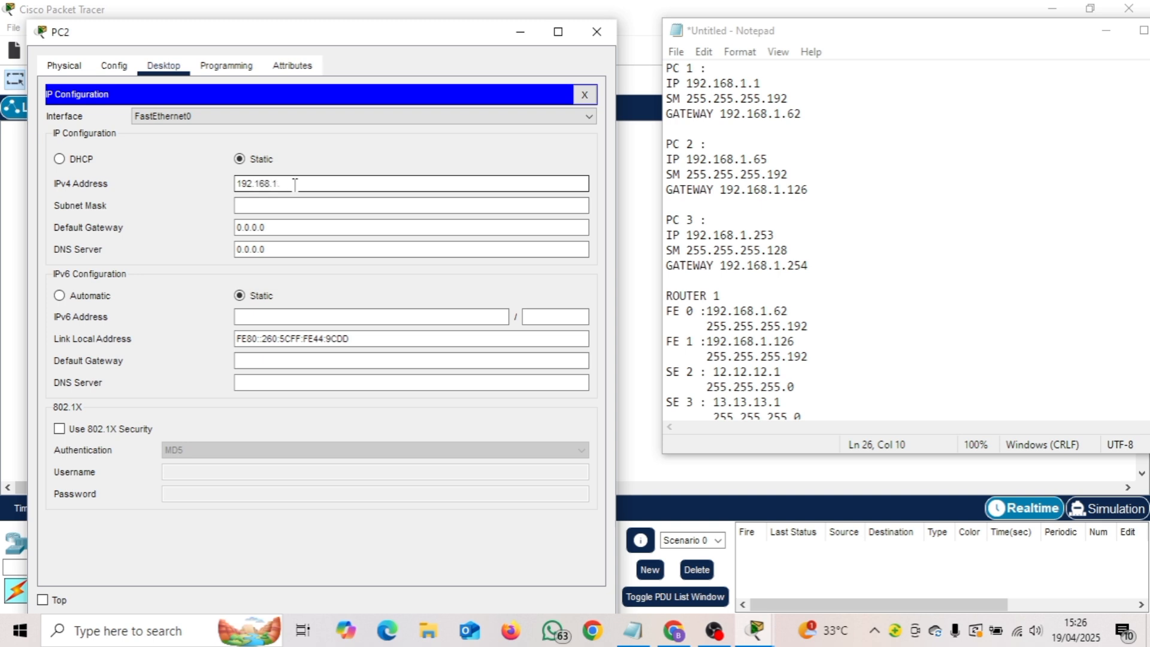
{"action": "type", "text": "192.168.1.65"}
{"action": "left_click", "coordinate": [281, 207]}
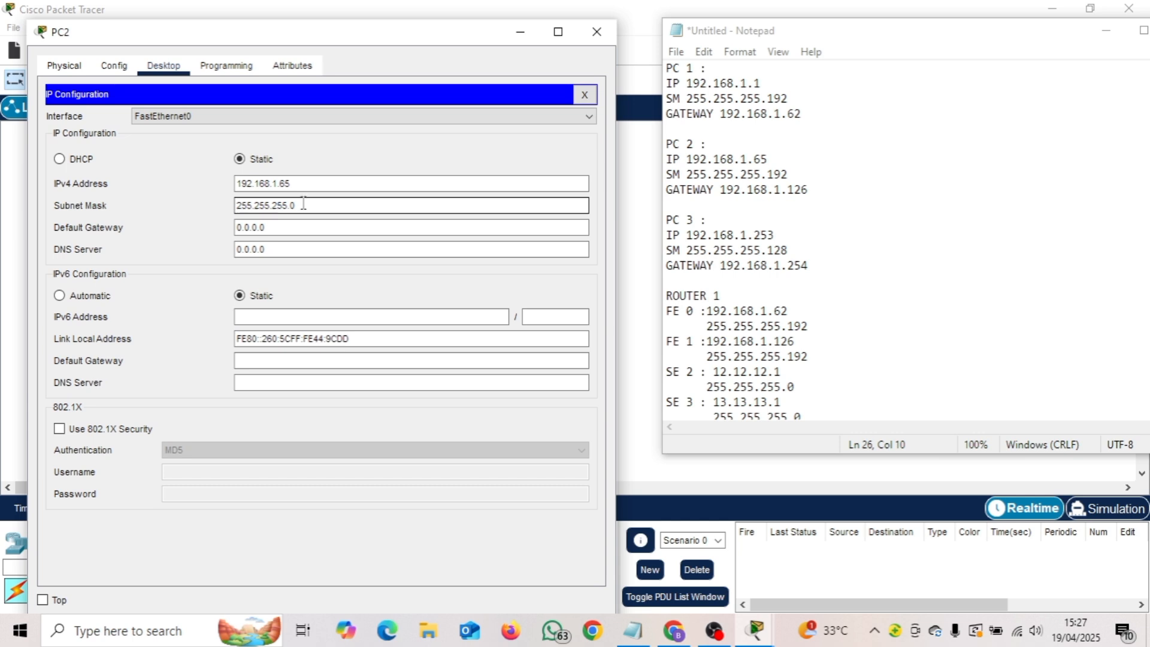
{"action": "type", "text": "192"}
{"action": "left_click", "coordinate": [303, 228]}
{"action": "left_click_drag", "start_coordinate": [290, 227], "coordinate": [234, 232]}
{"action": "type", "text": "168.1.126"}
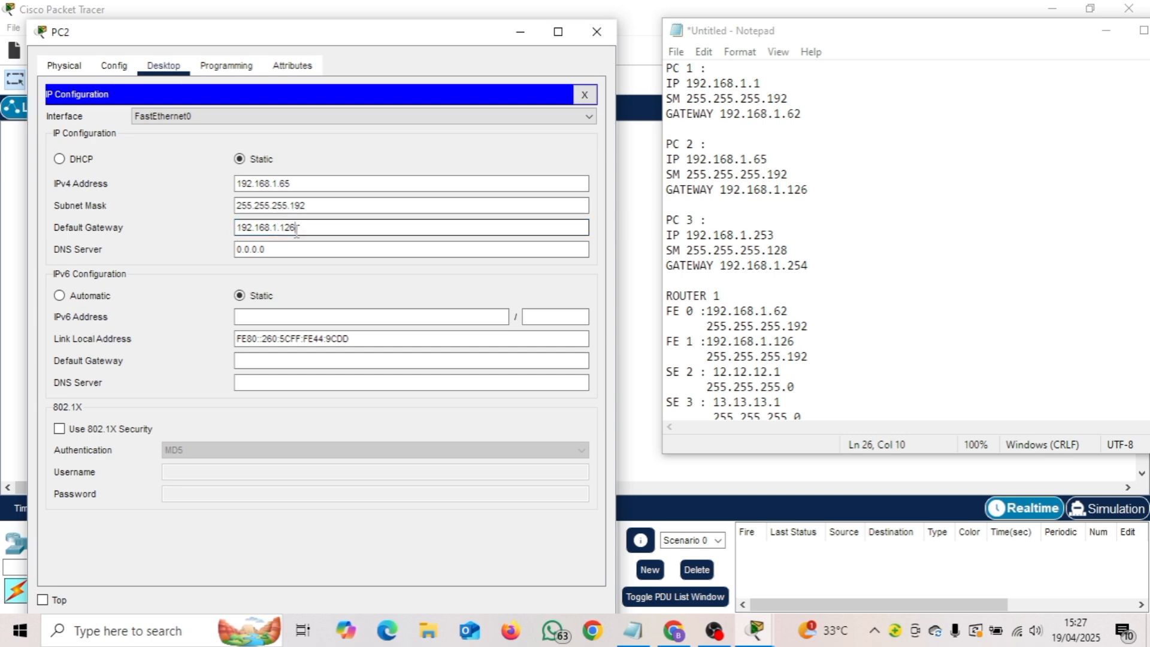
{"action": "left_click", "coordinate": [594, 31]}
Open PC3's IP configuration with the Notepad address list visible next to it.
{"action": "left_click", "coordinate": [418, 425]}
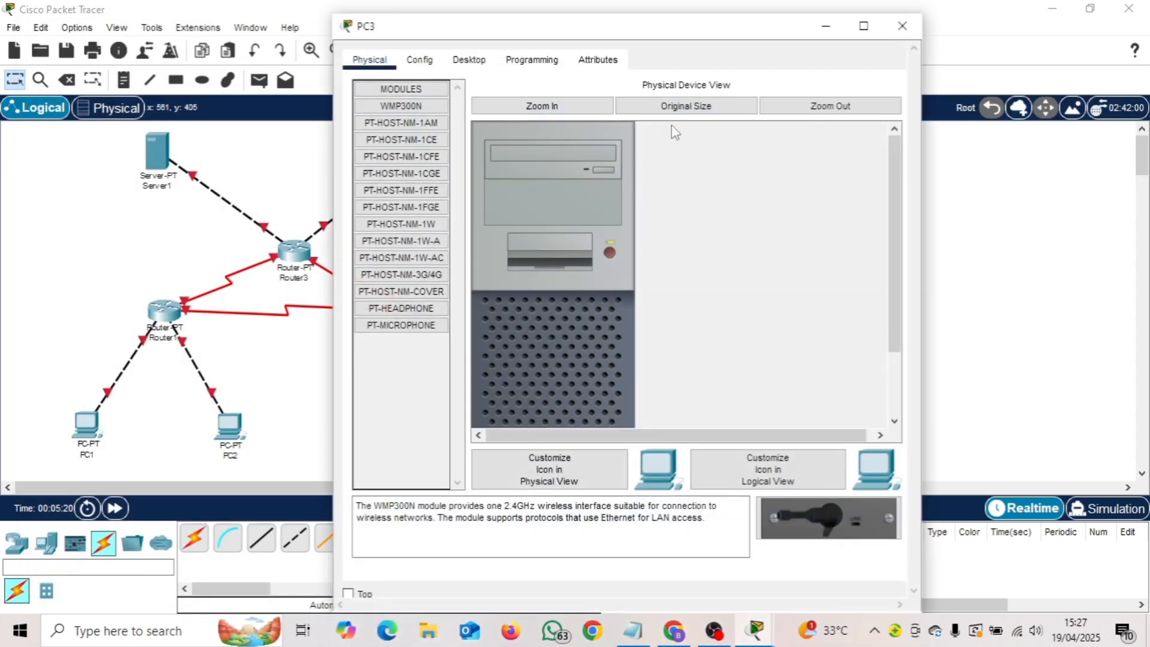
{"action": "left_click_drag", "start_coordinate": [742, 36], "coordinate": [429, 46]}
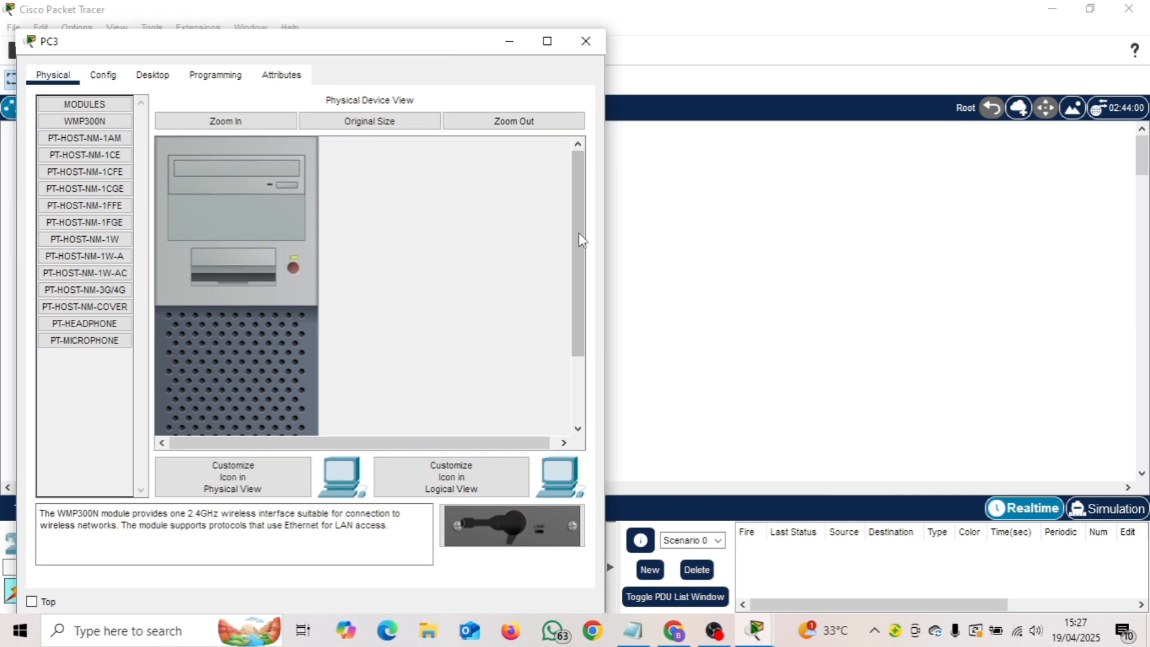
{"action": "left_click", "coordinate": [633, 631]}
{"action": "left_click", "coordinate": [146, 84]}
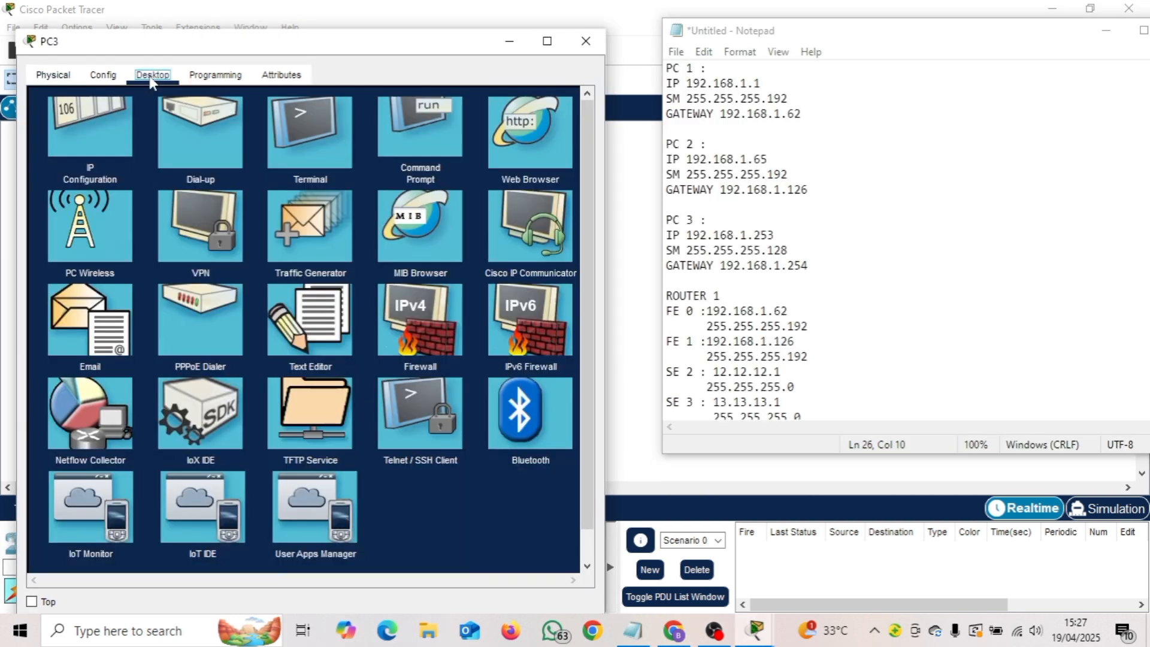
{"action": "left_click", "coordinate": [99, 125]}
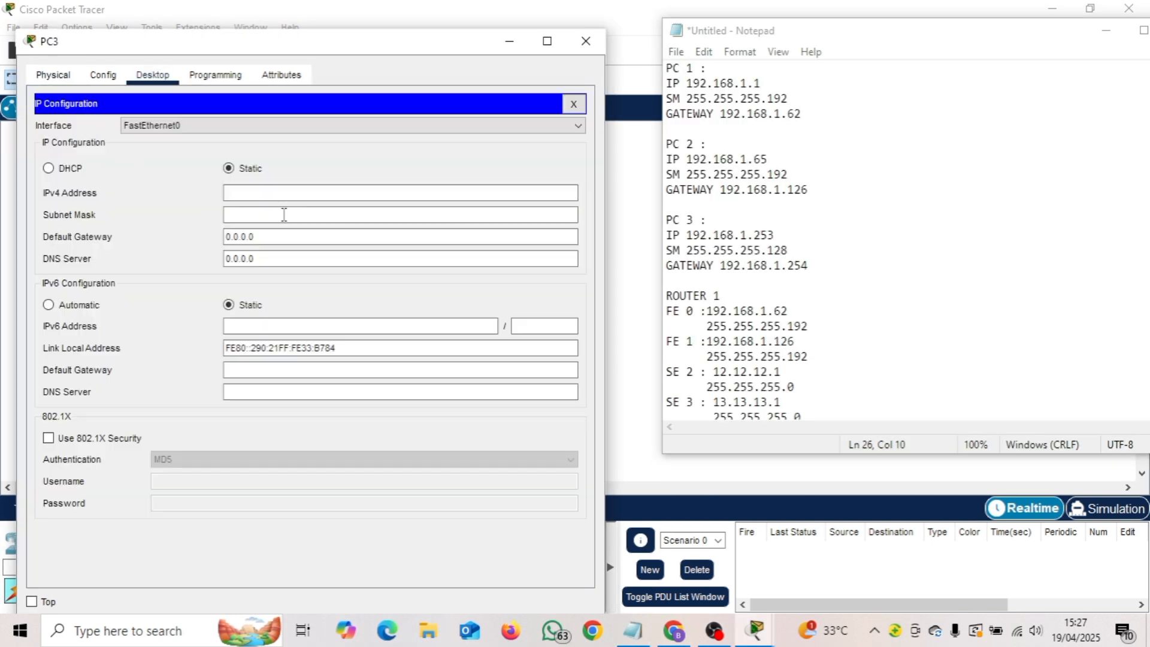
Give PC3 the IPv4 address 192.168.1.253, subnet mask 255.255.255.128 and default gateway 192.168.1.254, and close its window.
{"action": "left_click", "coordinate": [342, 193]}
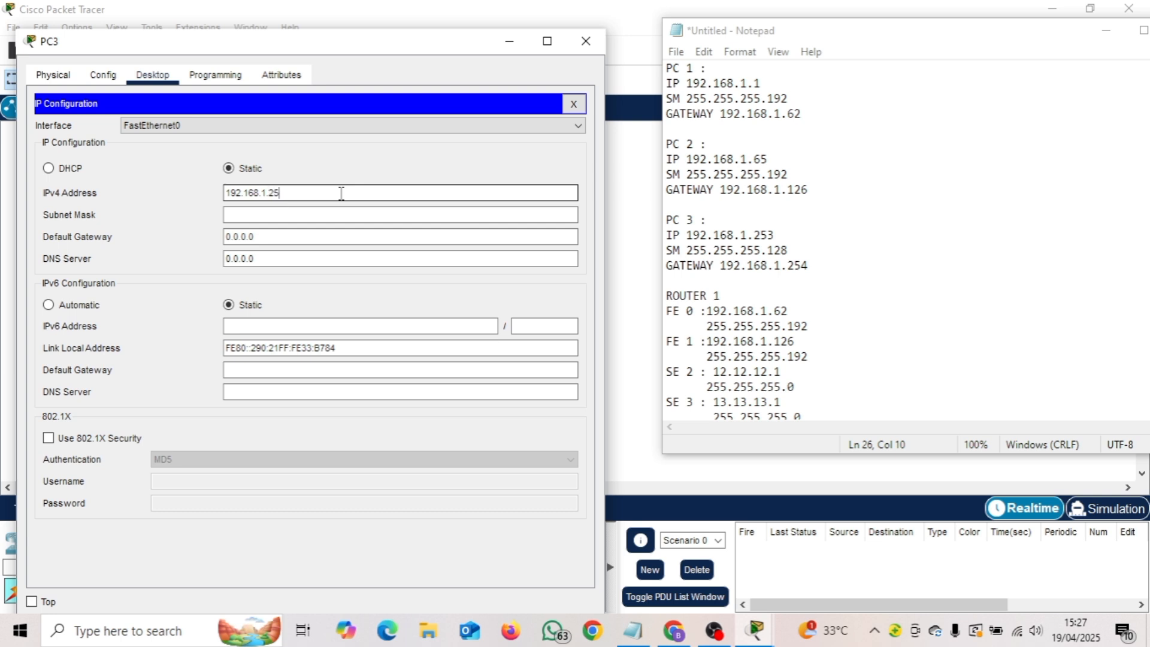
{"action": "left_click", "coordinate": [302, 215]}
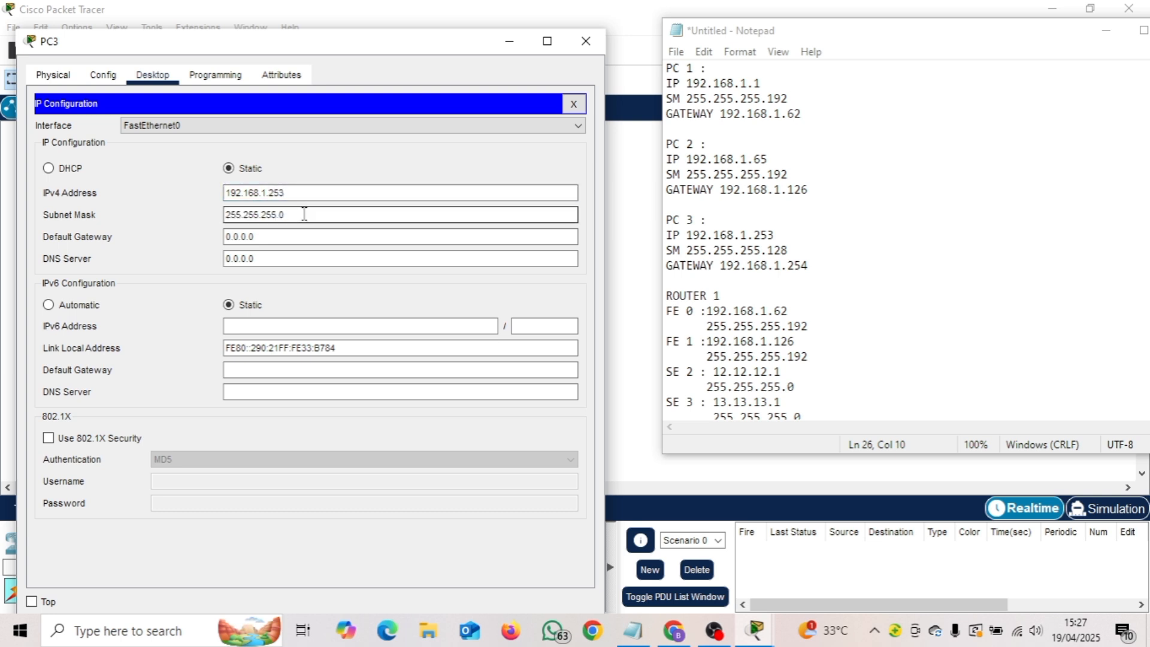
{"action": "type", "text": "192"}
{"action": "key", "text": "BackSpace"}
{"action": "key", "text": "BackSpace"}
{"action": "type", "text": "28"}
{"action": "left_click", "coordinate": [286, 236]}
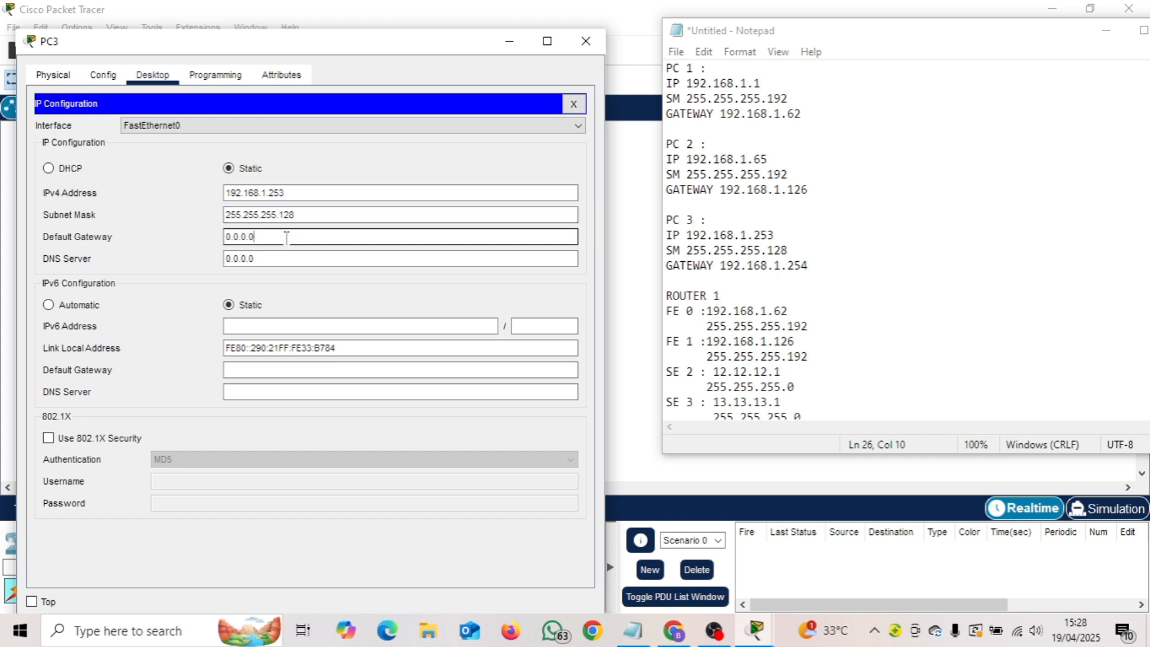
{"action": "left_click_drag", "start_coordinate": [287, 236], "coordinate": [223, 237]}
{"action": "type", "text": "192.168"}
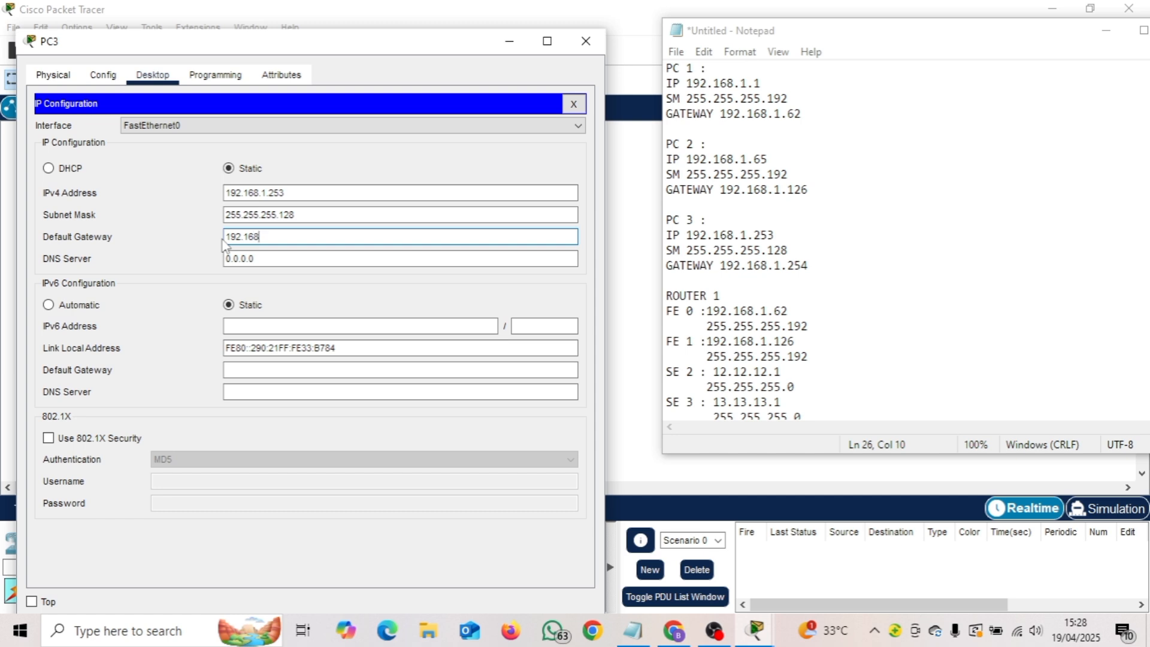
{"action": "type", "text": ".1.254"}
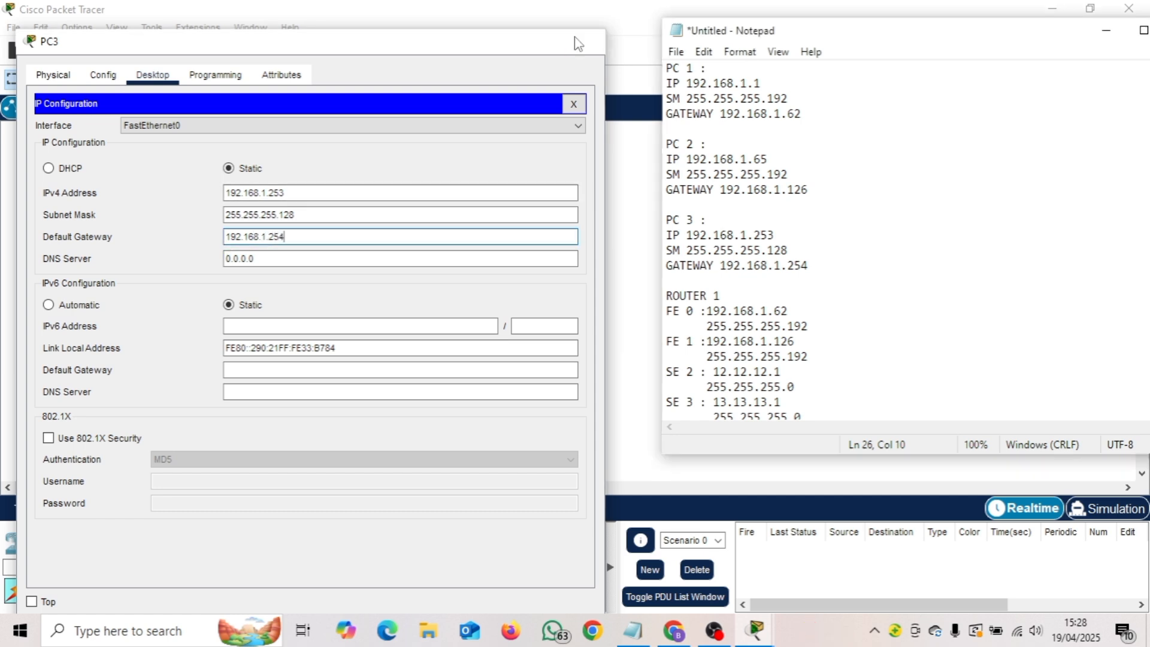
{"action": "left_click", "coordinate": [586, 41]}
Open Router1's configuration settings and place its window beside the Notepad address list.
{"action": "left_click", "coordinate": [169, 312]}
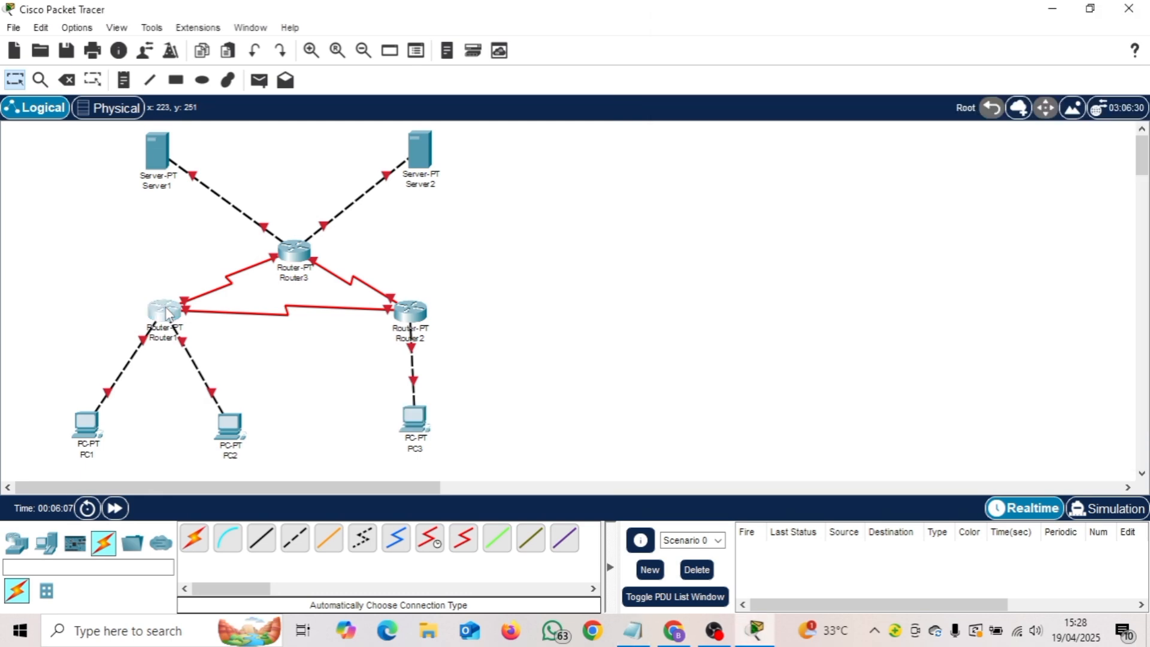
{"action": "left_click_drag", "start_coordinate": [776, 30], "coordinate": [460, 20]}
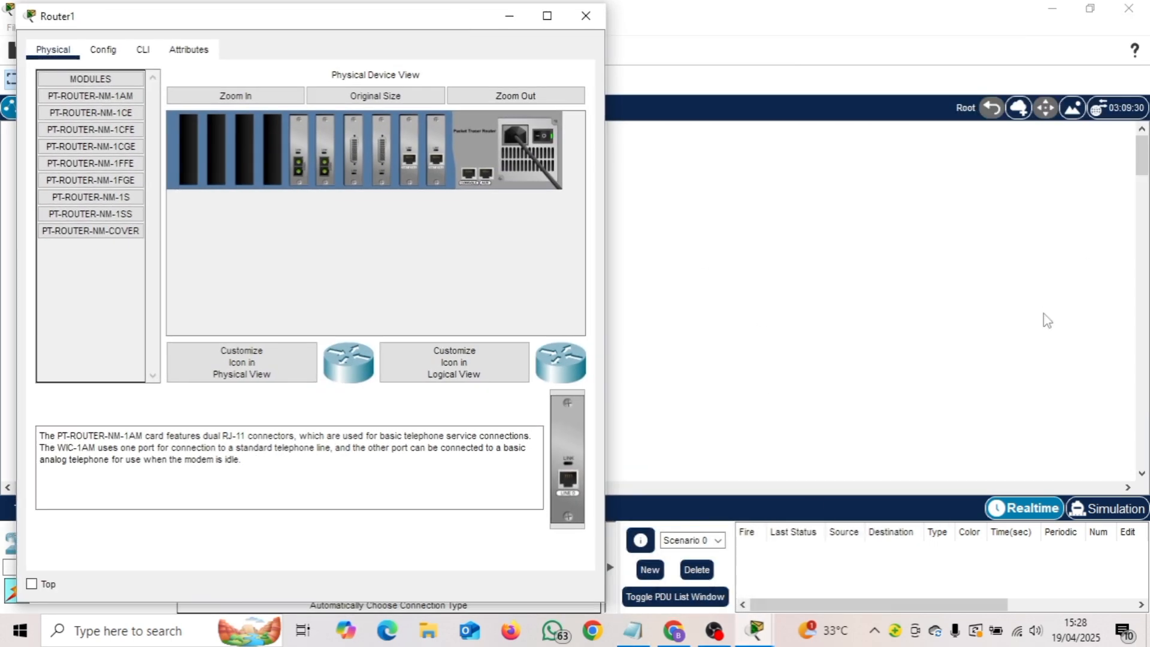
{"action": "left_click", "coordinate": [635, 629]}
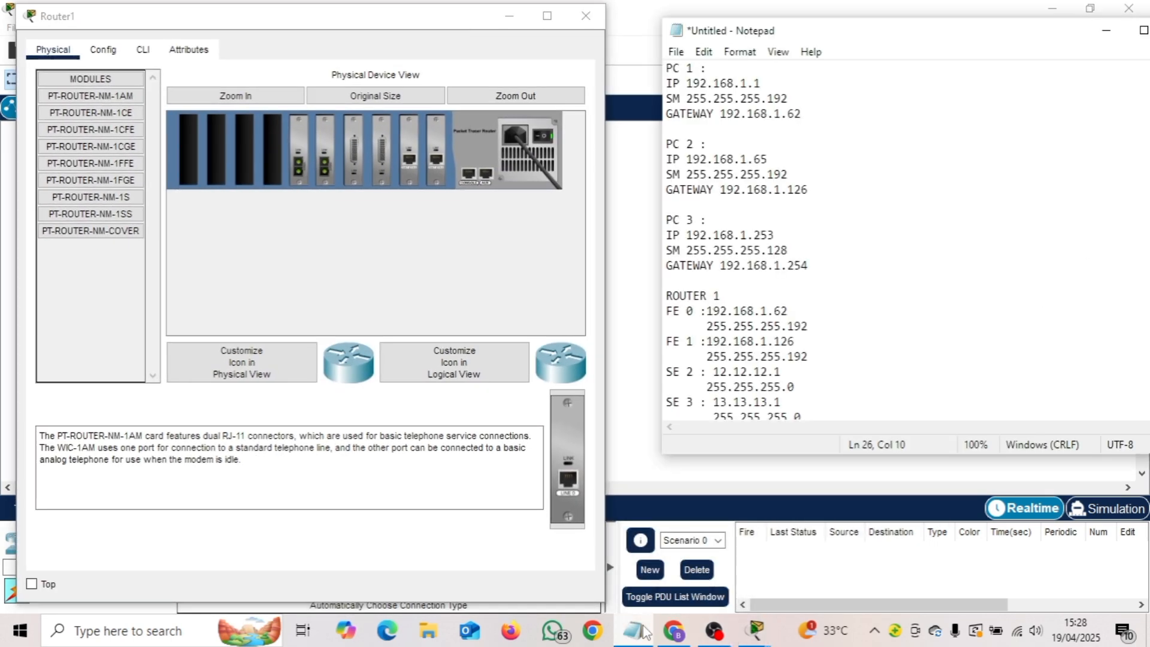
{"action": "left_click", "coordinate": [103, 50]}
{"action": "left_click", "coordinate": [70, 54]}
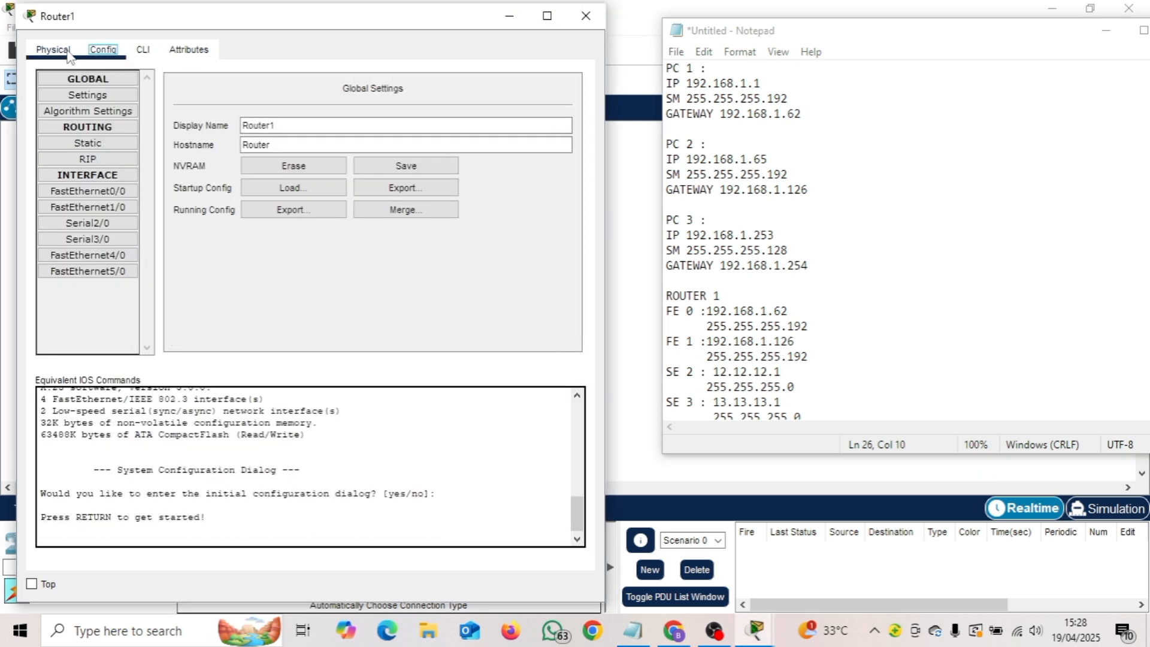
Give Router1's FastEthernet0/0 the IPv4 address 192.168.1.62 and subnet mask 255.255.255.128, and turn the port on.
{"action": "left_click", "coordinate": [96, 192]}
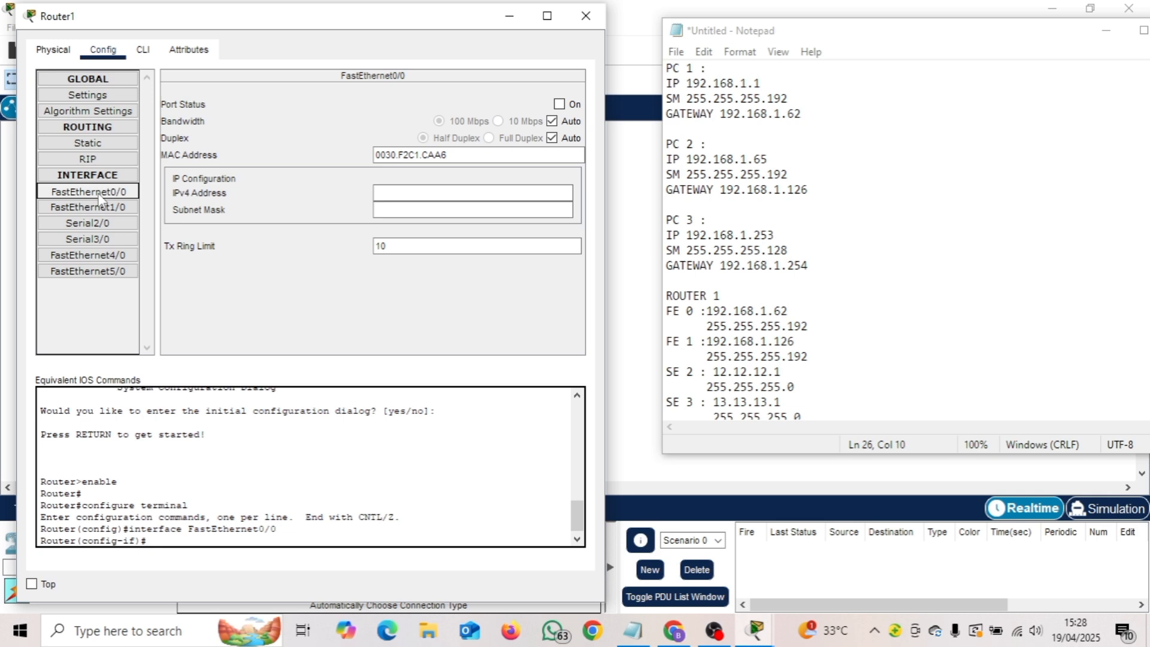
{"action": "left_click", "coordinate": [427, 191]}
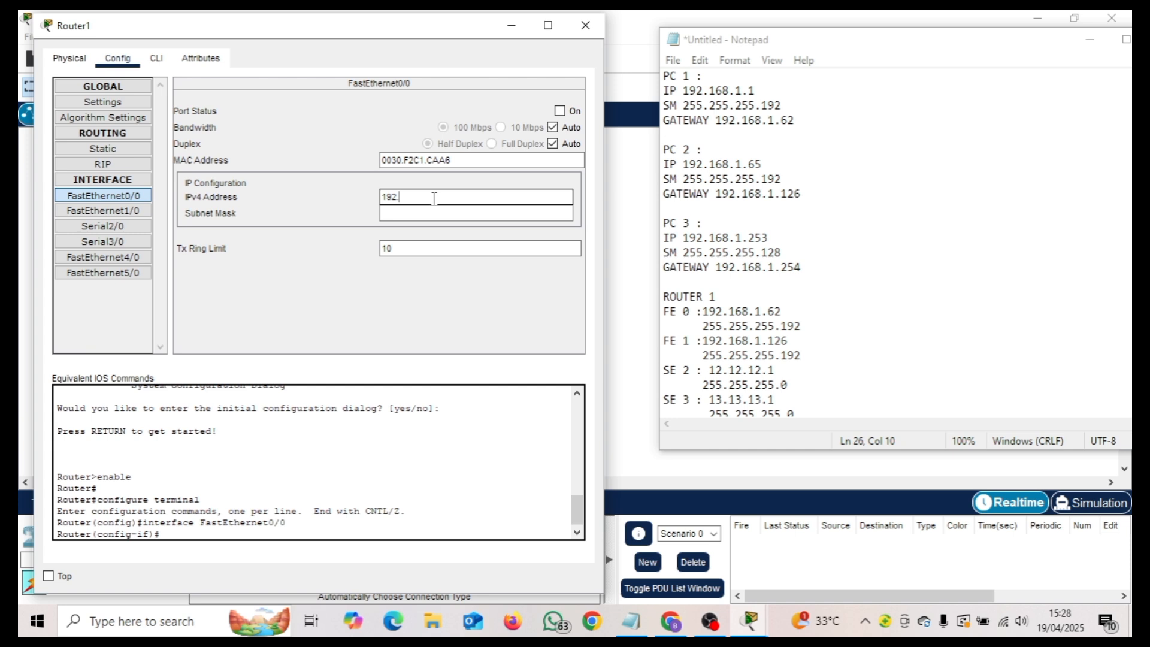
{"action": "type", "text": "192.168.1.62"}
{"action": "left_click", "coordinate": [425, 214]}
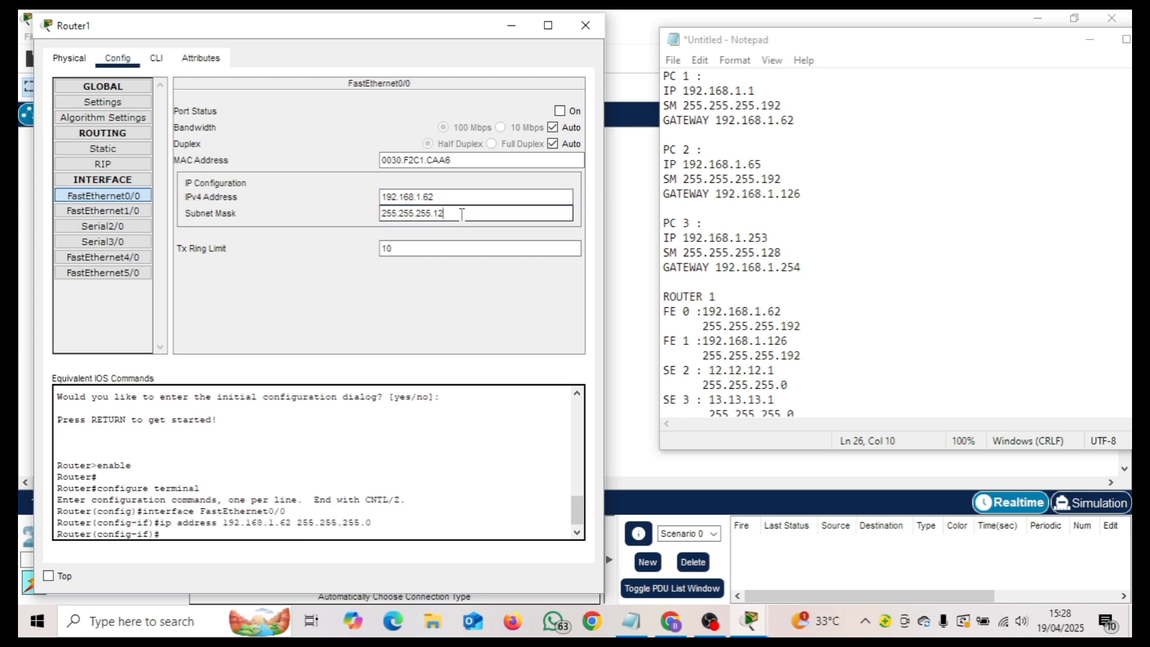
{"action": "type", "text": "128"}
{"action": "left_click", "coordinate": [560, 110]}
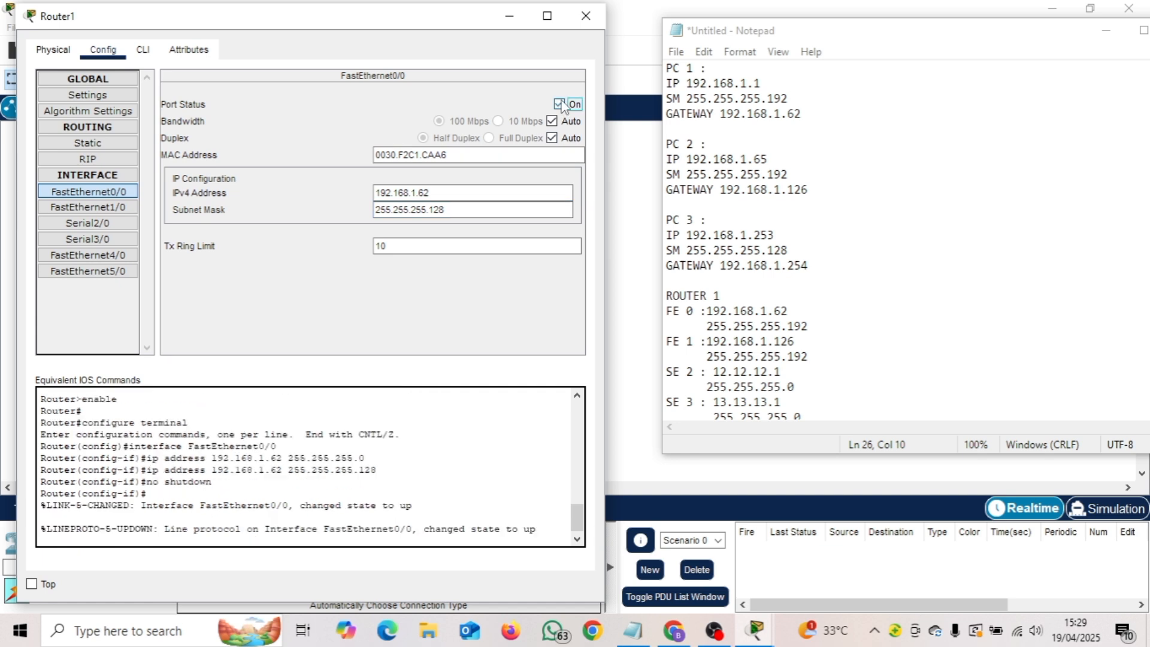
Try to assign the IPv4 address 192.168.1.126 to Router1's FastEthernet1/0 interface.
{"action": "left_click", "coordinate": [90, 208]}
{"action": "left_click", "coordinate": [380, 193]}
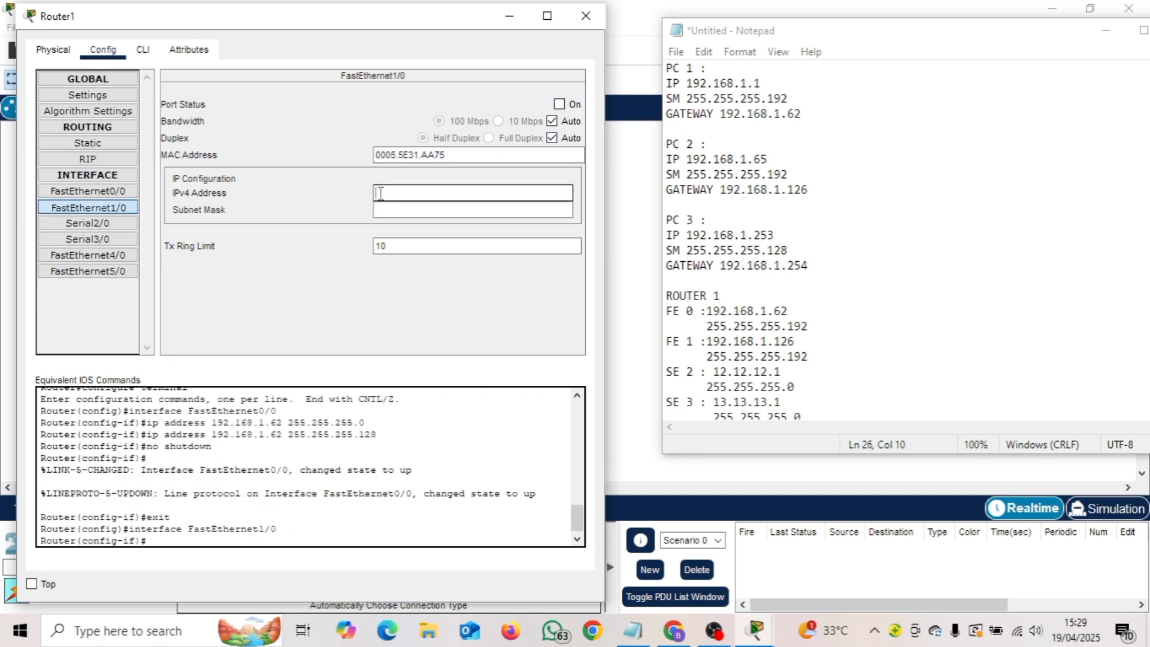
{"action": "type", "text": "192.168"}
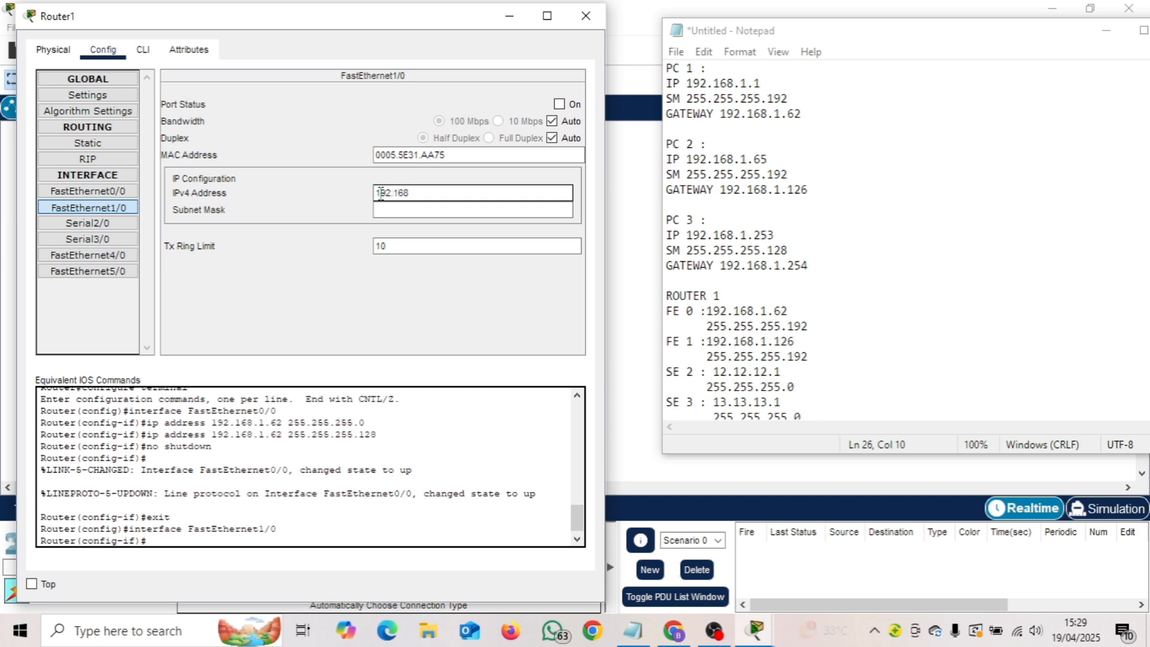
{"action": "type", "text": ".1.126"}
{"action": "key", "text": "Tab"}
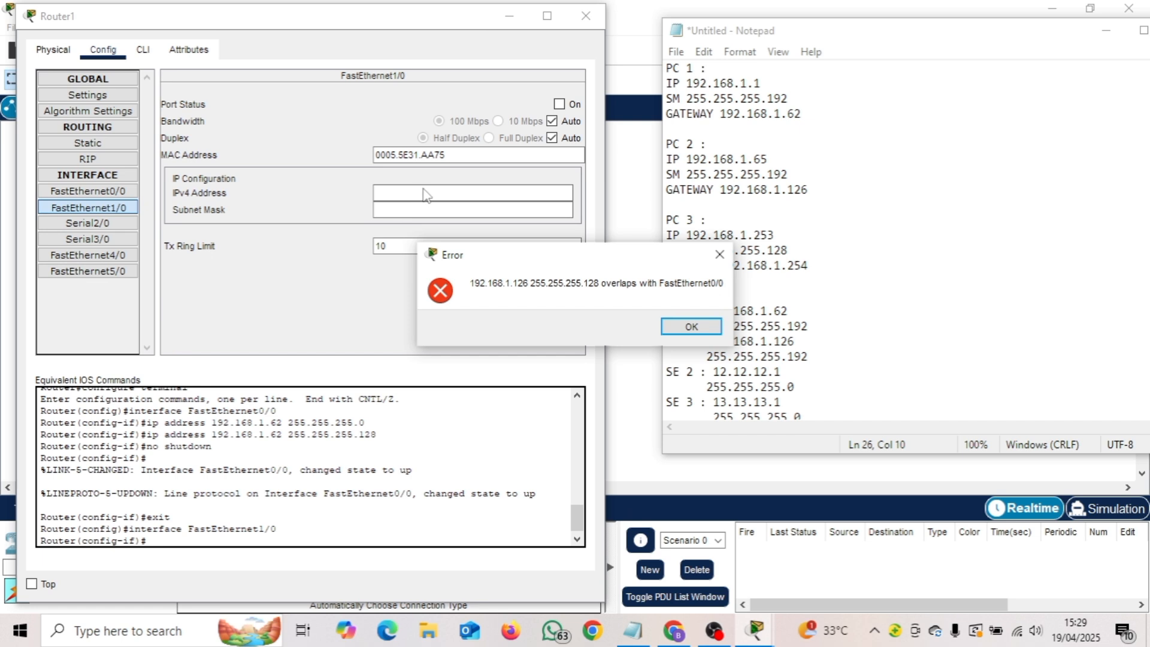
{"action": "left_click", "coordinate": [718, 255]}
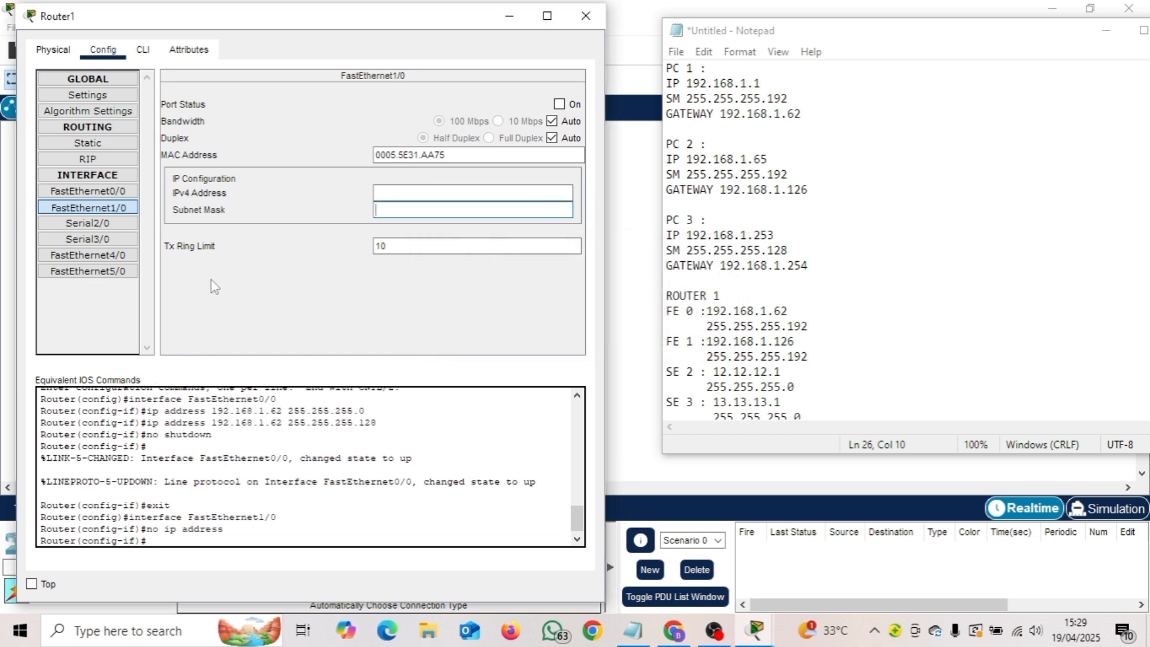
Check FastEthernet0/0's addressing and try the IPv4 address 192.168.1.126 on FastEthernet1/0 again.
{"action": "left_click", "coordinate": [120, 191]}
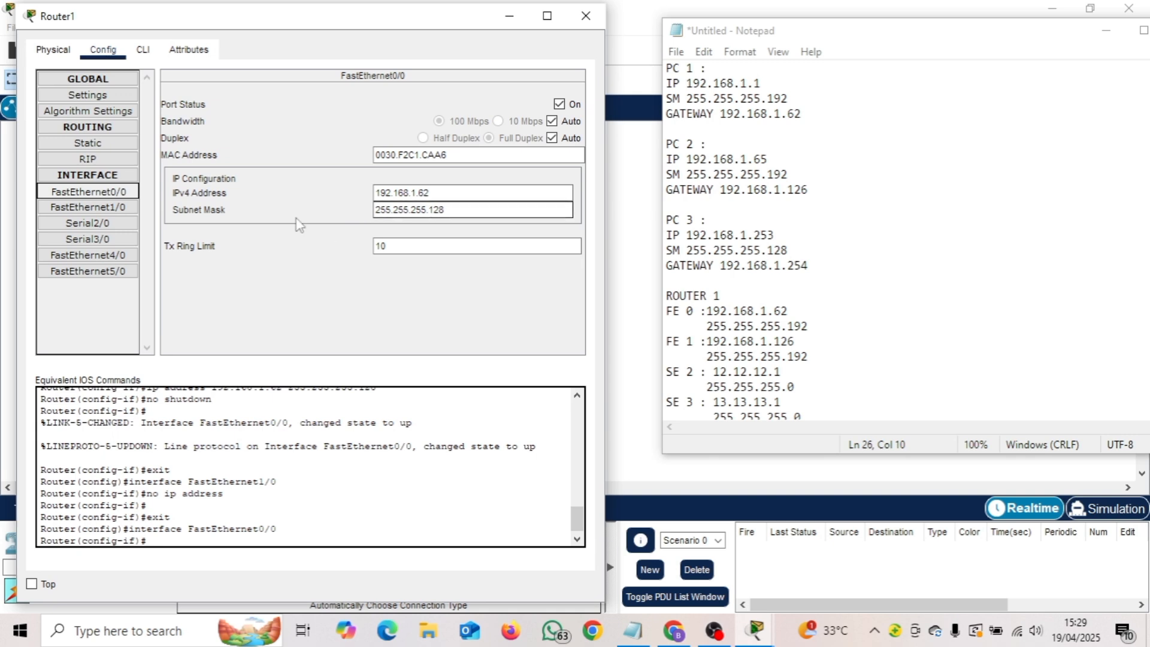
{"action": "left_click", "coordinate": [107, 208]}
{"action": "left_click", "coordinate": [393, 193]}
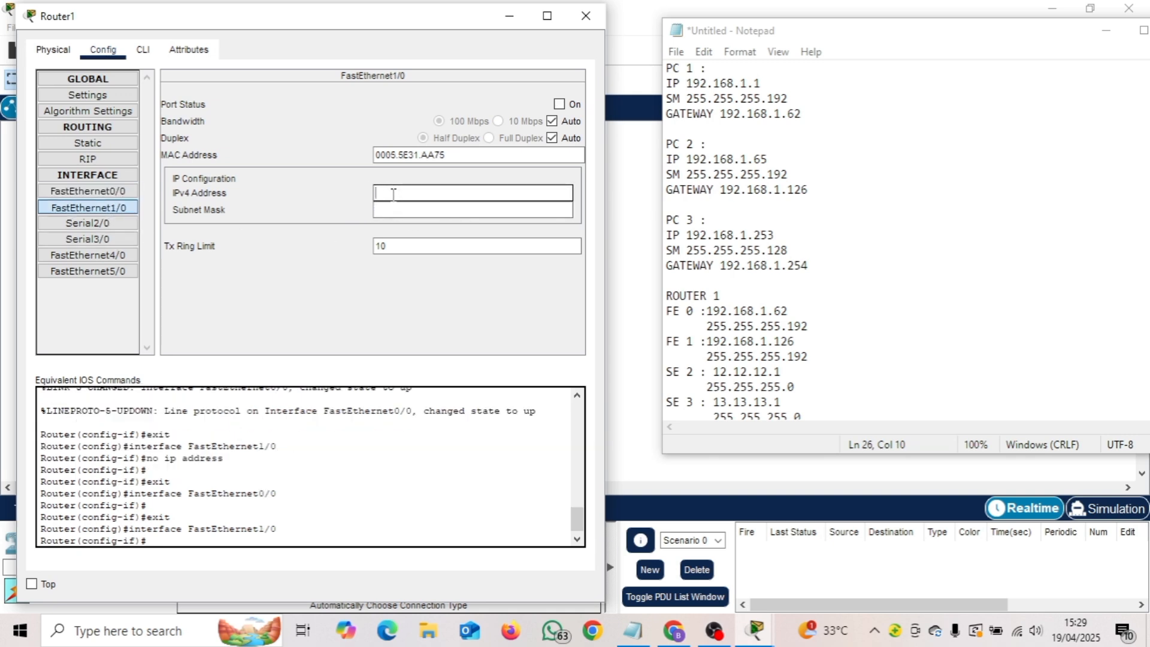
{"action": "type", "text": "192.168.1.126"}
{"action": "left_click", "coordinate": [418, 210]}
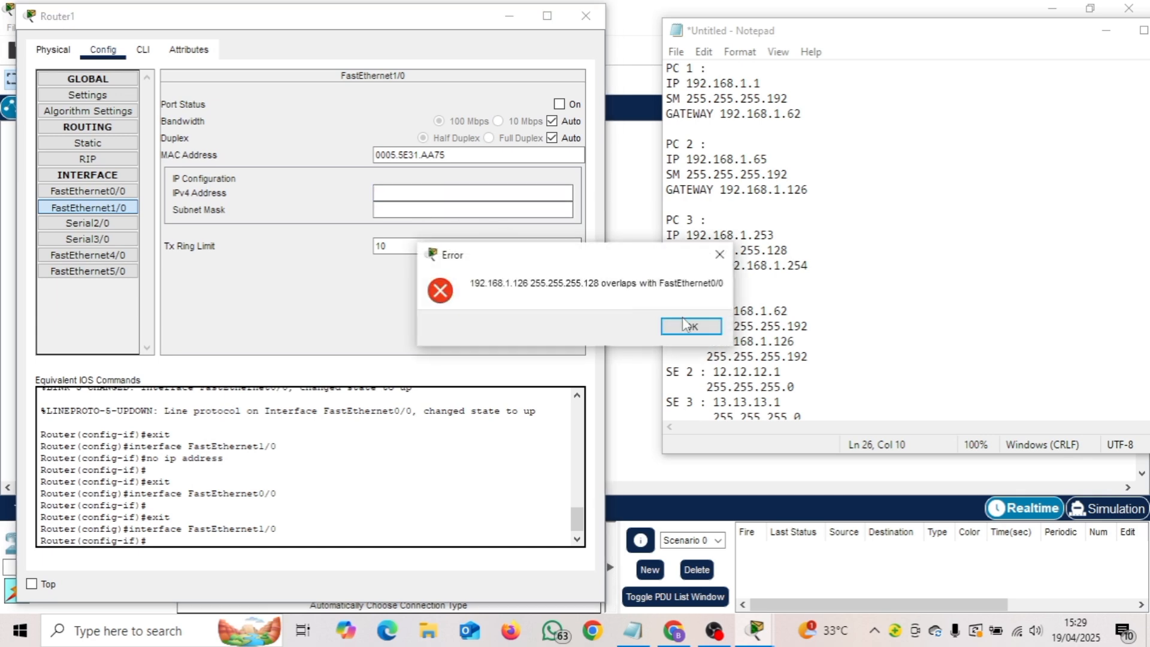
{"action": "left_click", "coordinate": [689, 327]}
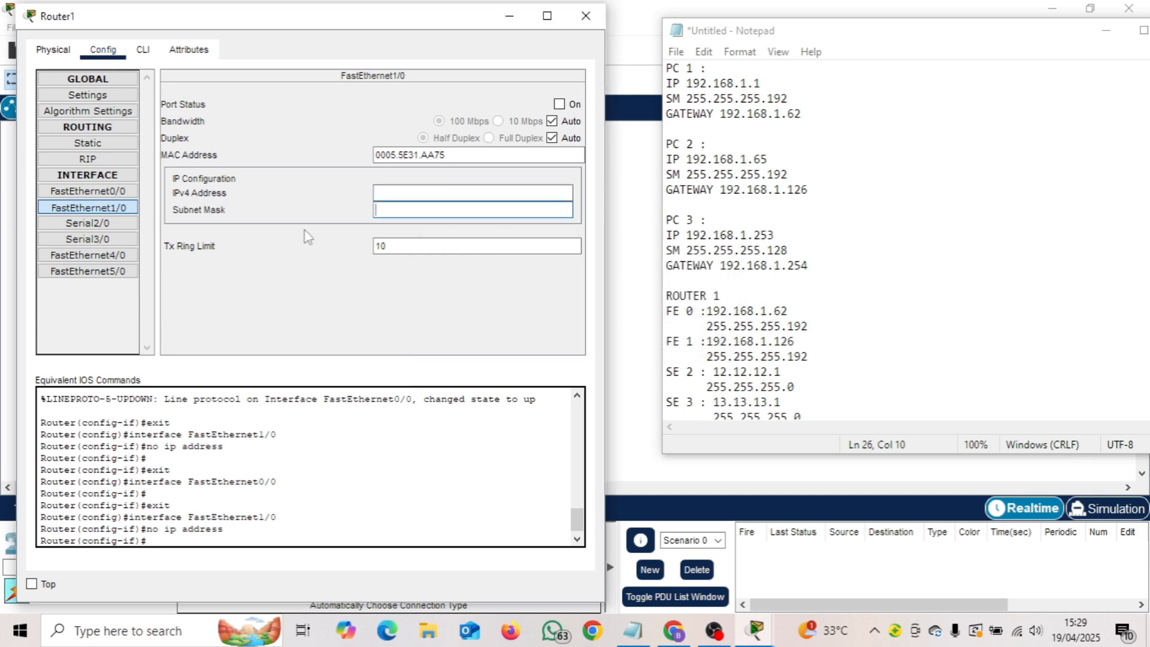
Correct the subnet mask of Router1's FastEthernet0/0 to 255.255.255.192.
{"action": "left_click", "coordinate": [120, 193]}
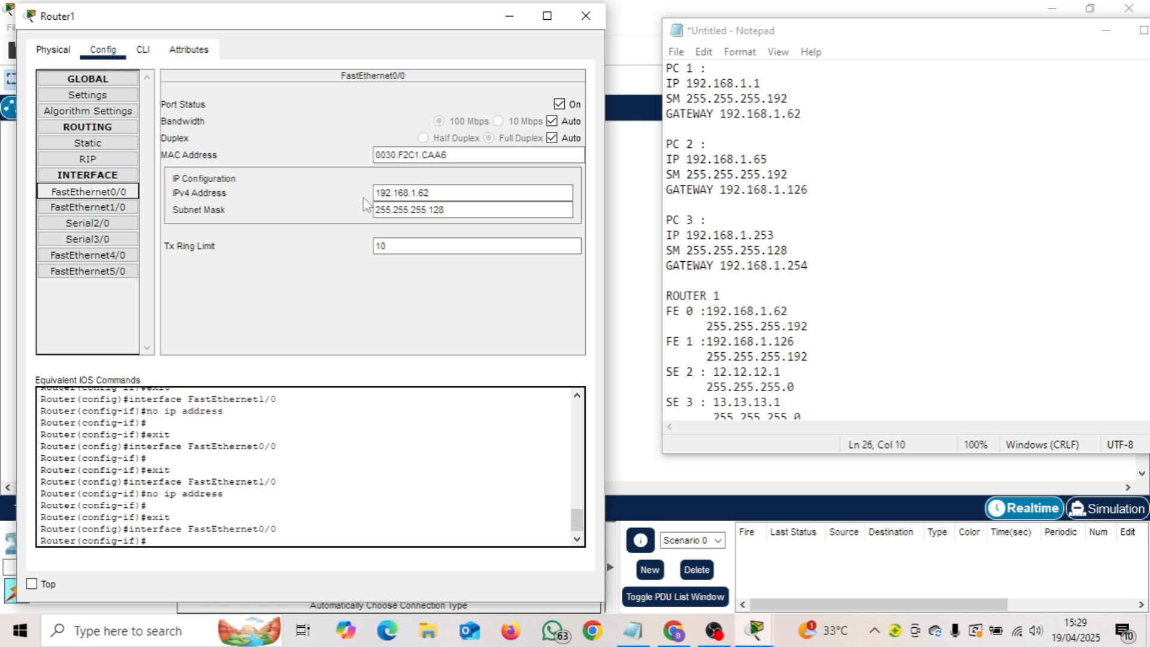
{"action": "left_click", "coordinate": [448, 210]}
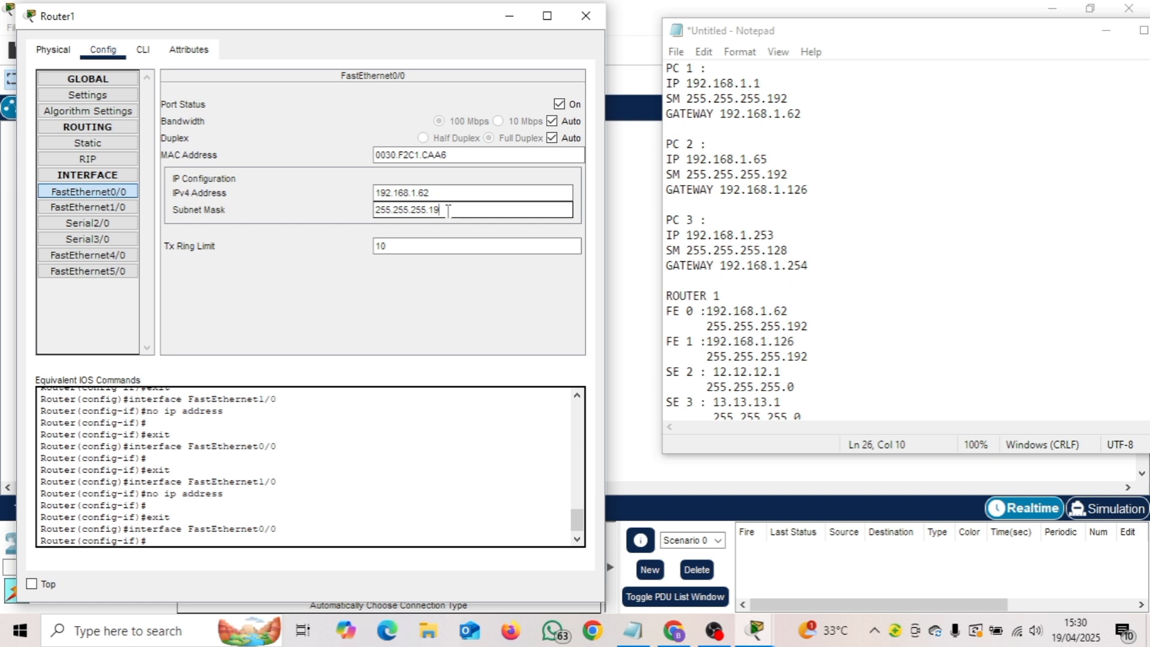
{"action": "left_click", "coordinate": [92, 207]}
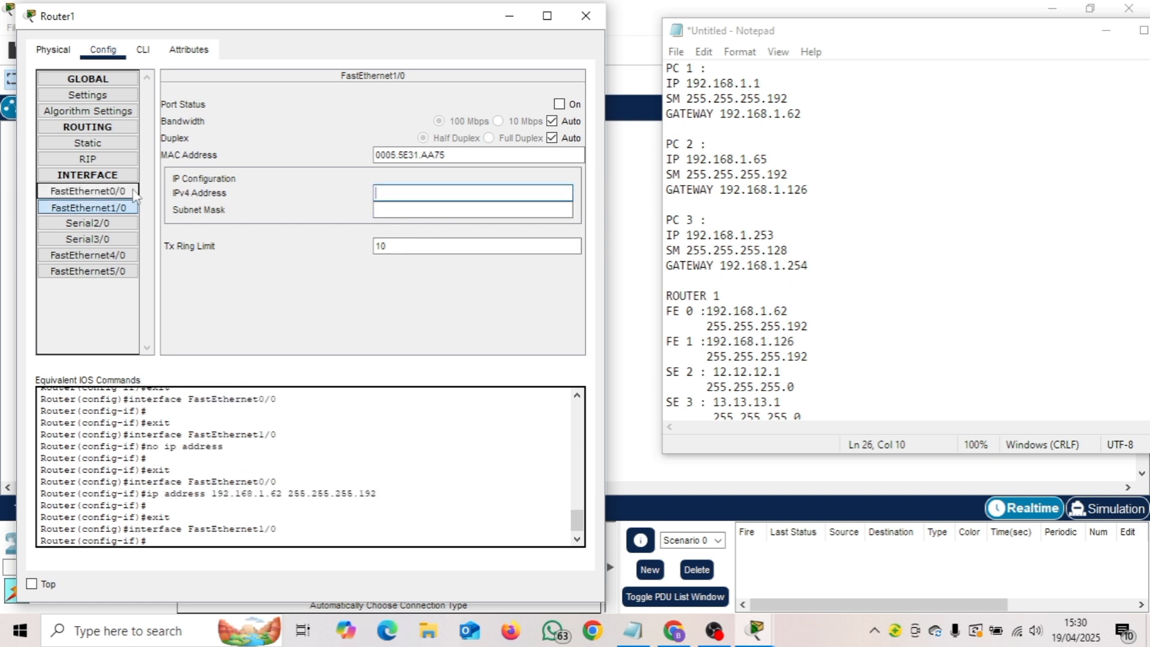
Reuse FastEthernet0/0's address to give FastEthernet1/0 the IPv4 address 192.168.1.126, set subnet mask 255.255.255.192, and turn the port on.
{"action": "left_click_drag", "start_coordinate": [487, 193], "coordinate": [376, 193]}
{"action": "key", "text": "ctrl+c"}
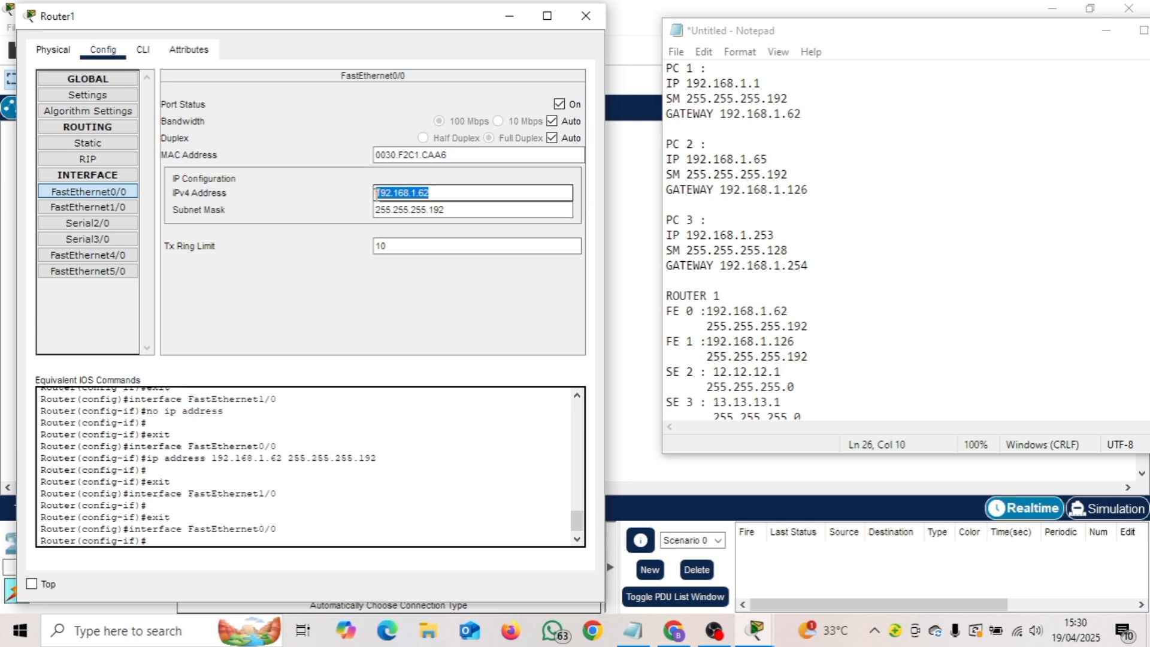
{"action": "left_click", "coordinate": [108, 207]}
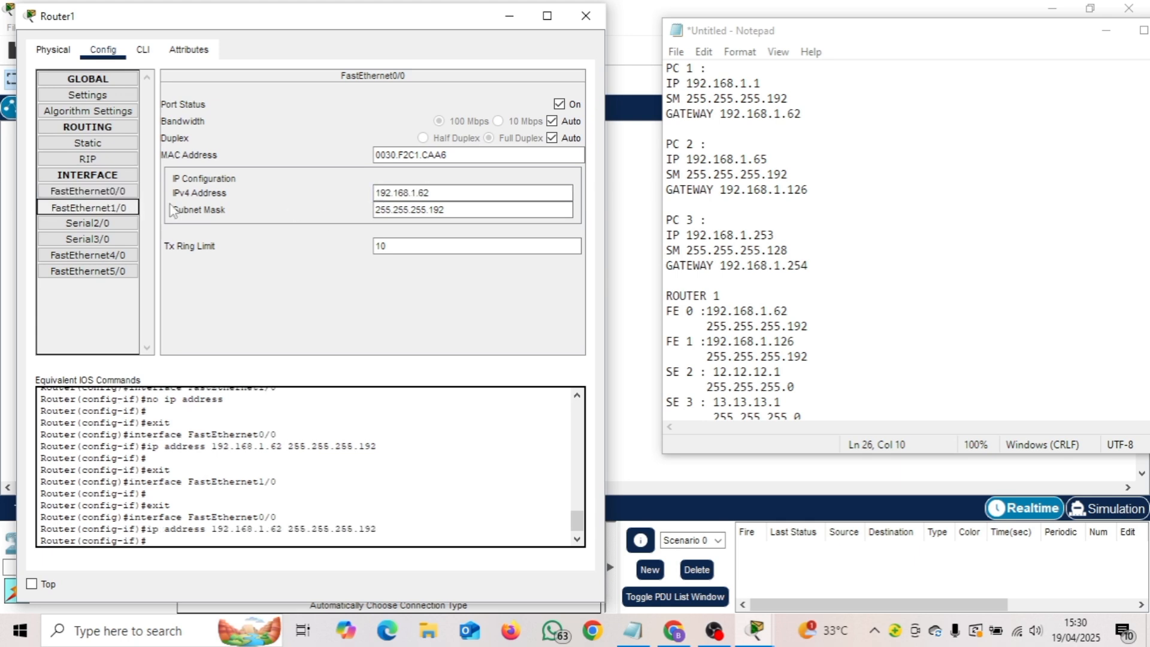
{"action": "left_click", "coordinate": [440, 193]}
{"action": "key", "text": "ctrl+v"}
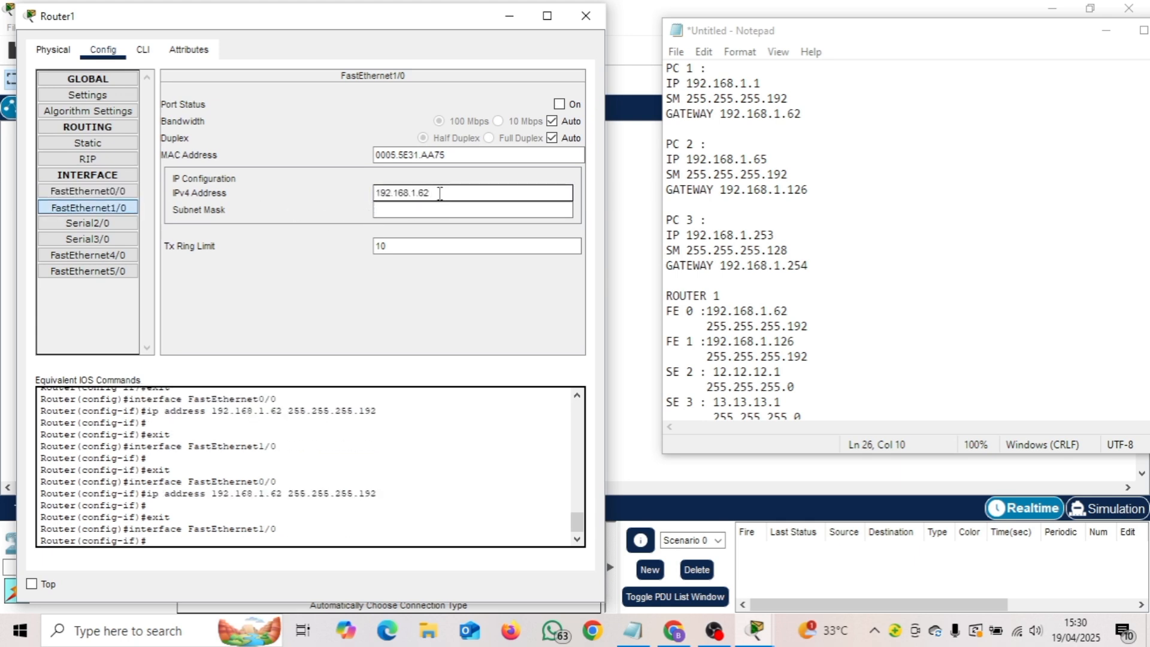
{"action": "key", "text": "BackSpace"}
{"action": "key", "text": "BackSpace"}
{"action": "type", "text": "12"}
{"action": "left_click", "coordinate": [421, 212]}
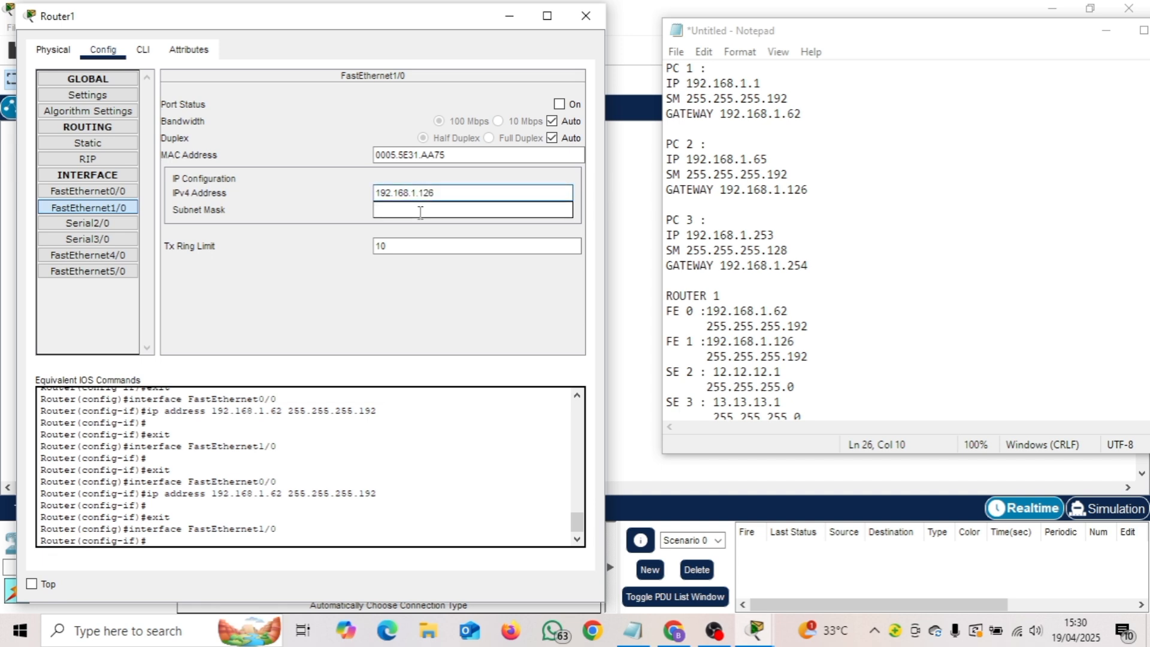
{"action": "type", "text": "255.255.255.192"}
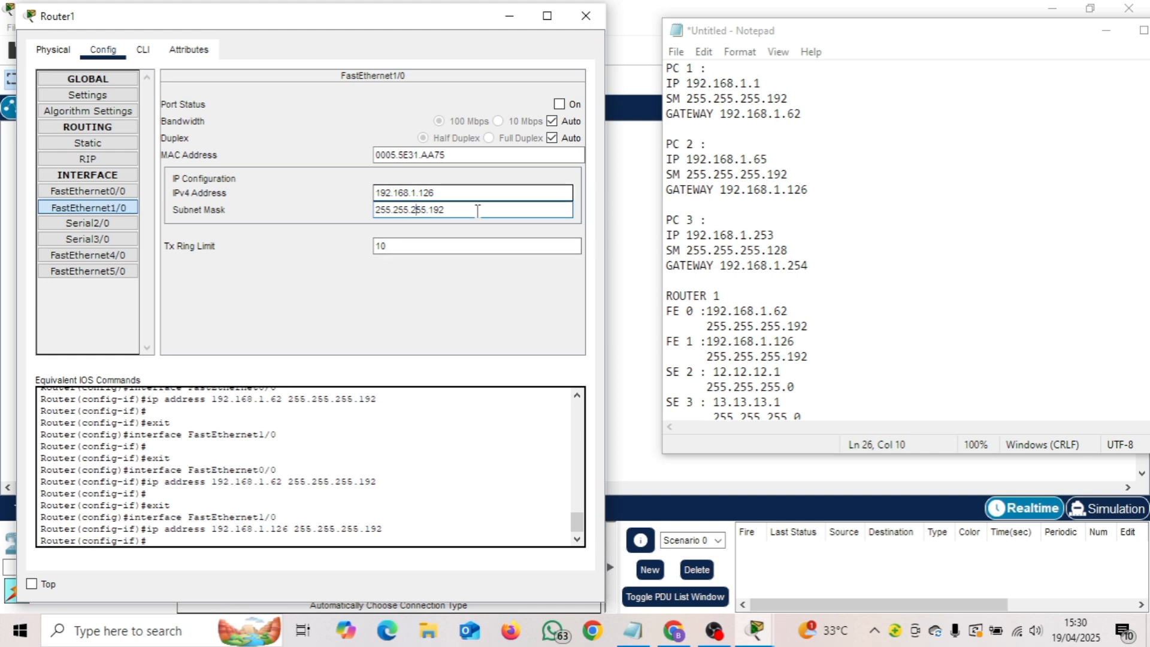
{"action": "left_click", "coordinate": [559, 104]}
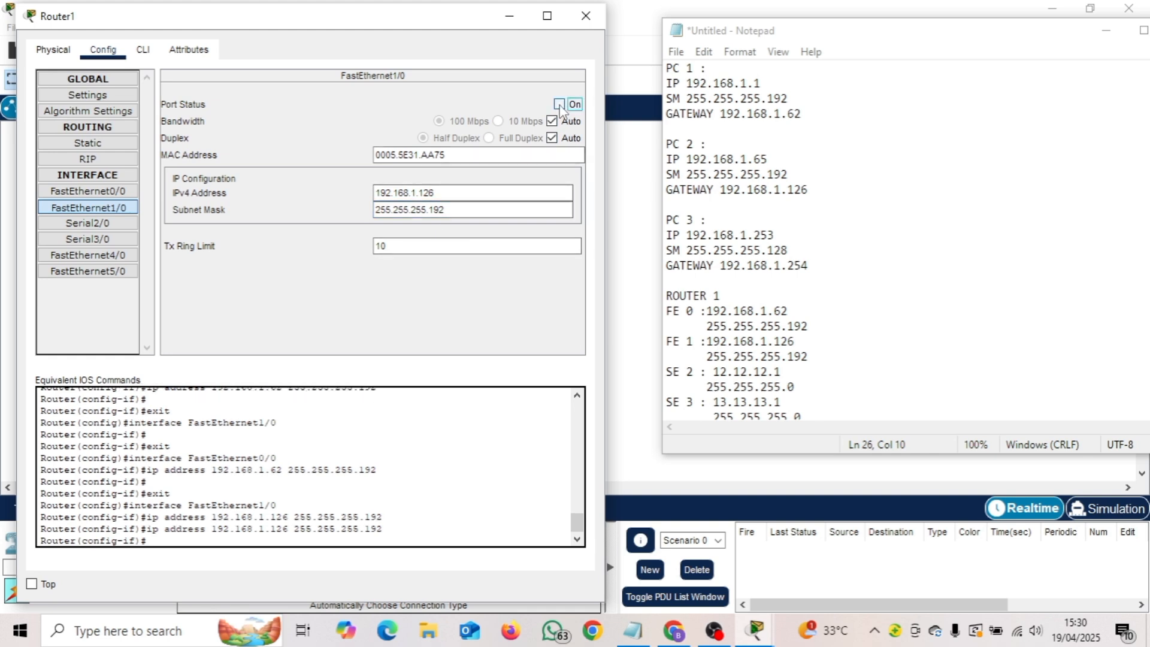
Set the IPv4 address of Router1's Serial2/0 to 12.12.12.1, following the Router 1 entry in Notepad.
{"action": "left_click", "coordinate": [87, 224]}
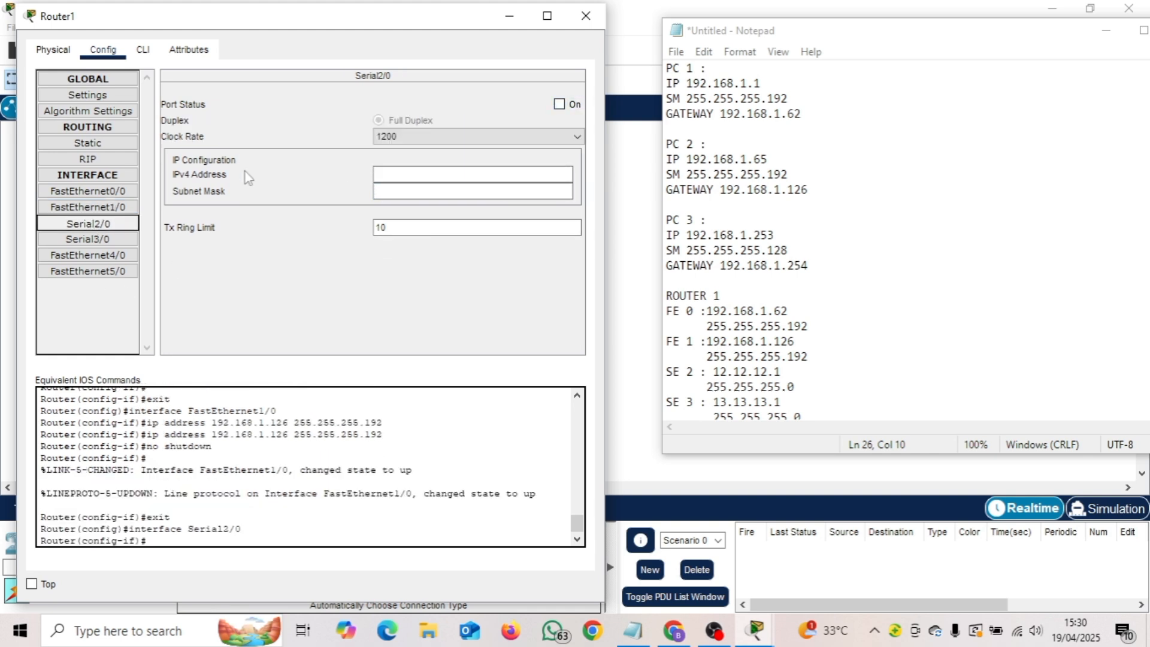
{"action": "left_click", "coordinate": [395, 177]}
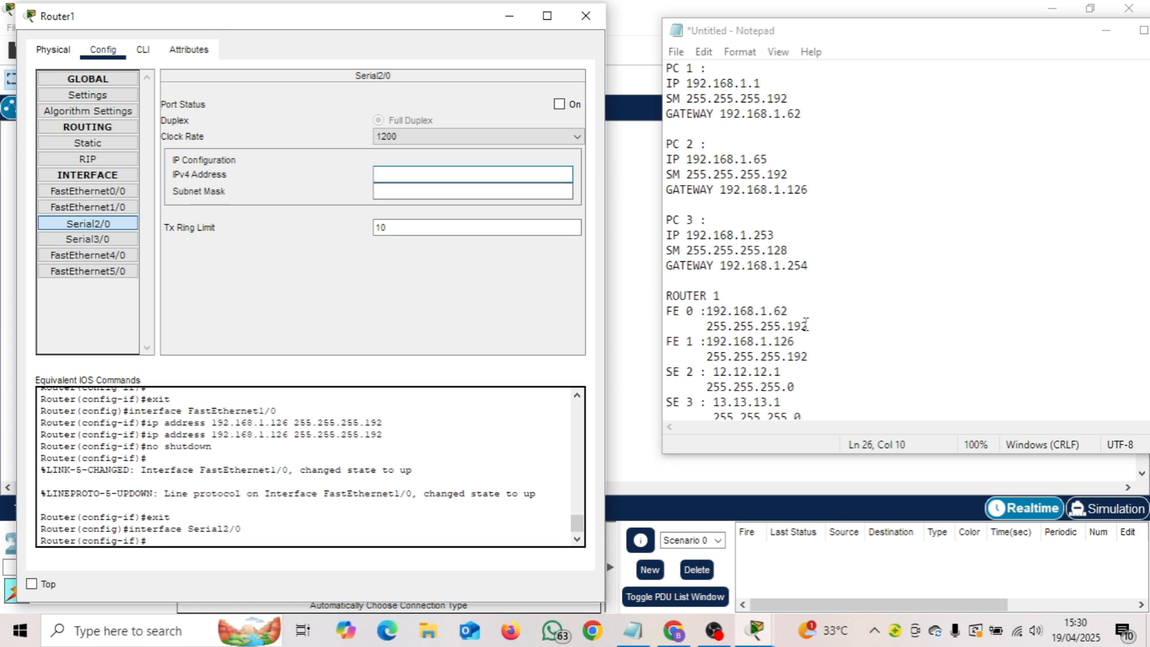
{"action": "scroll", "coordinate": [806, 324], "scroll_direction": "down", "scroll_amount": 8}
{"action": "scroll", "coordinate": [807, 324], "scroll_direction": "up", "scroll_amount": 5}
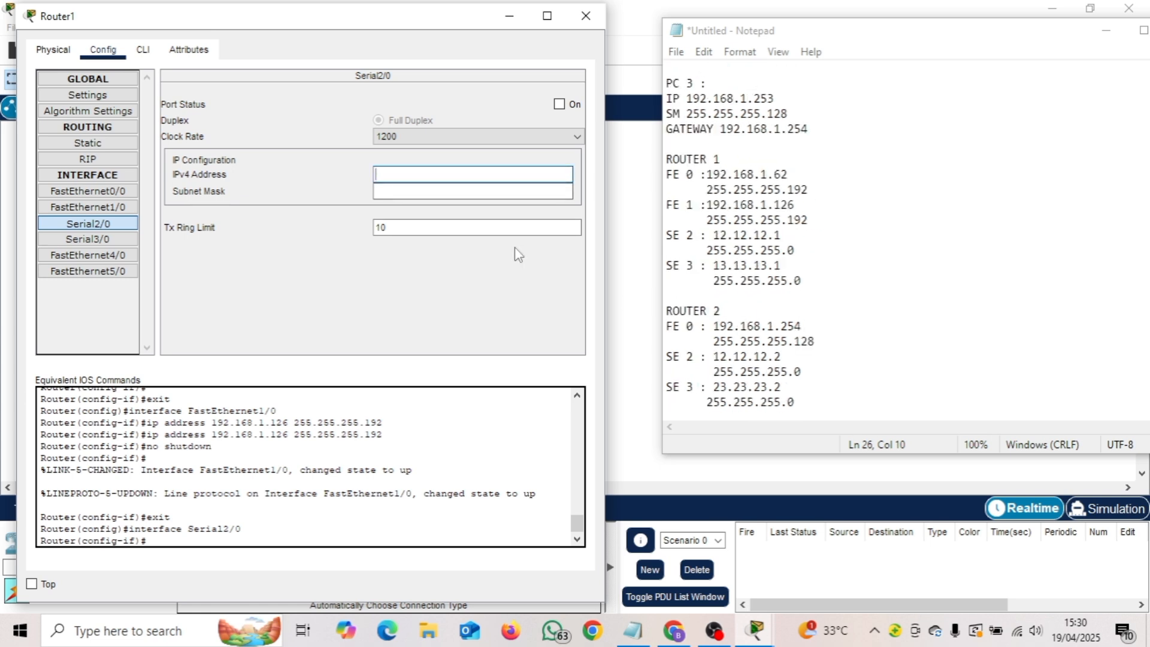
{"action": "left_click", "coordinate": [445, 176]}
{"action": "type", "text": "12.12.12.1"}
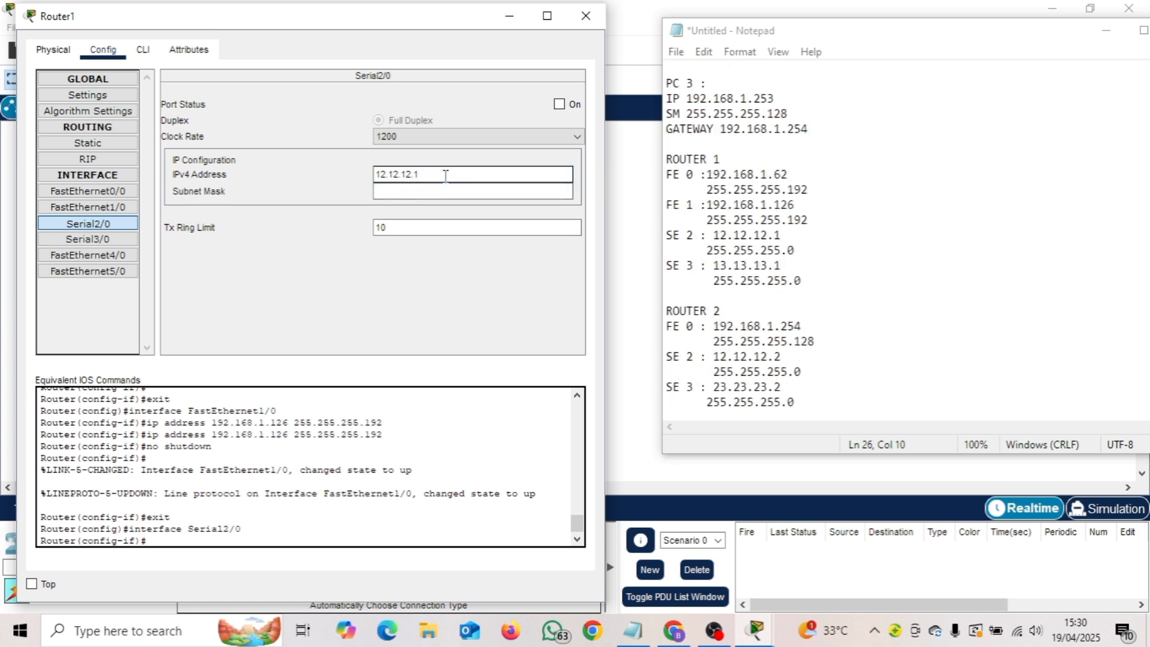
Set Serial2/0's subnet mask to 255.255.255.0 and turn the port on.
{"action": "left_click", "coordinate": [427, 193]}
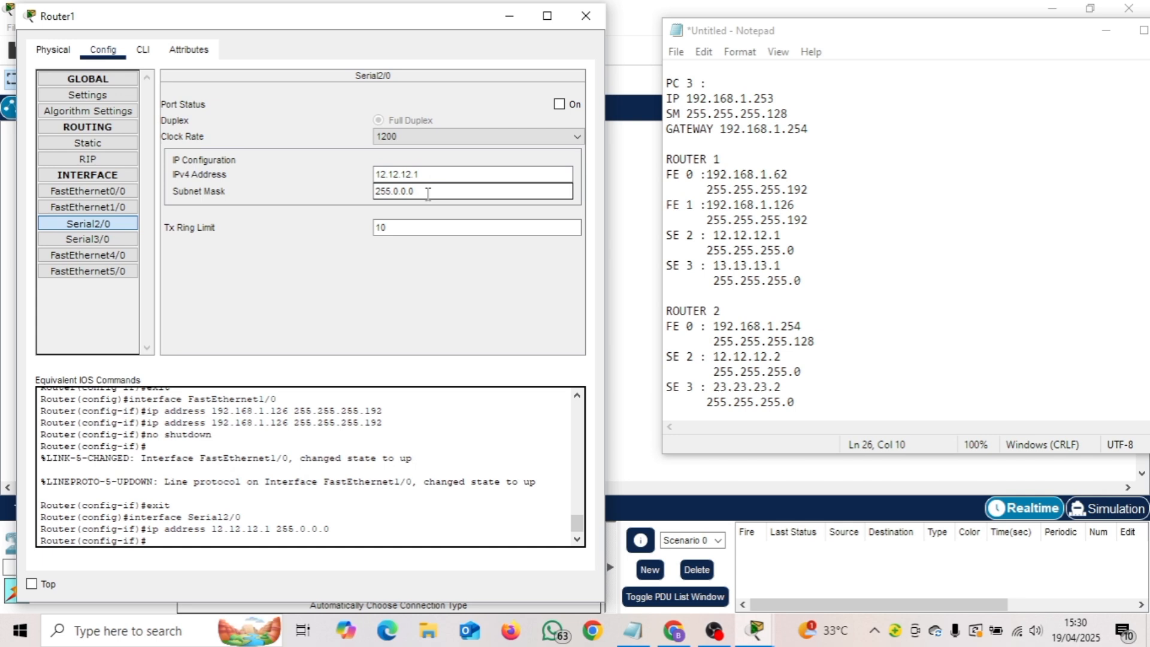
{"action": "left_click_drag", "start_coordinate": [428, 193], "coordinate": [390, 184]}
{"action": "left_click", "coordinate": [378, 187]}
{"action": "type", "text": "55"}
{"action": "key", "text": "BackSpace"}
{"action": "type", "text": "255."}
{"action": "left_click_drag", "start_coordinate": [460, 190], "coordinate": [406, 205]}
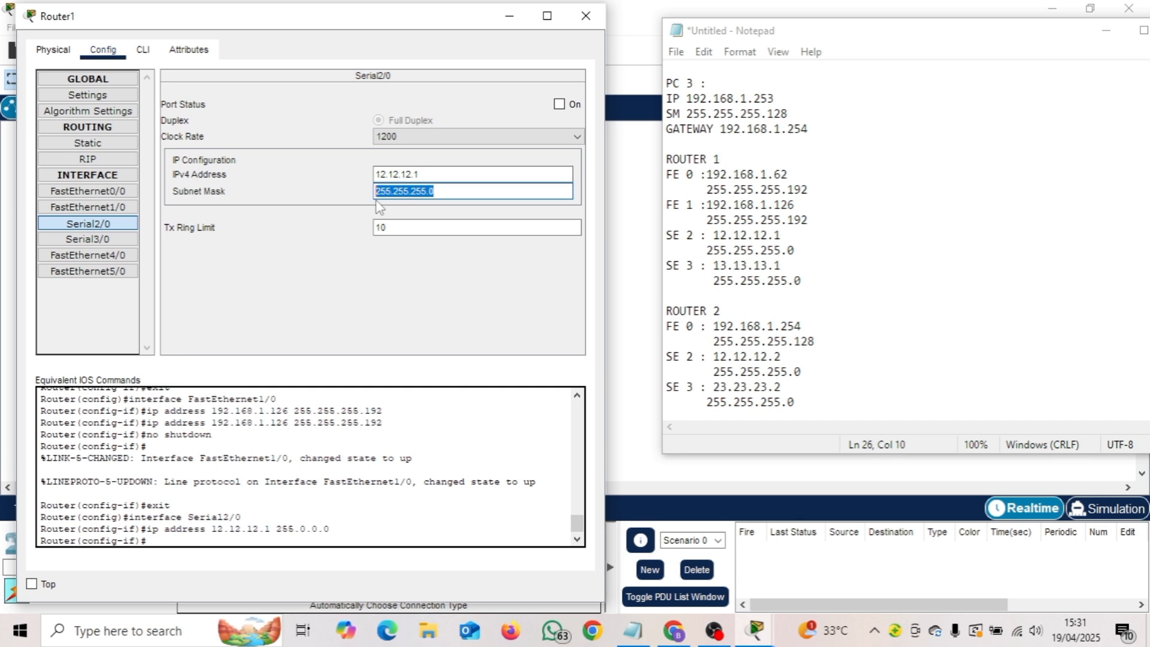
{"action": "left_click", "coordinate": [561, 104]}
Give Router1's Serial3/0 the IPv4 address 13.13.13.1 with subnet mask 255.255.255.0, turn the port on, and close the router's window.
{"action": "left_click", "coordinate": [89, 239]}
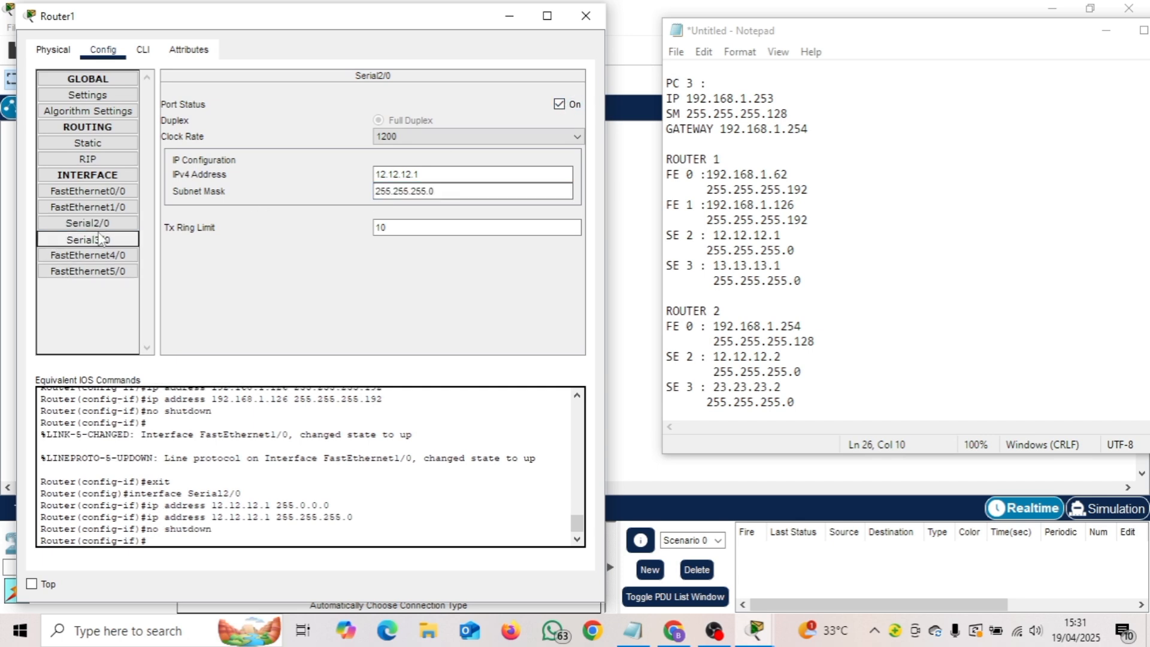
{"action": "left_click", "coordinate": [394, 173]}
{"action": "type", "text": "13.13.13.1"}
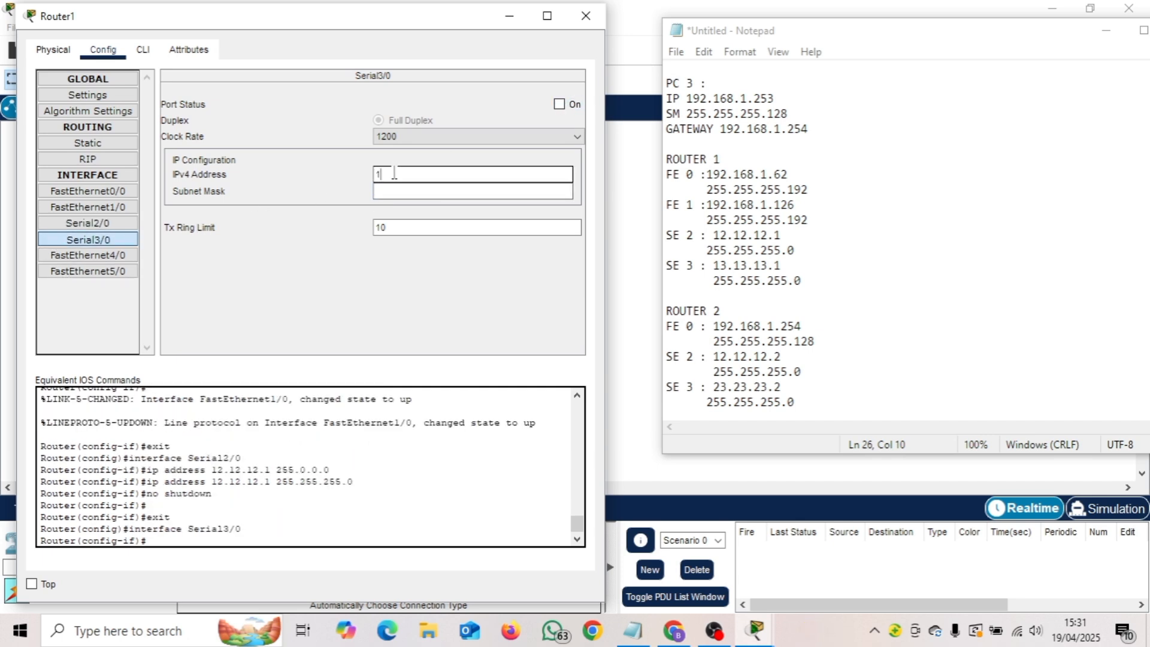
{"action": "left_click", "coordinate": [419, 191]}
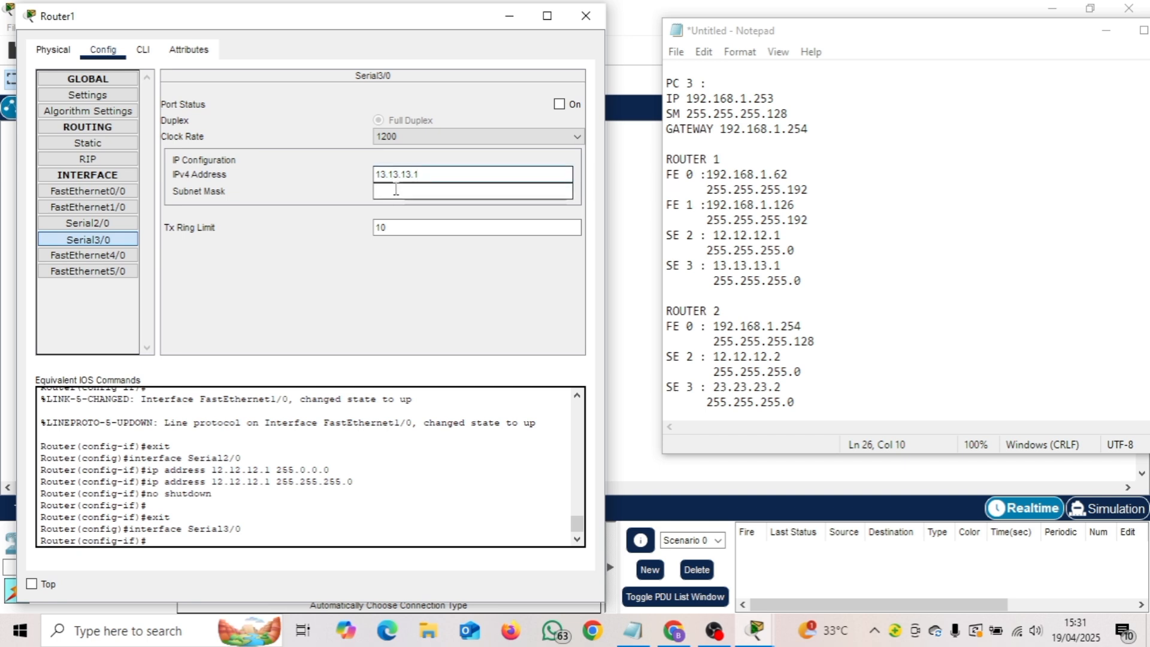
{"action": "left_click_drag", "start_coordinate": [417, 191], "coordinate": [377, 193]}
{"action": "type", "text": "255.255.255.0"}
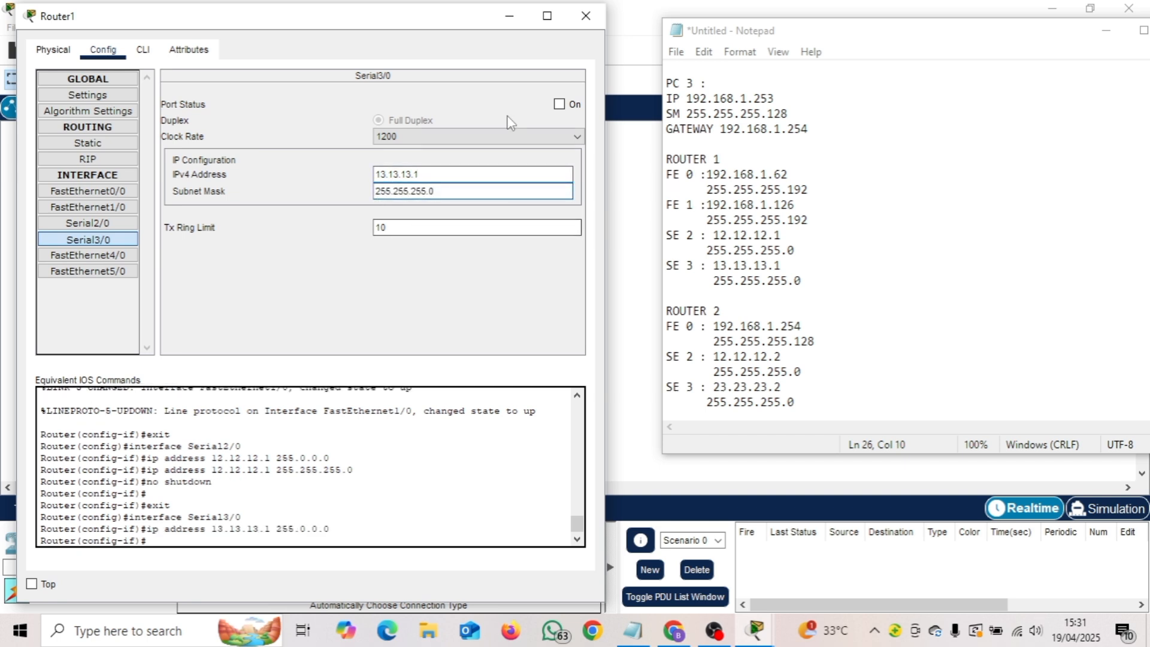
{"action": "left_click", "coordinate": [559, 104]}
{"action": "left_click", "coordinate": [587, 15]}
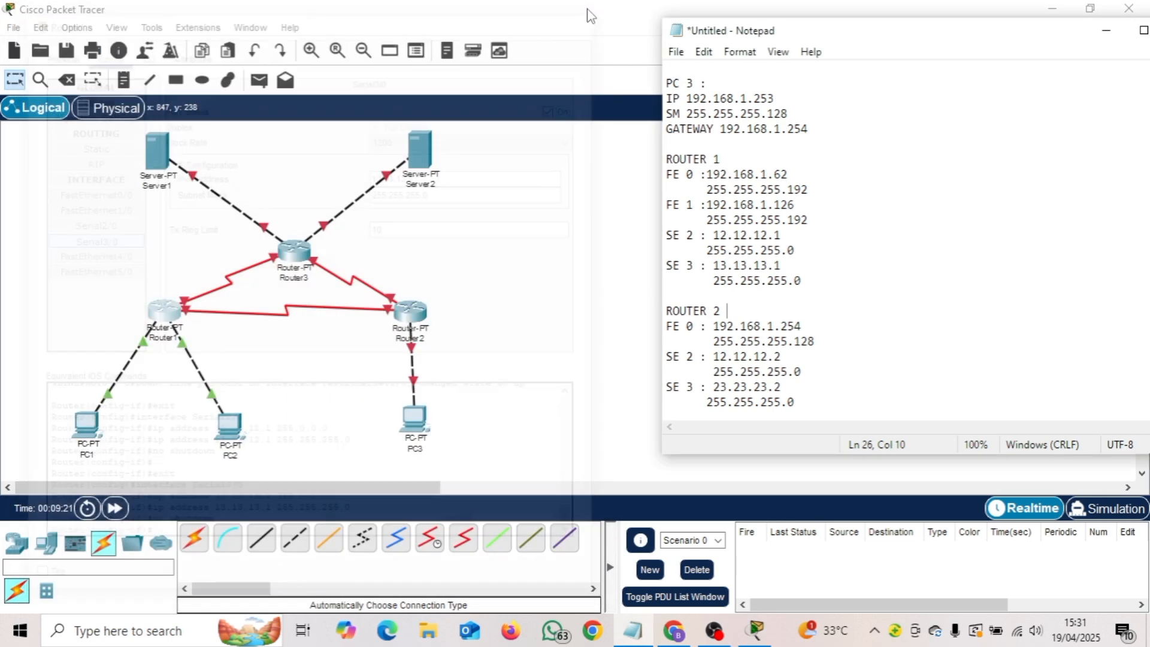
Configure Router2's FastEthernet0/0 from the Notepad list with IPv4 address 192.168.1.254 and subnet mask 255.255.255.128, and turn the port on.
{"action": "left_click", "coordinate": [407, 318]}
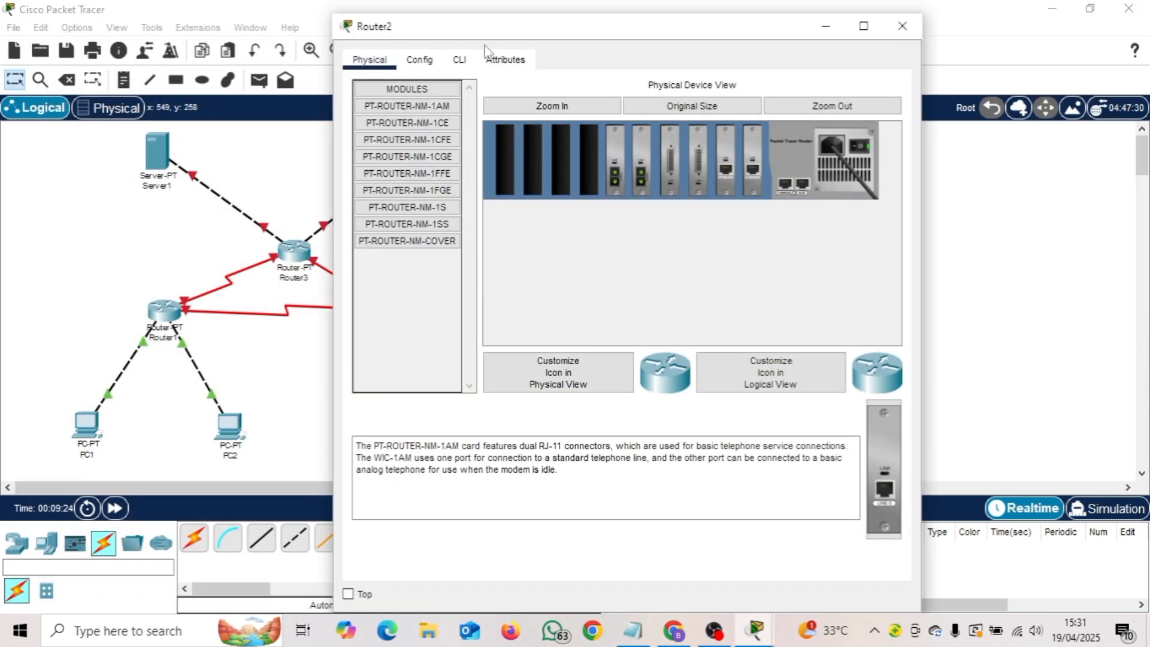
{"action": "left_click", "coordinate": [422, 61]}
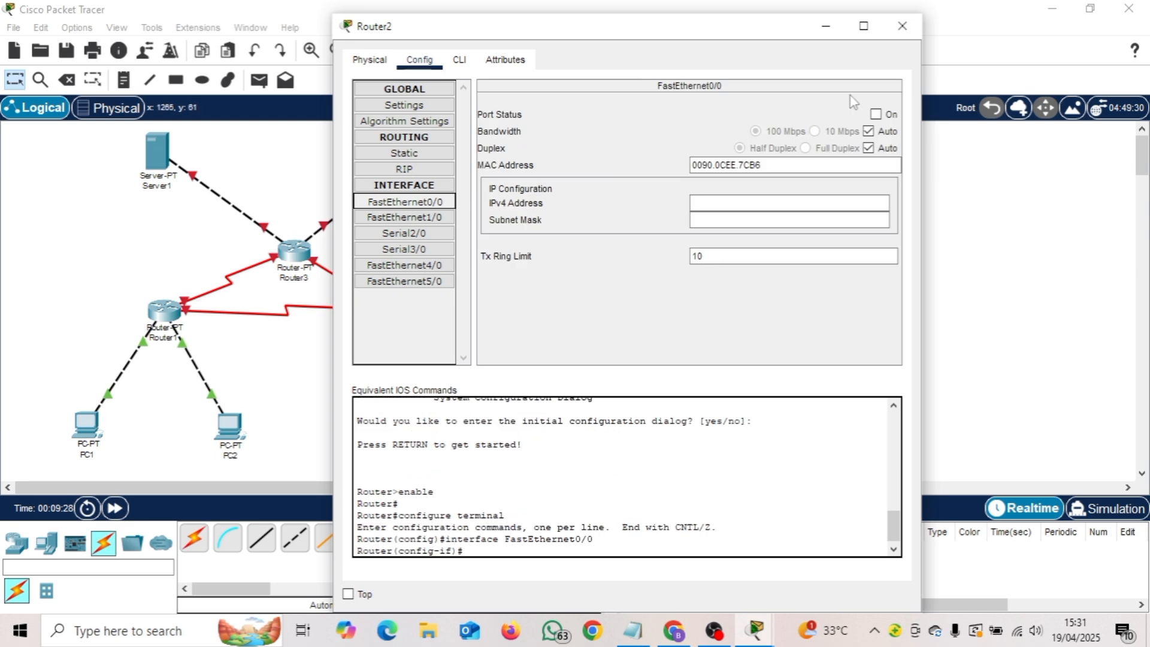
{"action": "left_click_drag", "start_coordinate": [799, 27], "coordinate": [491, 33]}
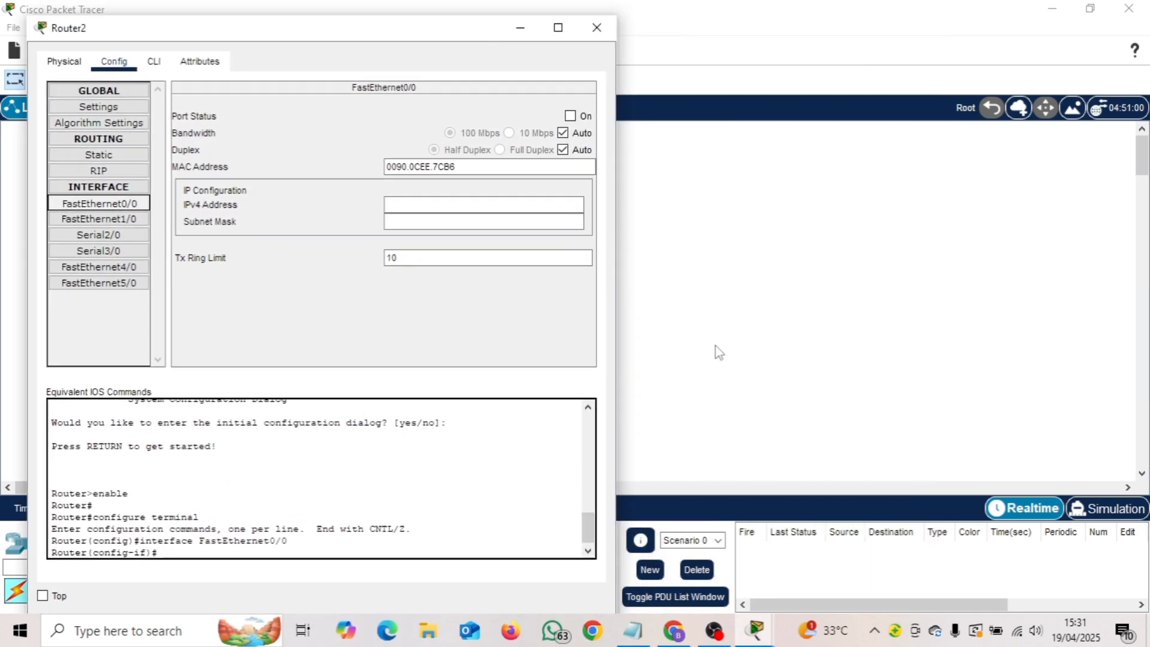
{"action": "left_click", "coordinate": [635, 632]}
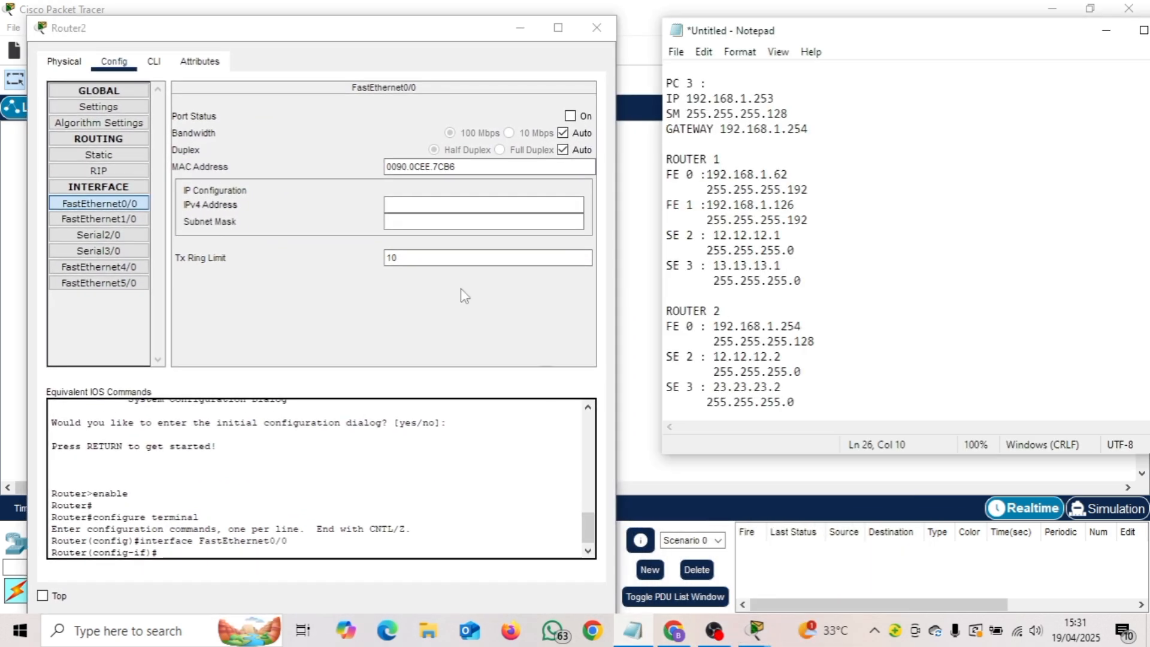
{"action": "left_click", "coordinate": [413, 205]}
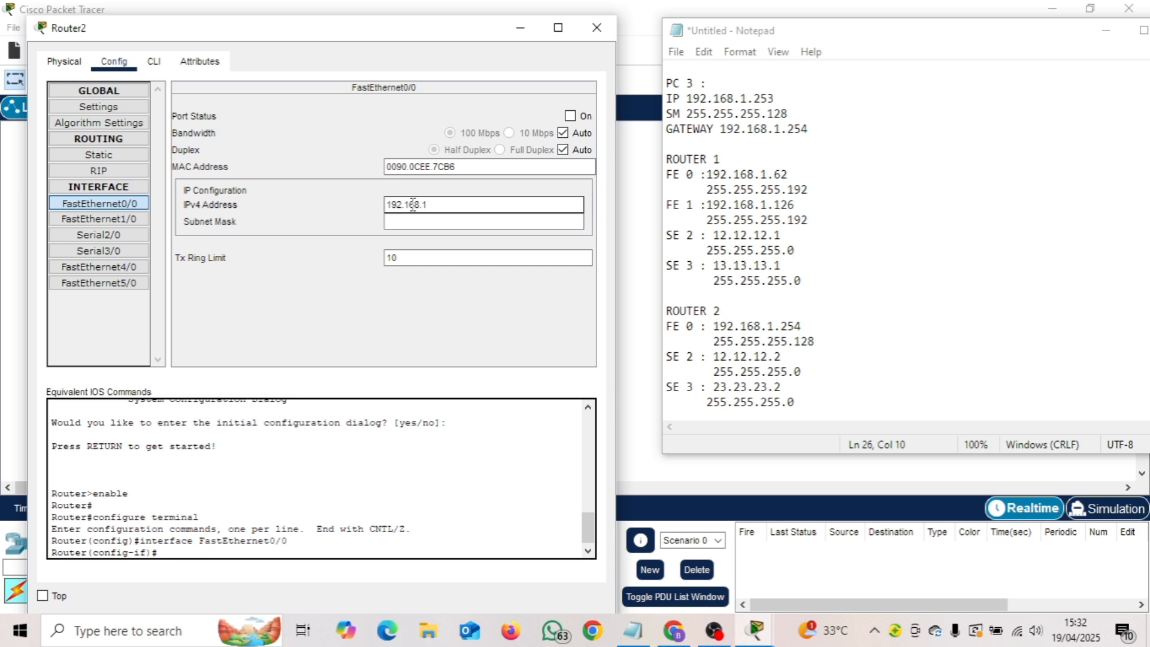
{"action": "left_click", "coordinate": [413, 219]}
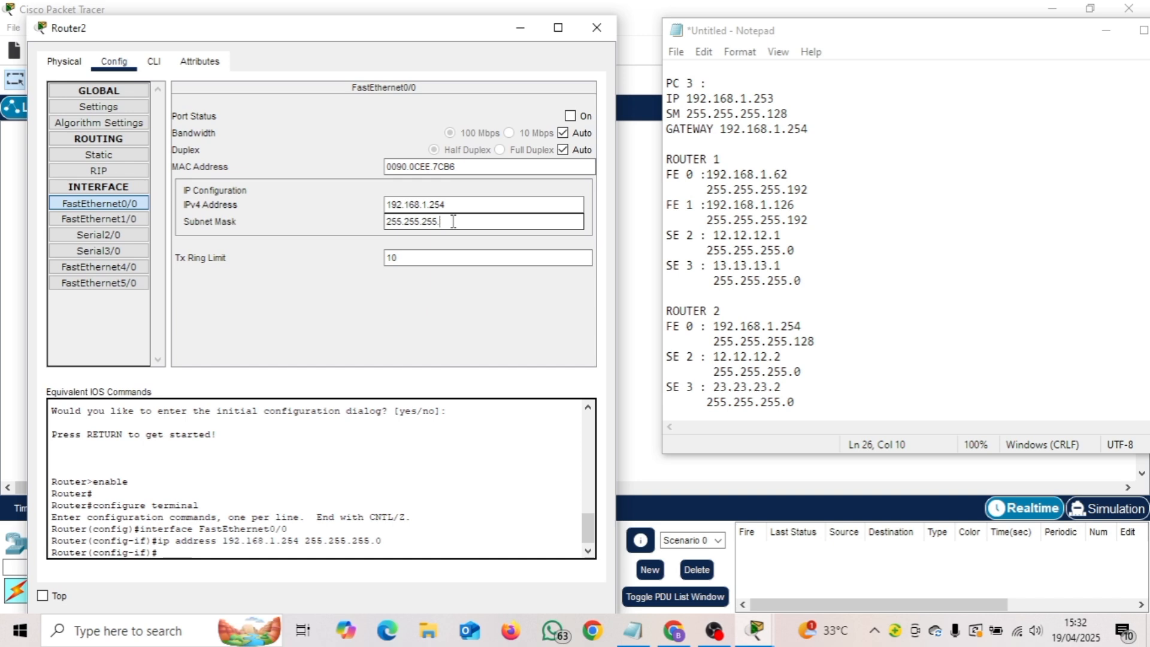
{"action": "type", "text": "128"}
{"action": "left_click", "coordinate": [569, 116]}
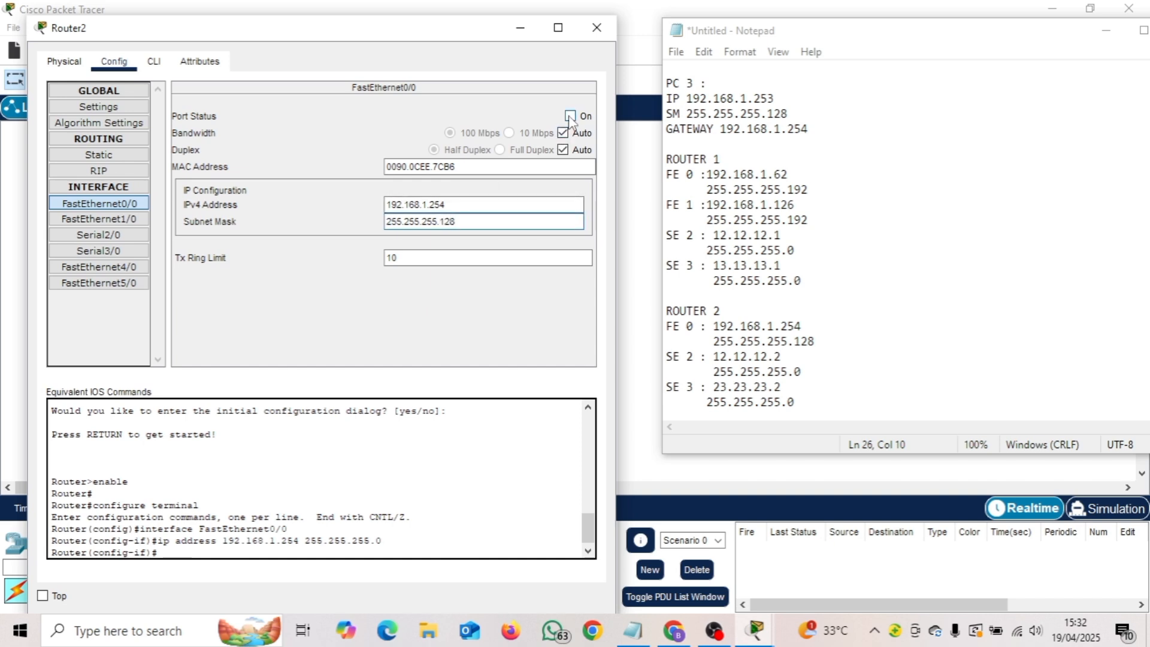
Set Router2's Serial2/0 to IPv4 address 12.12.12.1 with subnet mask 255.255.255.0, and turn the port on.
{"action": "left_click", "coordinate": [99, 219]}
{"action": "left_click", "coordinate": [398, 204]}
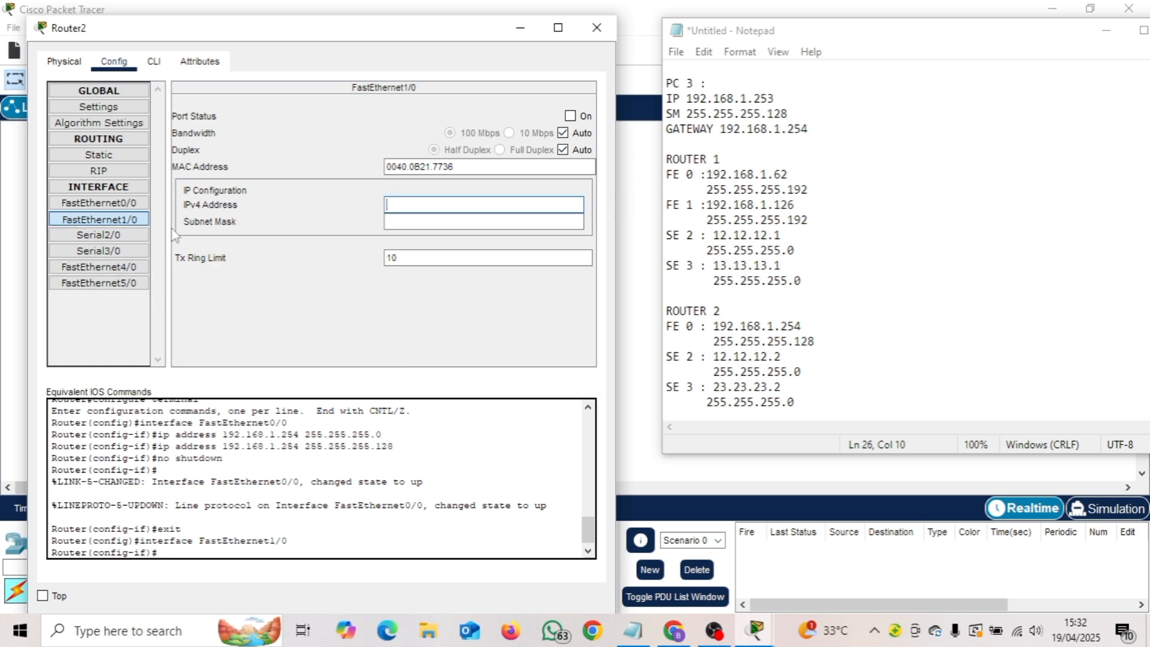
{"action": "left_click", "coordinate": [120, 235]}
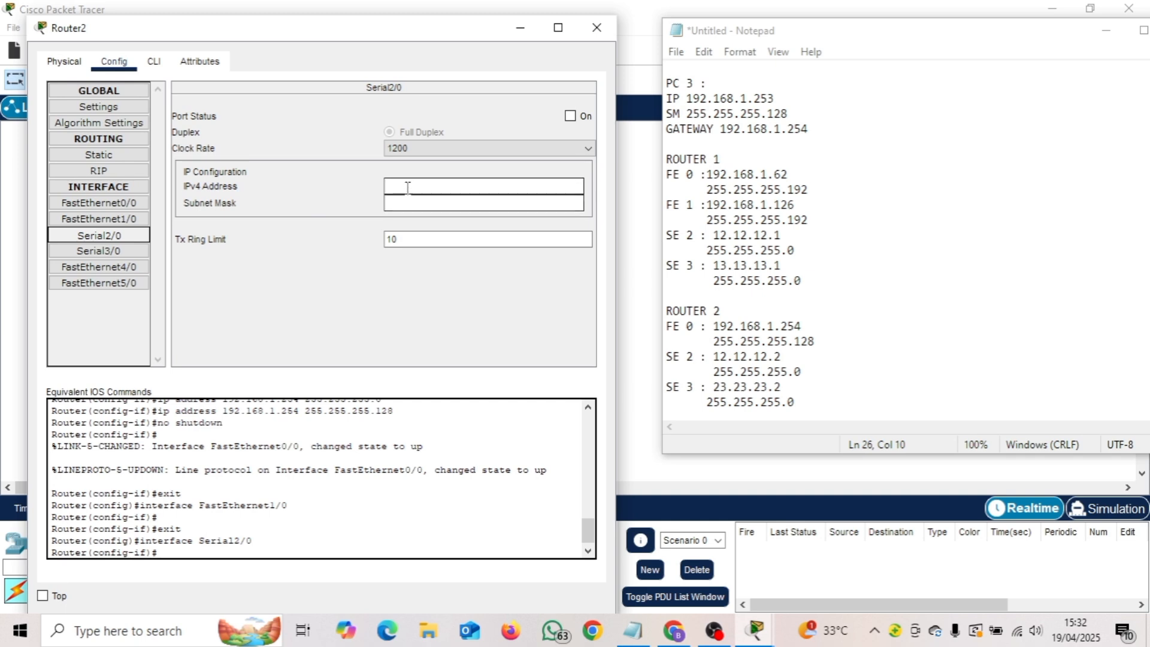
{"action": "left_click", "coordinate": [407, 188]}
{"action": "type", "text": "12.12.12.1"}
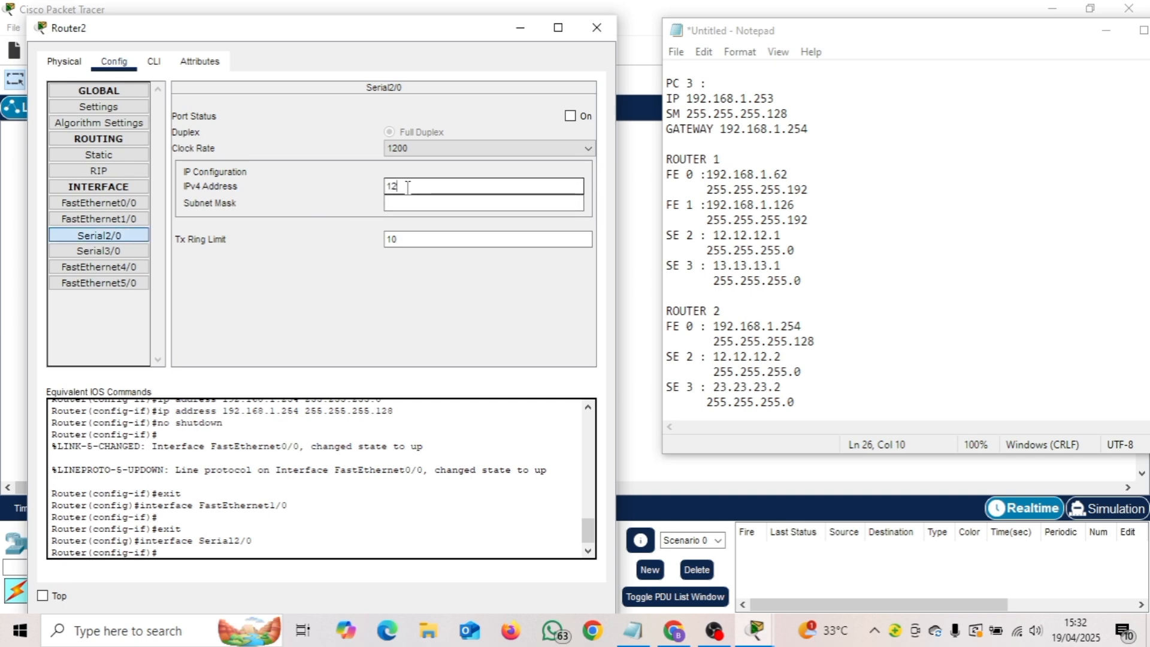
{"action": "left_click", "coordinate": [410, 204]}
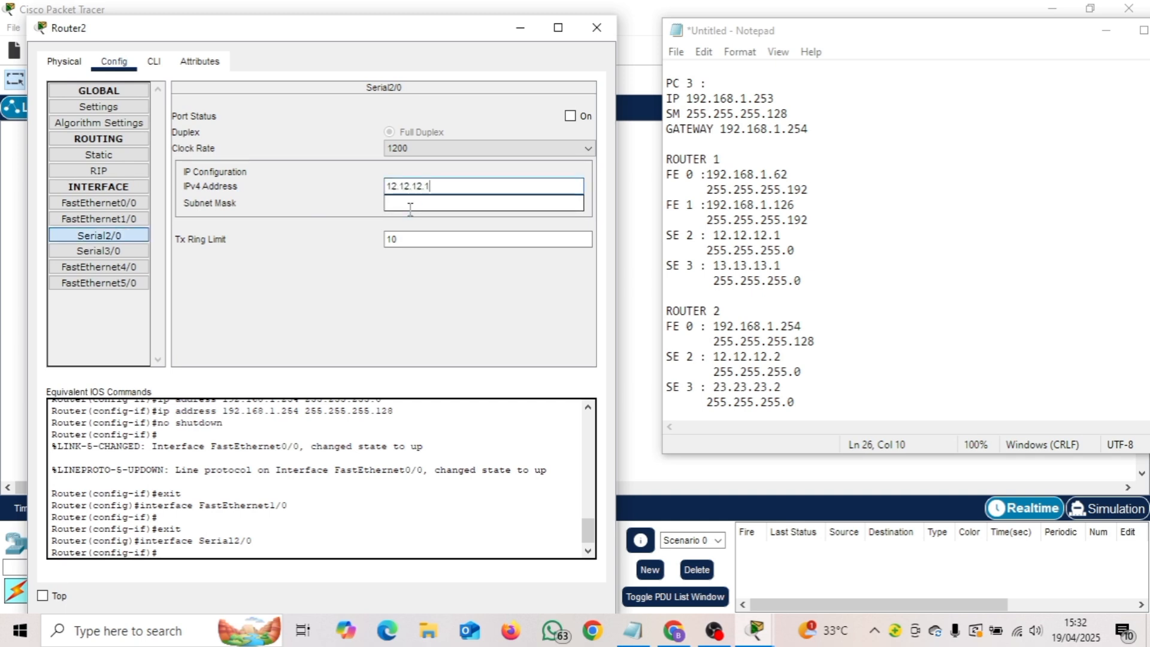
{"action": "left_click_drag", "start_coordinate": [430, 204], "coordinate": [386, 207]}
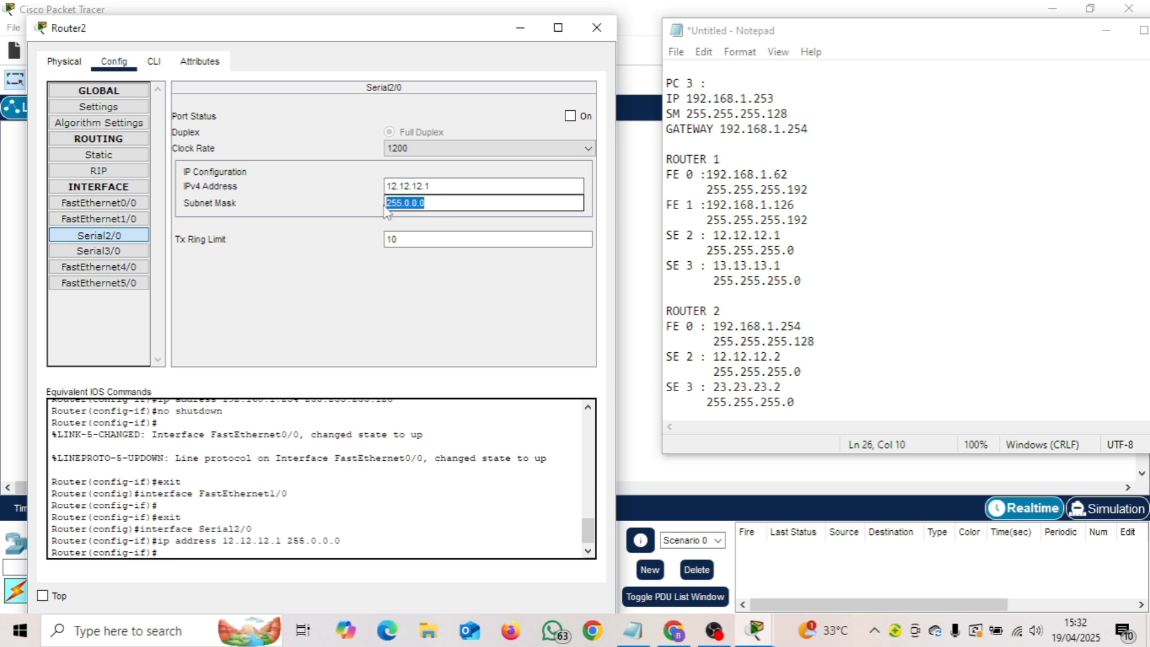
{"action": "type", "text": "255.255.255.0"}
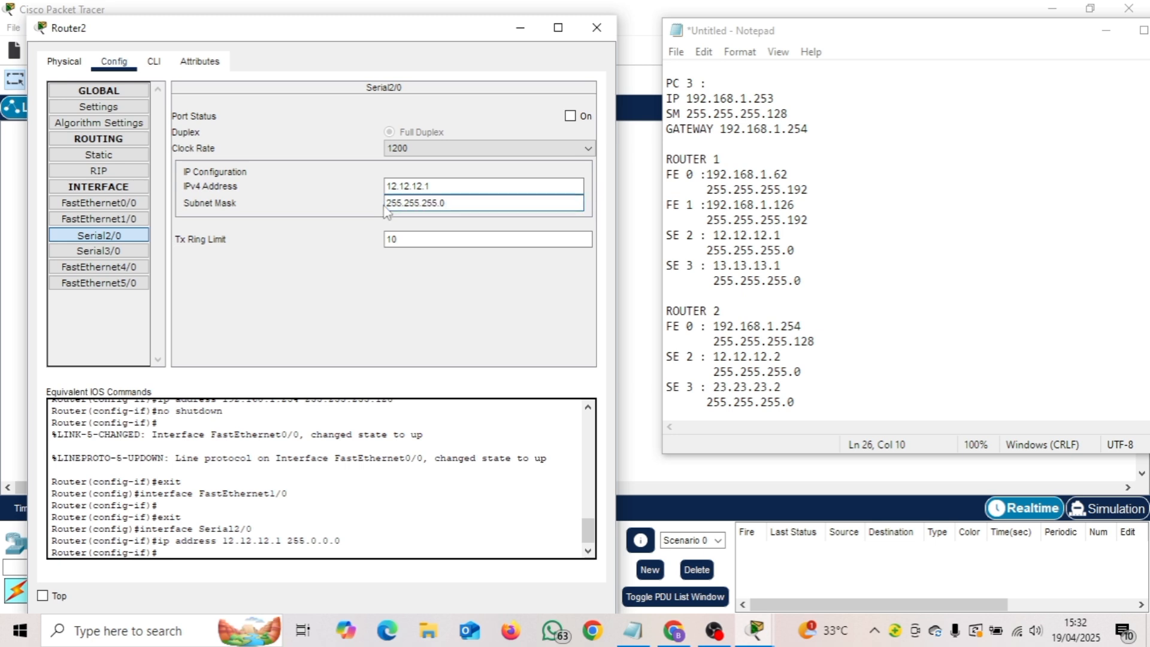
{"action": "left_click", "coordinate": [574, 115]}
Give Router2's Serial3/0 the IPv4 address 23.23.23.2 with subnet mask 255.255.255.0, turn the port on, and close the router's window.
{"action": "left_click", "coordinate": [122, 252]}
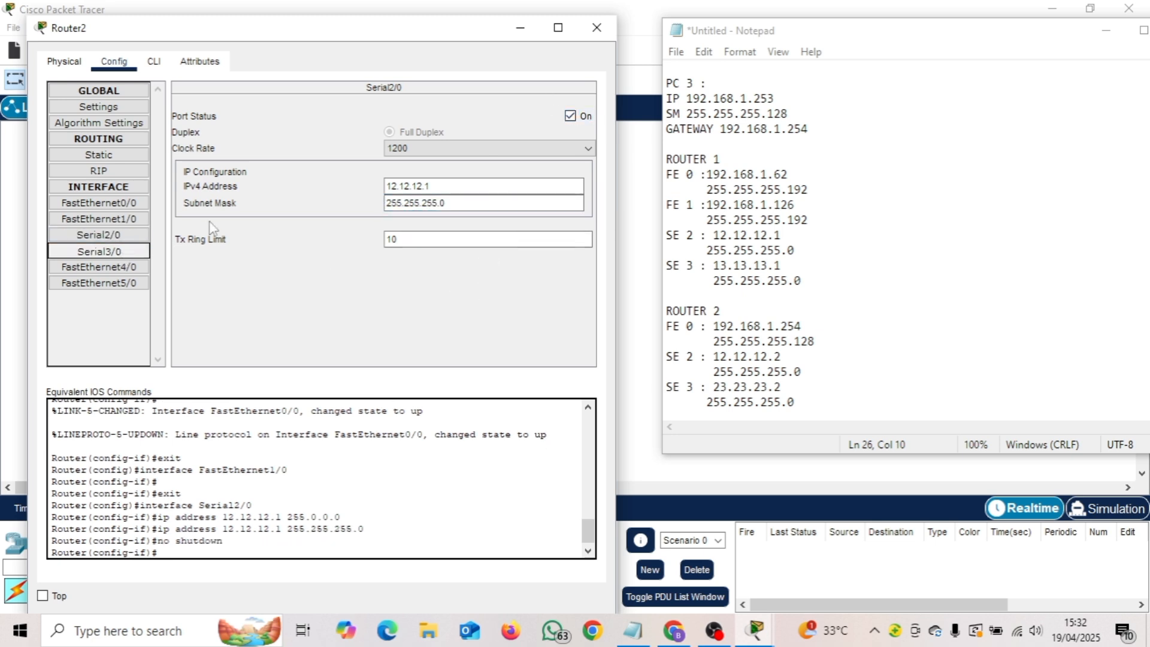
{"action": "left_click", "coordinate": [397, 187]}
{"action": "type", "text": "23"}
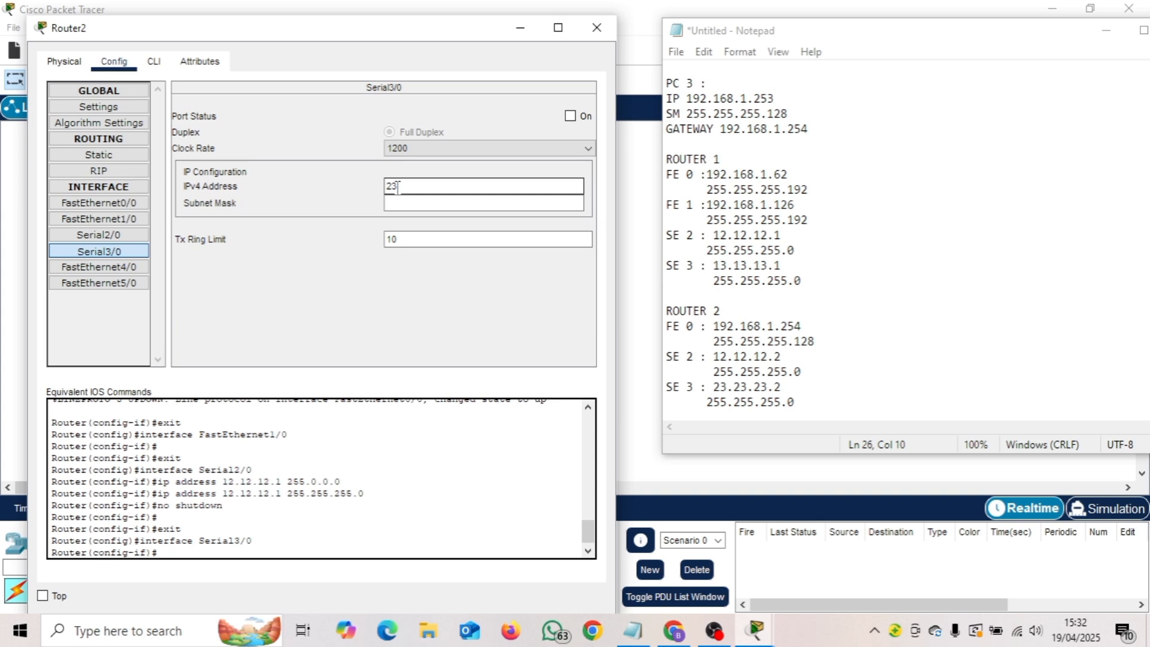
{"action": "type", "text": ".23.23.2"}
{"action": "left_click", "coordinate": [411, 203]}
{"action": "left_click_drag", "start_coordinate": [450, 205], "coordinate": [389, 202]}
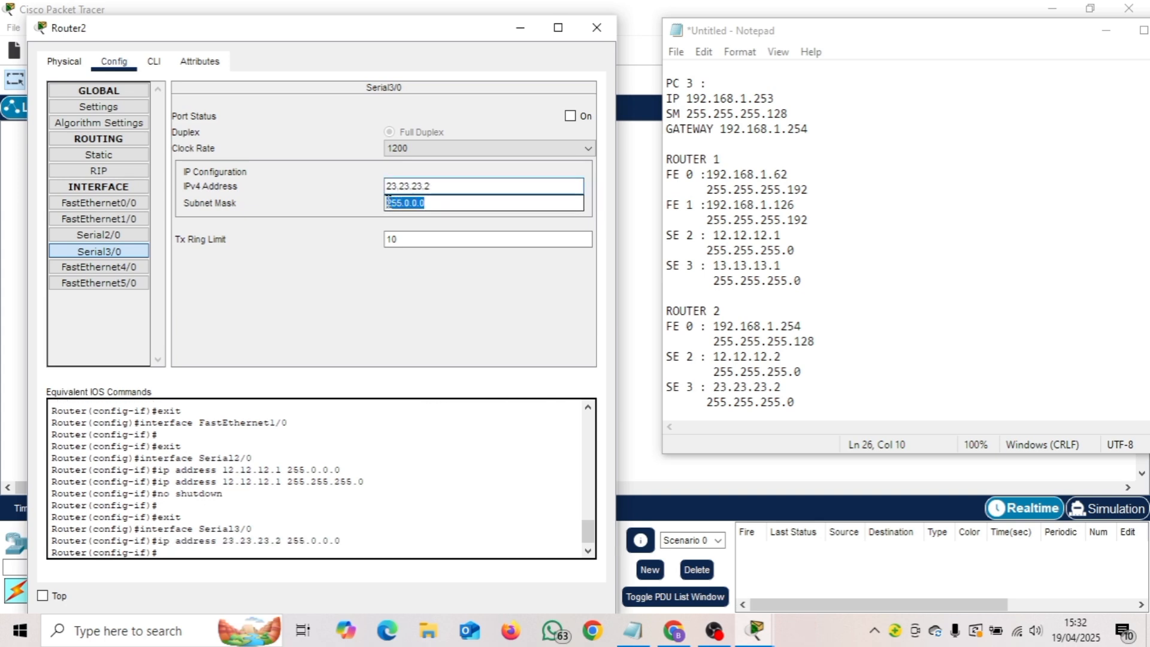
{"action": "type", "text": "255.255.255.0"}
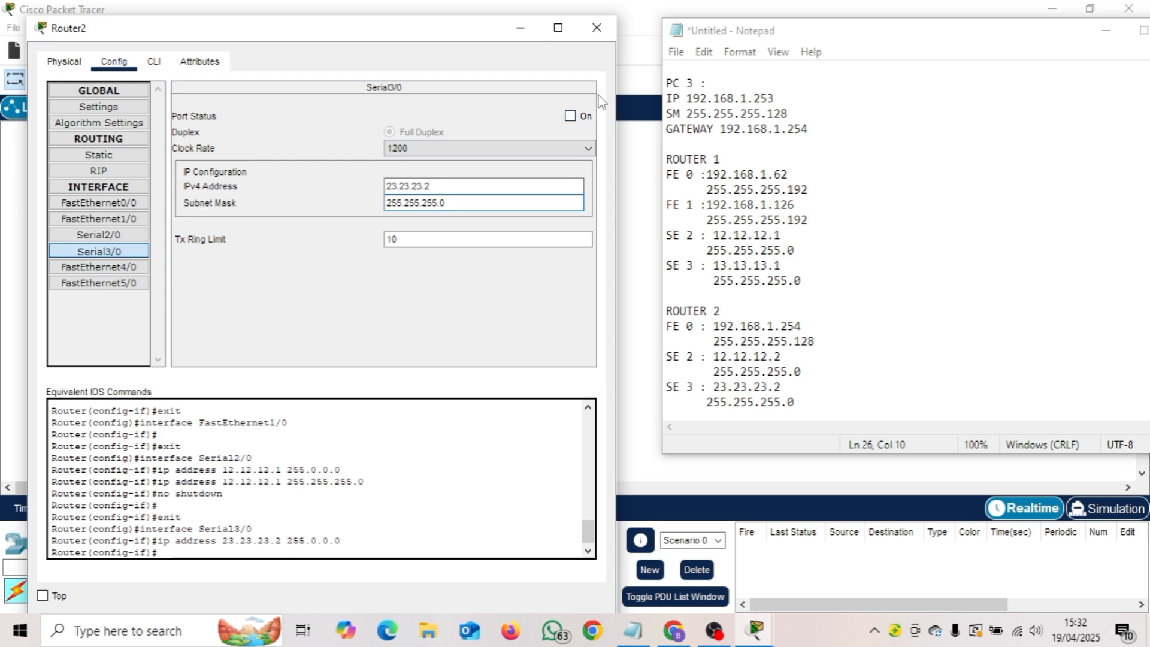
{"action": "left_click", "coordinate": [571, 116]}
{"action": "left_click", "coordinate": [597, 28]}
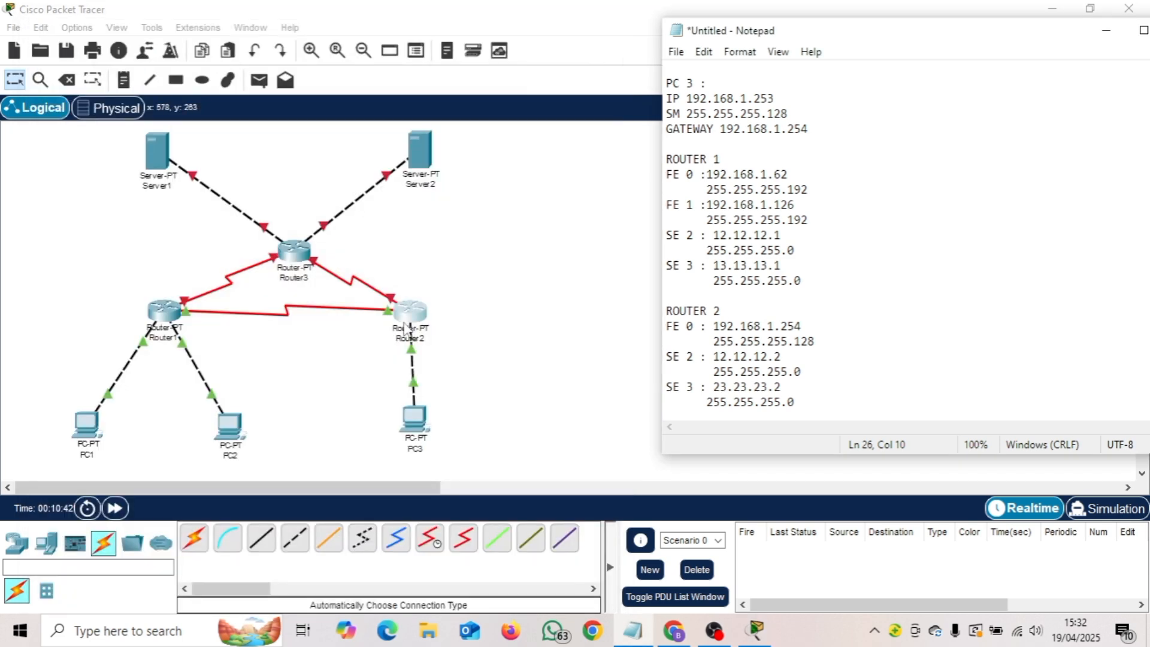
Configure Router3's FastEthernet0/0 from its Notepad entry with IPv4 address 33.33.33.3 and subnet mask 255.255.255.0, and turn the port on.
{"action": "left_click", "coordinate": [294, 254]}
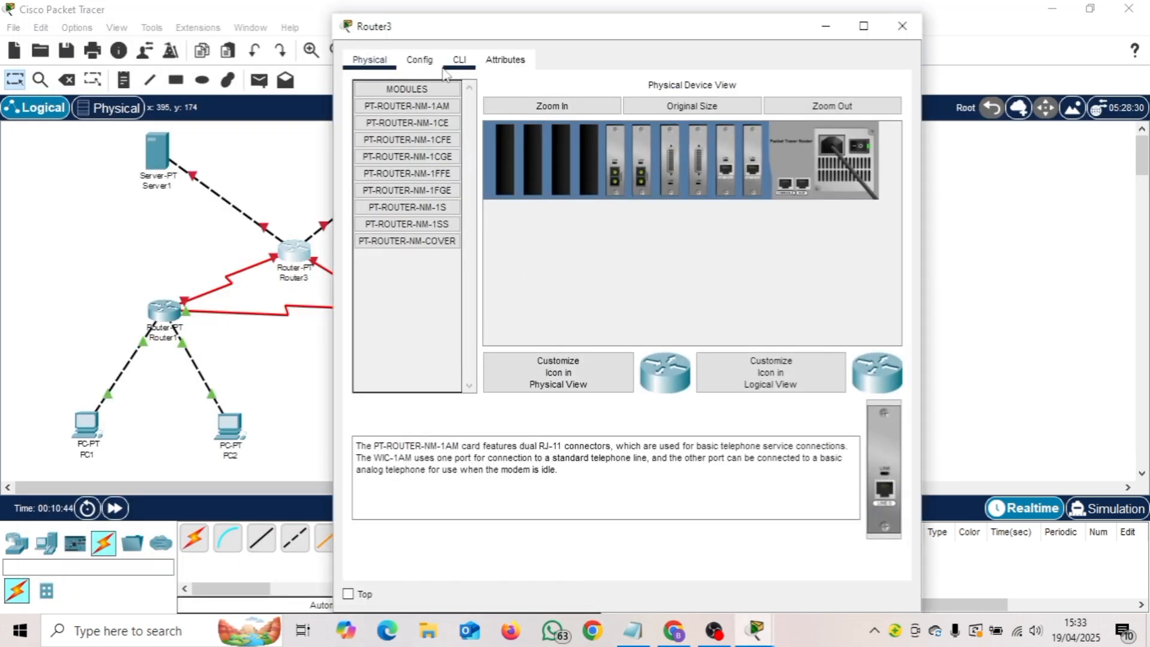
{"action": "left_click", "coordinate": [420, 59]}
{"action": "left_click", "coordinate": [405, 201]}
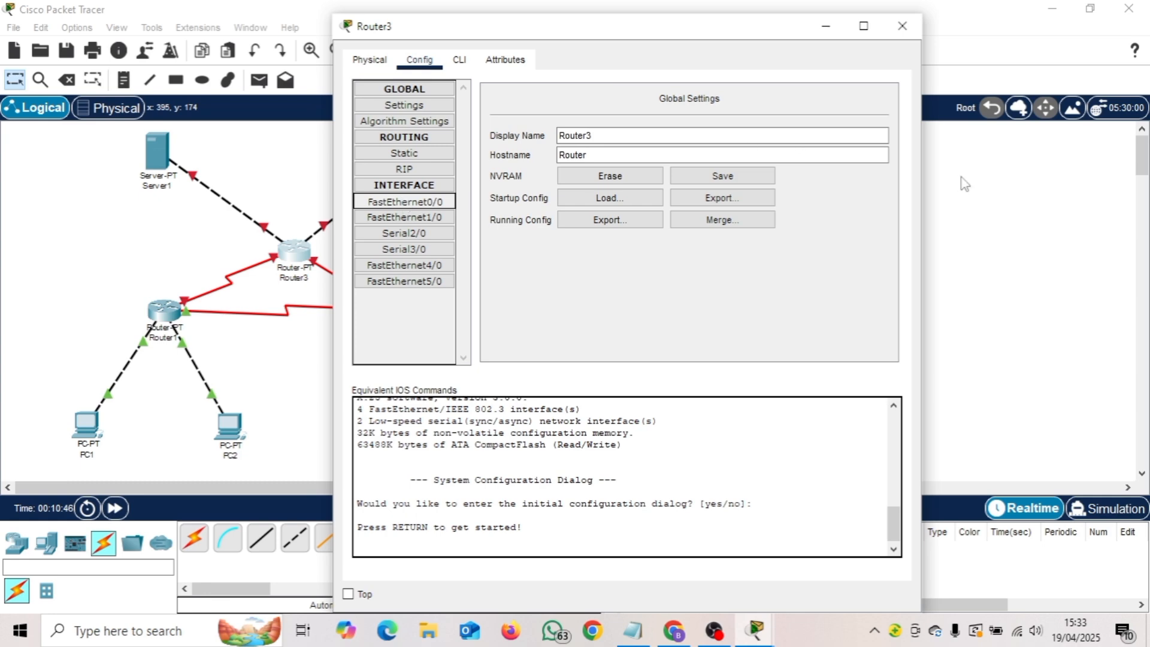
{"action": "left_click_drag", "start_coordinate": [771, 33], "coordinate": [472, 45]}
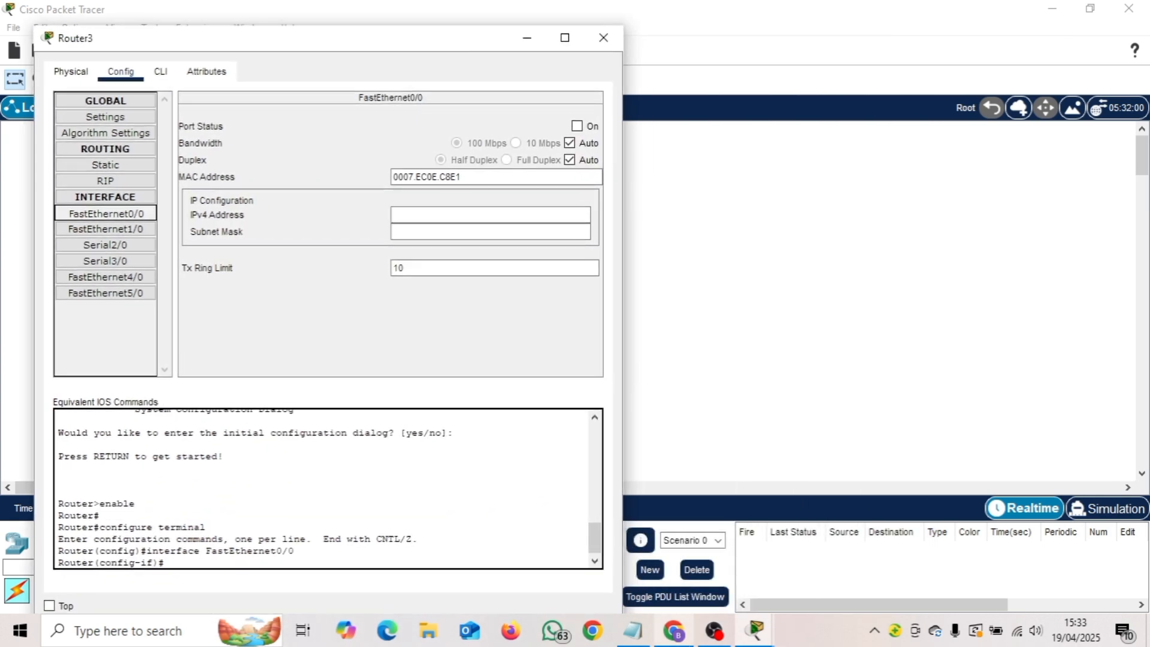
{"action": "left_click", "coordinate": [635, 630]}
{"action": "scroll", "coordinate": [737, 313], "scroll_direction": "down", "scroll_amount": 7}
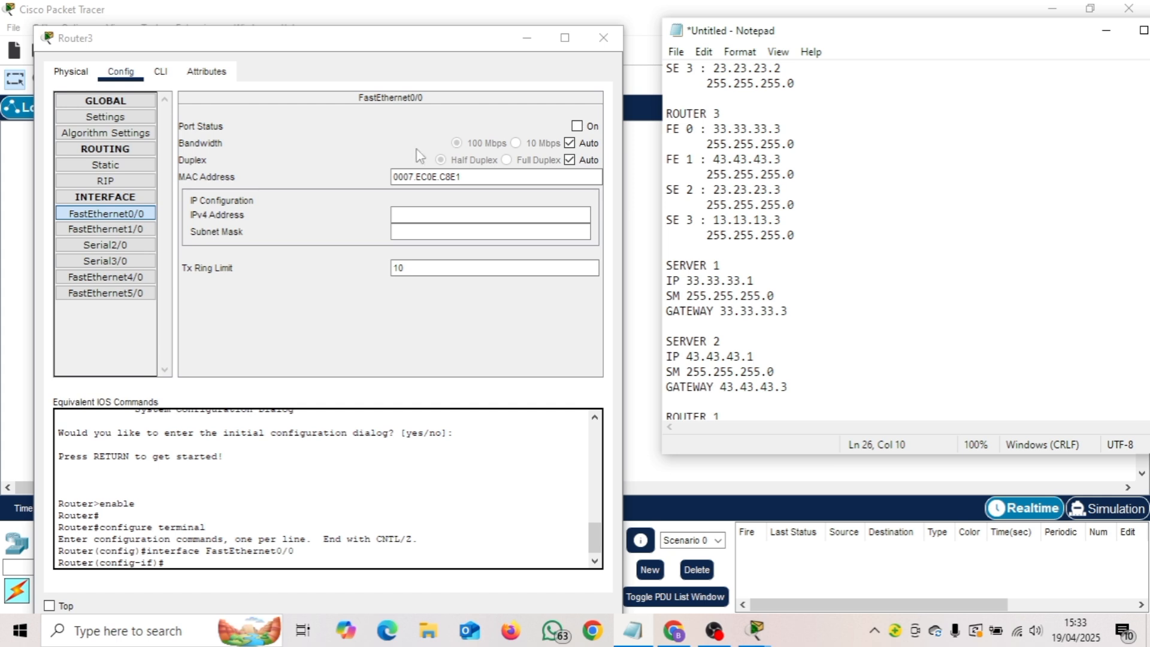
{"action": "left_click", "coordinate": [411, 215]}
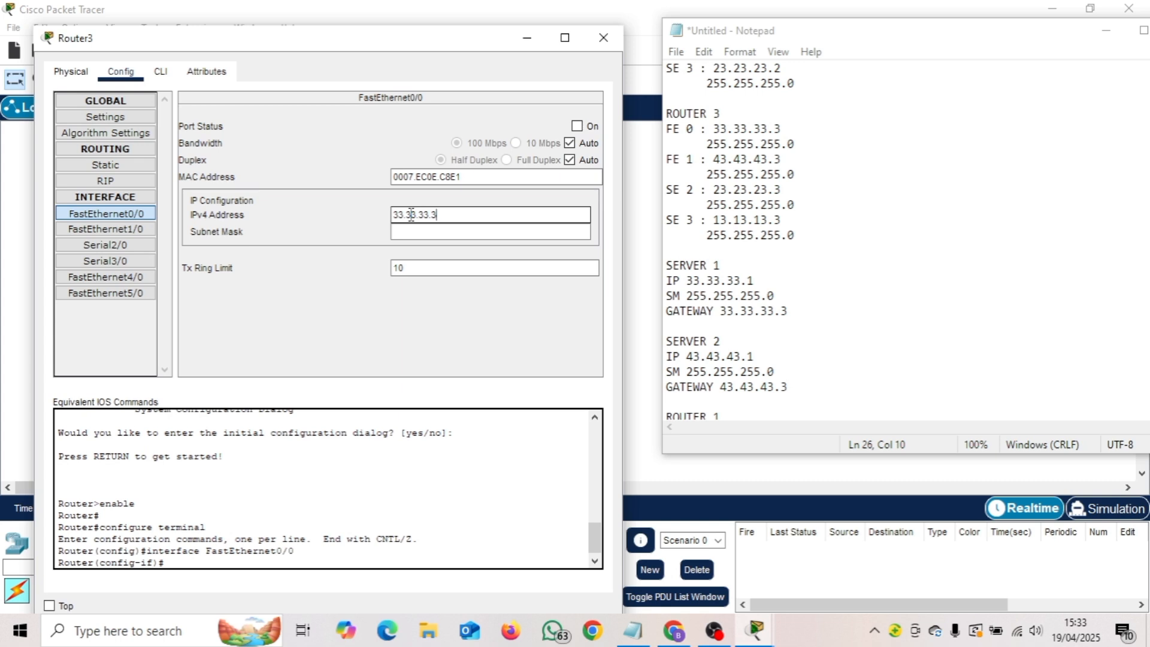
{"action": "left_click", "coordinate": [411, 231]}
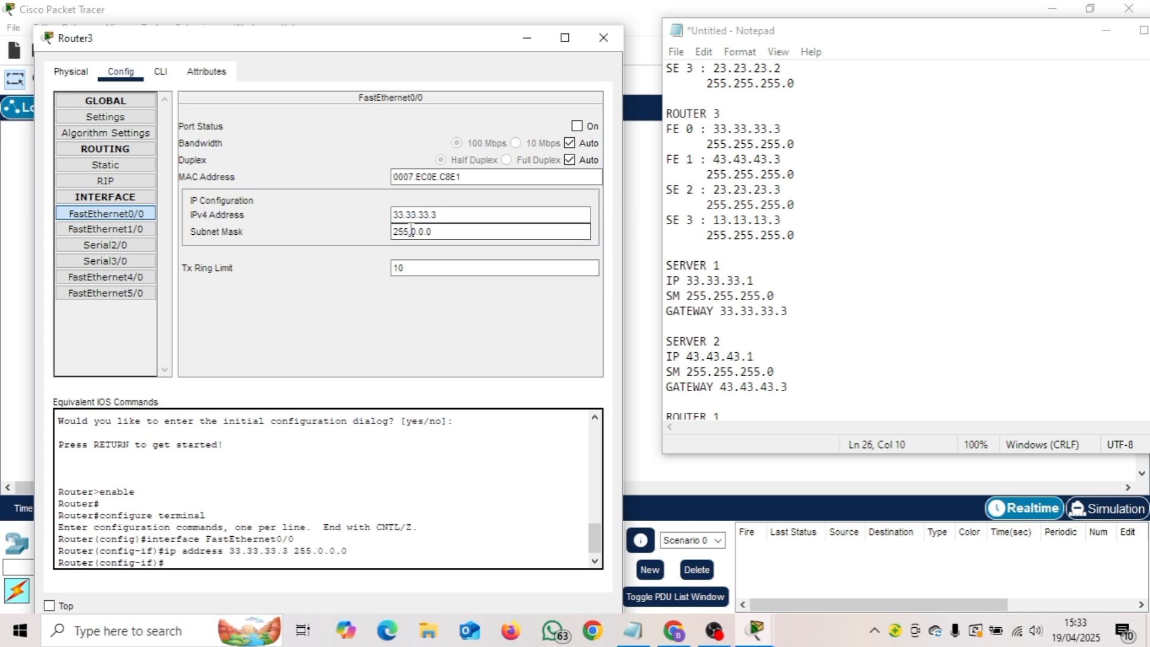
{"action": "left_click_drag", "start_coordinate": [438, 231], "coordinate": [393, 237]}
{"action": "type", "text": "255.255.255.0"}
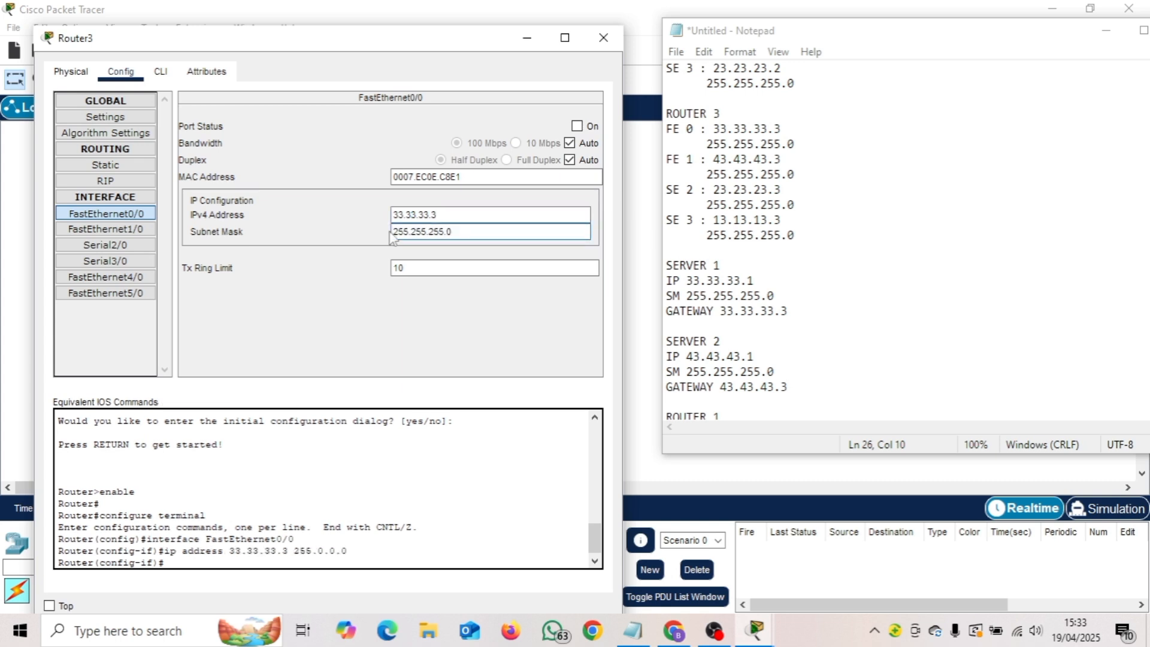
{"action": "left_click", "coordinate": [577, 126]}
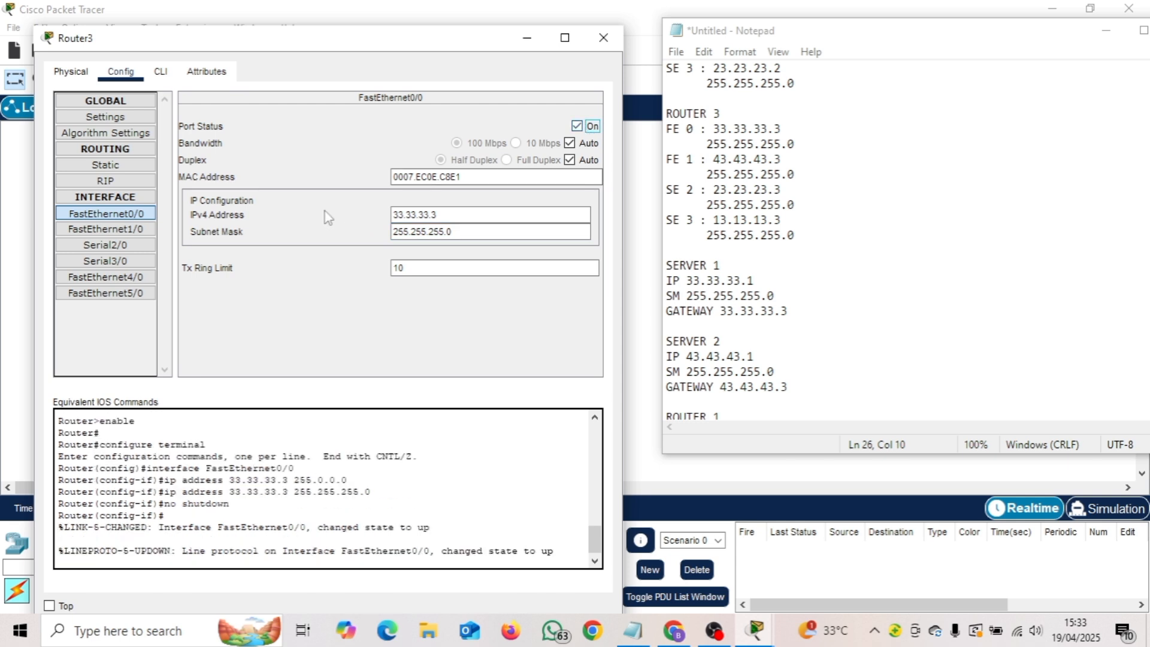
Configure Router3's FastEthernet1/0 with IPv4 address 43.43.43.3 and subnet mask 255.255.255.0, and turn the port on.
{"action": "left_click", "coordinate": [90, 231]}
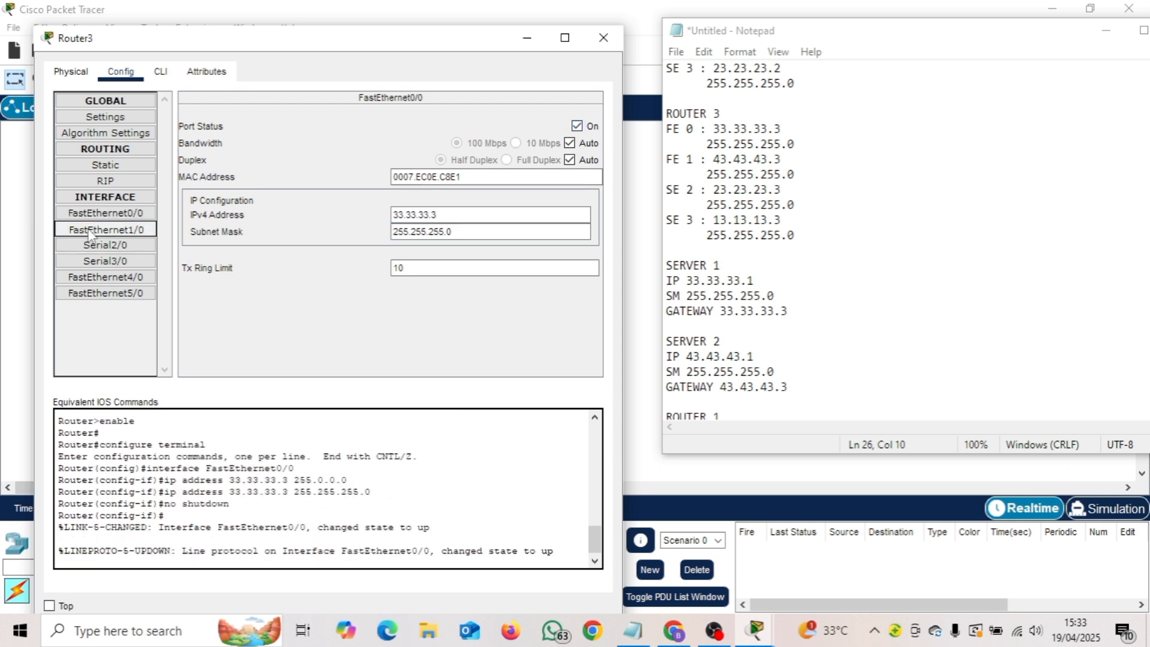
{"action": "left_click", "coordinate": [406, 213]}
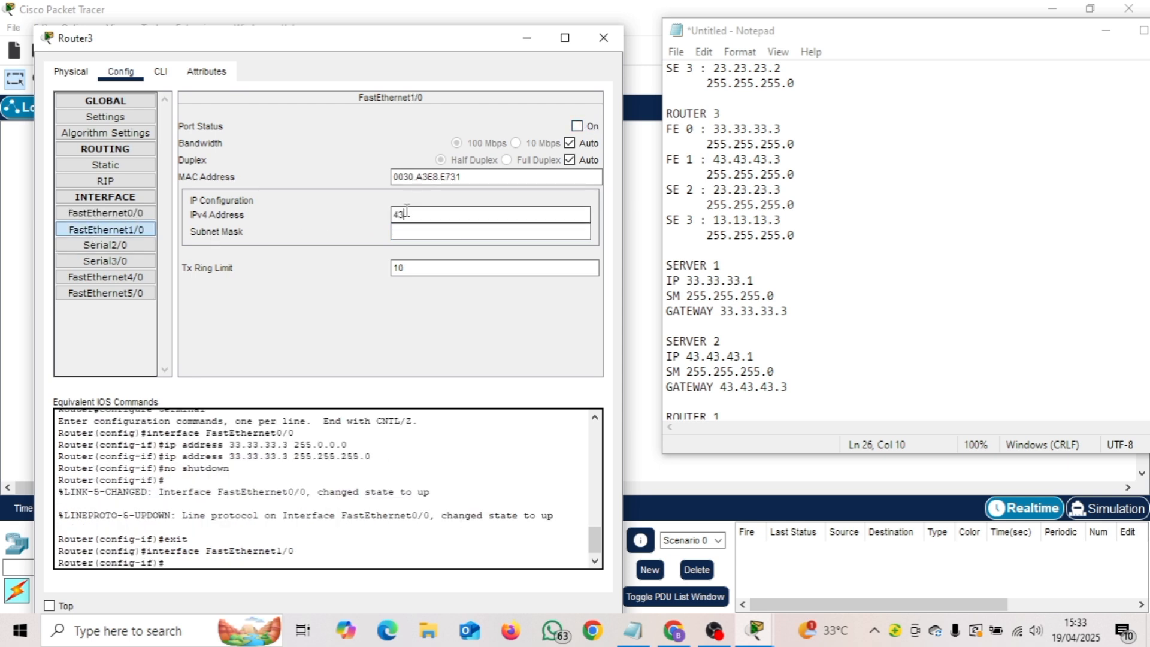
{"action": "type", "text": "43.43.43.3"}
{"action": "left_click", "coordinate": [407, 232]}
{"action": "left_click_drag", "start_coordinate": [438, 234], "coordinate": [394, 231]}
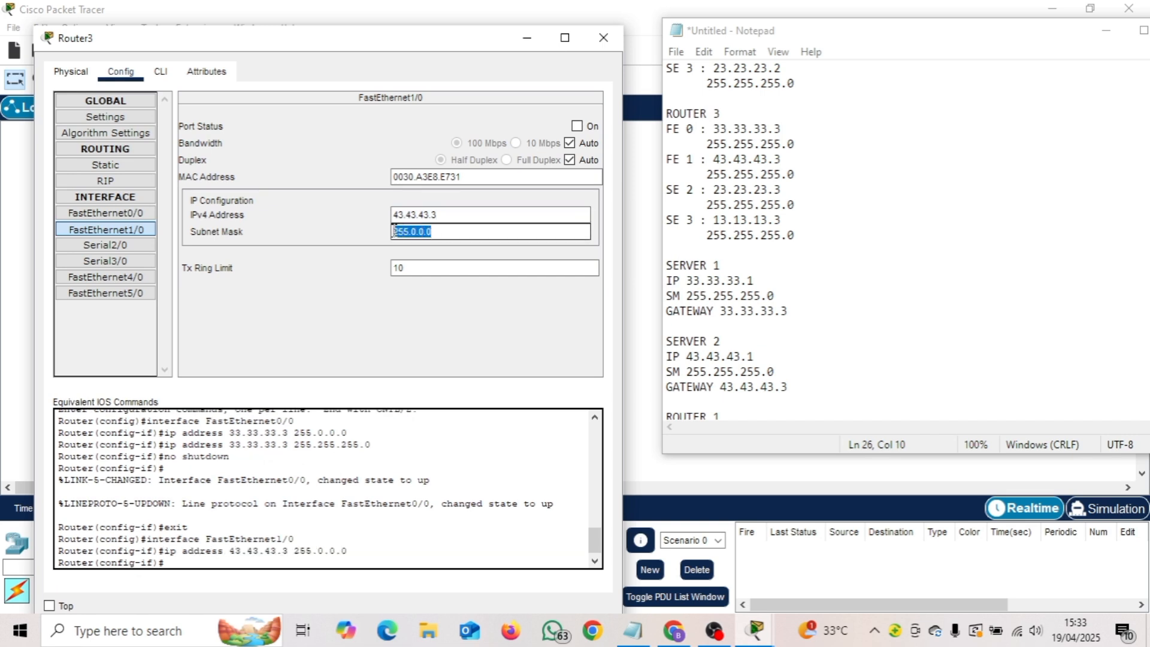
{"action": "type", "text": "255.255.255.0"}
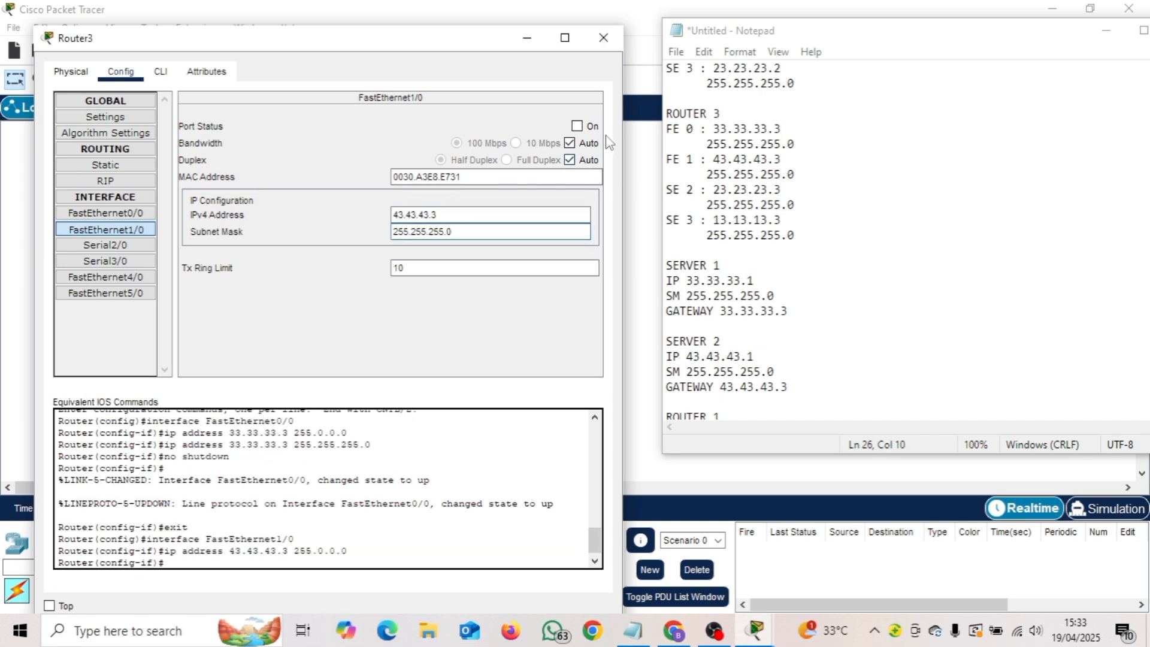
{"action": "left_click", "coordinate": [577, 126]}
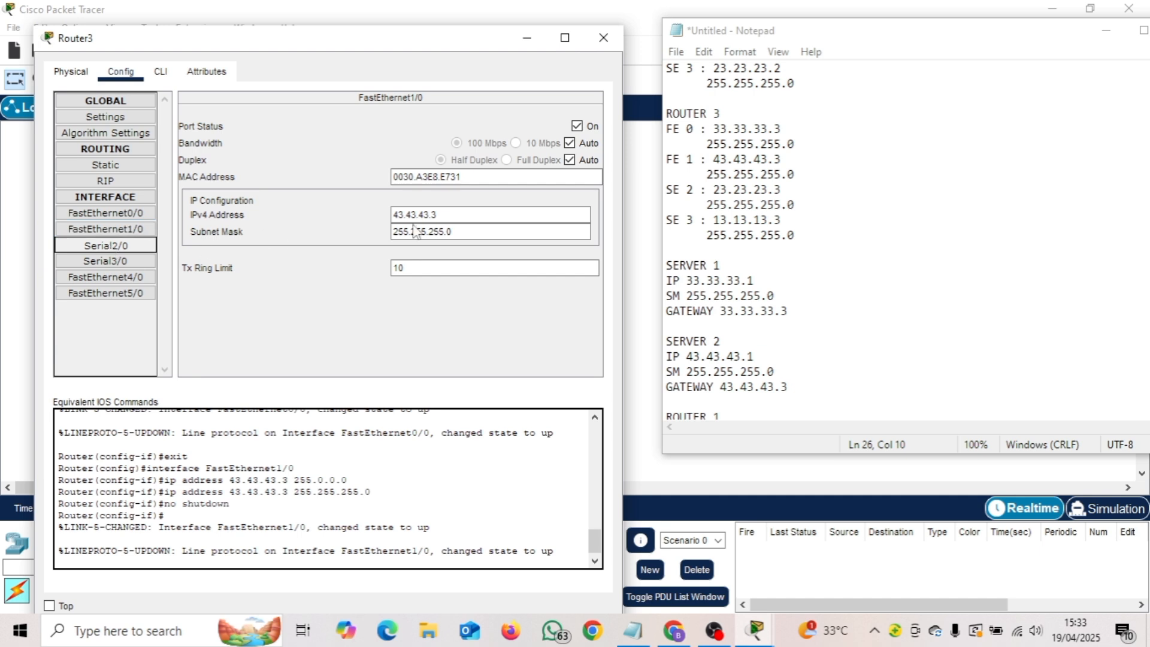
Set Router3's Serial2/0 to IPv4 address 23.23.23.3 with subnet mask 255.255.255.0, and turn the port on.
{"action": "left_click", "coordinate": [435, 196]}
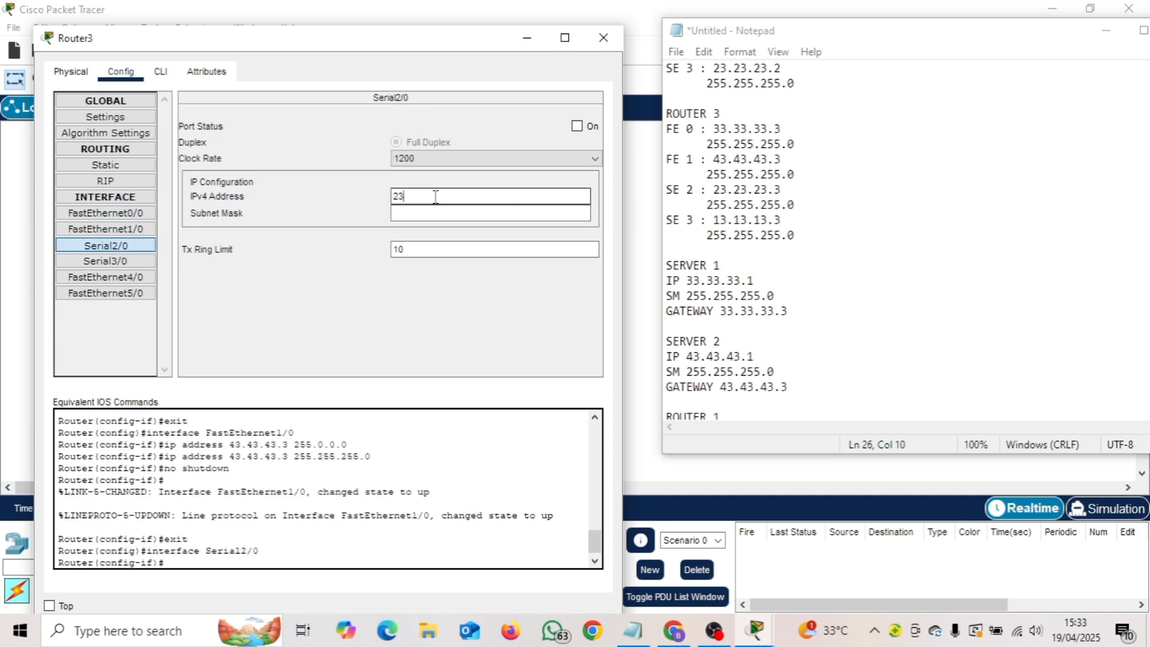
{"action": "type", "text": "23.23.23.3"}
{"action": "left_click", "coordinate": [445, 214]}
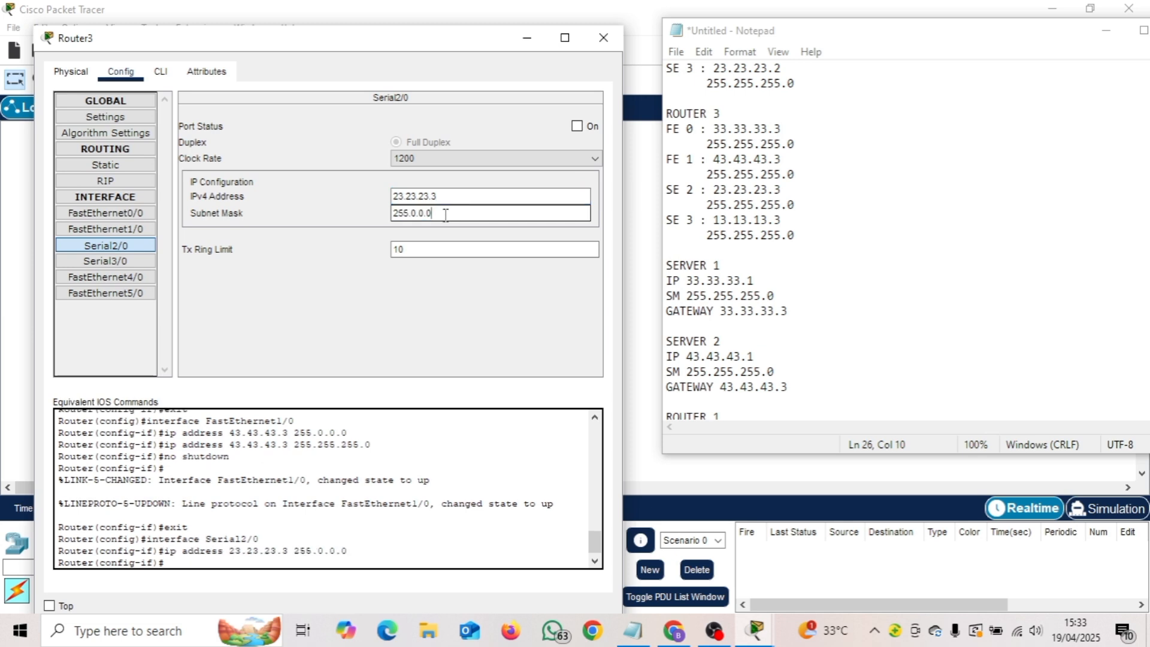
{"action": "left_click_drag", "start_coordinate": [446, 213], "coordinate": [394, 214]}
{"action": "type", "text": "255.255.255.0"}
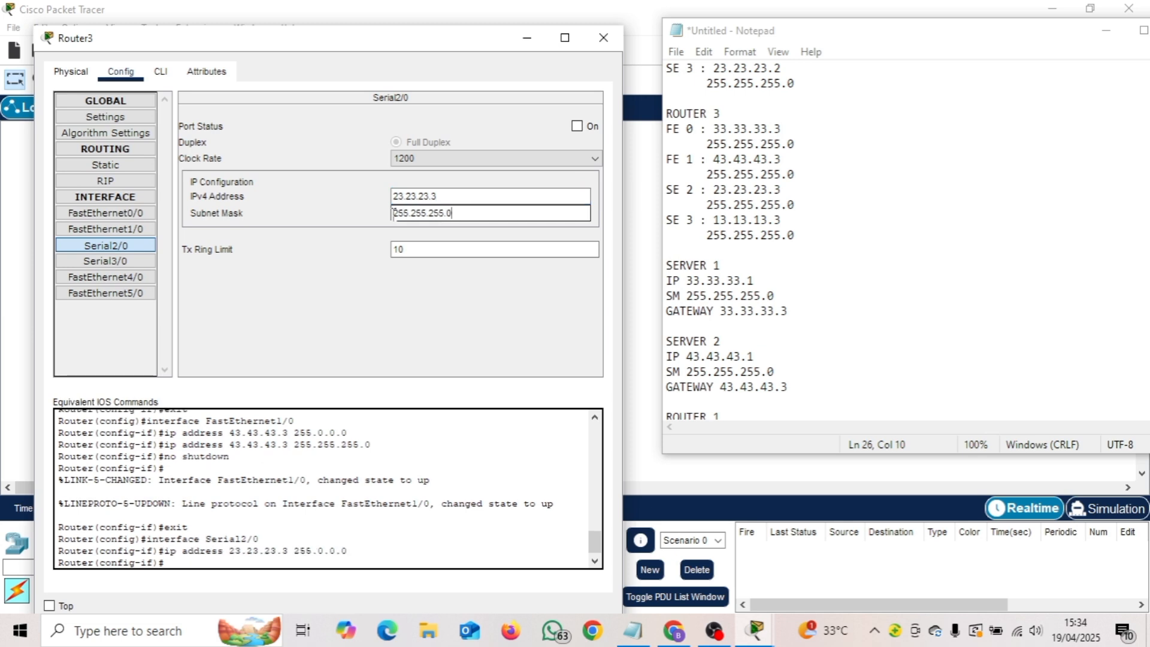
{"action": "left_click", "coordinate": [576, 126]}
Give Router3's Serial3/0 the IPv4 address 13.13.13.3 with subnet mask 255.255.255.0, turn the port on, and close the router's window.
{"action": "left_click", "coordinate": [114, 263]}
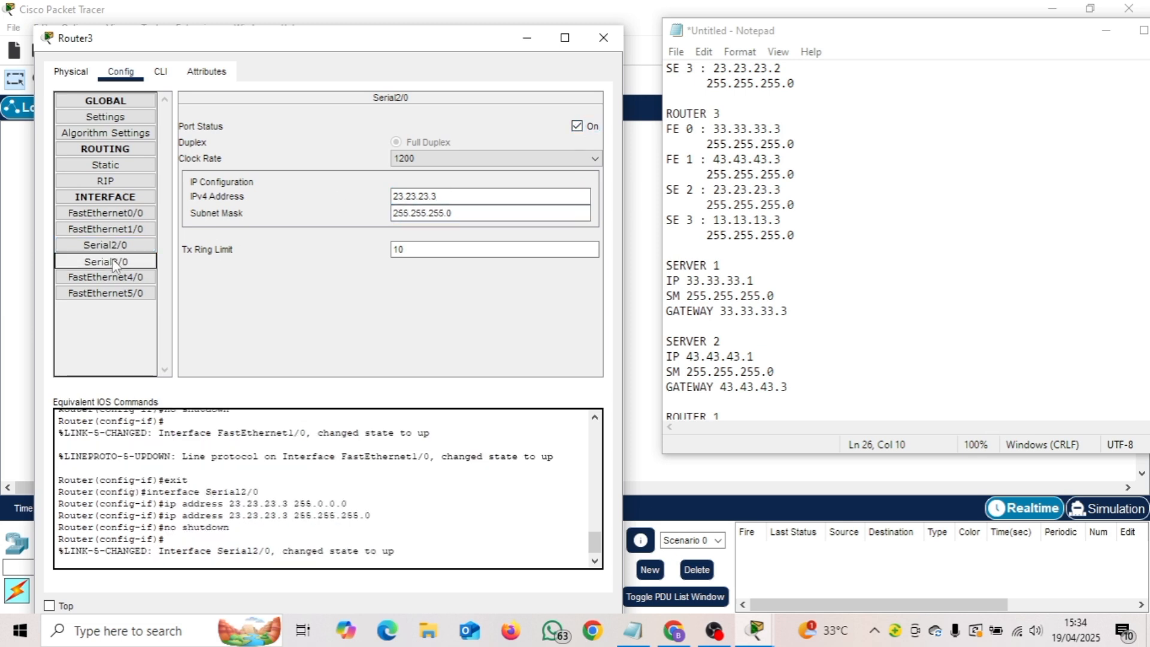
{"action": "left_click", "coordinate": [434, 199]}
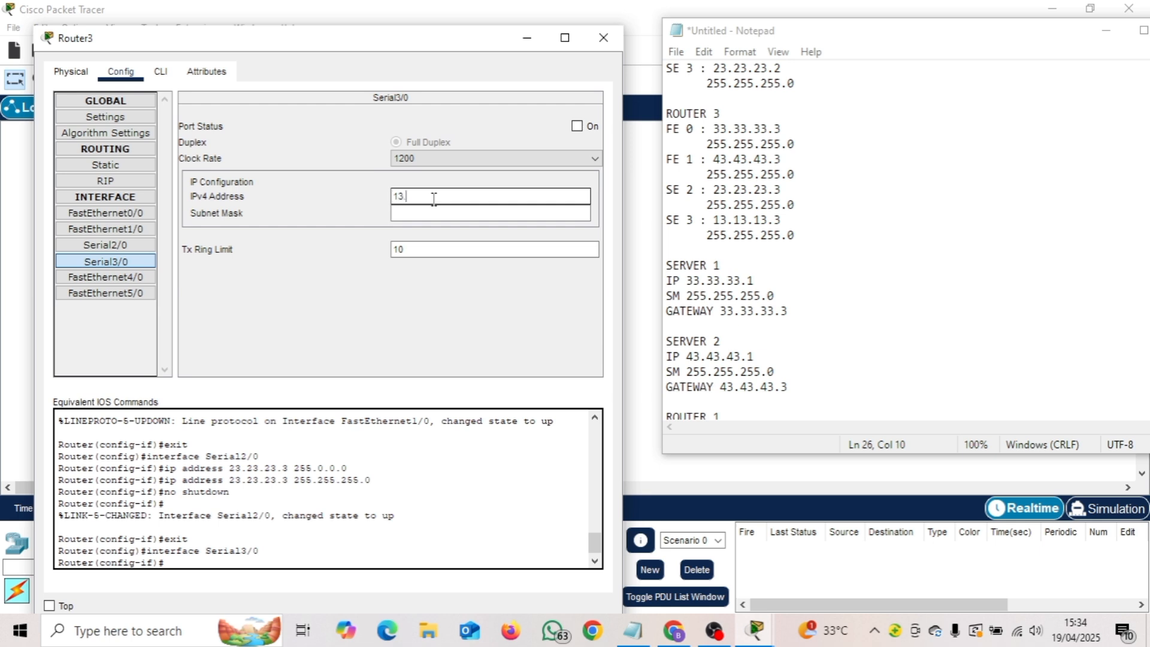
{"action": "type", "text": "13.13.13.3"}
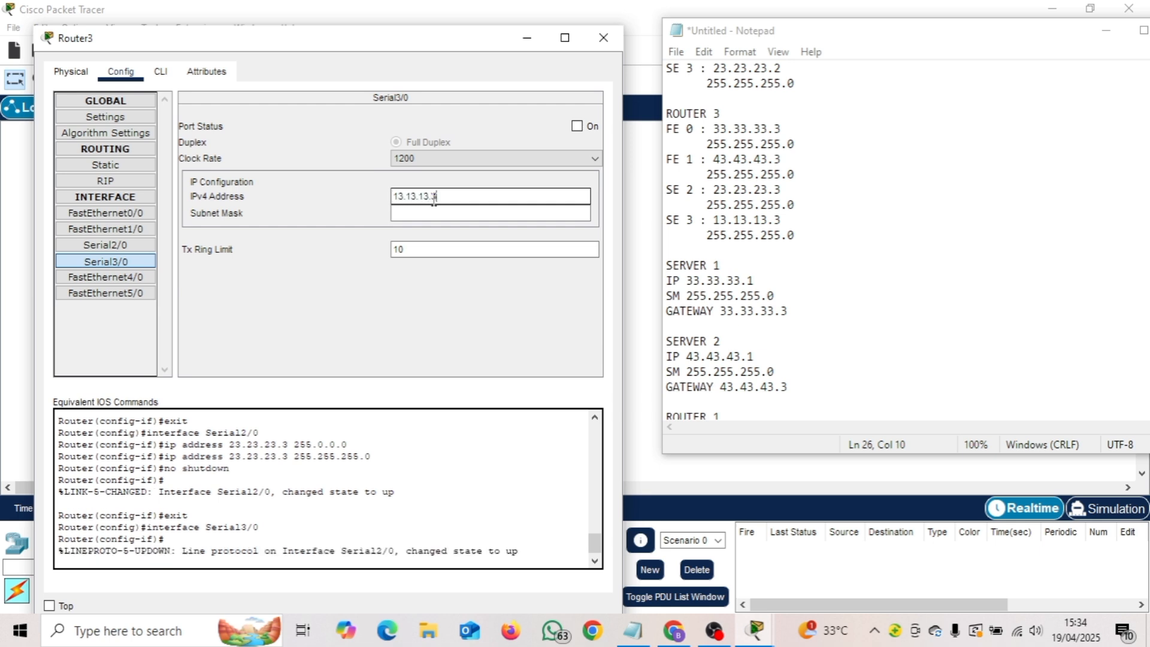
{"action": "left_click", "coordinate": [433, 214]}
{"action": "left_click_drag", "start_coordinate": [451, 209], "coordinate": [392, 215]}
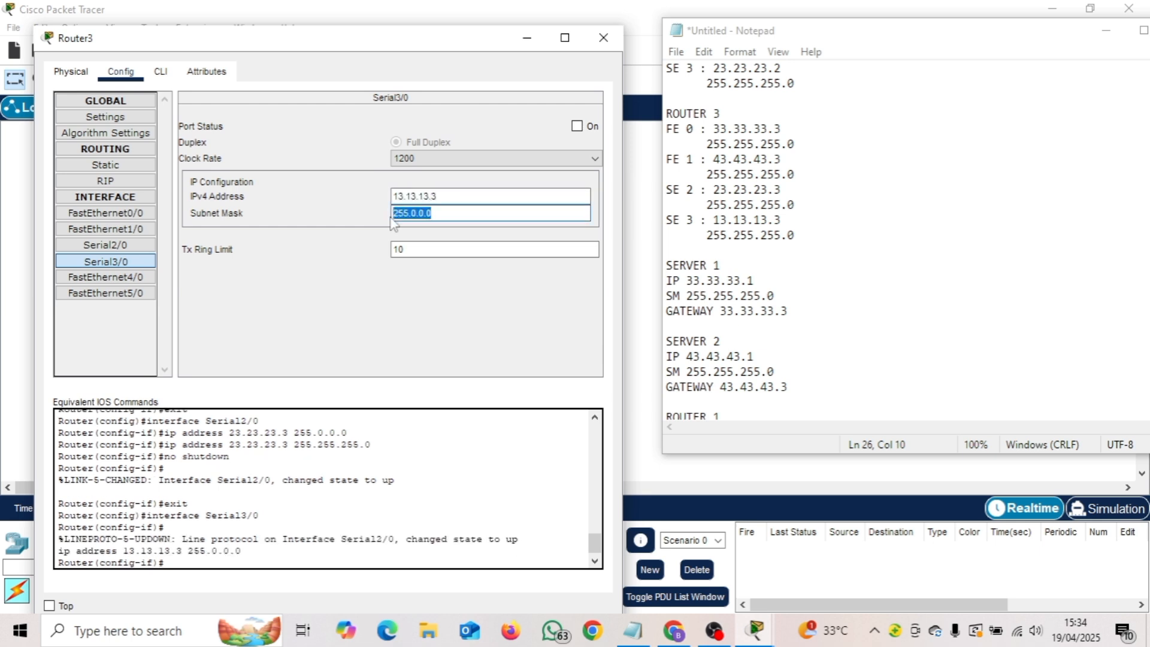
{"action": "type", "text": "255.255.255.0"}
{"action": "left_click", "coordinate": [579, 127]}
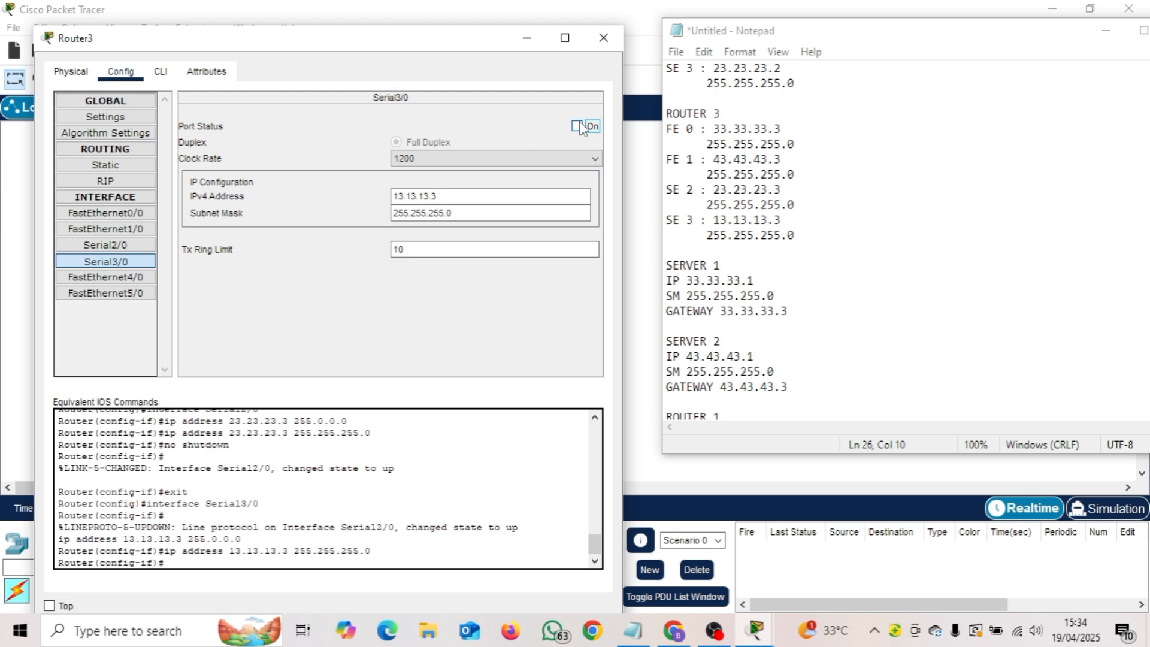
{"action": "left_click", "coordinate": [603, 38]}
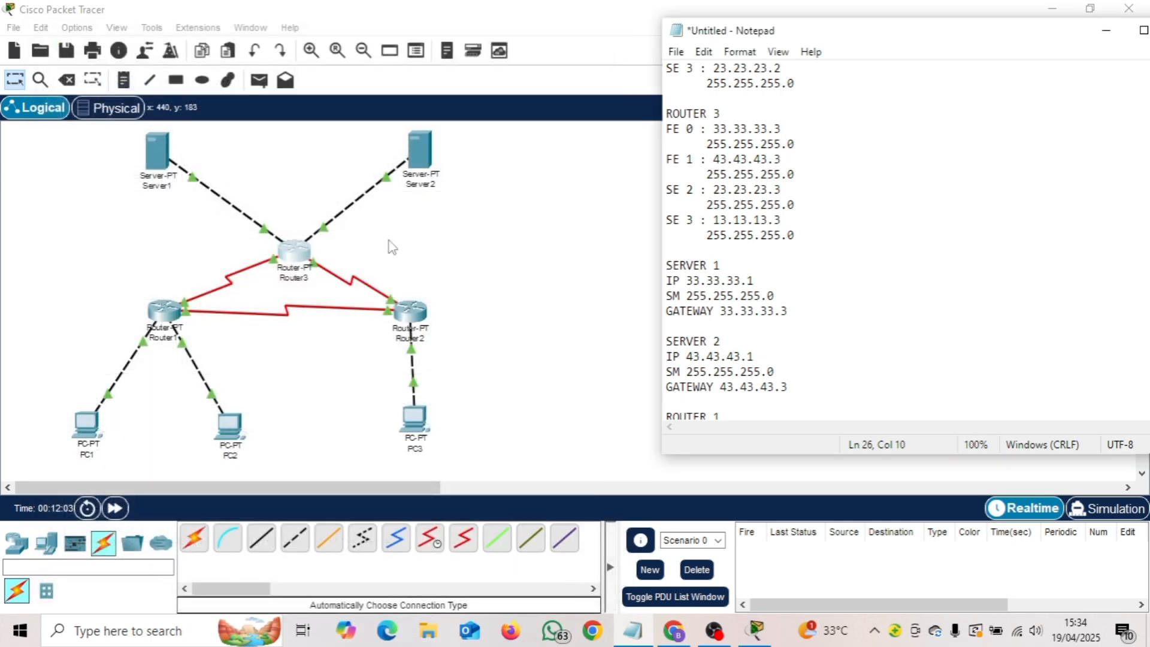
Open Server1's IP configuration beside the Notepad list and set its IPv4 address to 33.33.33.1.
{"action": "left_click", "coordinate": [157, 151]}
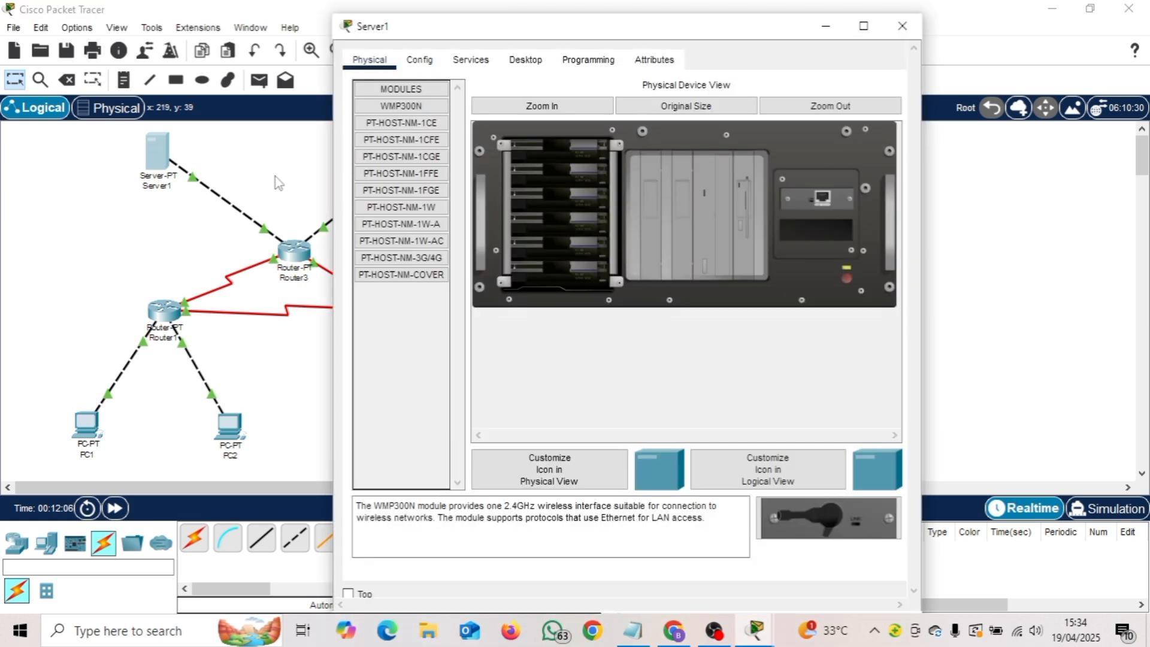
{"action": "left_click", "coordinate": [420, 60]}
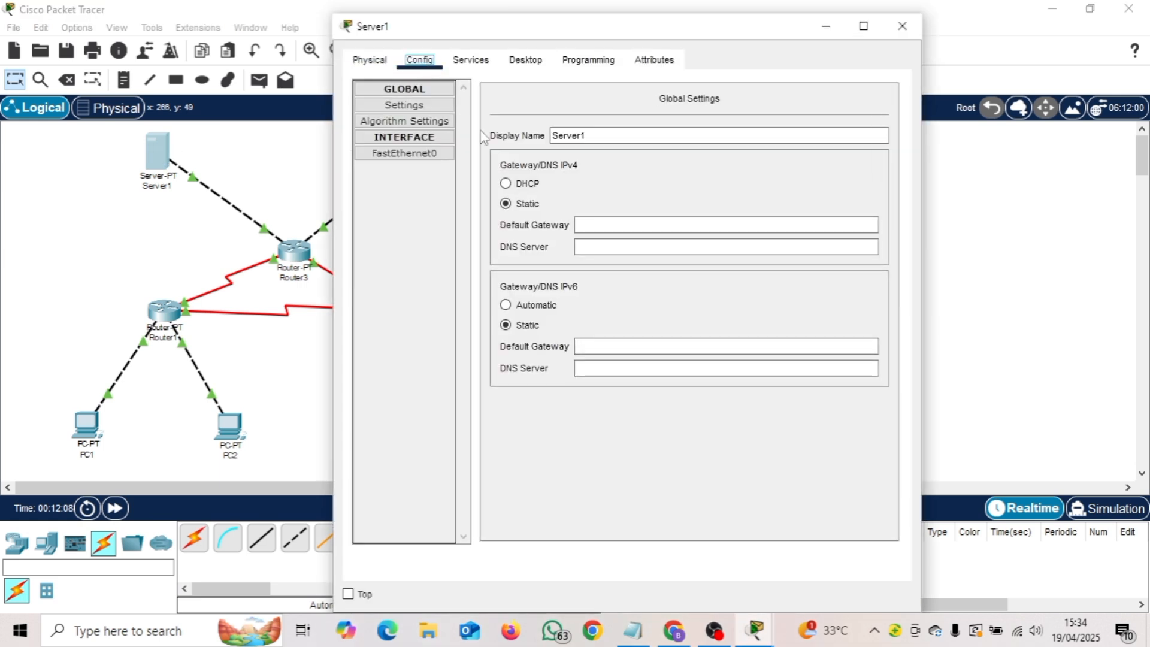
{"action": "left_click", "coordinate": [471, 60]}
{"action": "left_click", "coordinate": [519, 60]}
{"action": "left_click", "coordinate": [412, 114]}
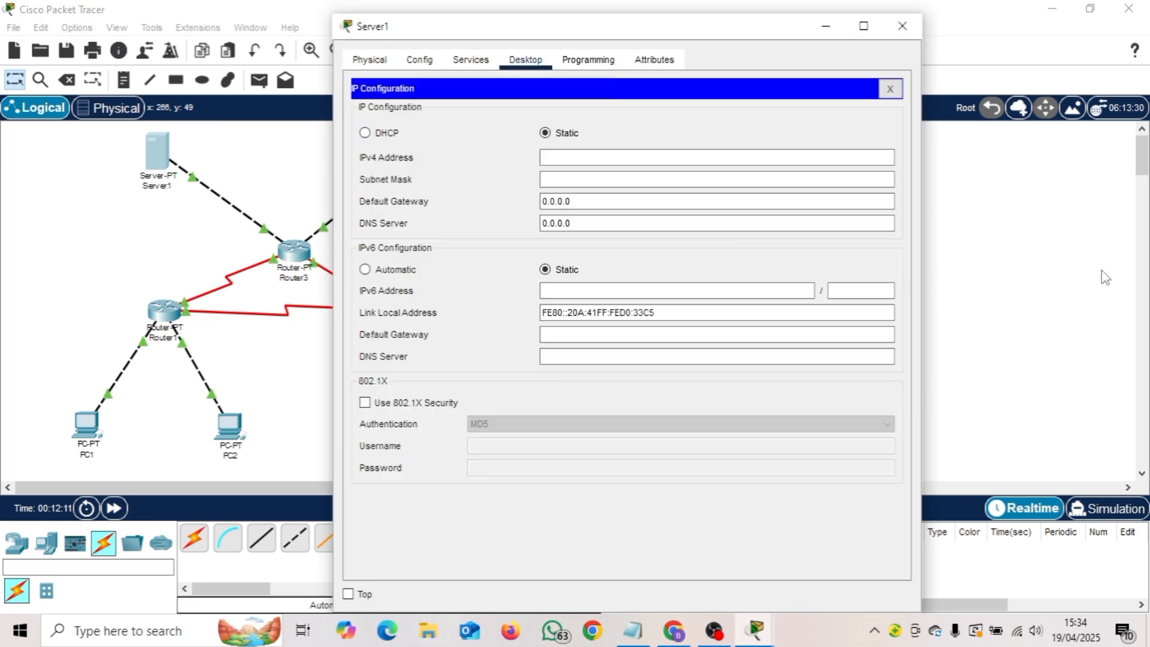
{"action": "left_click_drag", "start_coordinate": [757, 33], "coordinate": [454, 40]}
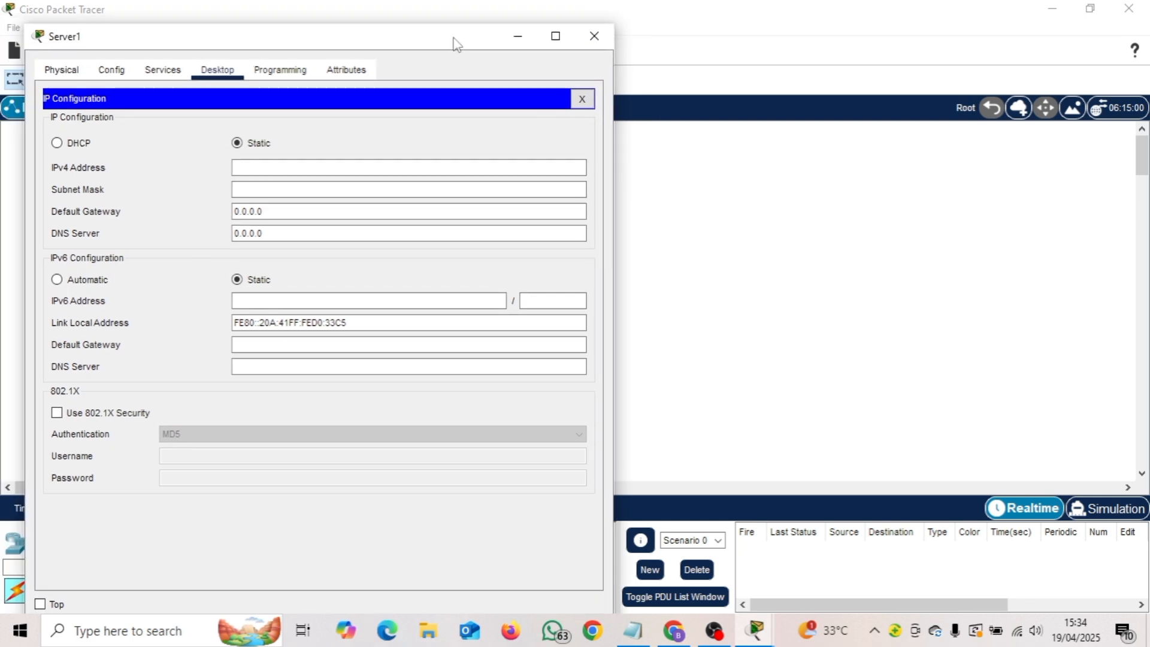
{"action": "left_click", "coordinate": [635, 634]}
{"action": "left_click", "coordinate": [276, 168]}
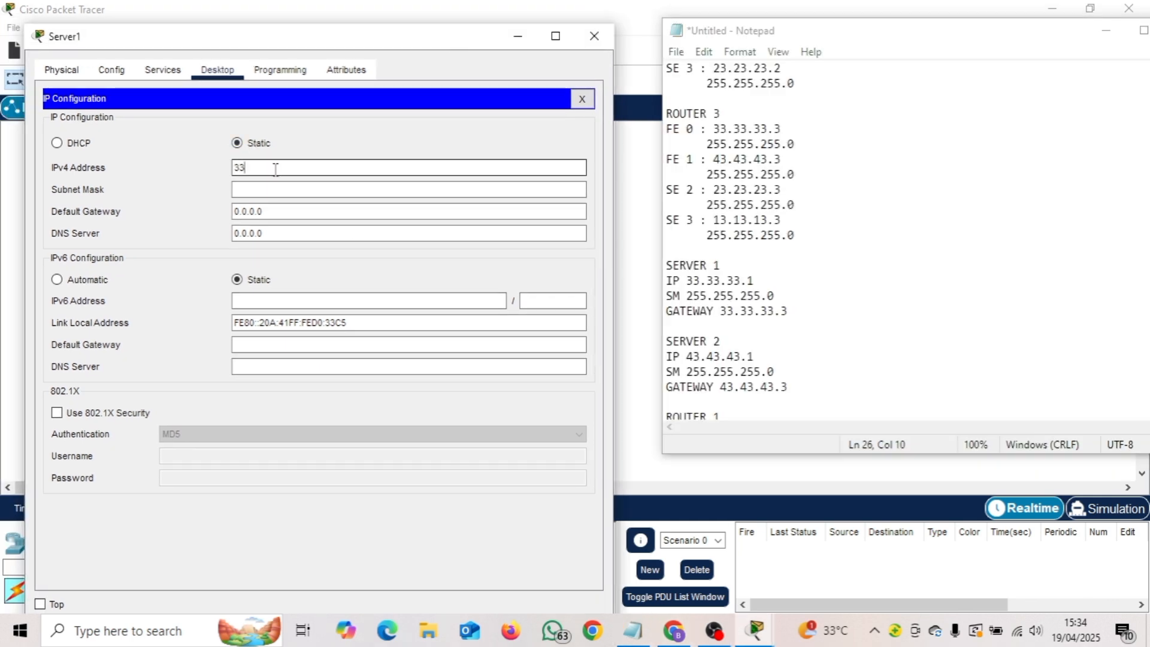
{"action": "type", "text": "33.33.33.1"}
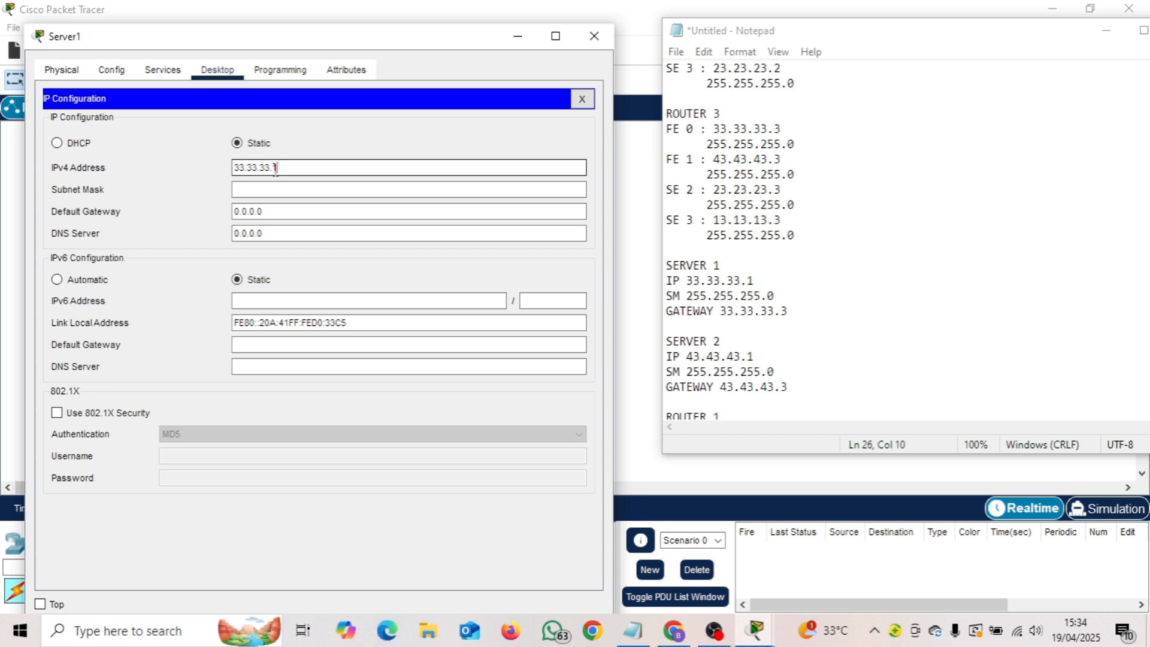
Set Server1's subnet mask to 255.255.255.0 and default gateway to 33.33.33.3, and close its window.
{"action": "left_click", "coordinate": [262, 190]}
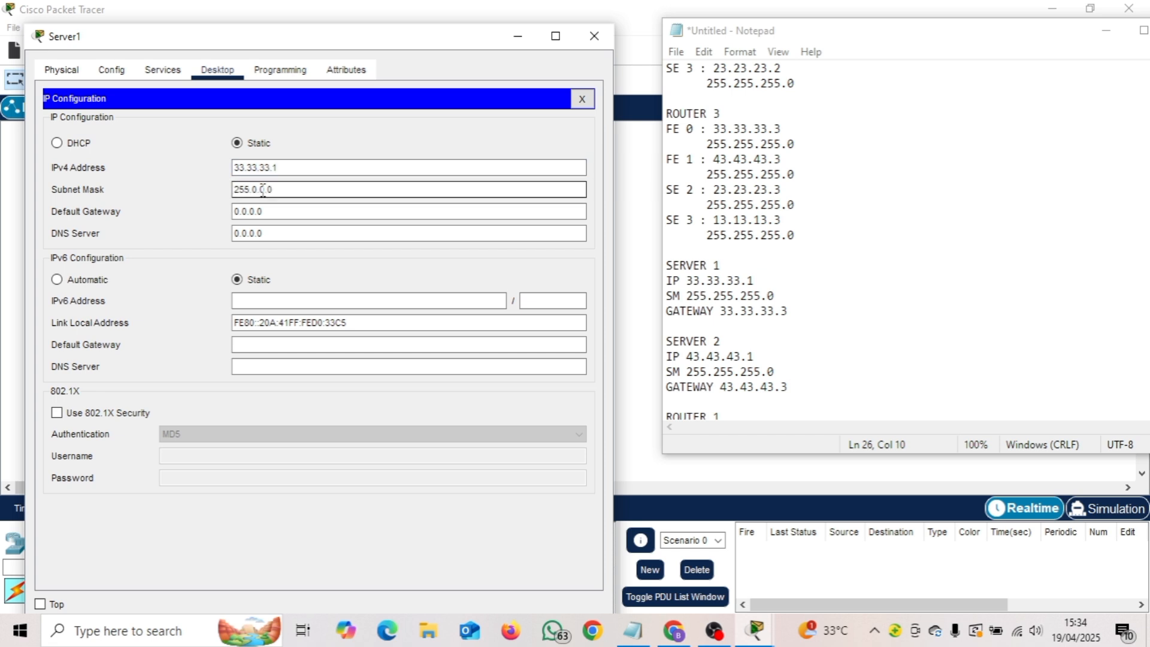
{"action": "left_click_drag", "start_coordinate": [287, 191], "coordinate": [234, 190]}
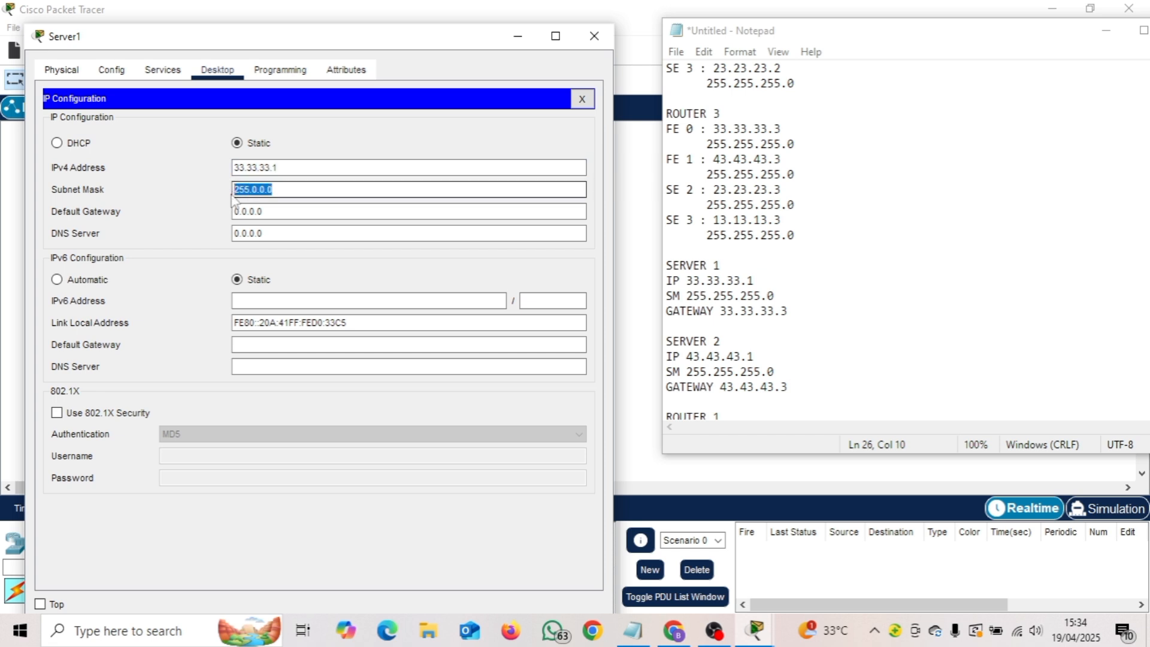
{"action": "type", "text": "255.255.255.0"}
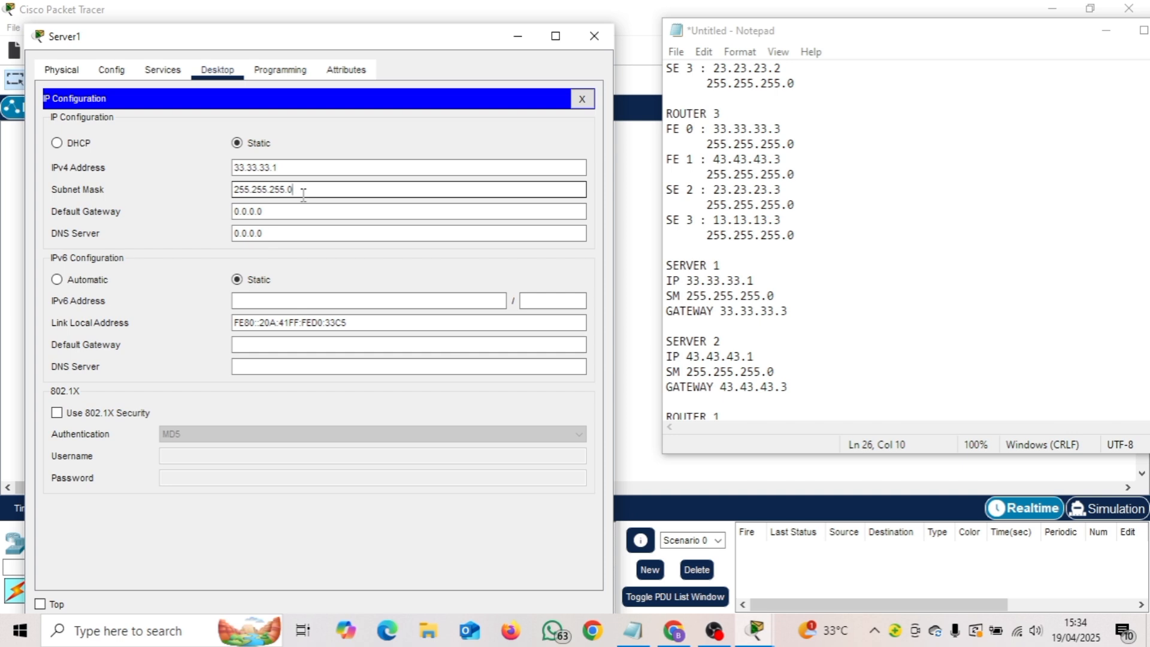
{"action": "left_click_drag", "start_coordinate": [284, 211], "coordinate": [232, 213]}
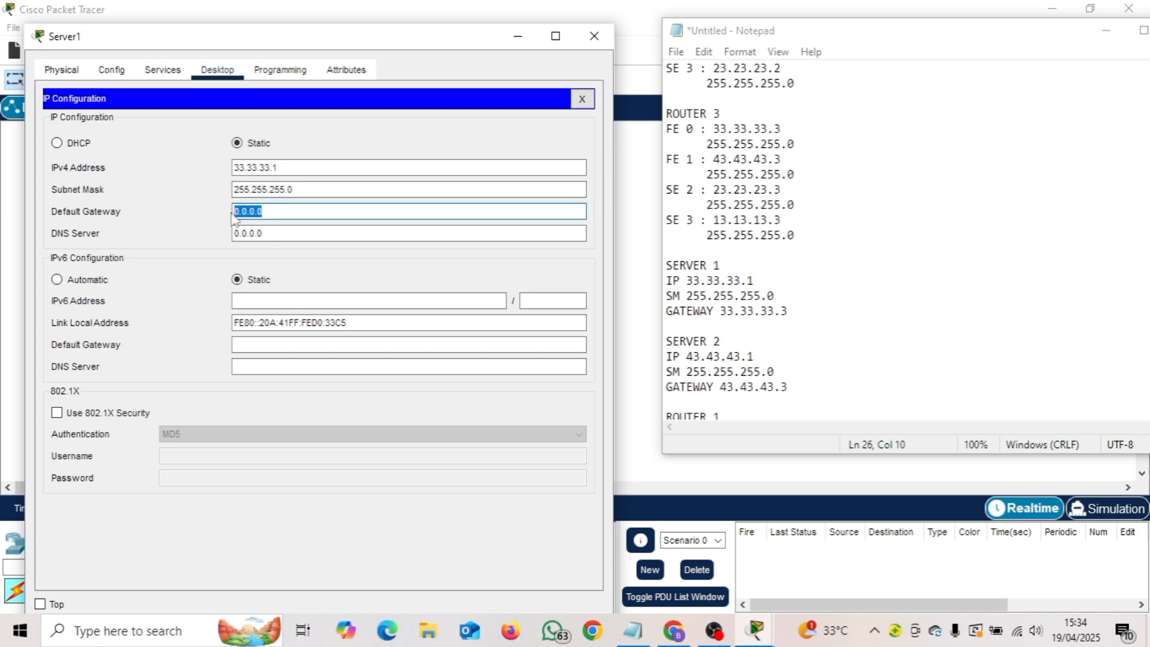
{"action": "type", "text": "33.33.33.3"}
{"action": "left_click", "coordinate": [594, 36]}
Open Server2's IP configuration beside the Notepad list and set IPv4 address 43.43.43.1 with subnet mask 255.255.255.0.
{"action": "left_click", "coordinate": [421, 151]}
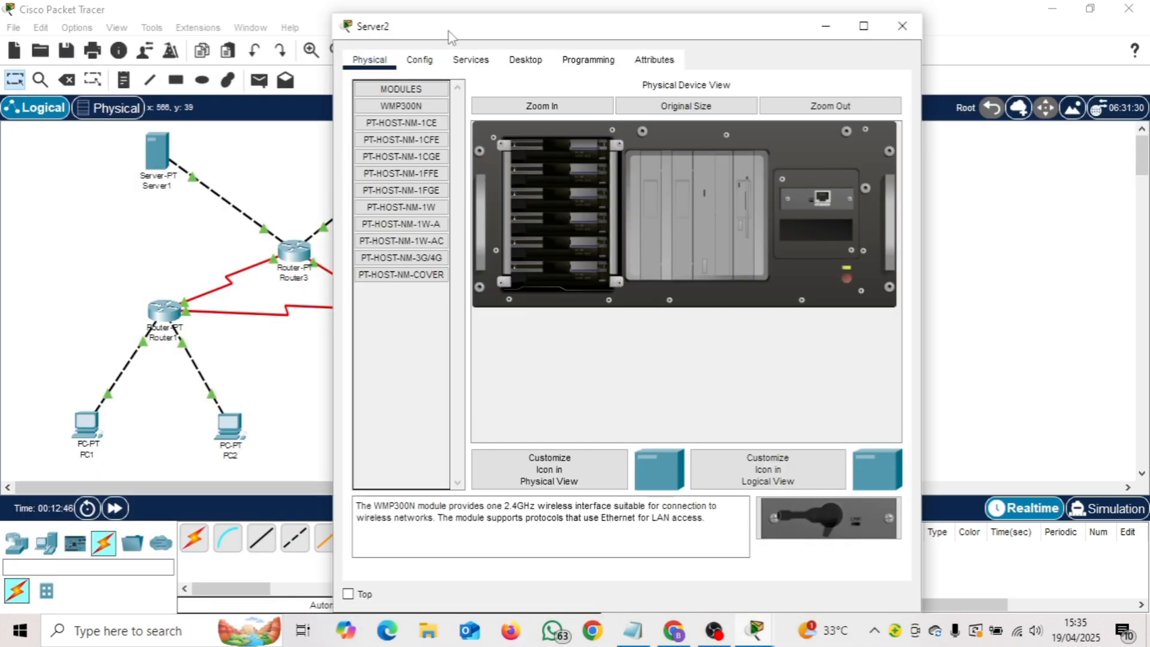
{"action": "left_click", "coordinate": [516, 60]}
{"action": "left_click", "coordinate": [394, 140]}
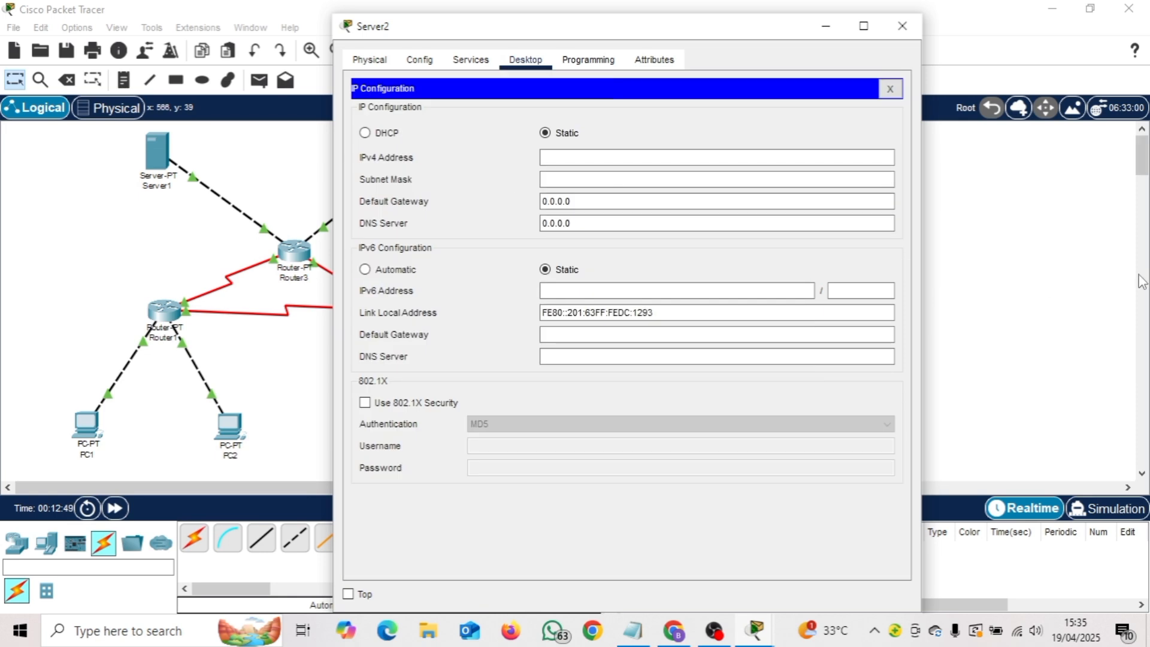
{"action": "left_click_drag", "start_coordinate": [735, 37], "coordinate": [419, 45]}
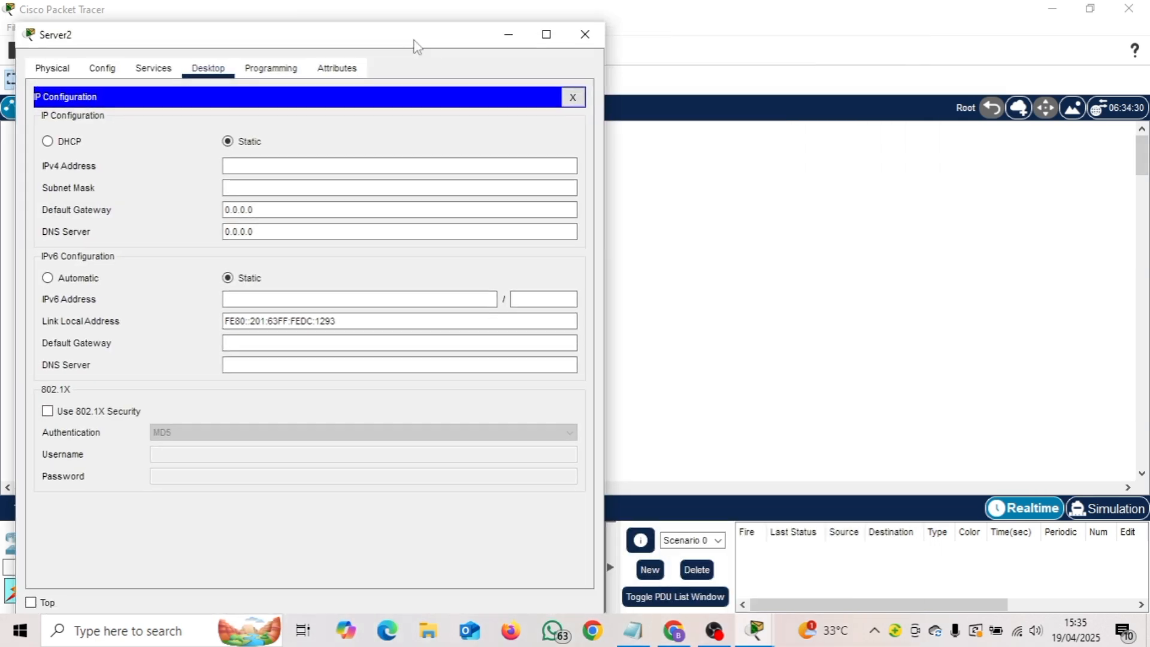
{"action": "left_click", "coordinate": [636, 629]}
{"action": "left_click", "coordinate": [397, 166]}
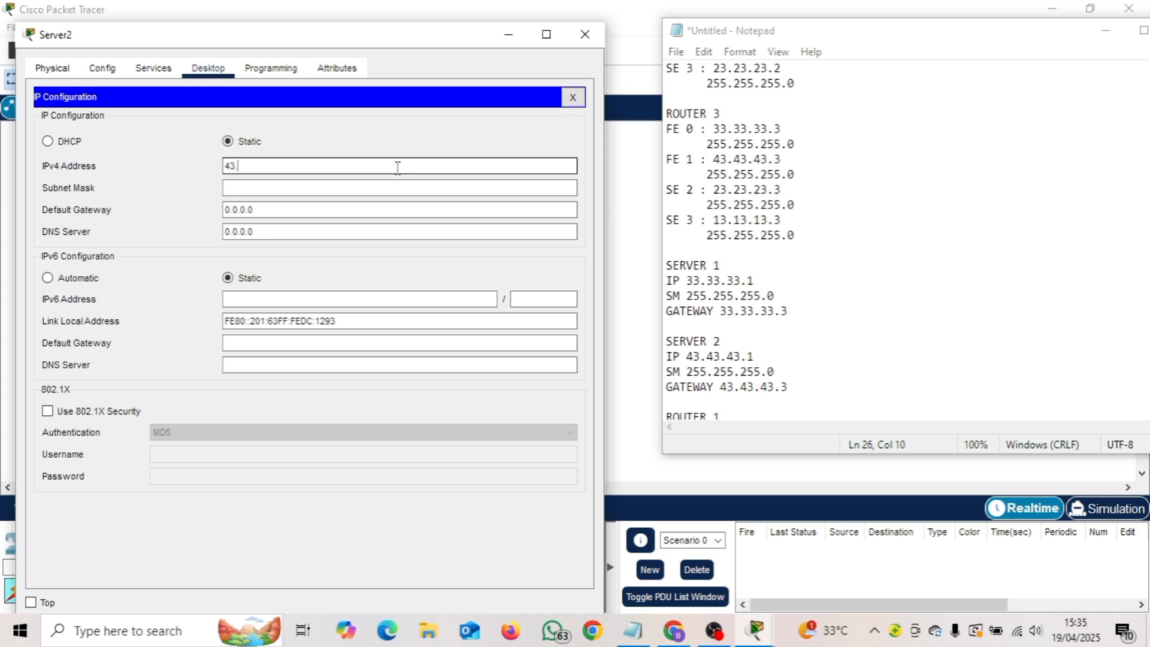
{"action": "type", "text": "43.43.43.1"}
{"action": "left_click", "coordinate": [384, 188]}
{"action": "left_click_drag", "start_coordinate": [312, 193], "coordinate": [223, 192]}
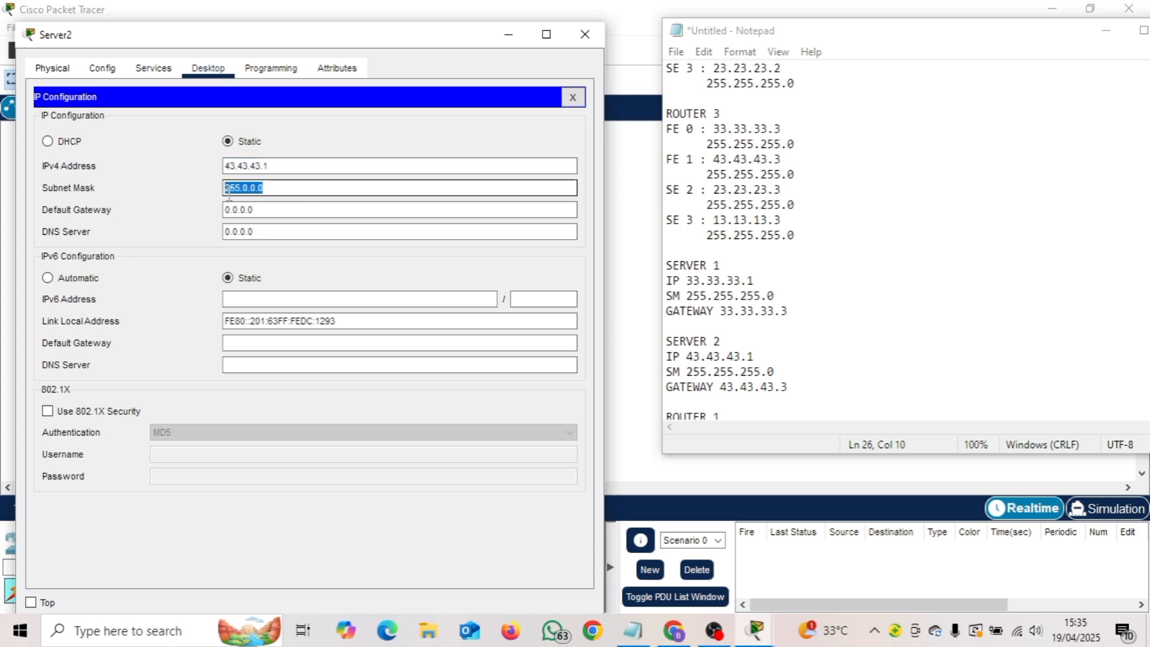
{"action": "type", "text": "255.255.255.0"}
{"action": "left_click", "coordinate": [226, 207]}
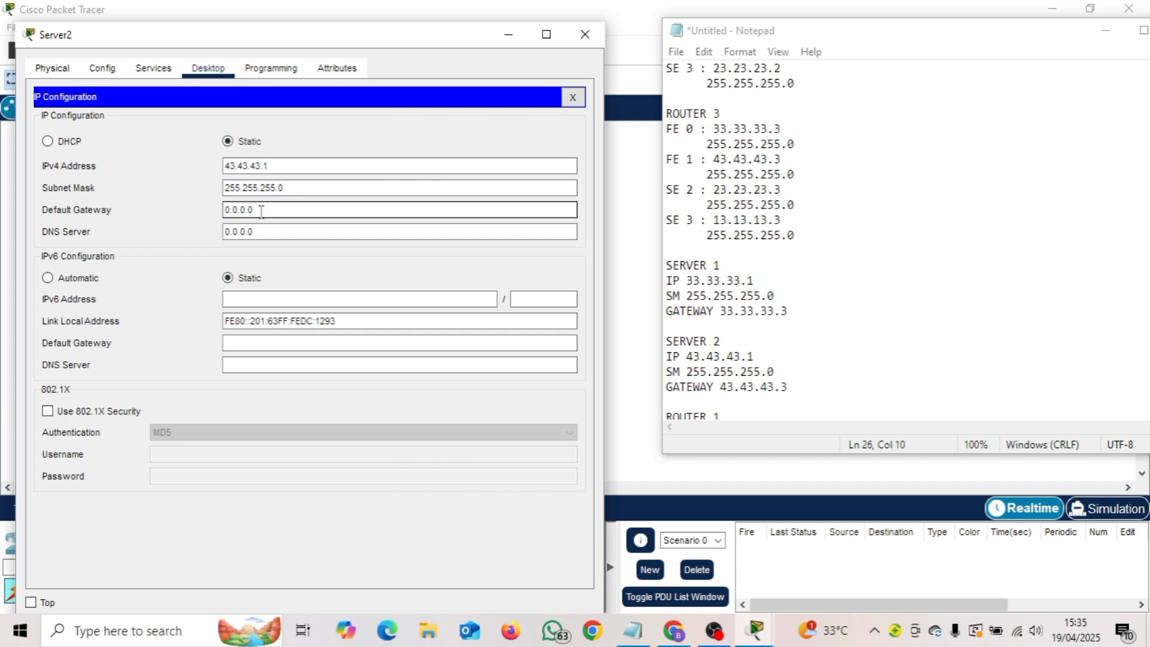
{"action": "left_click_drag", "start_coordinate": [261, 211], "coordinate": [215, 214]}
{"action": "type", "text": "33.33"}
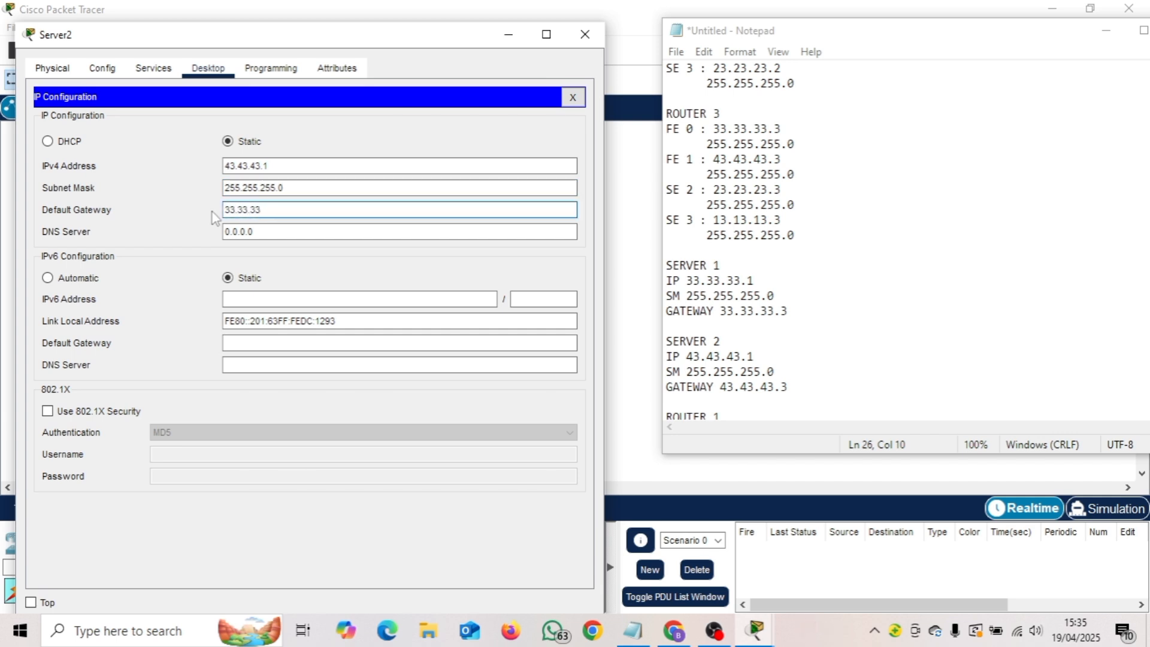
{"action": "type", "text": ".33"}
Set Server2's default gateway to 43.43.43.3 and close its window.
{"action": "left_click_drag", "start_coordinate": [277, 211], "coordinate": [223, 220]}
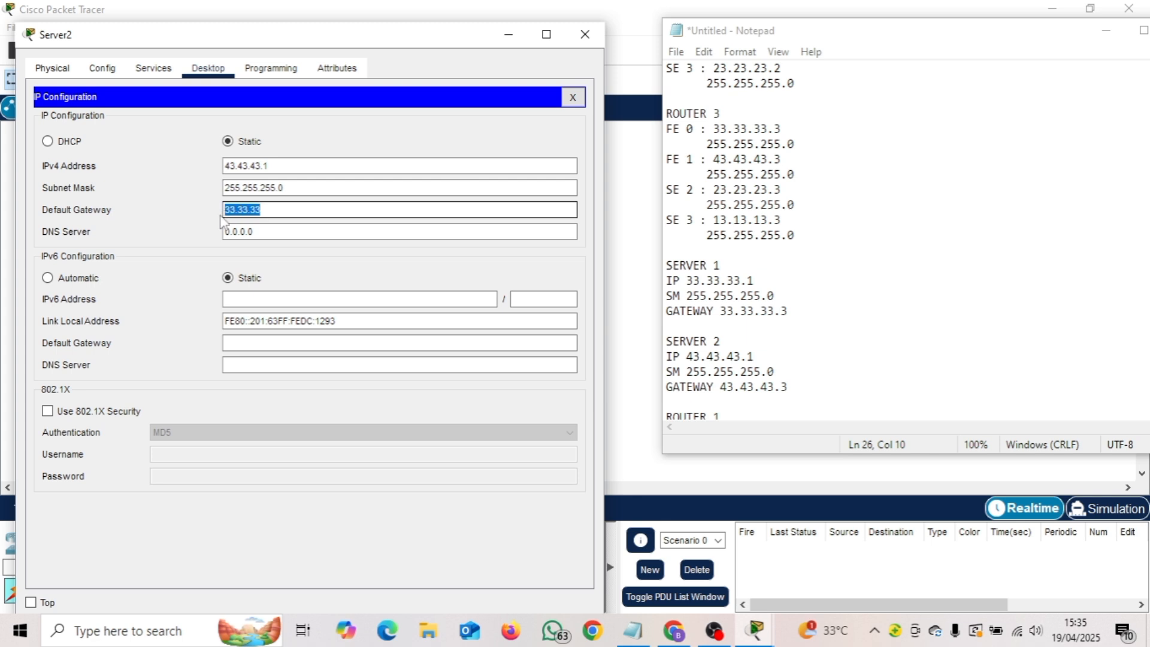
{"action": "type", "text": "43.43.4"}
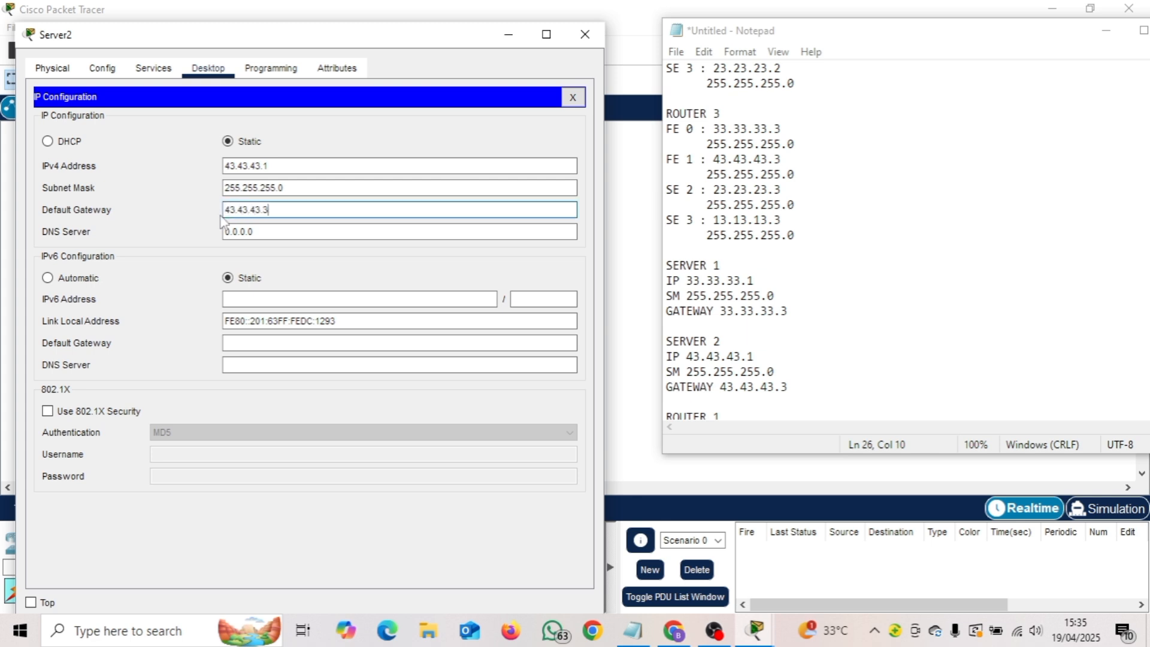
{"action": "left_click", "coordinate": [585, 34]}
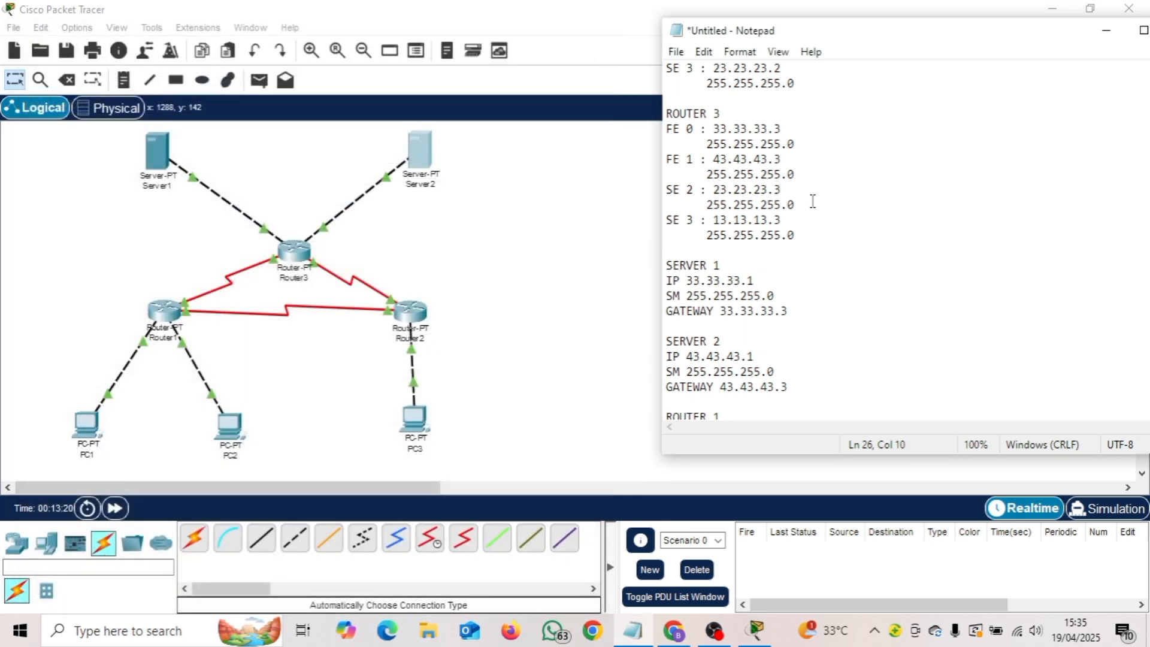
{"action": "scroll", "coordinate": [813, 200], "scroll_direction": "down", "scroll_amount": 5}
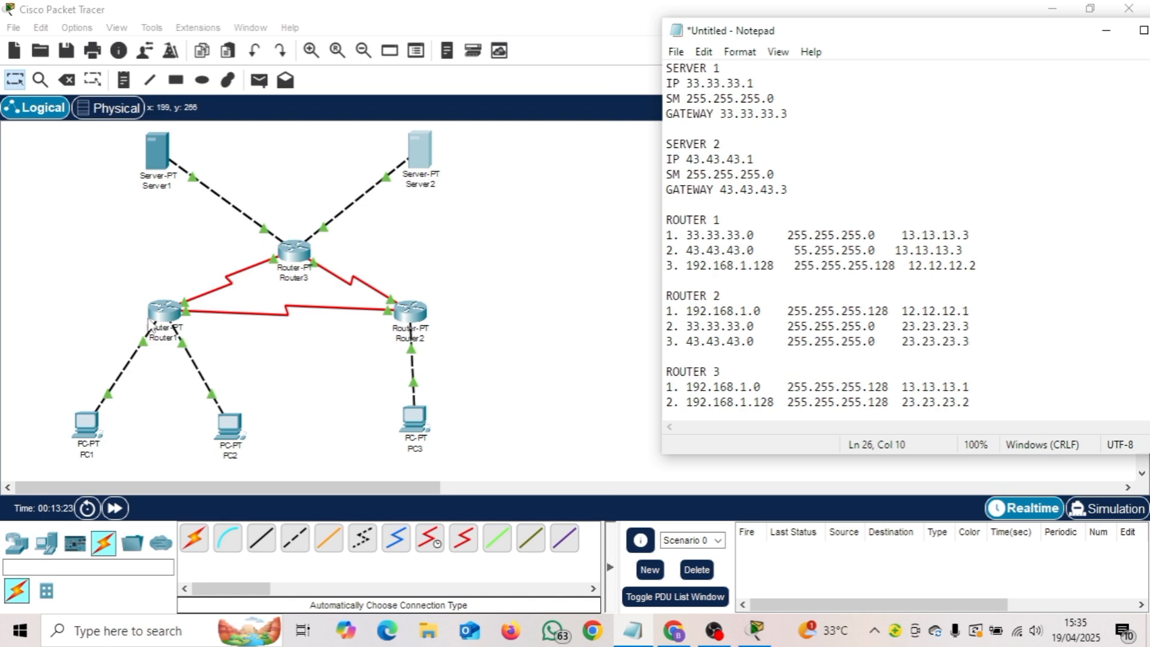
Open Router1's static routing settings and place the window beside the Notepad list.
{"action": "left_click", "coordinate": [161, 317]}
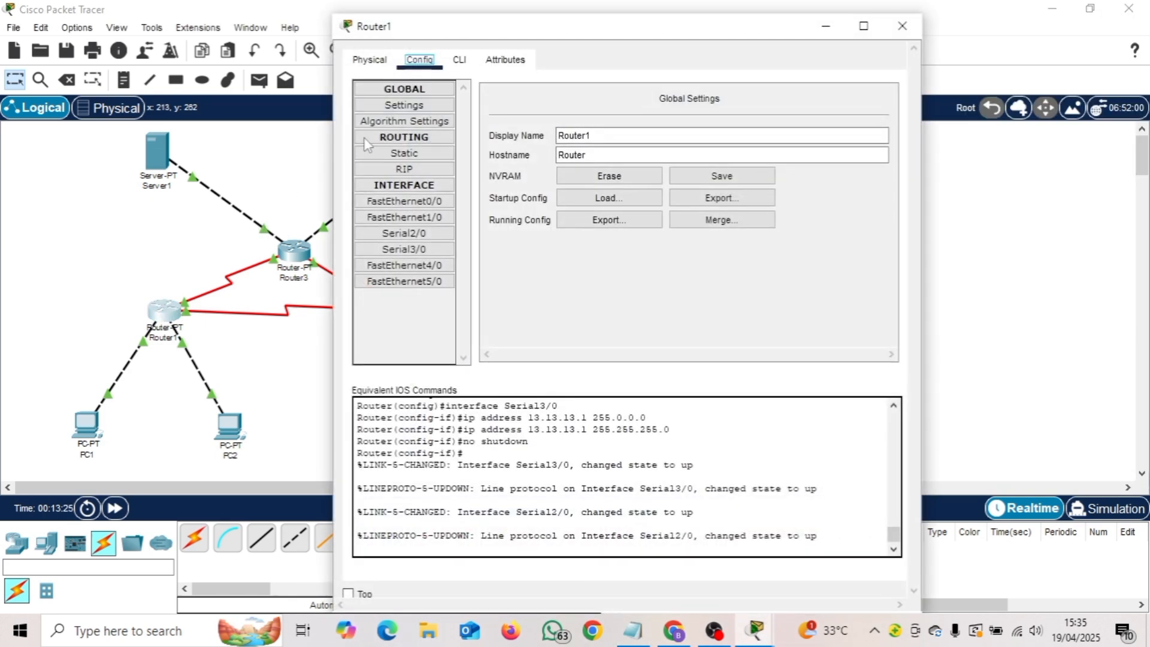
{"action": "left_click", "coordinate": [404, 153]}
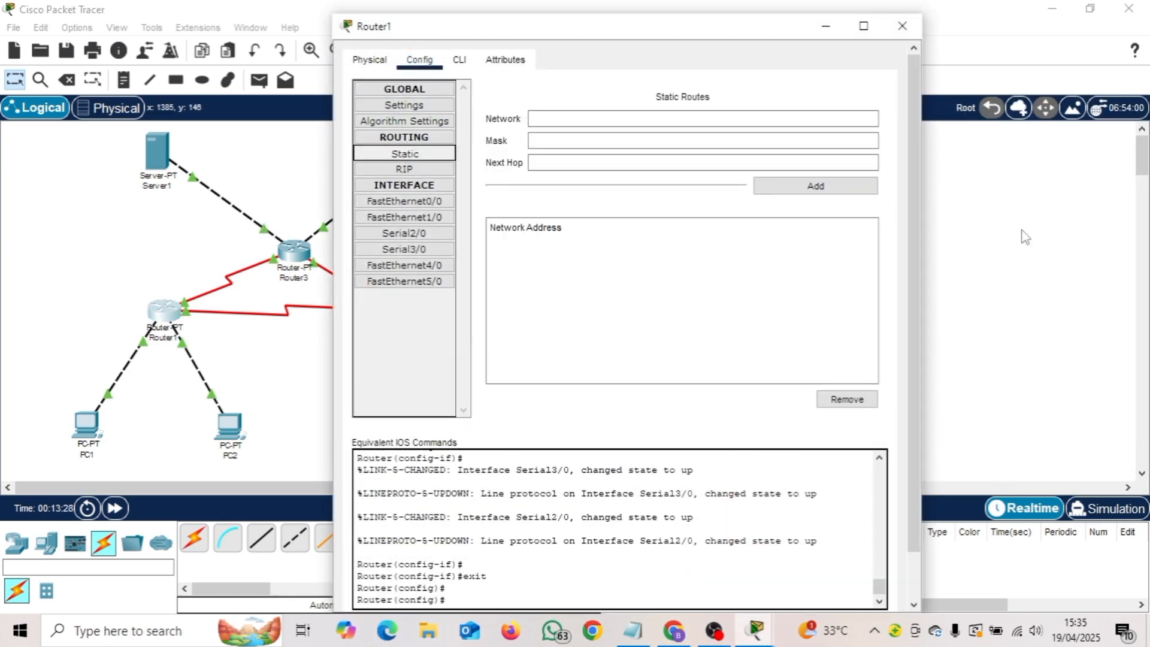
{"action": "left_click_drag", "start_coordinate": [728, 24], "coordinate": [414, 25]}
{"action": "left_click", "coordinate": [634, 631]}
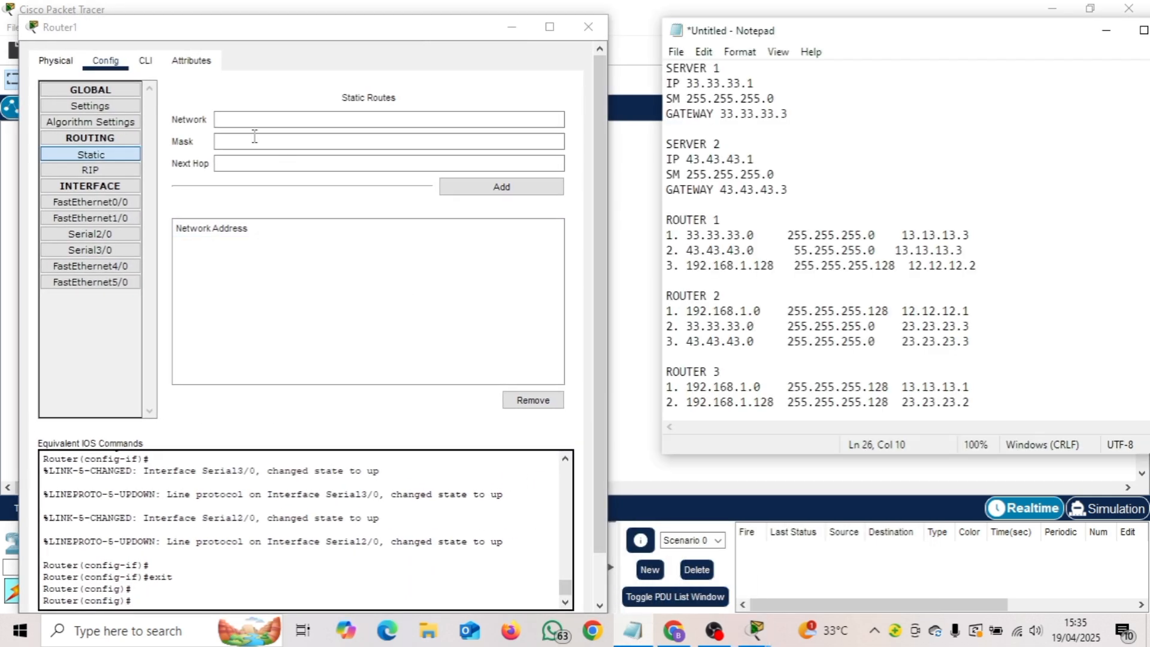
Add a static route on Router1 to network 33.33.33.0, mask 255.255.255.0, next hop 13.13.13.3.
{"action": "left_click", "coordinate": [252, 119]}
{"action": "type", "text": "33."}
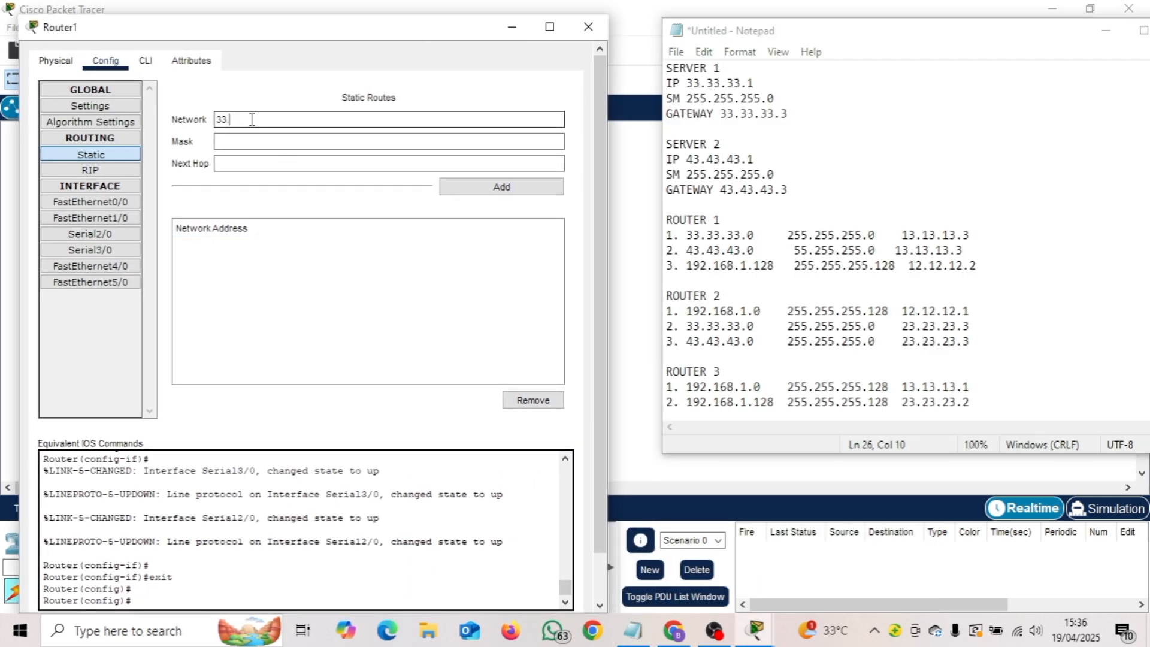
{"action": "type", "text": "33.33.0"}
{"action": "left_click", "coordinate": [249, 140]}
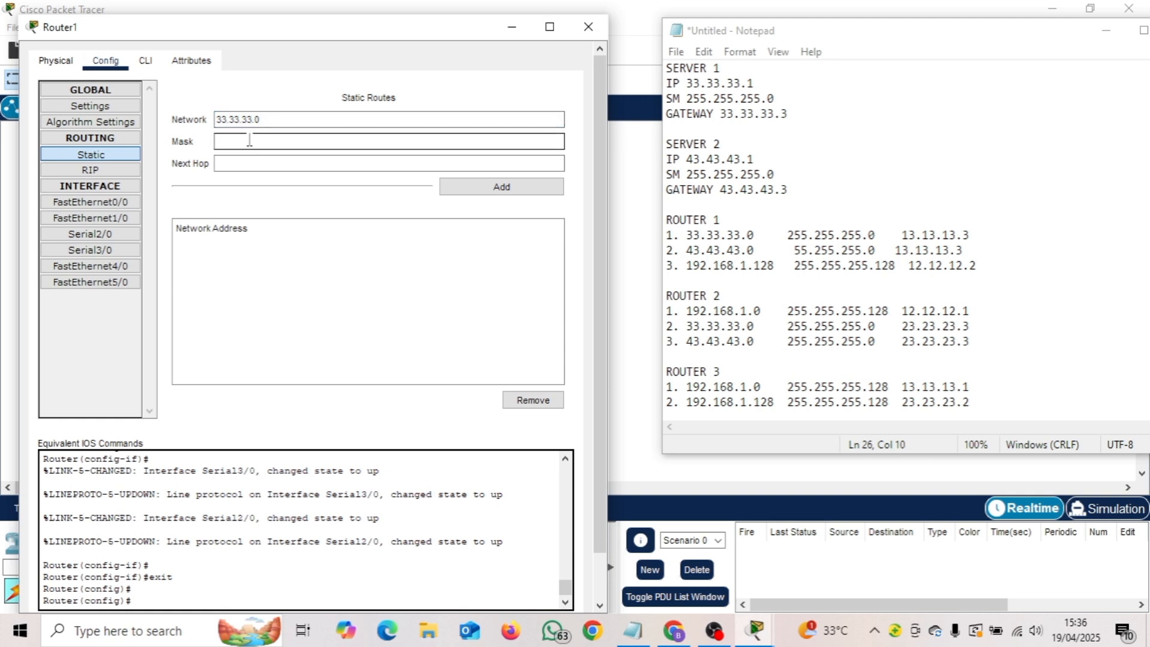
{"action": "type", "text": "255.255.255.0"}
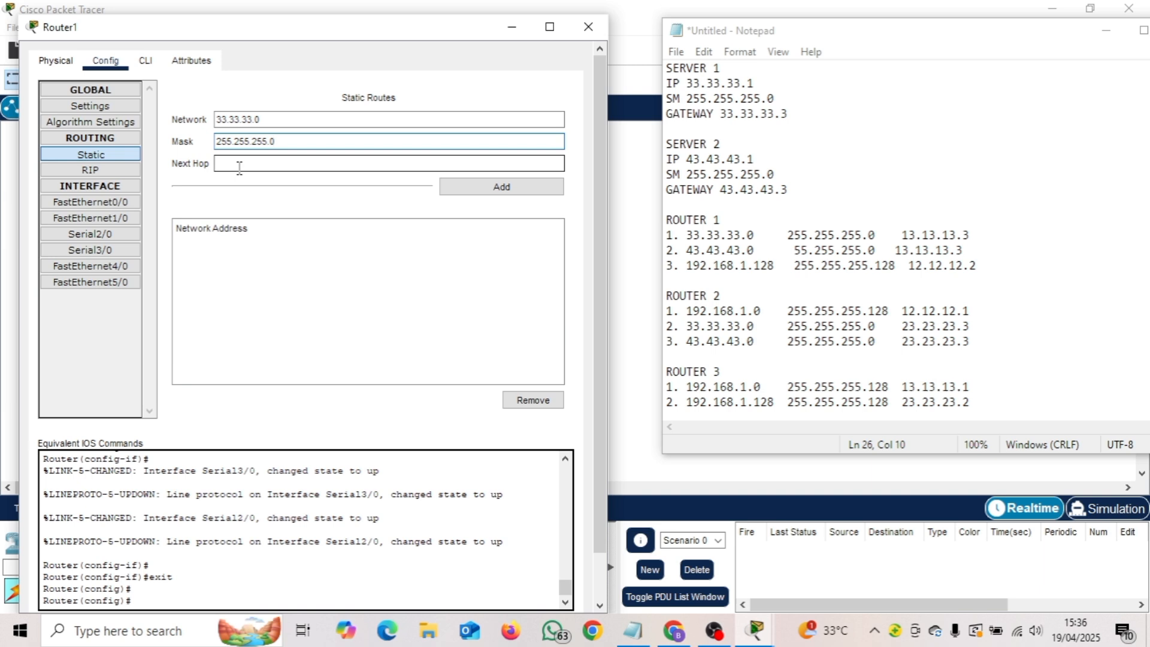
{"action": "left_click", "coordinate": [222, 166]}
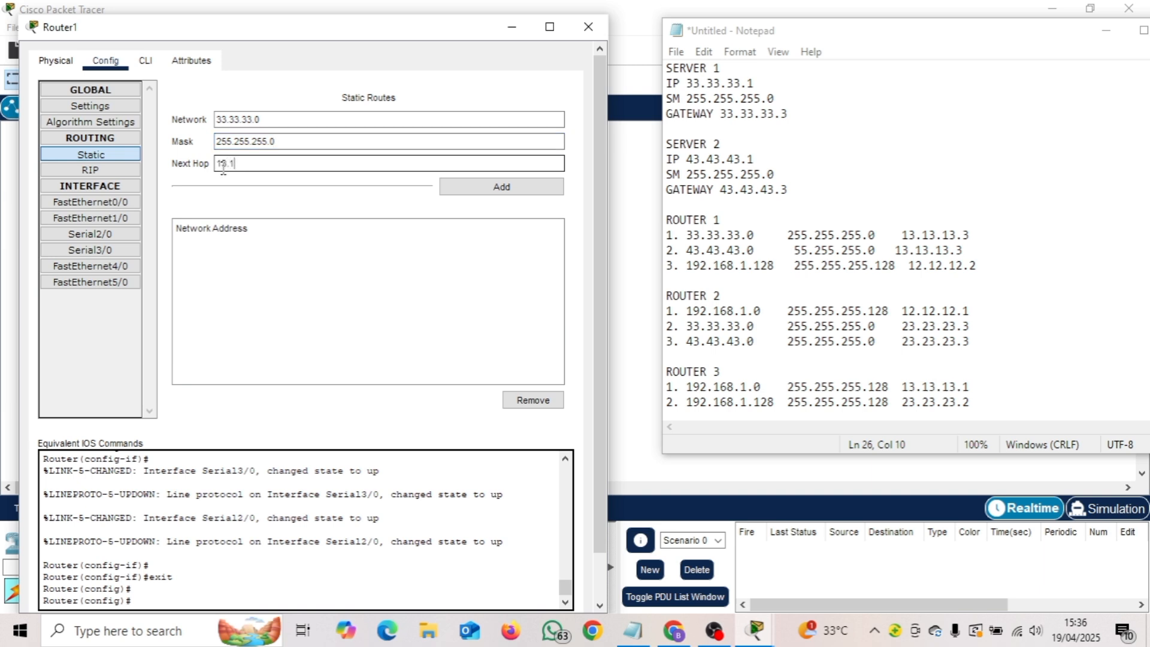
{"action": "type", "text": "13.13.13.3"}
{"action": "left_click", "coordinate": [502, 186]}
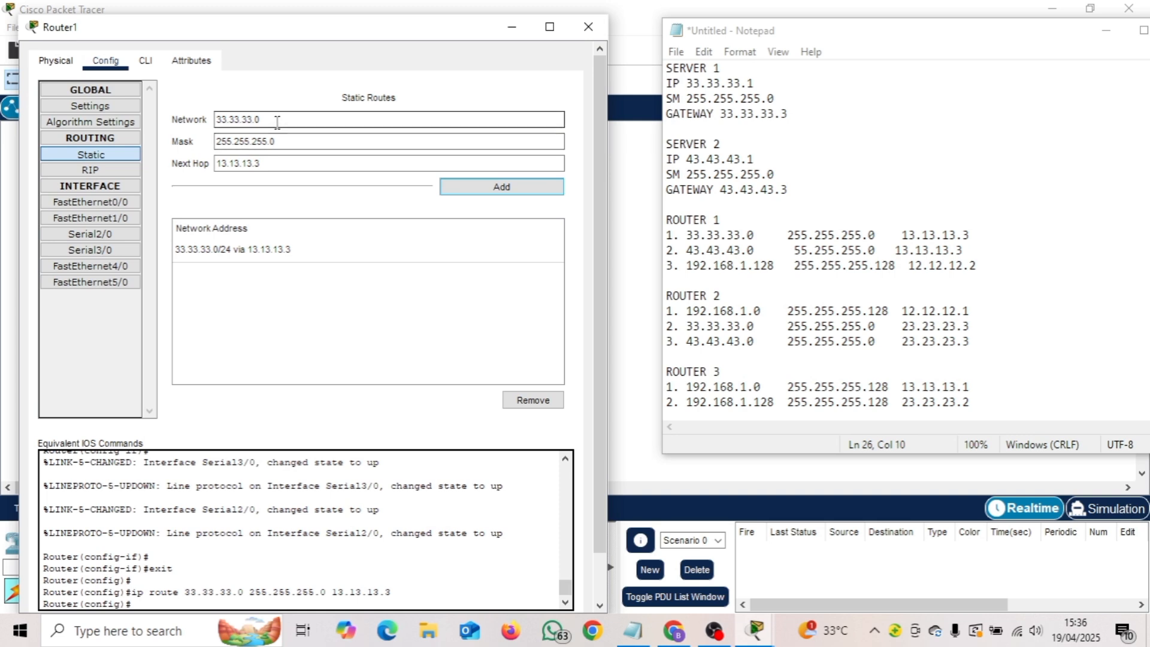
Add a second Router1 static route to network 43.43.43.0 with the same mask and next hop.
{"action": "left_click_drag", "start_coordinate": [276, 122], "coordinate": [211, 124]}
{"action": "type", "text": "4"}
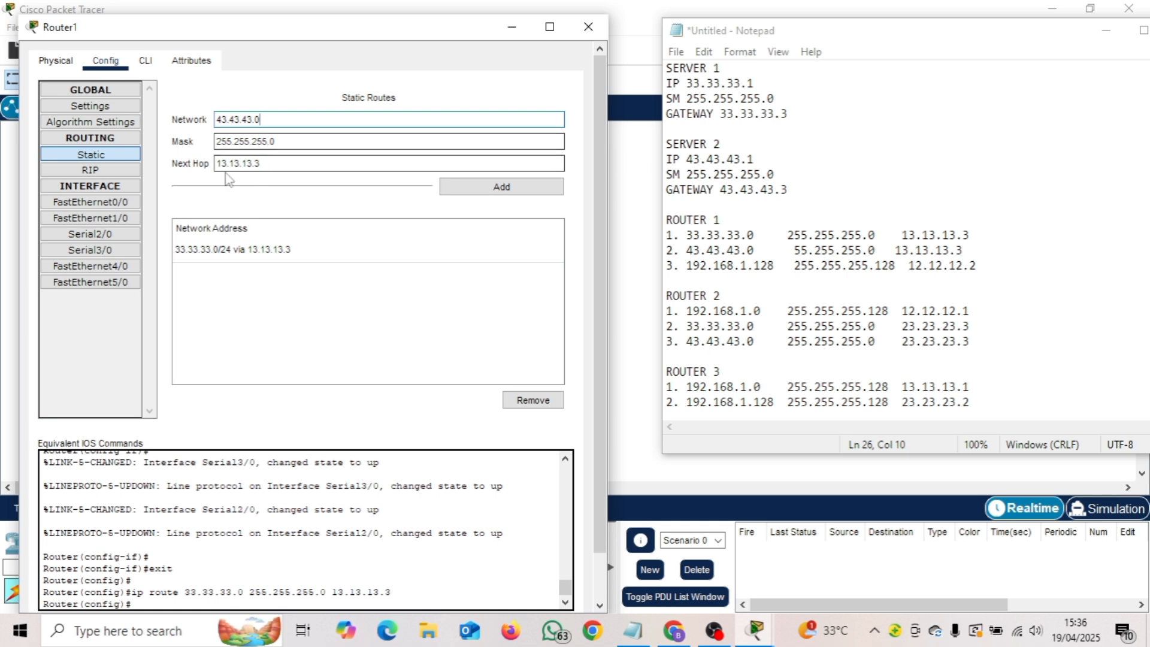
{"action": "left_click", "coordinate": [487, 190]}
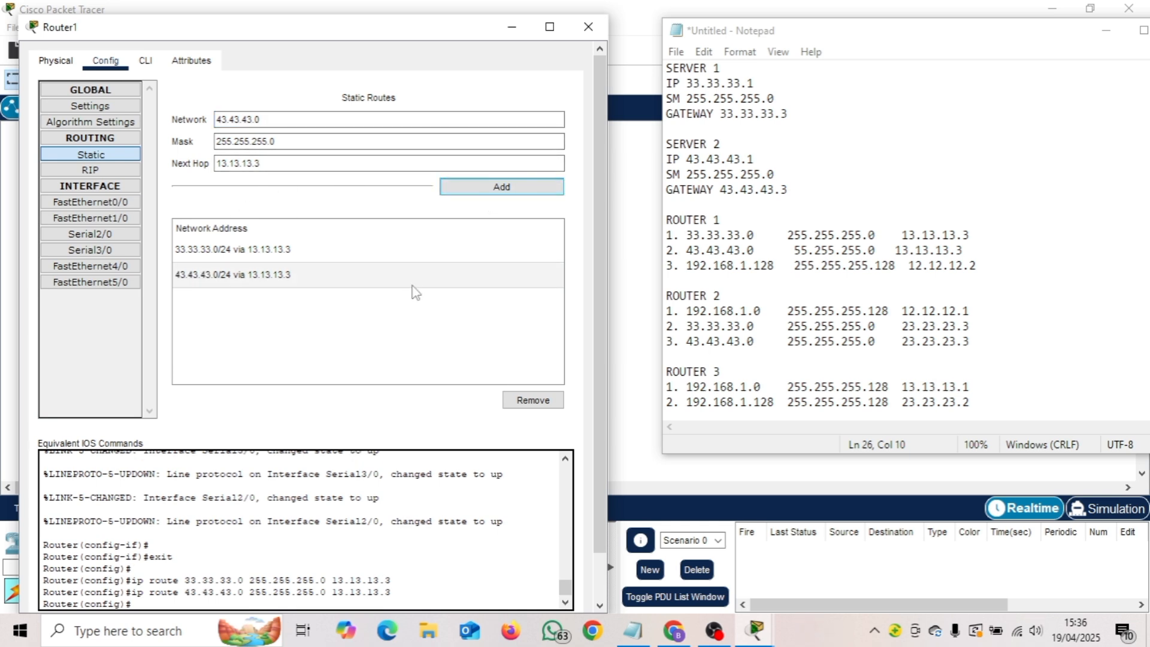
Add Router1's static route to 192.168.1.128, mask 255.255.255.128, next hop 12.12.12.2, and close the router's window.
{"action": "double_click", "coordinate": [218, 119]}
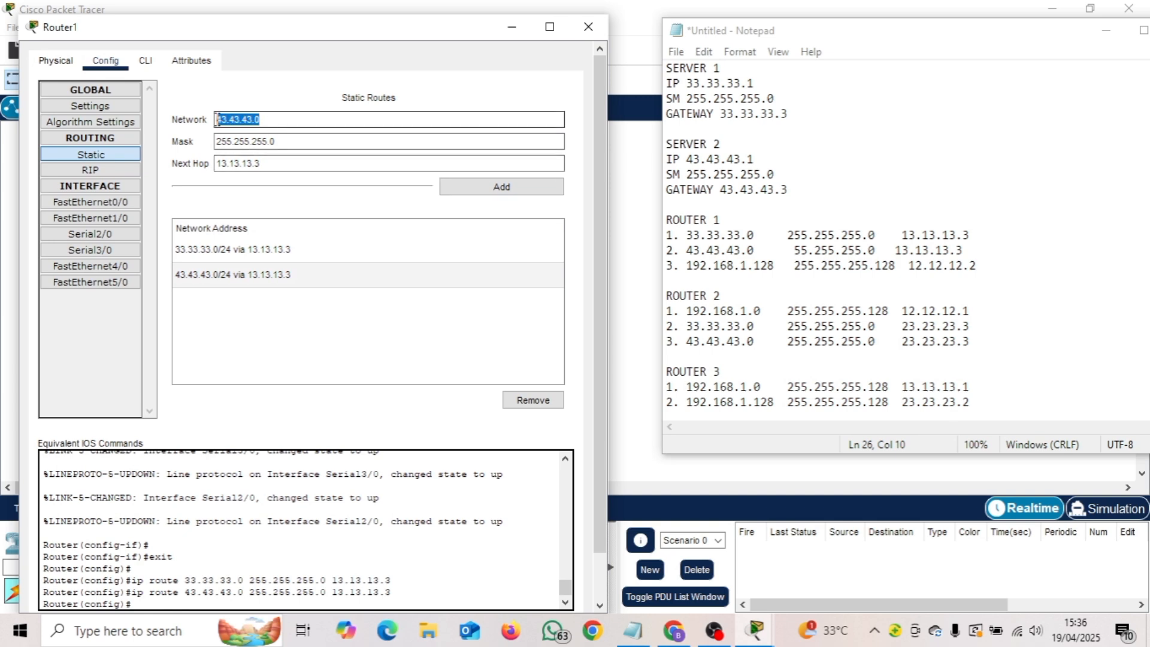
{"action": "type", "text": "192.168.1.128"}
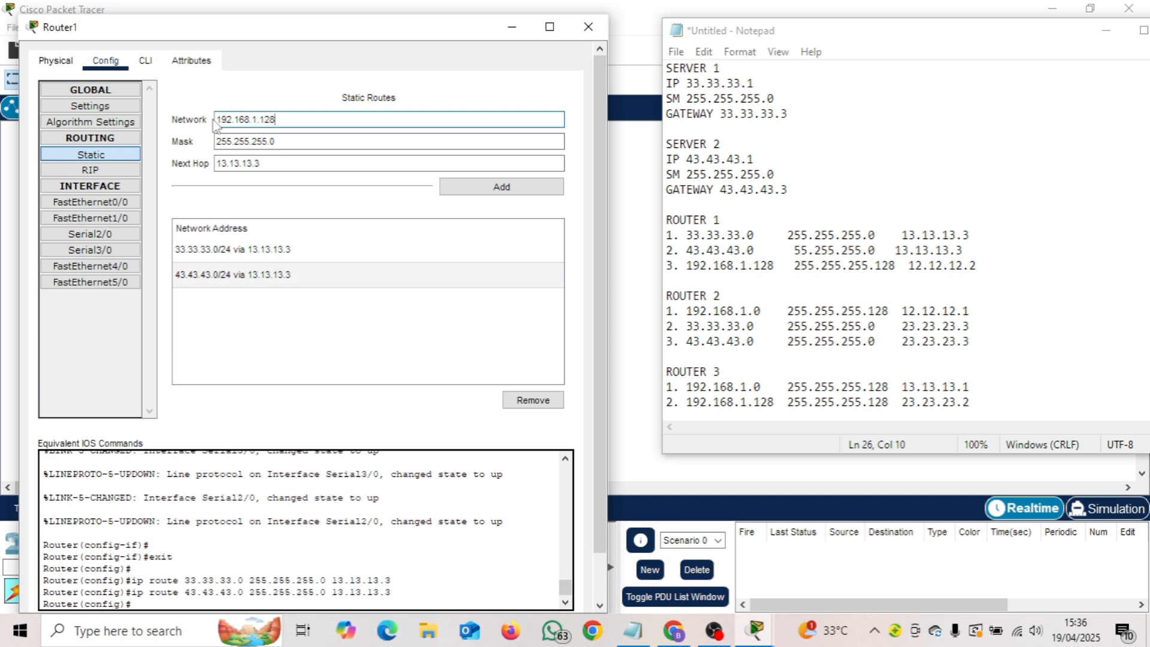
{"action": "left_click", "coordinate": [289, 143]}
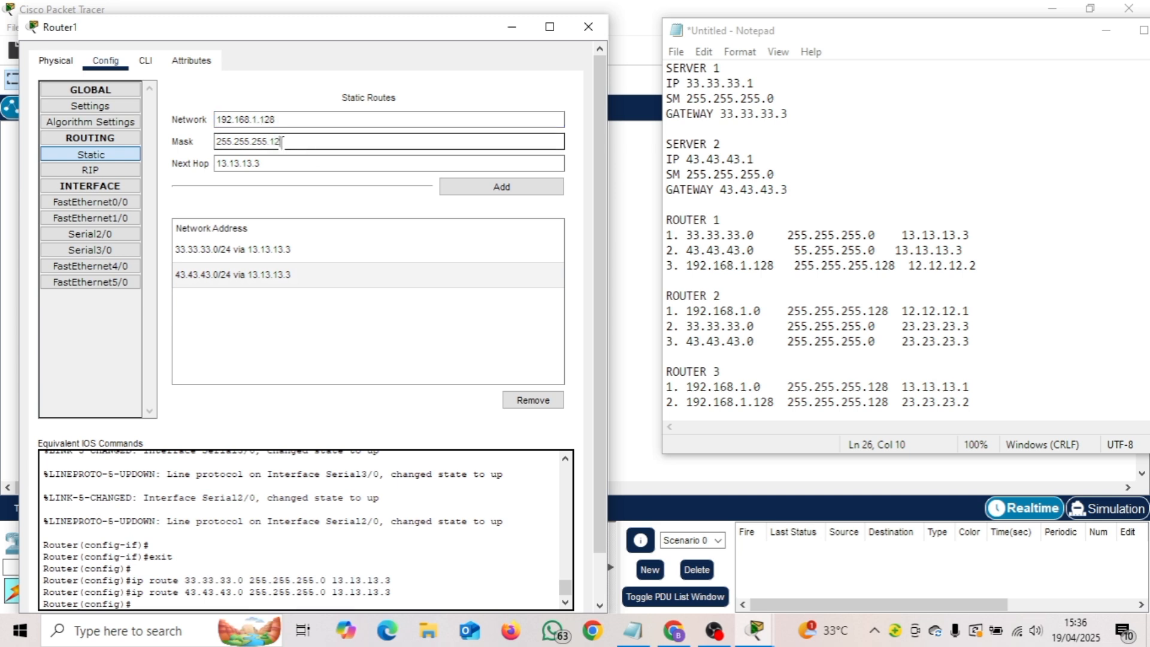
{"action": "left_click_drag", "start_coordinate": [318, 164], "coordinate": [221, 164]}
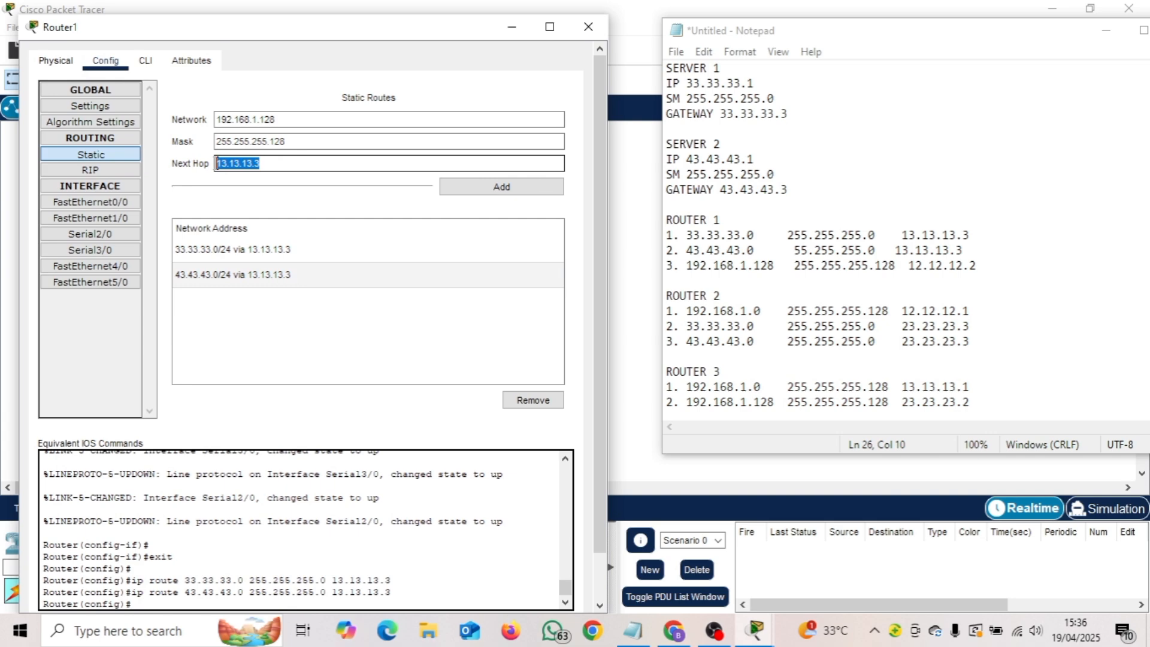
{"action": "type", "text": "12."}
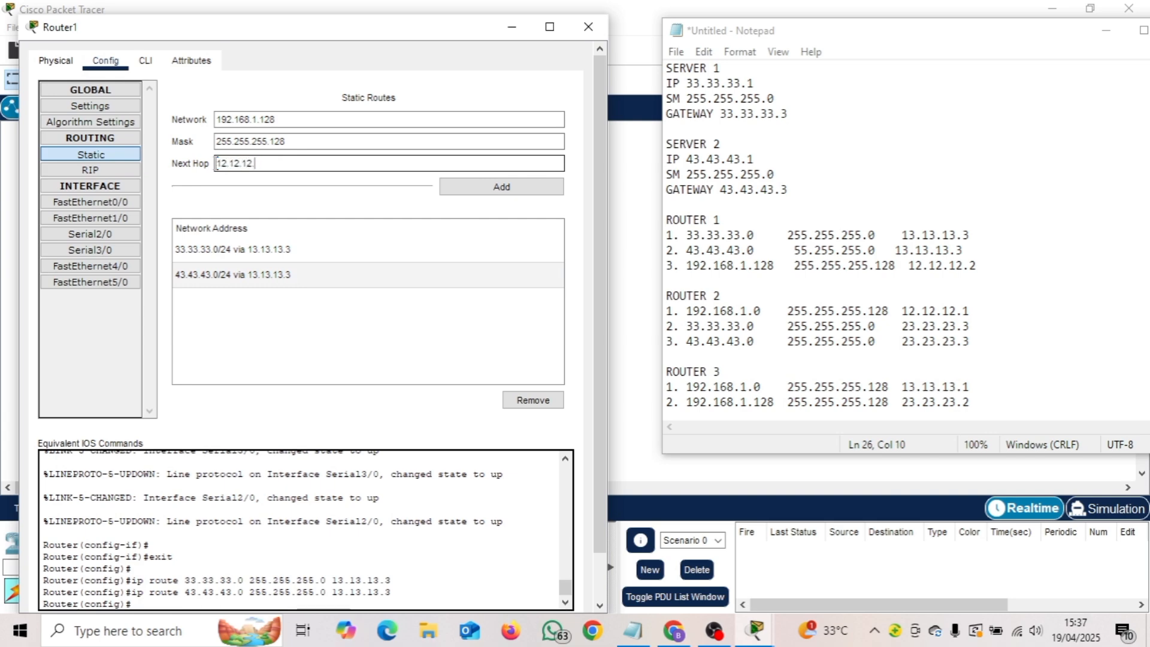
{"action": "left_click", "coordinate": [483, 190]}
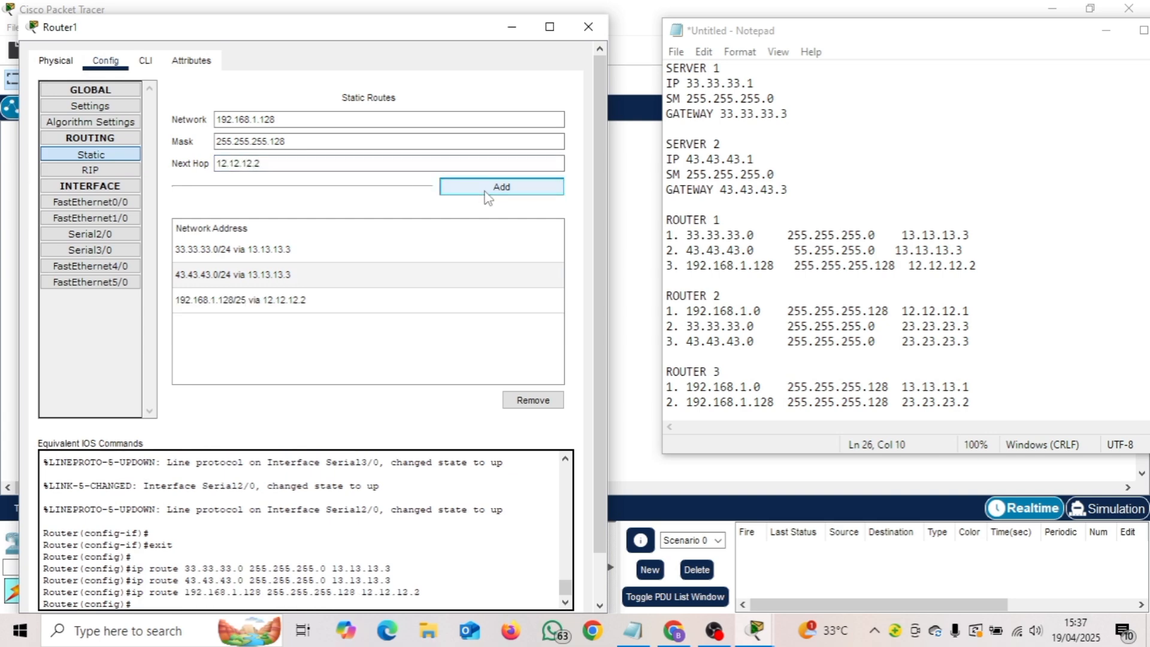
{"action": "left_click", "coordinate": [588, 27]}
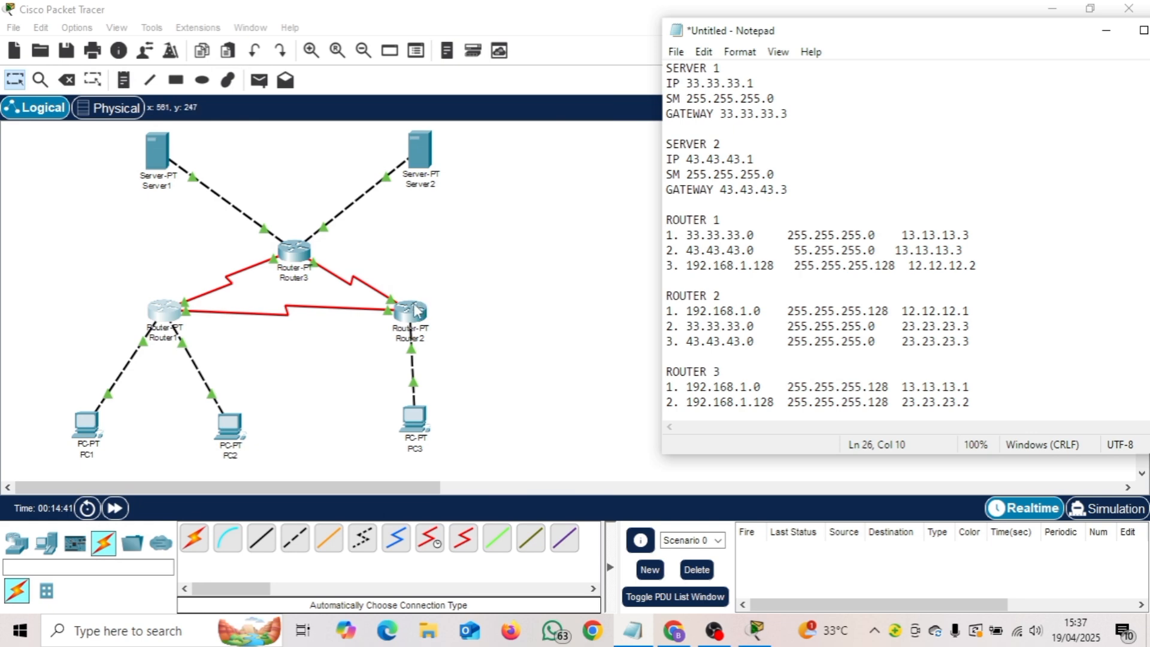
Open Router2's static routing settings and arrange the window beside the Notepad list.
{"action": "left_click", "coordinate": [418, 312]}
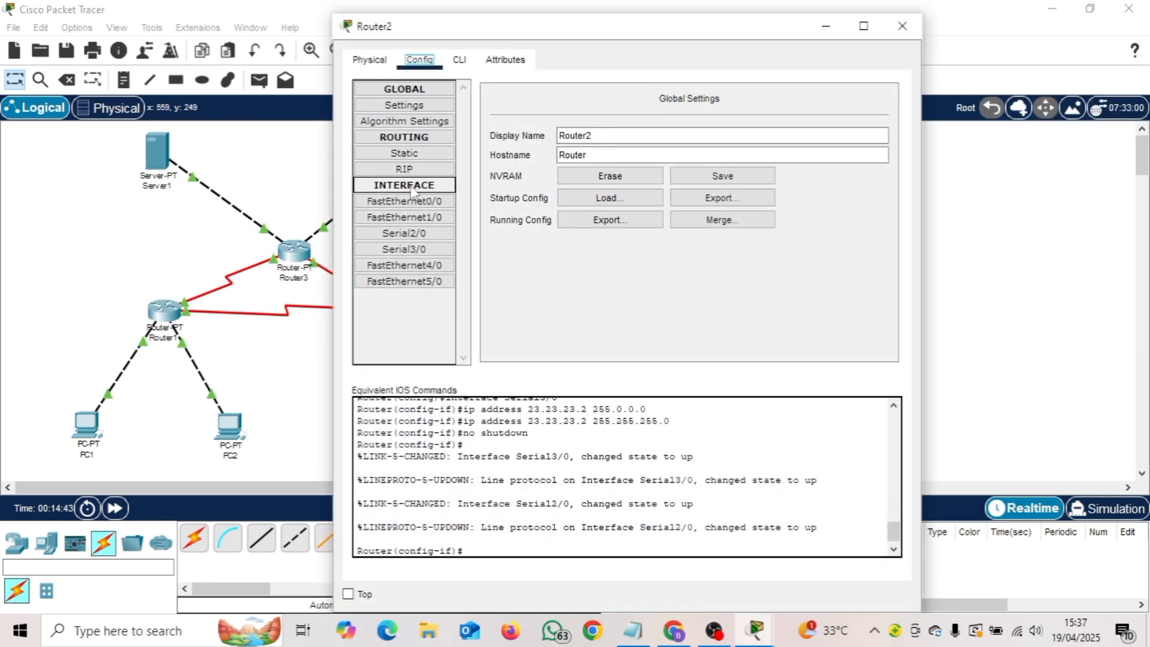
{"action": "left_click", "coordinate": [426, 155]}
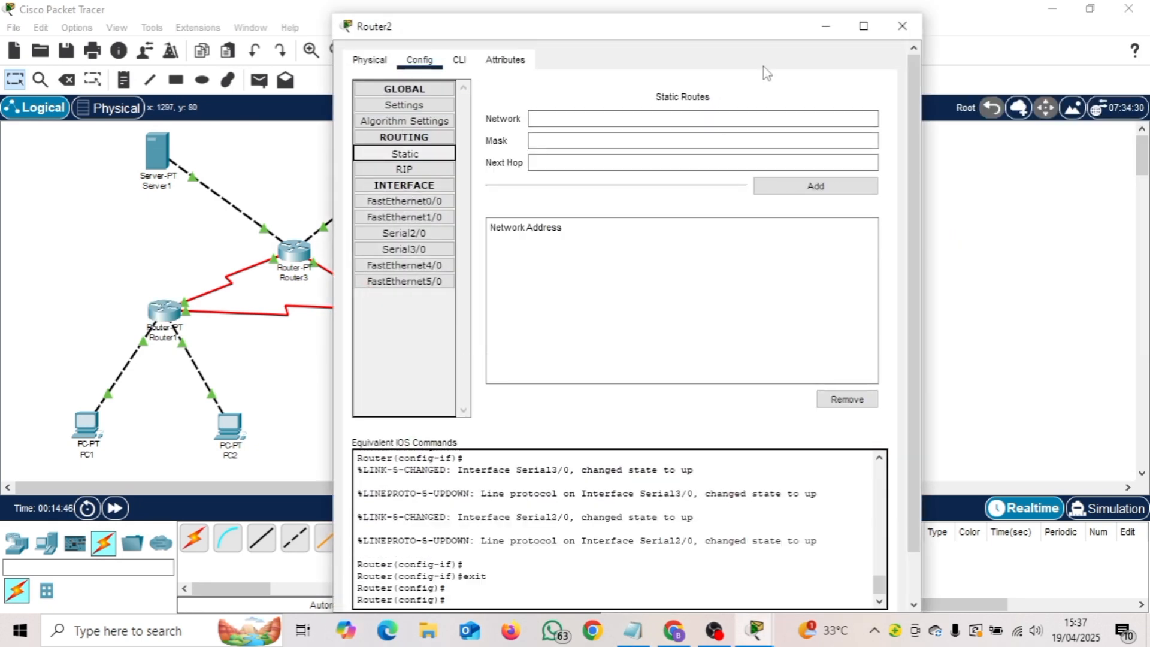
{"action": "left_click_drag", "start_coordinate": [723, 36], "coordinate": [398, 46]}
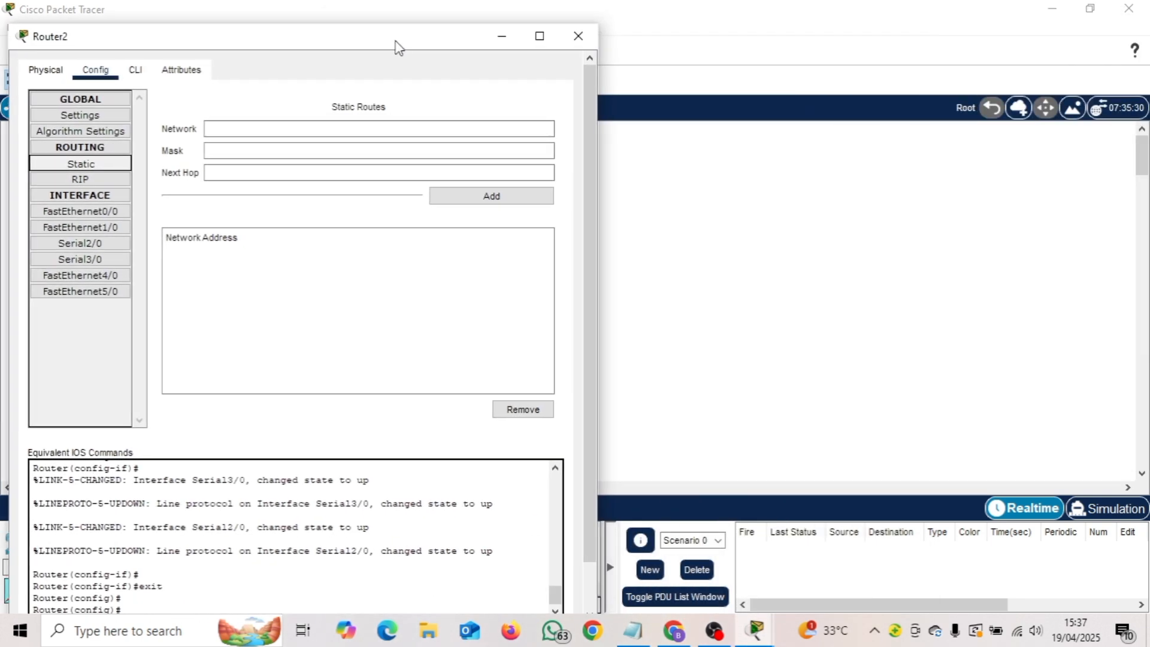
{"action": "left_click", "coordinate": [634, 631]}
Try to add a static route on Router2 to 192.168.1.0, mask 255.255.255.128, next hop 12.12.12.1.
{"action": "left_click", "coordinate": [227, 128]}
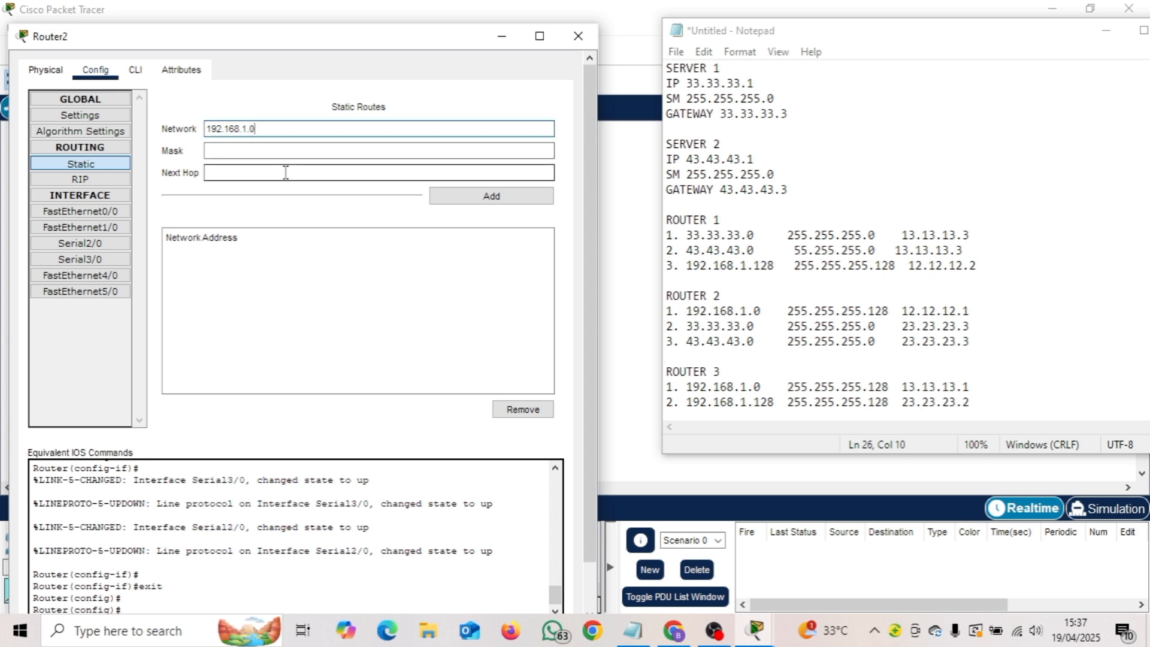
{"action": "left_click", "coordinate": [266, 152]}
{"action": "type", "text": "255.255.255.0"}
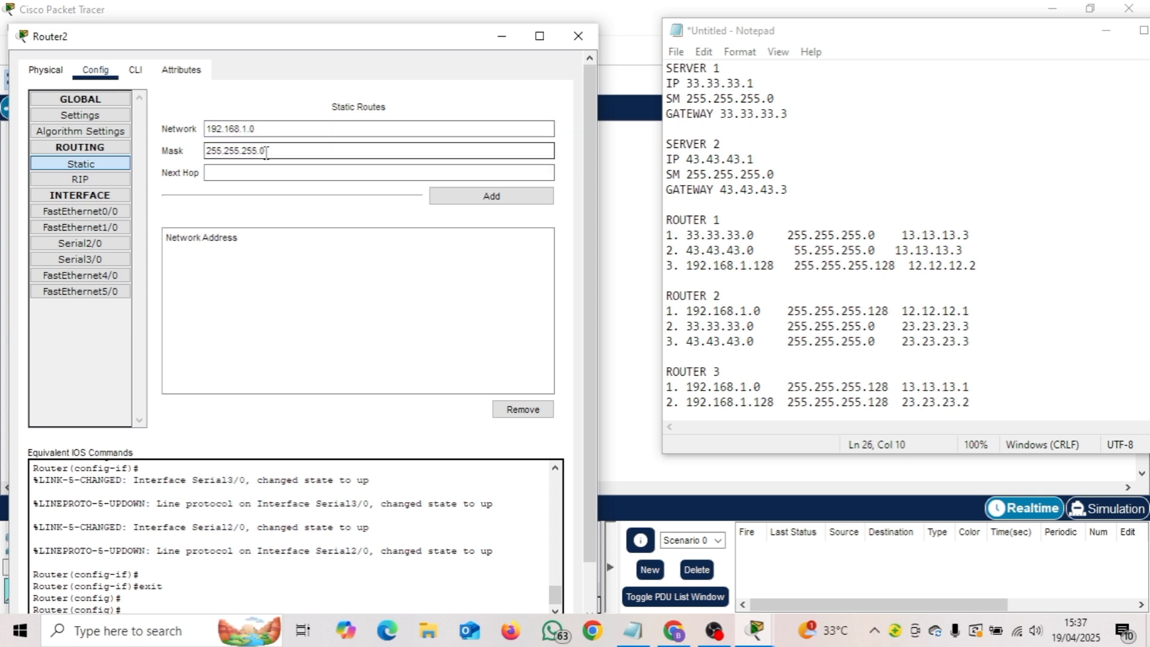
{"action": "left_click", "coordinate": [263, 172]}
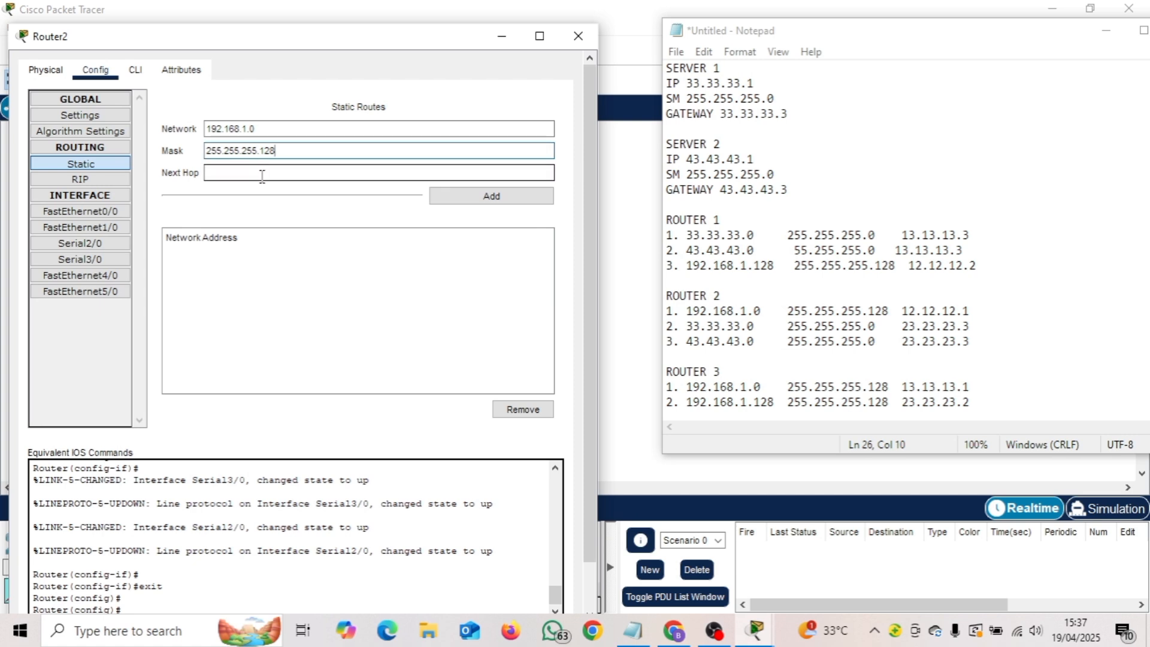
{"action": "type", "text": "12.12"}
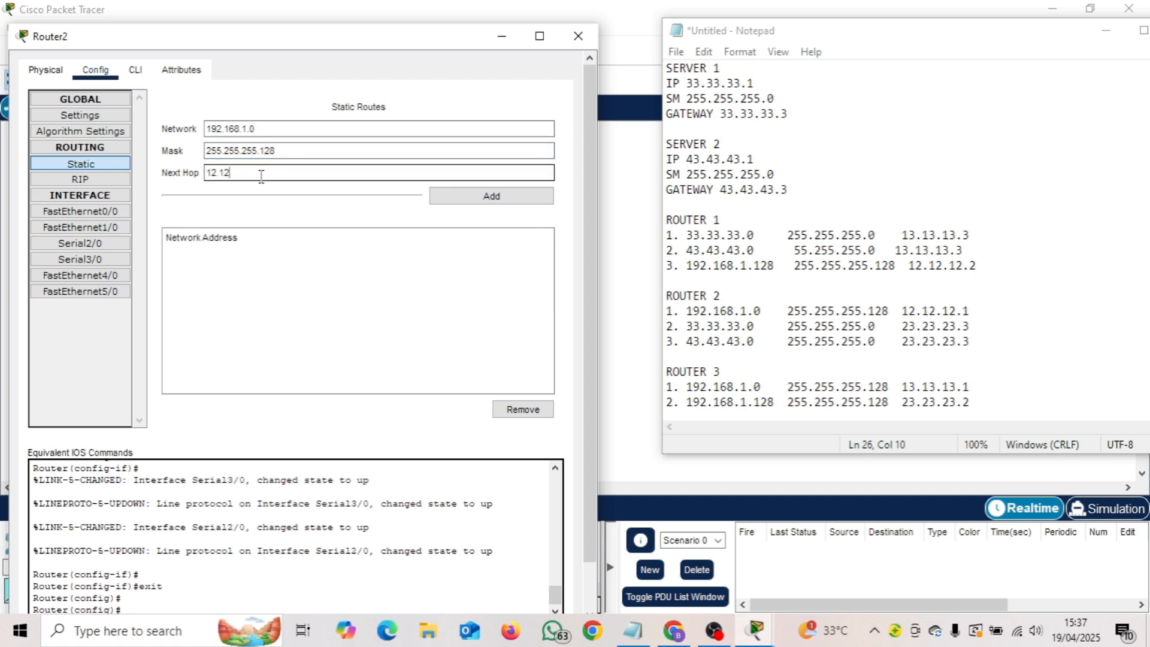
{"action": "type", "text": ".12.1"}
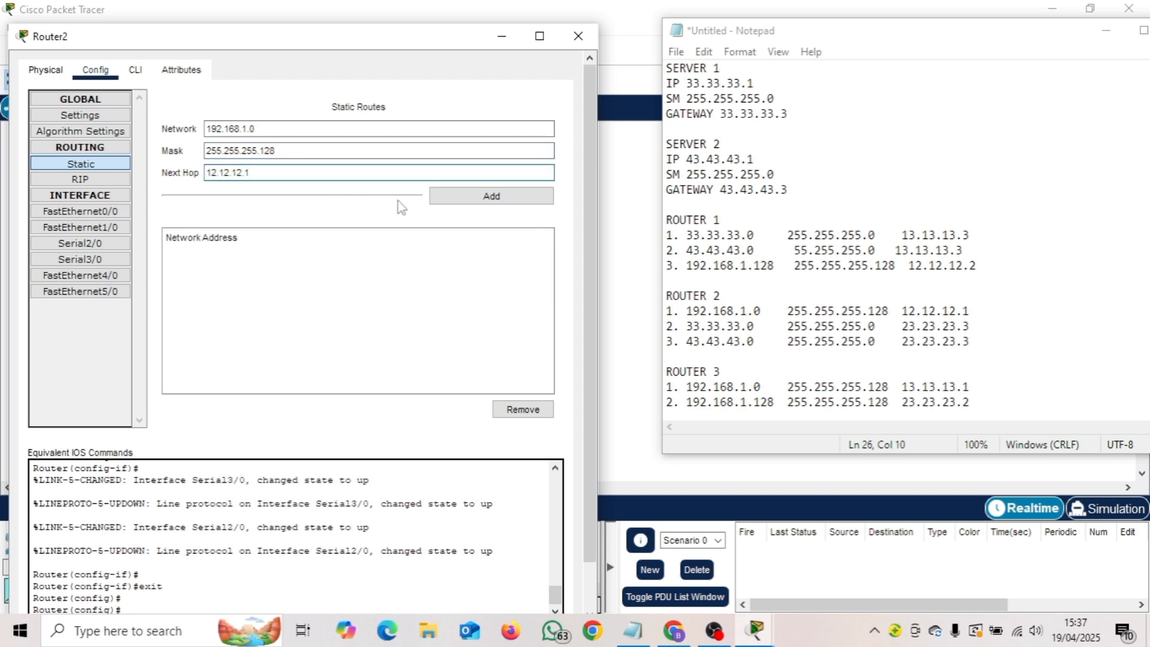
{"action": "left_click", "coordinate": [453, 201]}
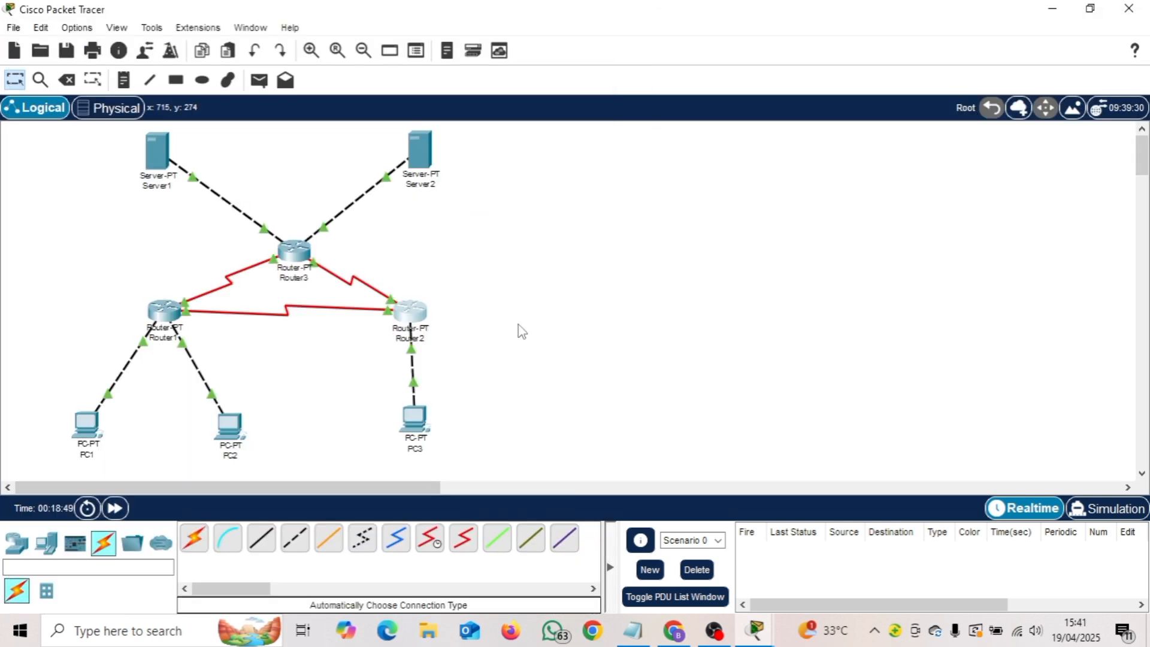
Reopen Router2's static routing settings beside Notepad and bring the Router 2 route list into view.
{"action": "left_click", "coordinate": [753, 631]}
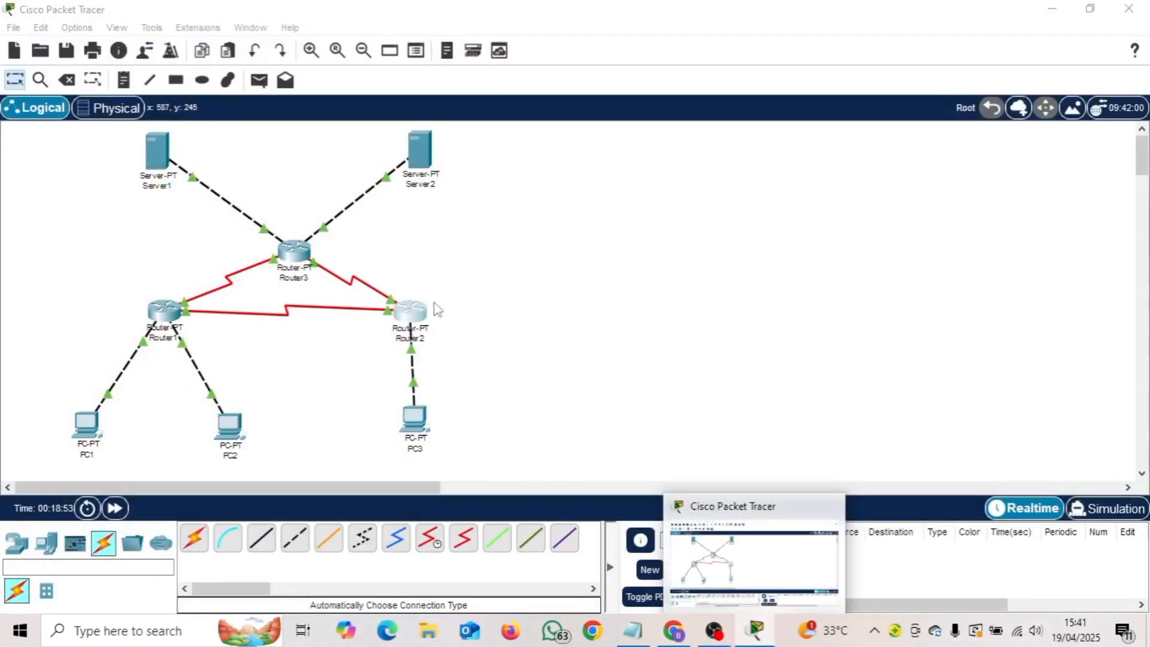
{"action": "left_click", "coordinate": [701, 560]}
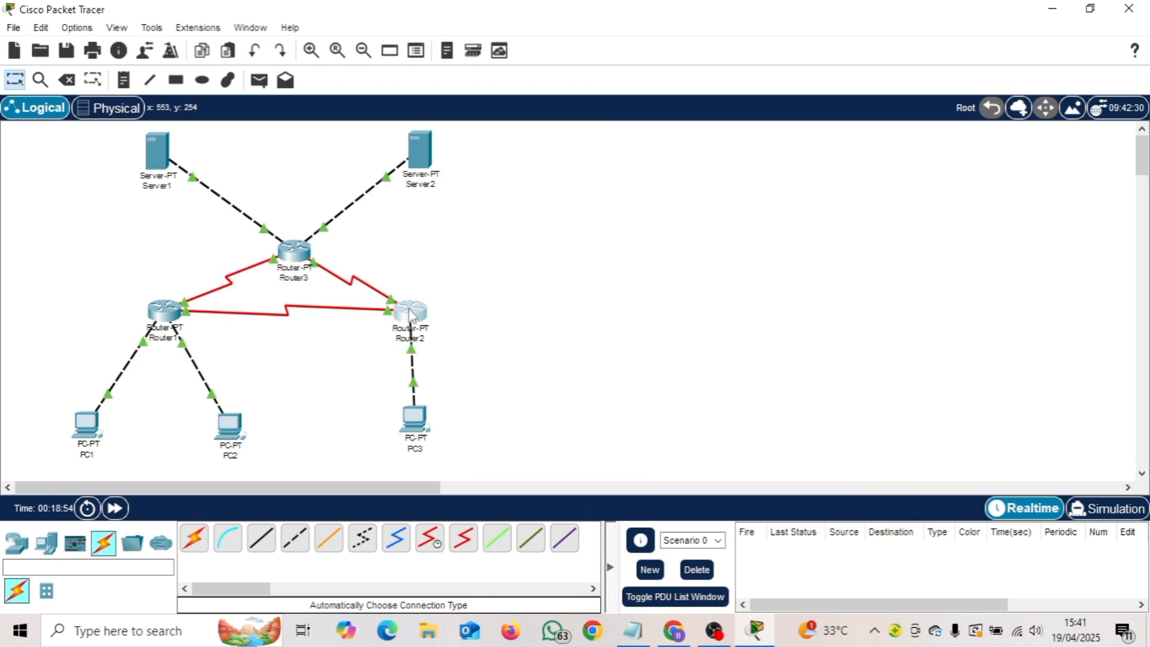
{"action": "left_click", "coordinate": [412, 314]}
{"action": "left_click", "coordinate": [405, 154]}
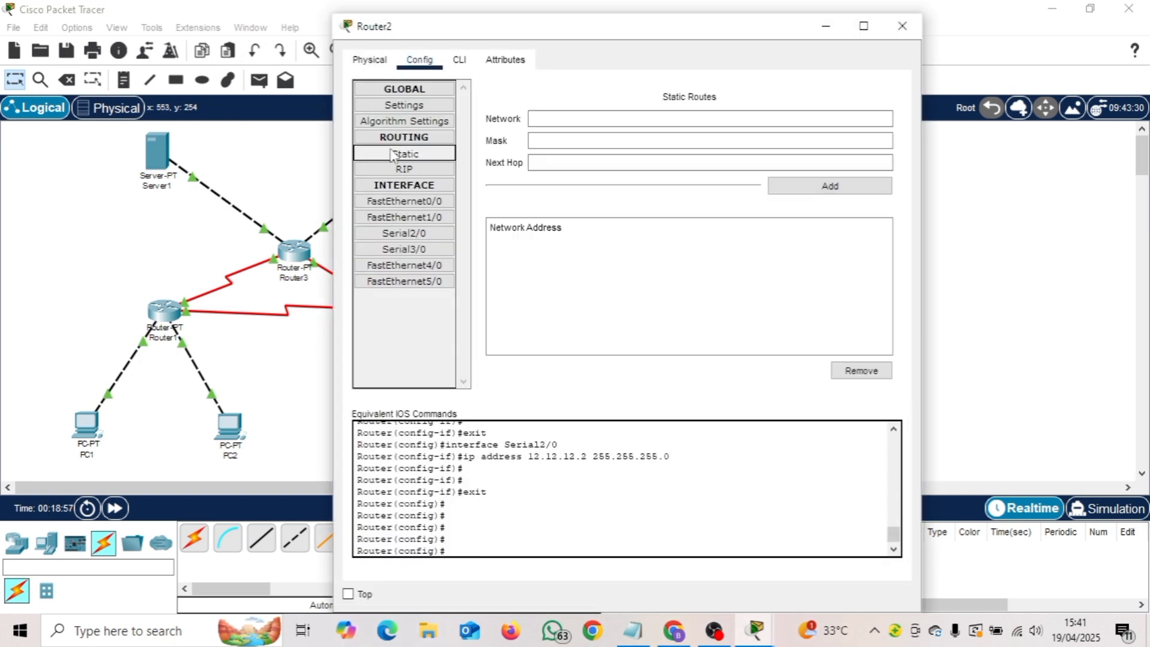
{"action": "left_click", "coordinate": [571, 123]}
{"action": "left_click_drag", "start_coordinate": [672, 26], "coordinate": [368, 12]}
{"action": "left_click", "coordinate": [634, 639]}
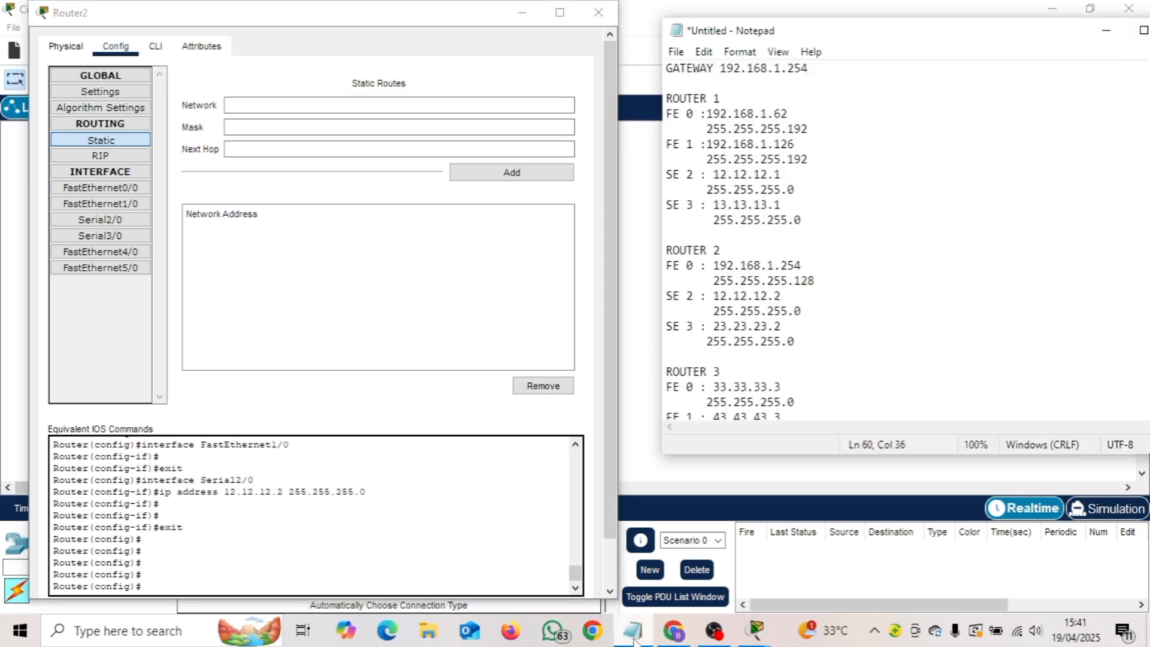
{"action": "scroll", "coordinate": [823, 204], "scroll_direction": "down", "scroll_amount": 10}
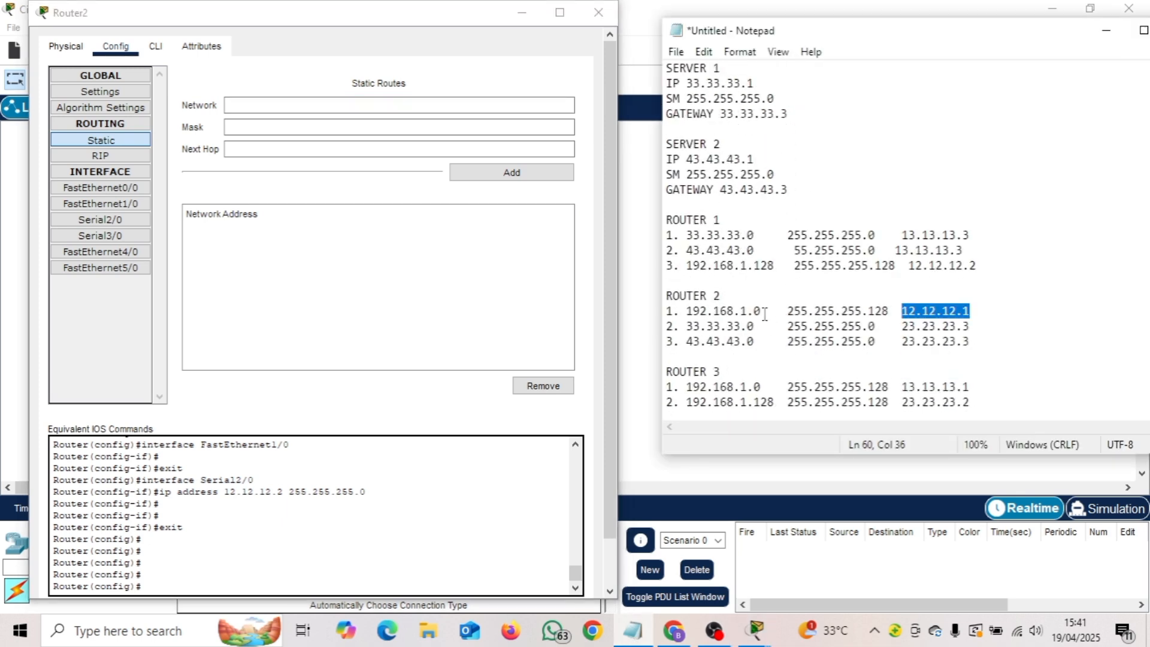
Try to add Router2's static route to 192.168.1.0, mask 255.255.255.128, next hop 12.12.12.1, using values copied from the Notepad list.
{"action": "left_click_drag", "start_coordinate": [762, 311], "coordinate": [688, 311]}
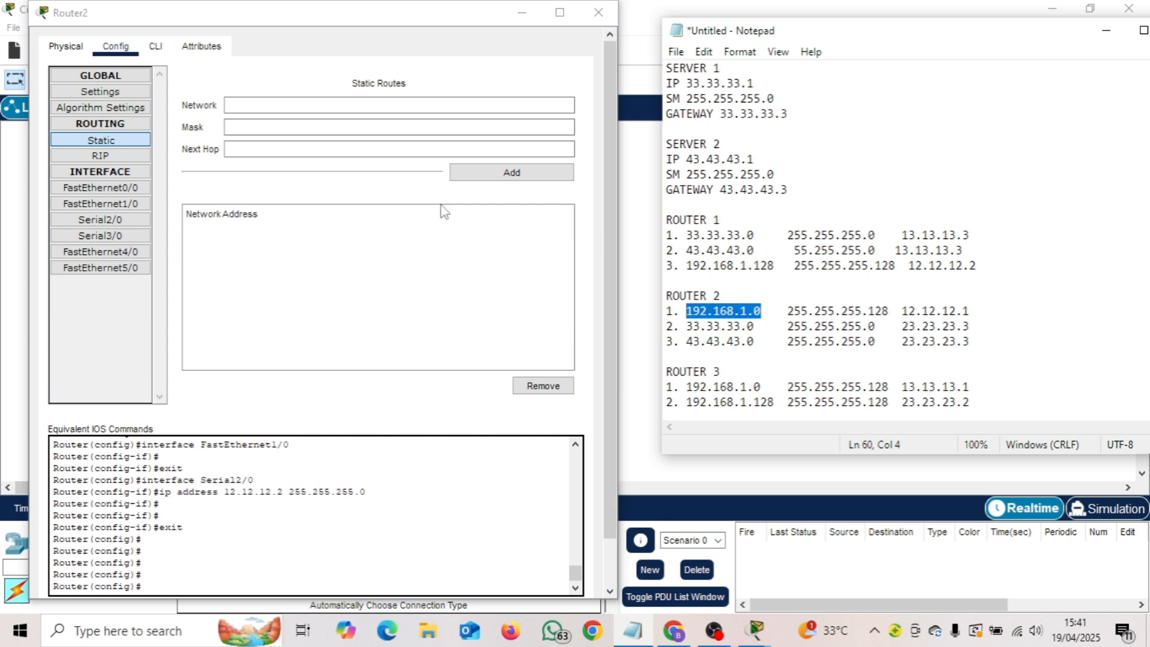
{"action": "left_click", "coordinate": [402, 105]}
{"action": "type", "text": "192.168.1.0"}
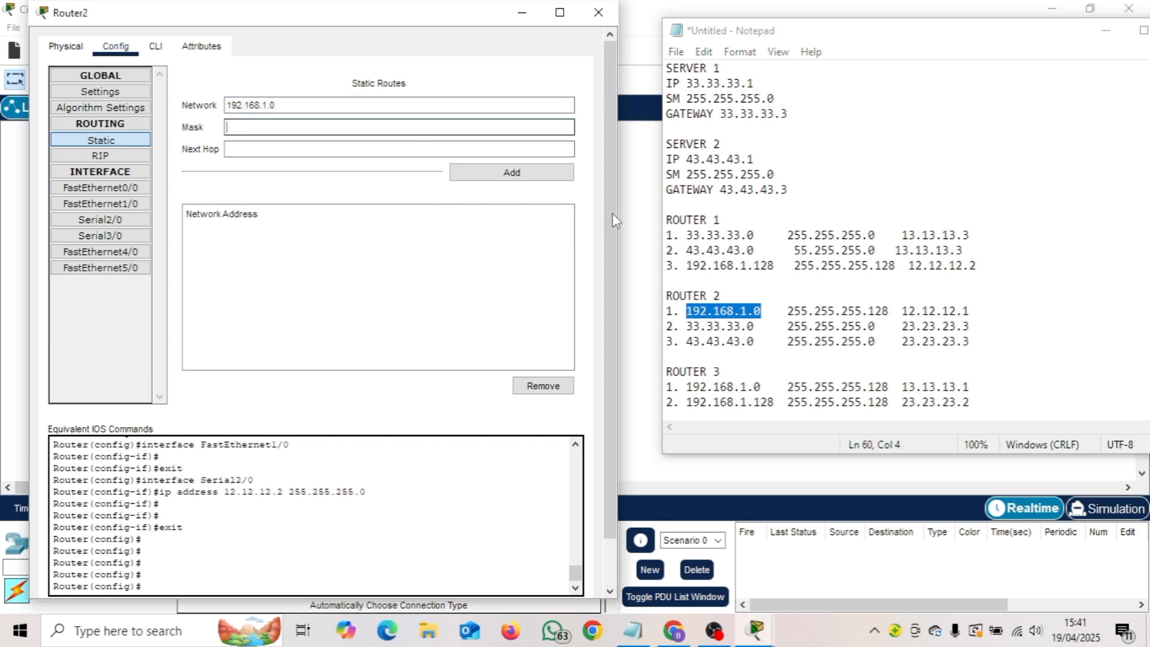
{"action": "left_click_drag", "start_coordinate": [895, 311], "coordinate": [788, 311]}
{"action": "key", "text": "ctrl+c"}
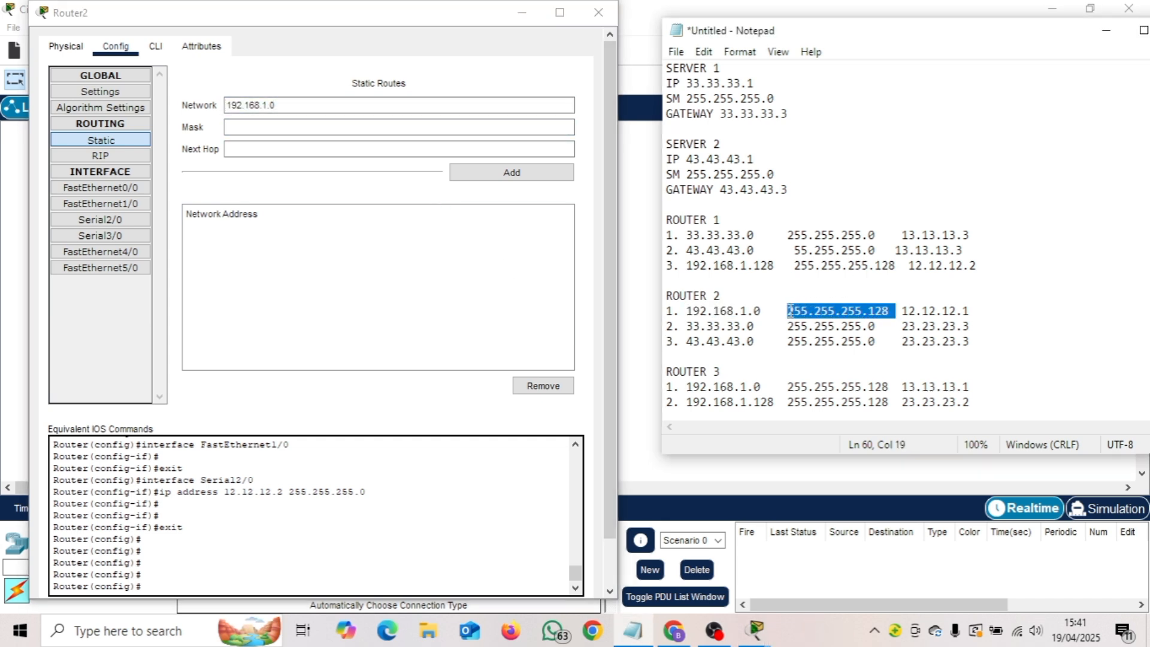
{"action": "left_click", "coordinate": [384, 128]}
{"action": "key", "text": "ctrl+v"}
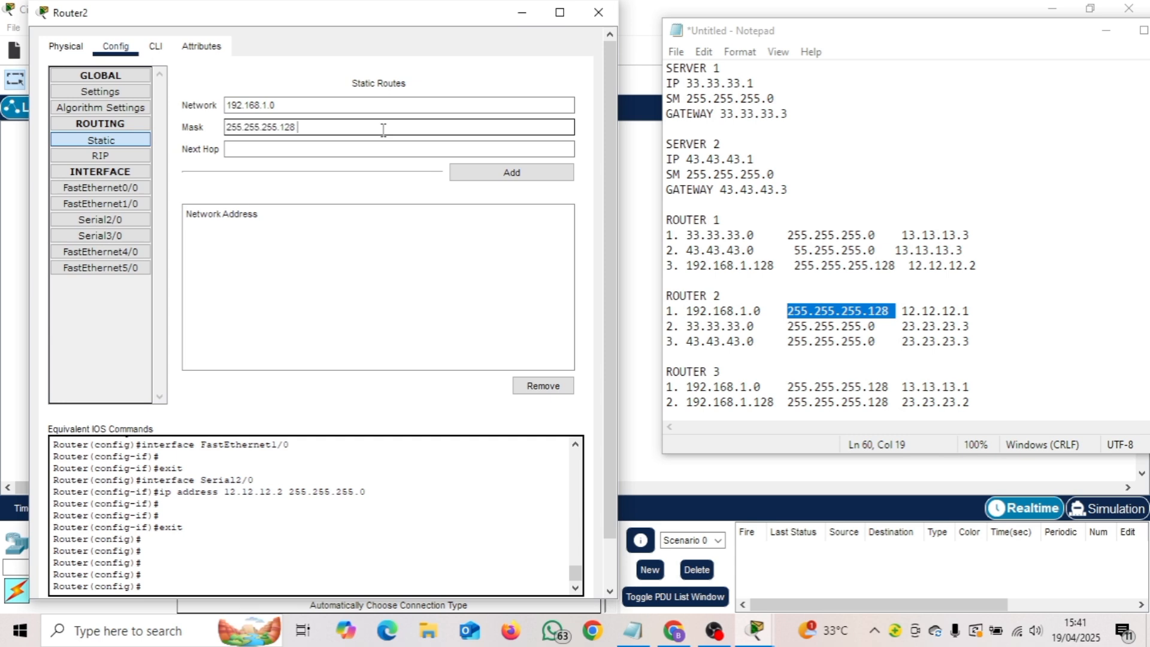
{"action": "left_click_drag", "start_coordinate": [969, 311], "coordinate": [903, 315]}
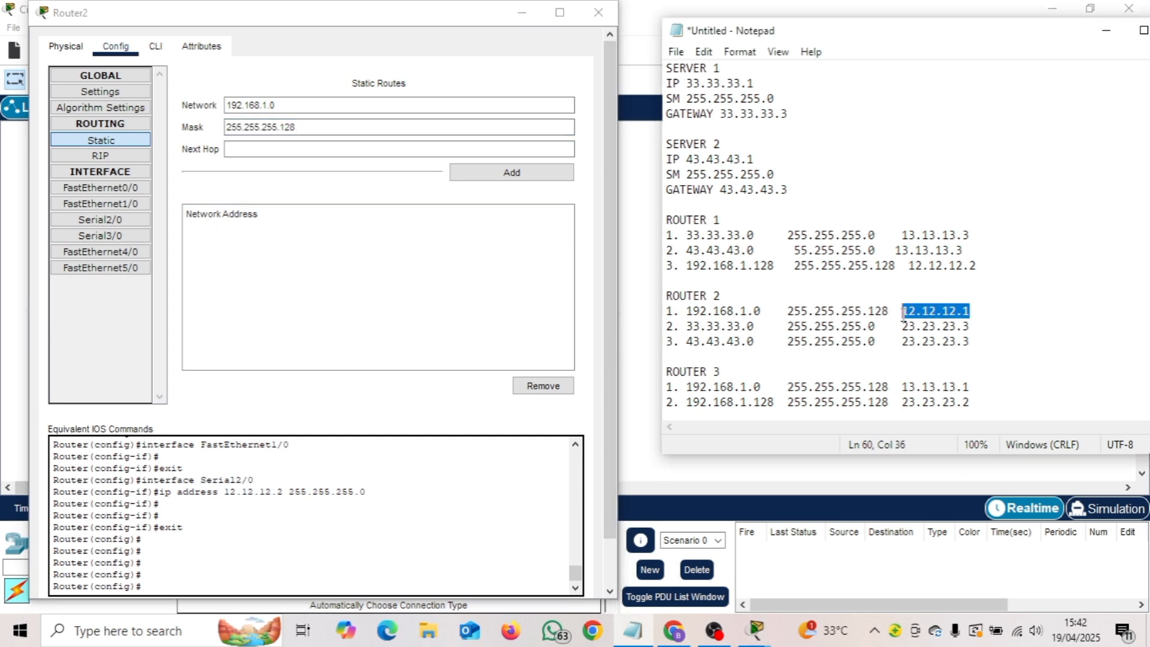
{"action": "key", "text": "ctrl+c"}
{"action": "left_click", "coordinate": [402, 149]}
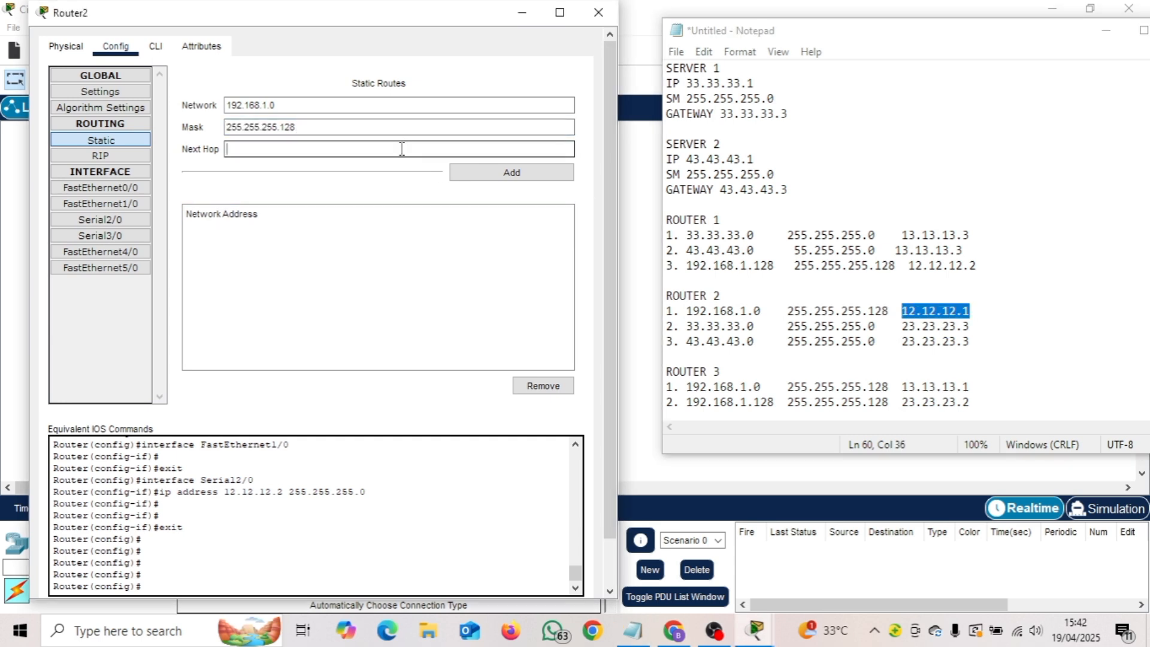
{"action": "key", "text": "ctrl+v"}
{"action": "left_click", "coordinate": [488, 172]}
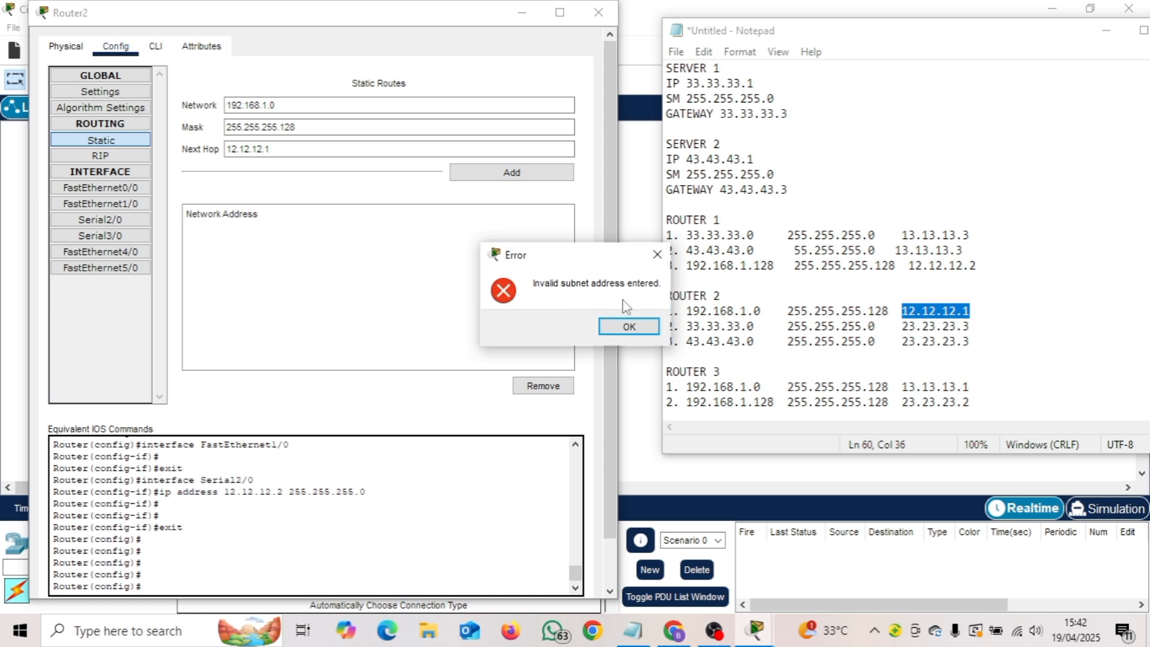
{"action": "left_click", "coordinate": [629, 325]}
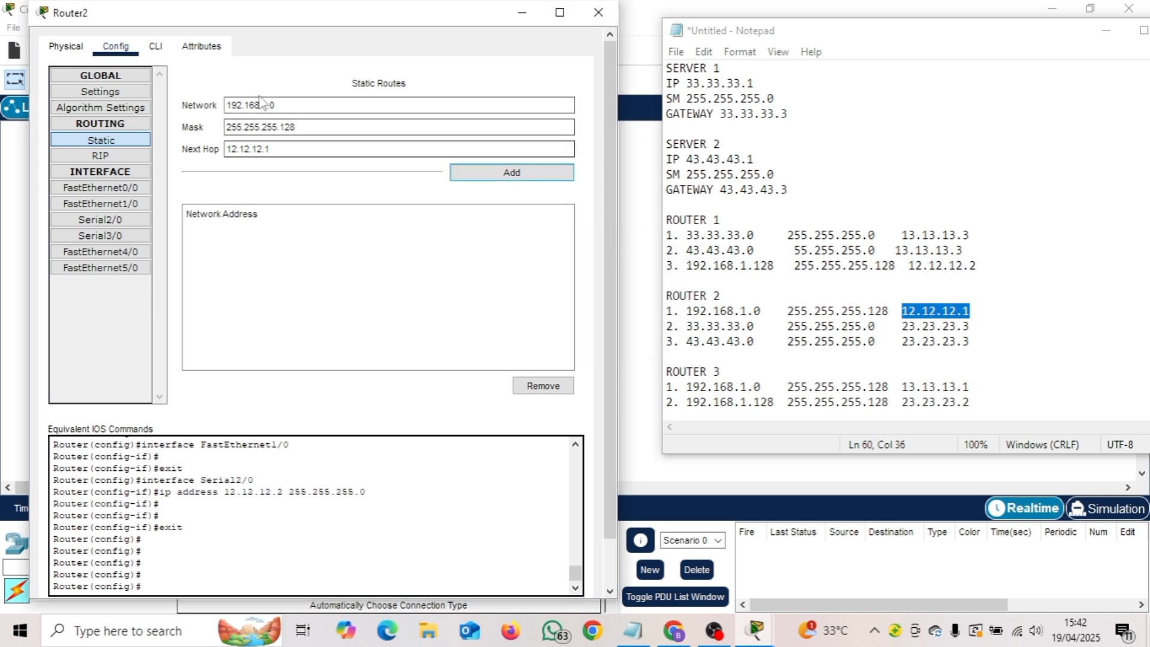
Re-enter Router2's static route with network 192.168.1.0, mask 255.255.255.128 and next hop 12.12.12.1, and add it.
{"action": "left_click_drag", "start_coordinate": [279, 108], "coordinate": [228, 95]}
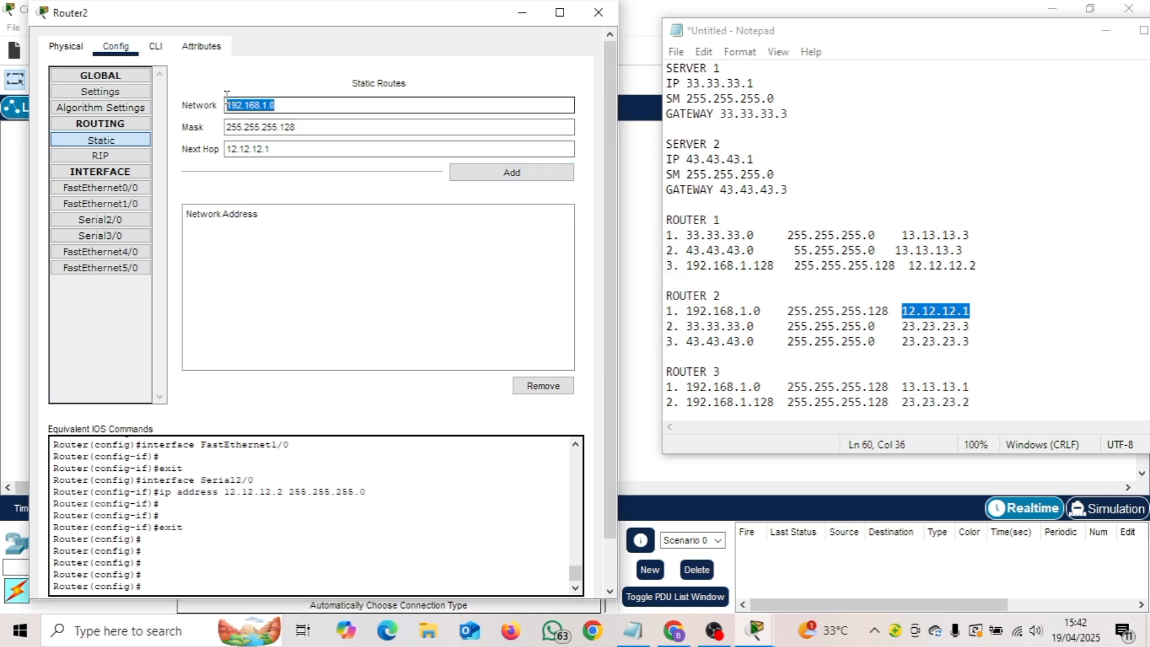
{"action": "type", "text": "1"}
{"action": "left_click", "coordinate": [306, 128]}
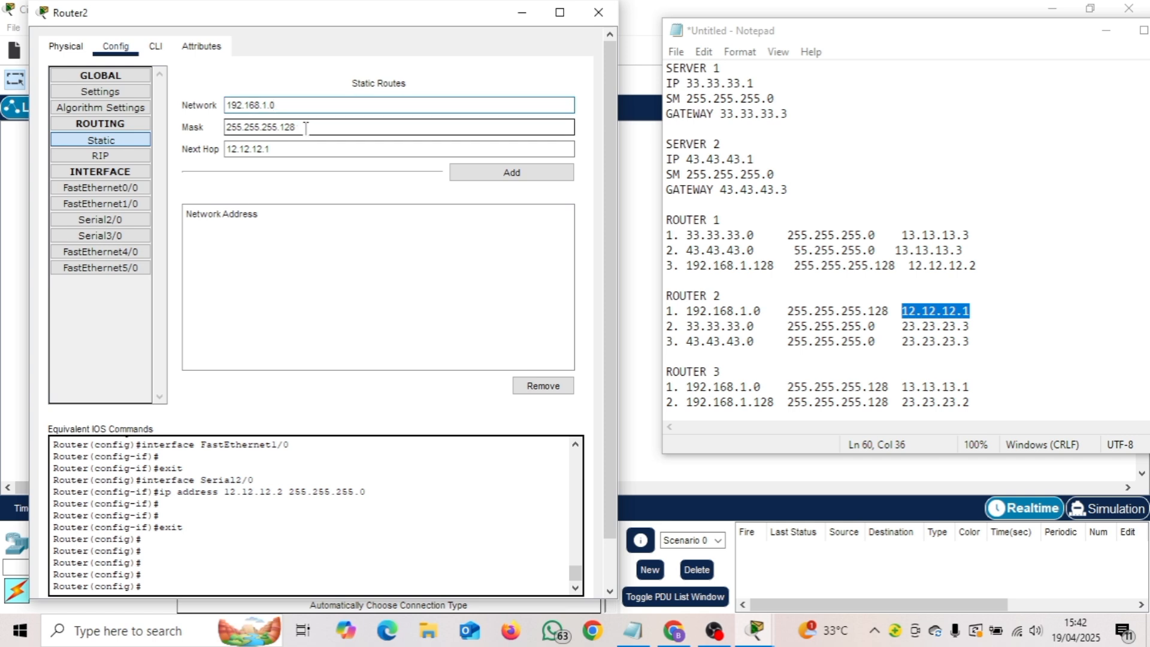
{"action": "left_click_drag", "start_coordinate": [306, 127], "coordinate": [226, 131]}
{"action": "type", "text": "255.255.255"}
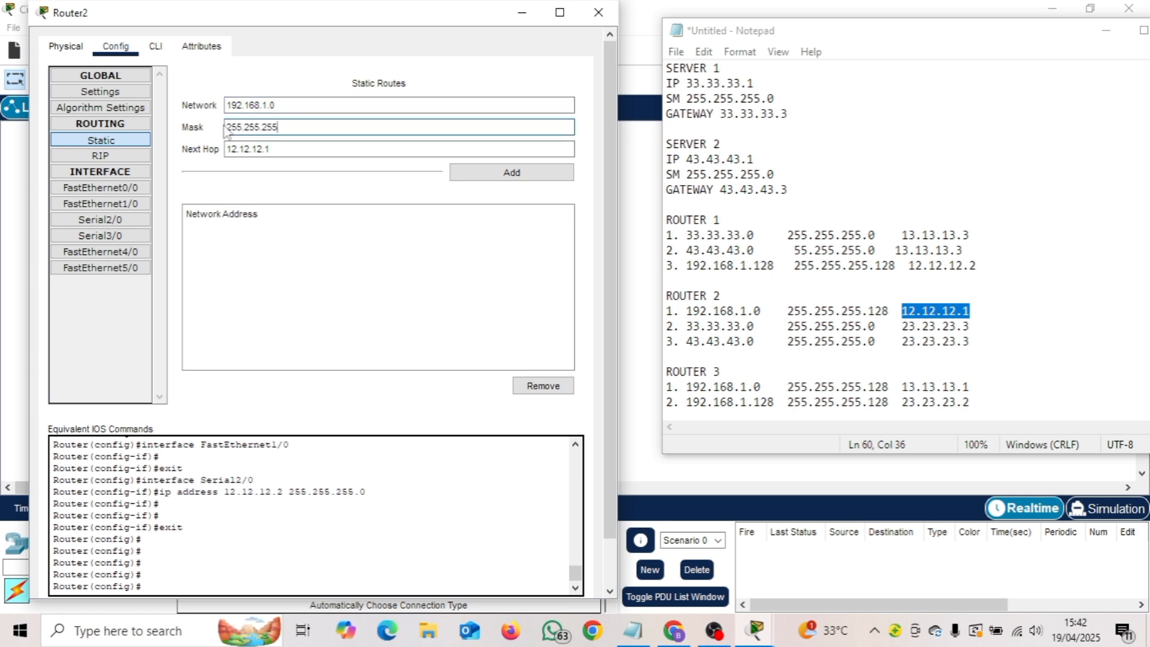
{"action": "type", "text": ".128"}
{"action": "left_click_drag", "start_coordinate": [271, 149], "coordinate": [228, 149]}
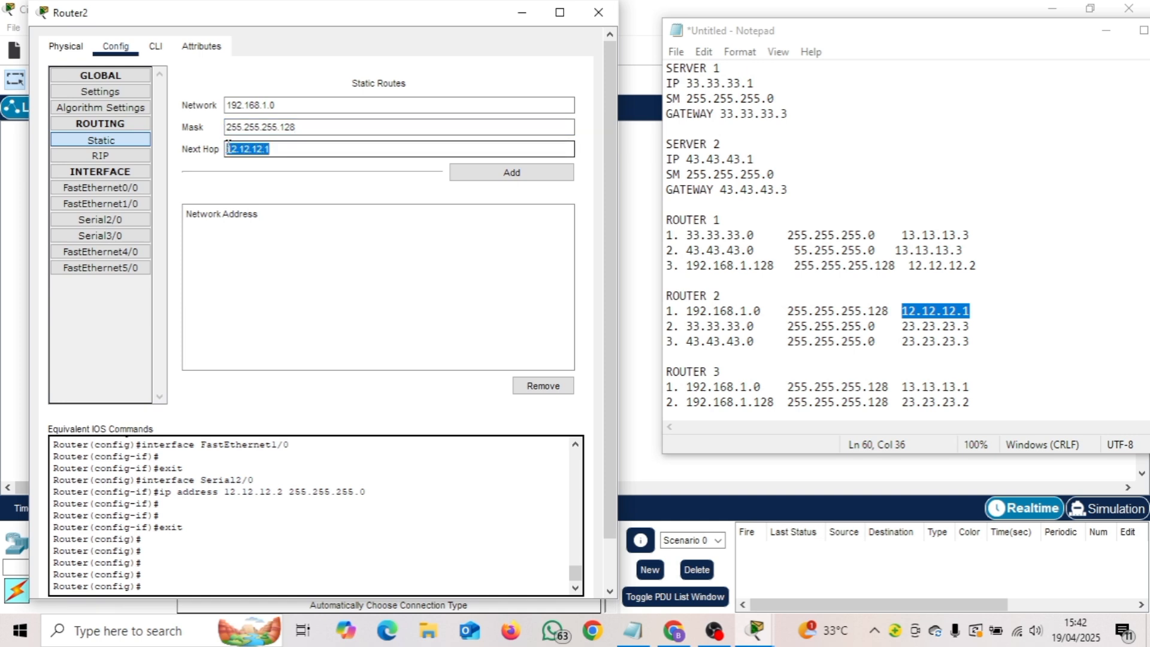
{"action": "type", "text": "12.1"}
{"action": "left_click", "coordinate": [456, 175]}
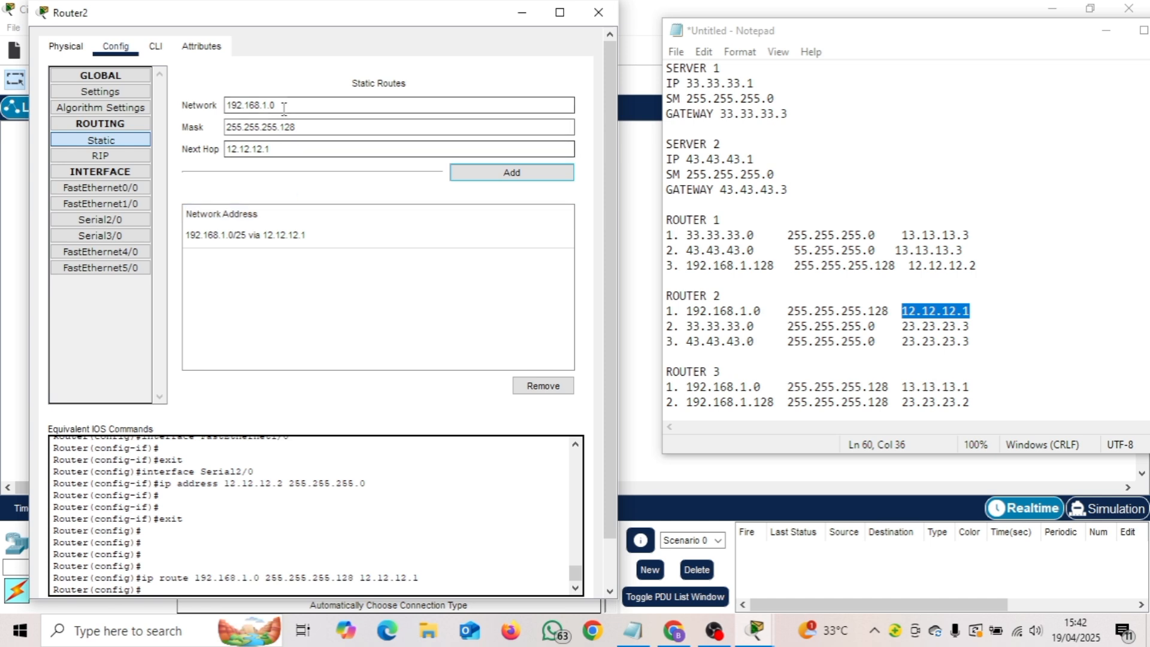
Add Router2's static route to 33.33.33.0, mask 255.255.255.0, next hop 23.23.23.3.
{"action": "left_click_drag", "start_coordinate": [285, 105], "coordinate": [228, 106]}
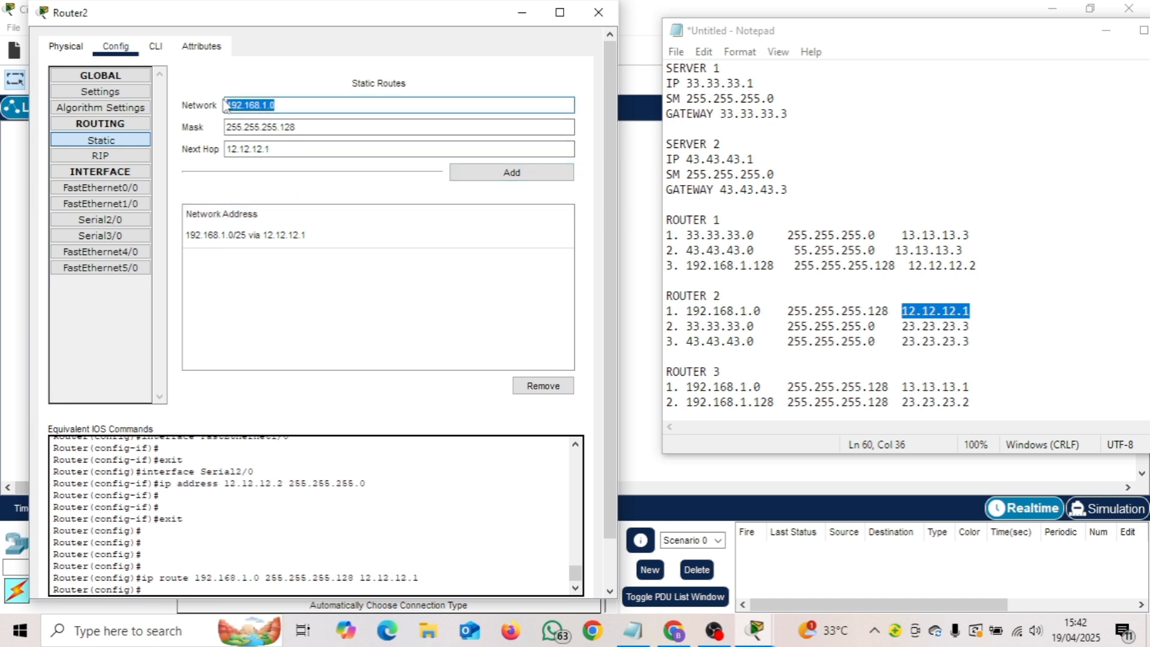
{"action": "type", "text": "33.33.33"}
{"action": "left_click_drag", "start_coordinate": [295, 127], "coordinate": [226, 152]}
{"action": "type", "text": "0"}
{"action": "type", "text": "23"}
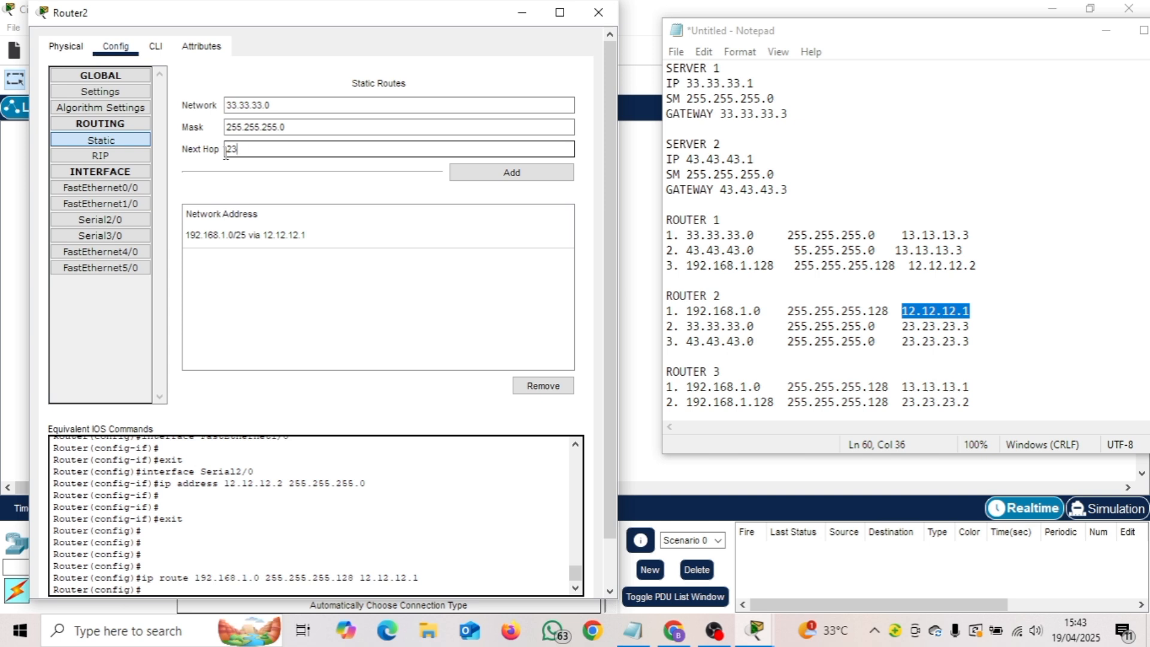
{"action": "type", "text": ".23.23.3"}
{"action": "left_click", "coordinate": [461, 173]}
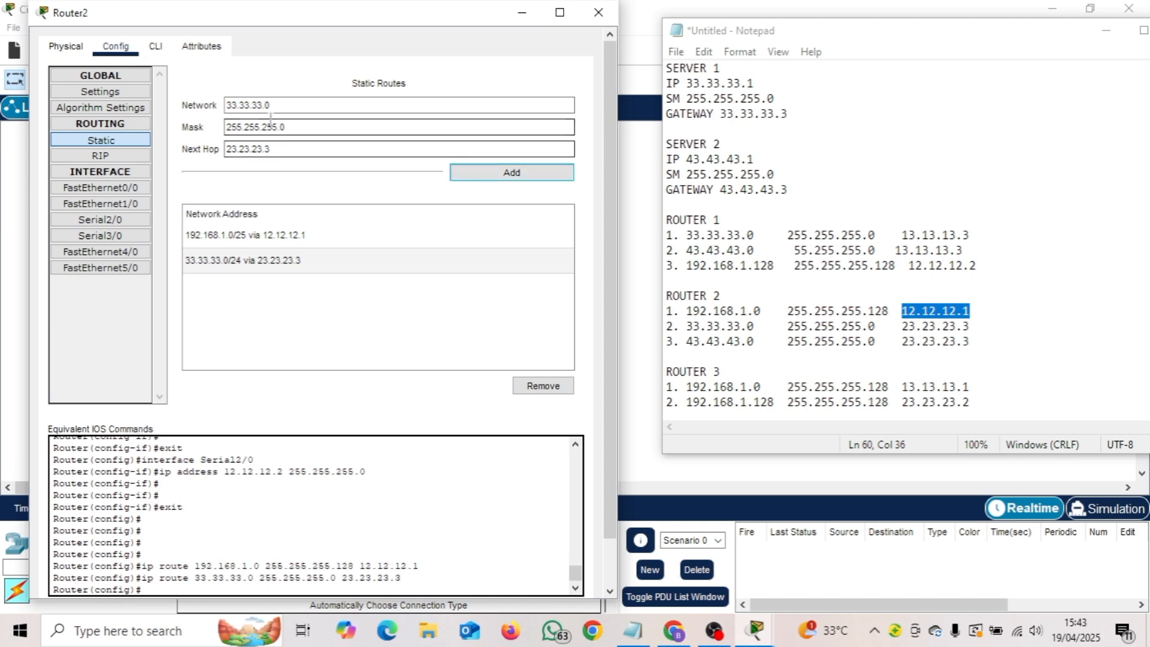
Add Router2's static route to 43.43.43.0, mask 255.255.255.0, next hop 23.23.23.3, and close the router's window.
{"action": "left_click_drag", "start_coordinate": [271, 106], "coordinate": [221, 114]}
{"action": "type", "text": "43"}
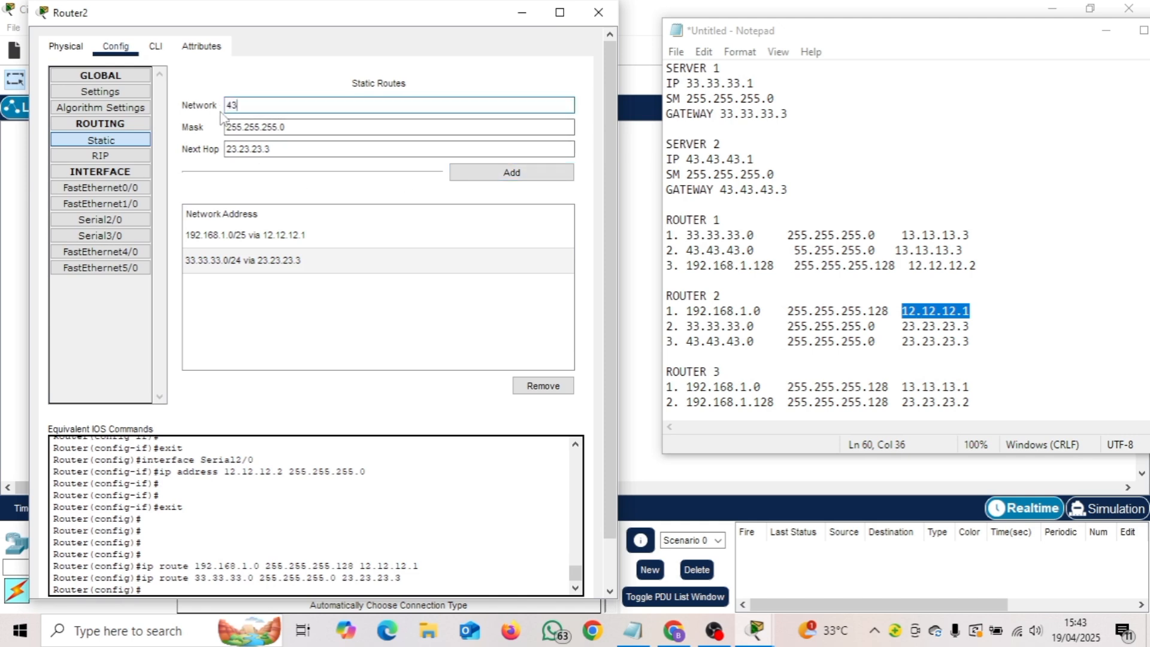
{"action": "type", "text": ".43.43.0"}
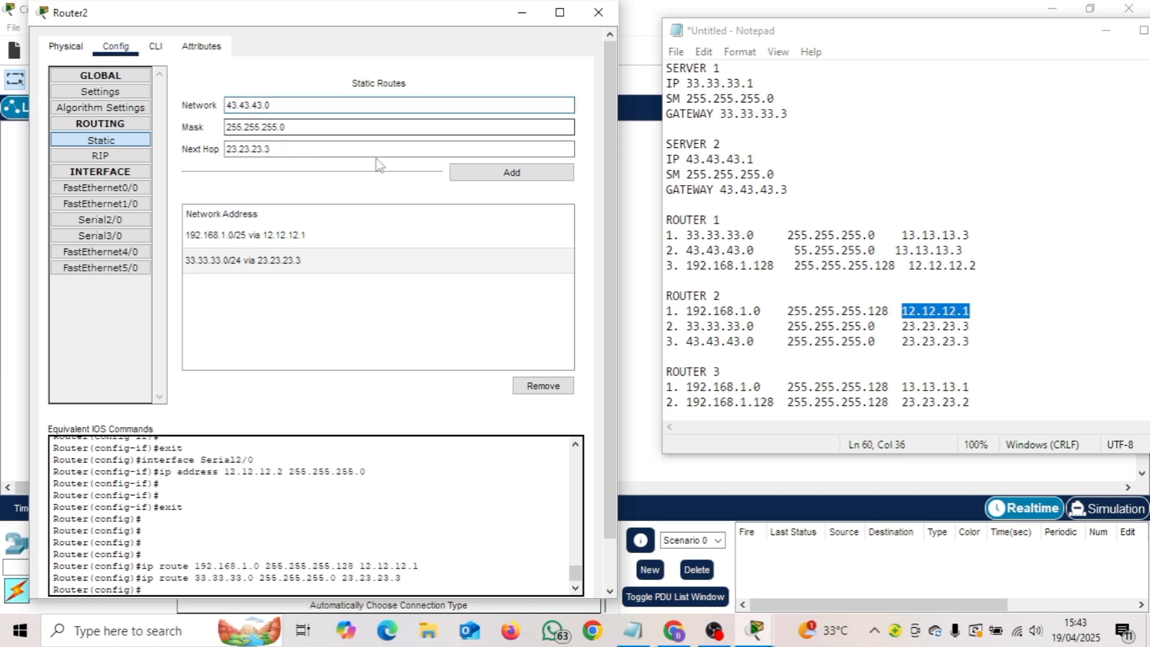
{"action": "left_click", "coordinate": [472, 172]}
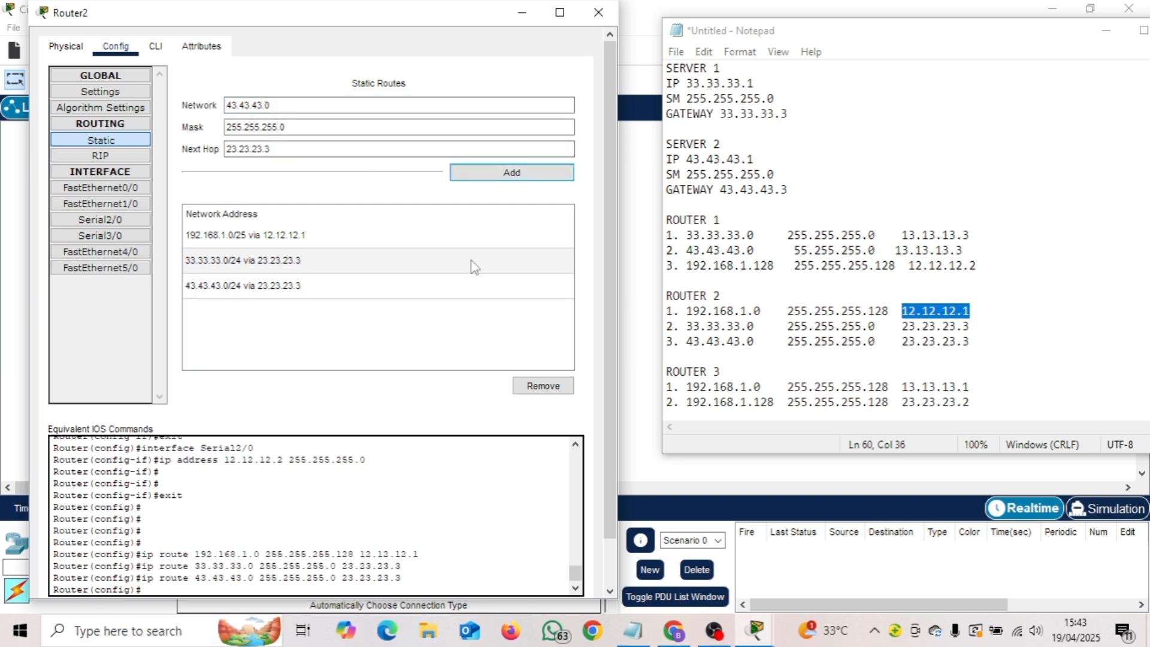
{"action": "left_click", "coordinate": [598, 12]}
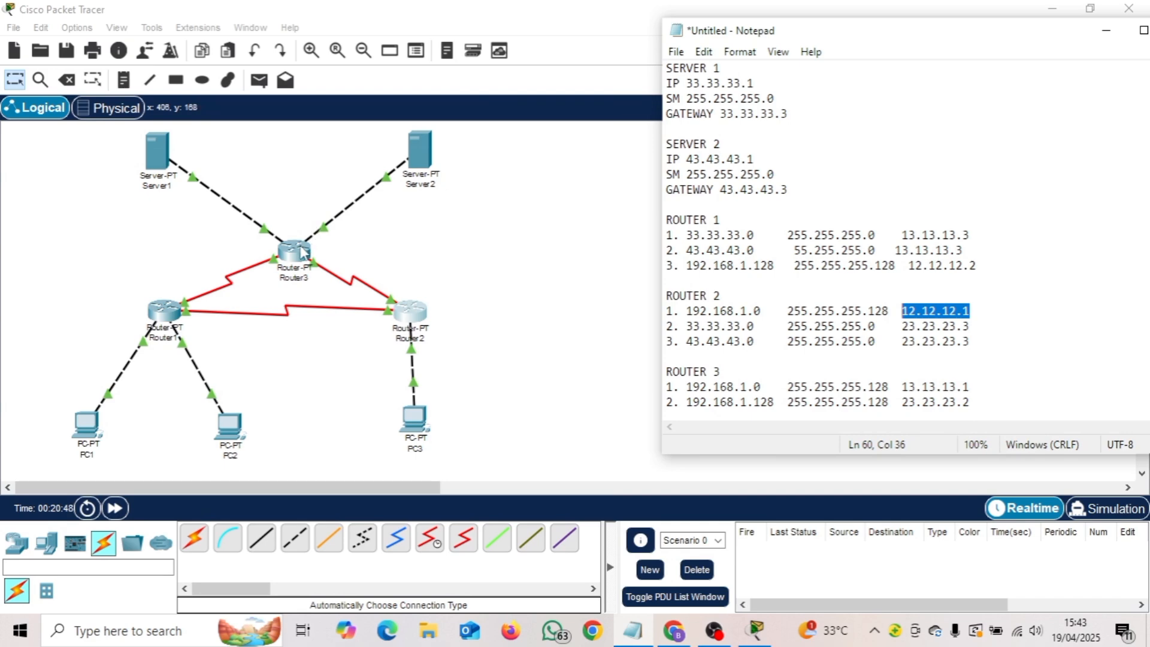
Open Router3's static routing settings and arrange the window beside the Notepad list.
{"action": "left_click", "coordinate": [303, 252]}
{"action": "left_click", "coordinate": [405, 154]}
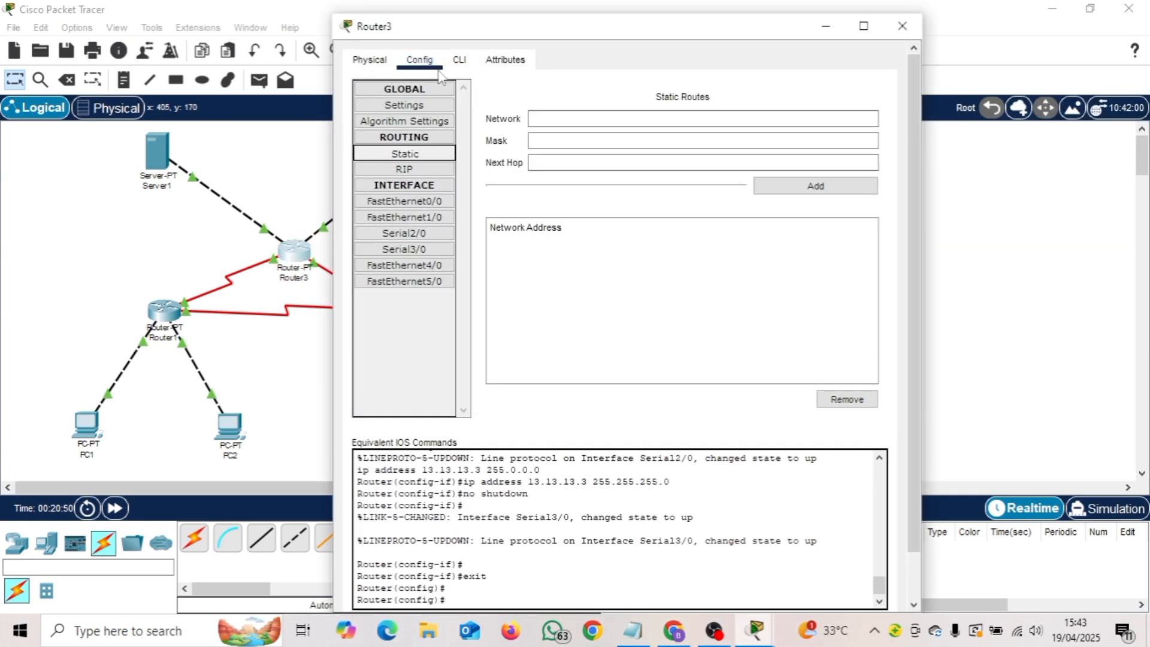
{"action": "left_click_drag", "start_coordinate": [521, 33], "coordinate": [216, 26]}
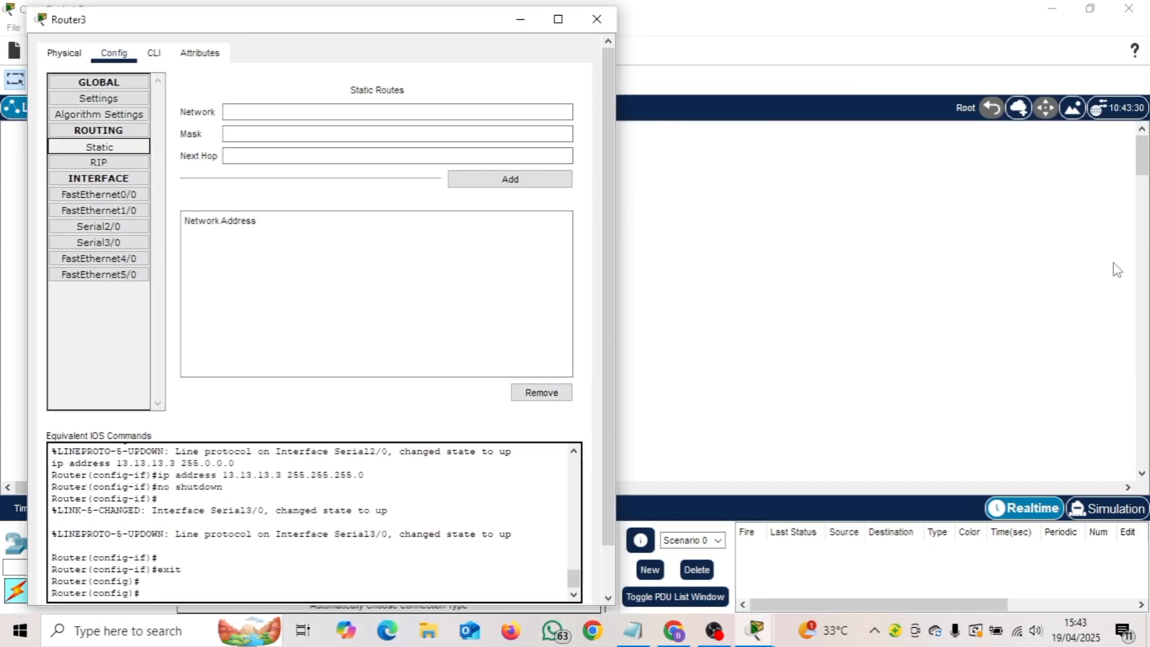
{"action": "left_click", "coordinate": [633, 630]}
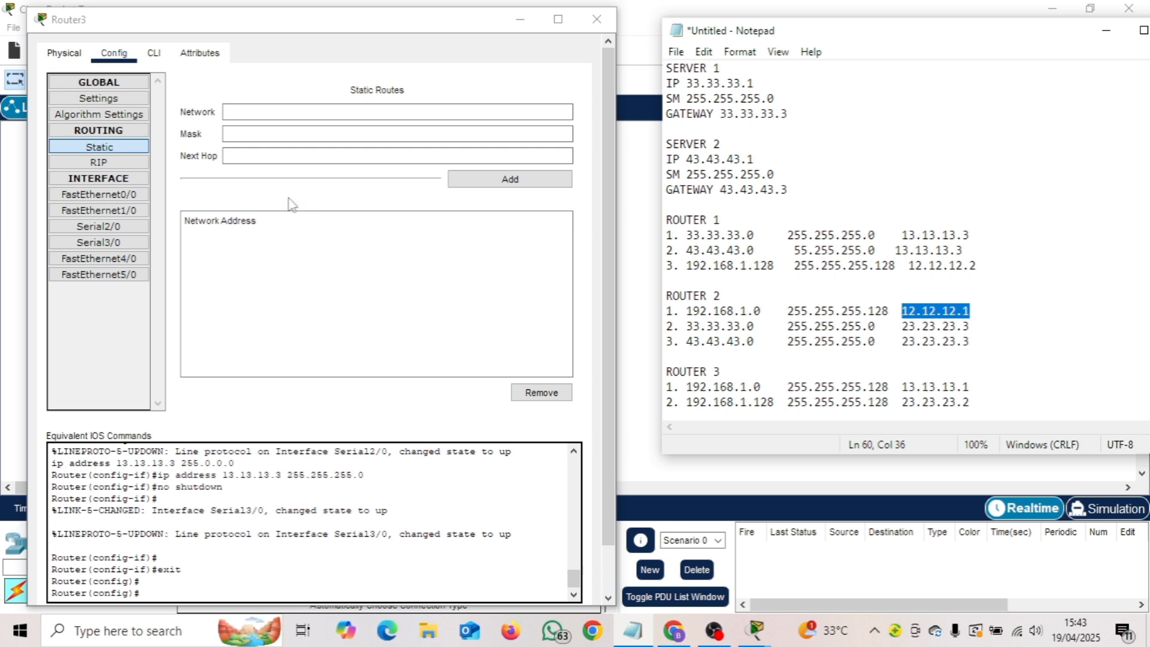
Add Router3's static route to 192.168.1.0, mask 255.255.255.128, next hop 13.13.13.1.
{"action": "left_click", "coordinate": [305, 113]}
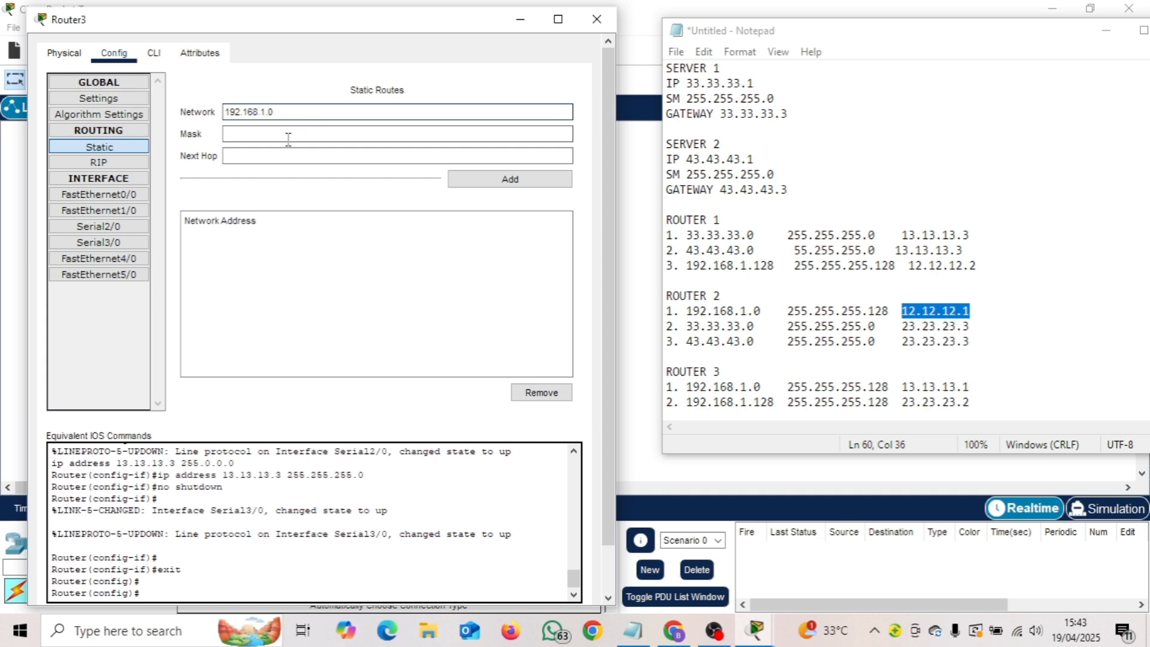
{"action": "left_click", "coordinate": [286, 136]}
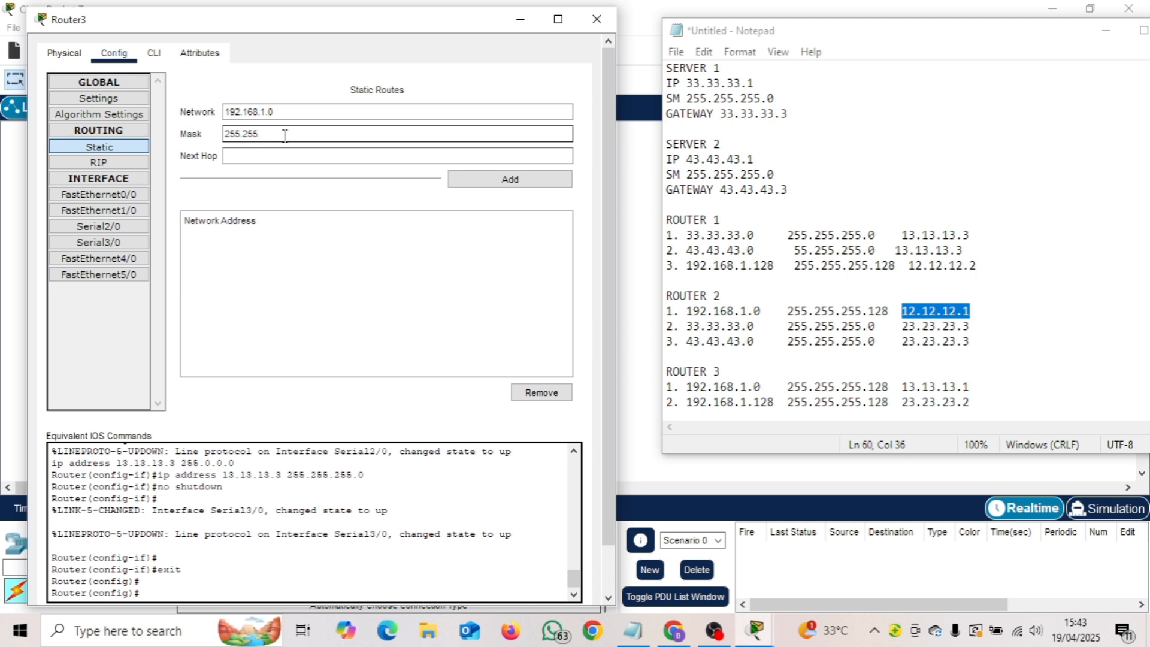
{"action": "type", "text": "255.255.255.128"}
{"action": "left_click", "coordinate": [239, 154]}
{"action": "type", "text": "13."}
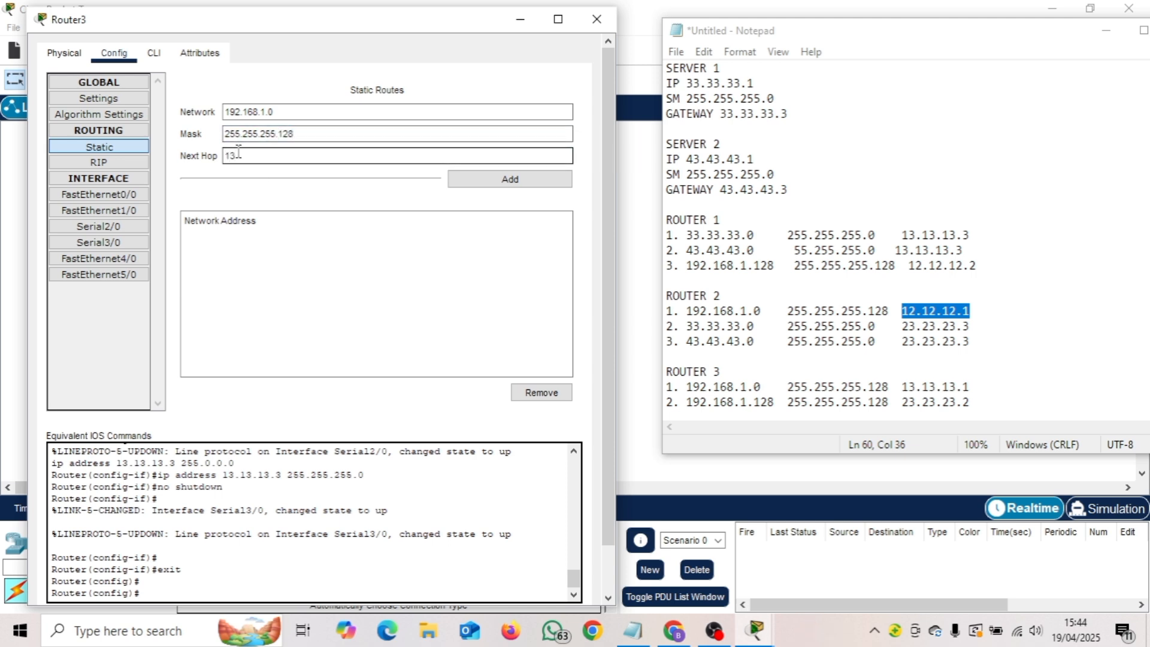
{"action": "type", "text": "13.13.1"}
{"action": "left_click", "coordinate": [457, 180]}
Add Router3's static route to 192.168.1.128, mask 255.255.255.128, next hop 23.23.23.2, and put away the router and Notepad windows.
{"action": "left_click_drag", "start_coordinate": [273, 112], "coordinate": [225, 114]}
{"action": "type", "text": "1"}
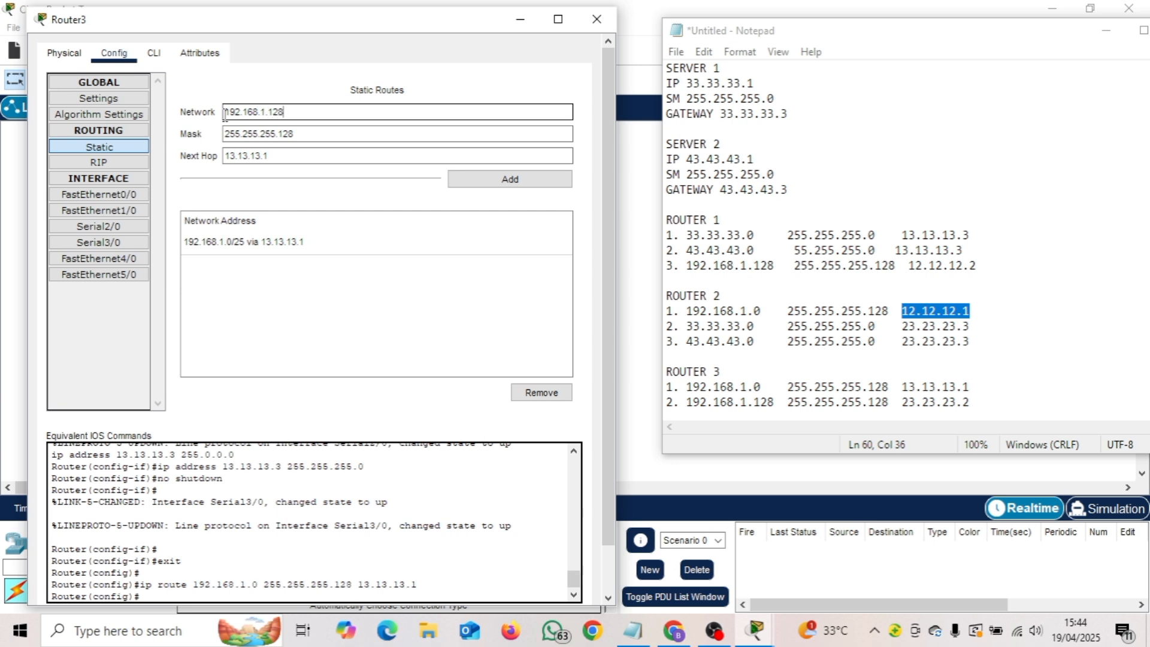
{"action": "left_click_drag", "start_coordinate": [268, 156], "coordinate": [231, 158]}
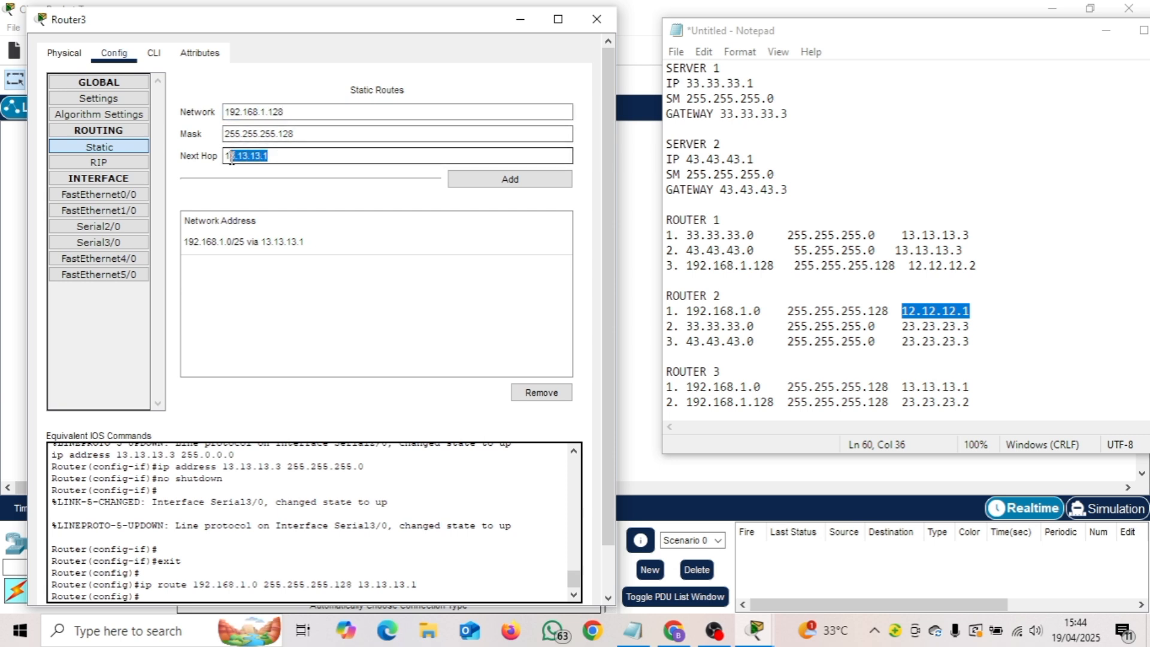
{"action": "type", "text": "2"}
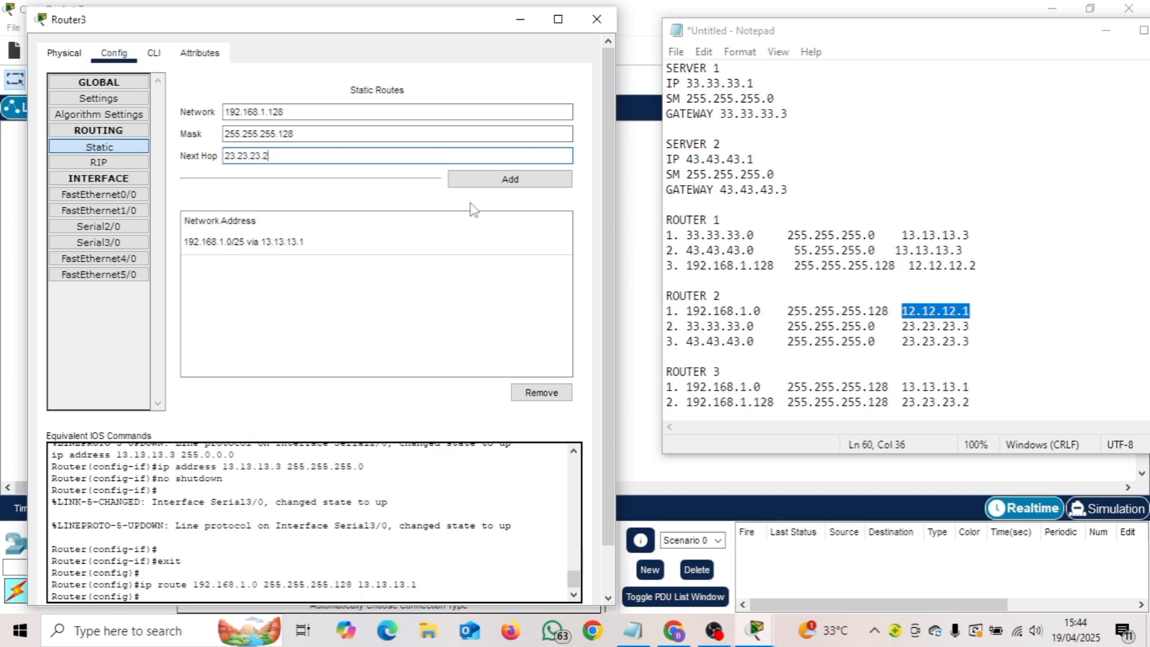
{"action": "left_click", "coordinate": [479, 180]}
{"action": "left_click", "coordinate": [597, 19]}
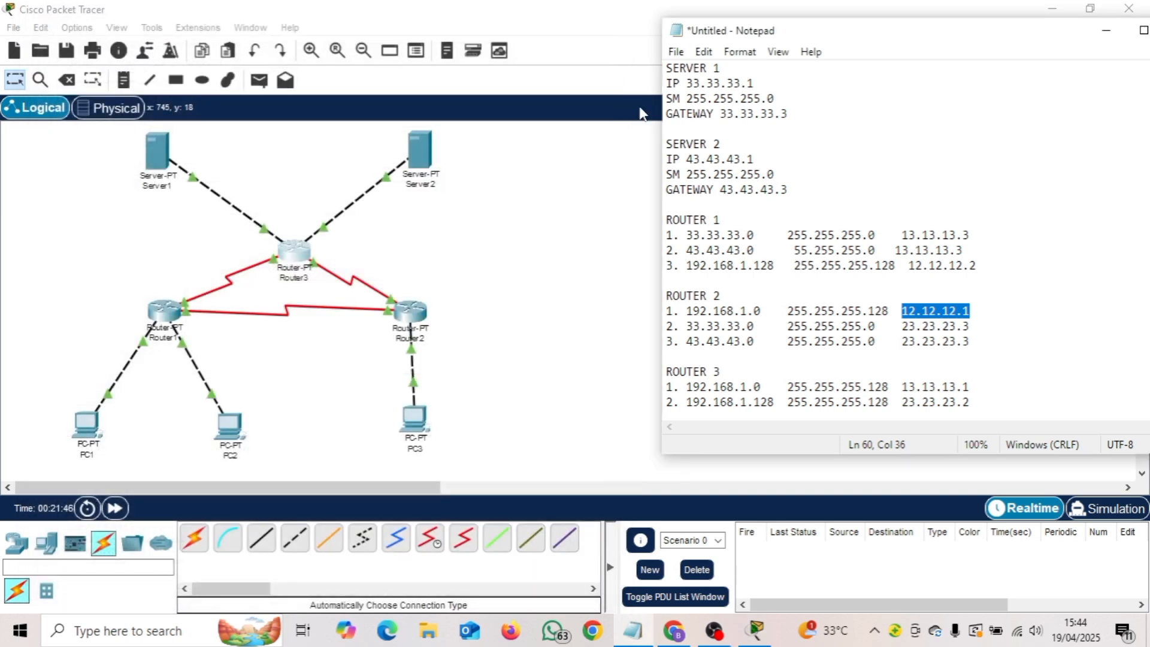
{"action": "left_click", "coordinate": [1107, 30]}
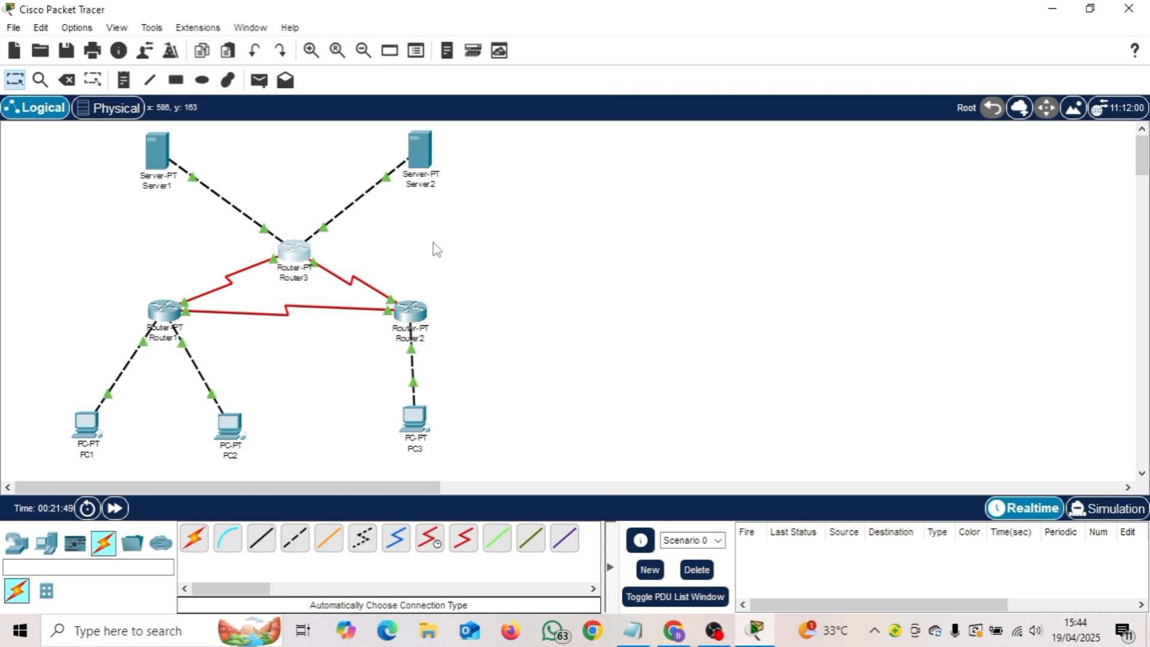
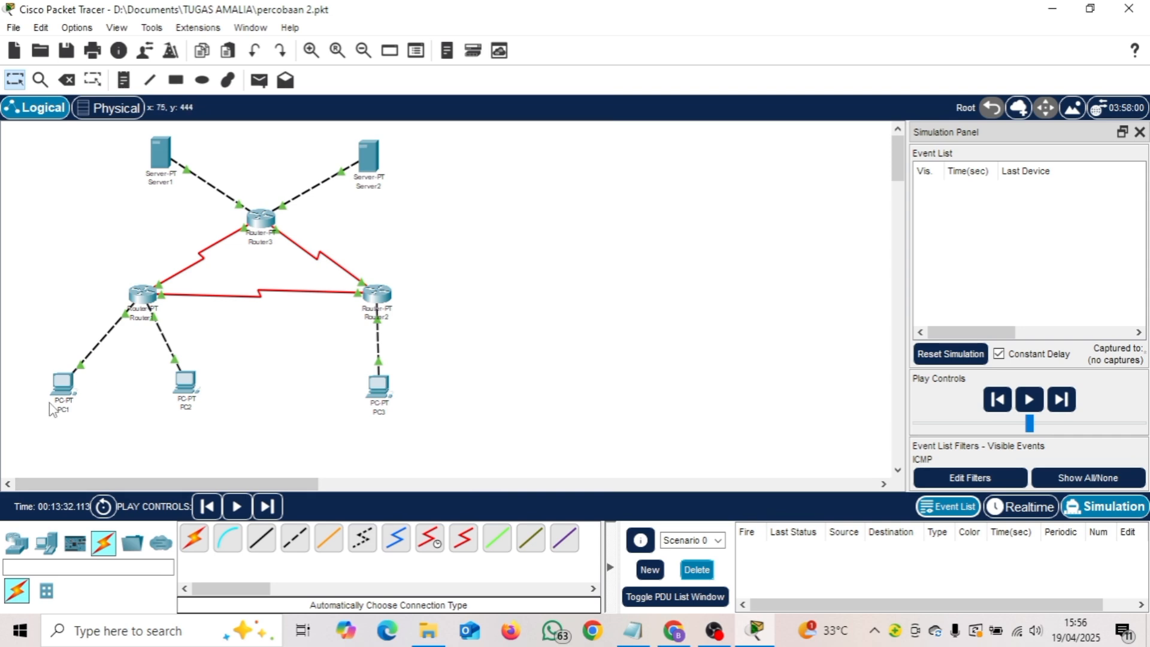
Check the first simple PDU test scenario on the static routing page in Chrome, and return to Packet Tracer.
{"action": "left_click", "coordinate": [673, 630]}
{"action": "scroll", "coordinate": [549, 422], "scroll_direction": "up", "scroll_amount": 5}
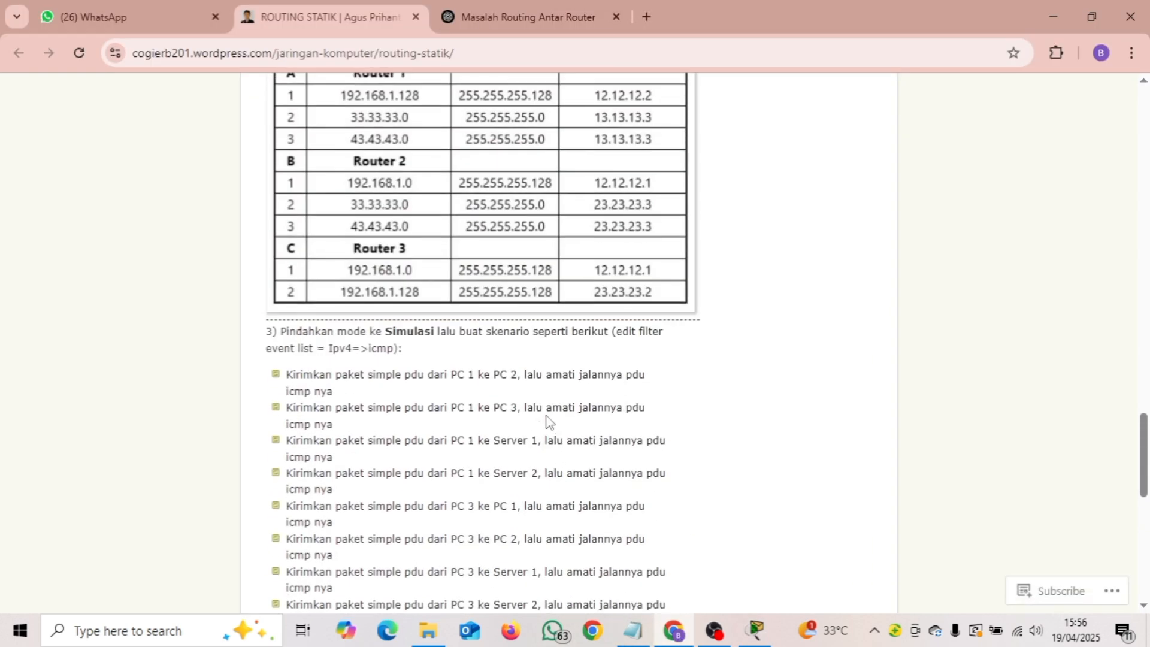
{"action": "left_click_drag", "start_coordinate": [526, 375], "coordinate": [453, 379]}
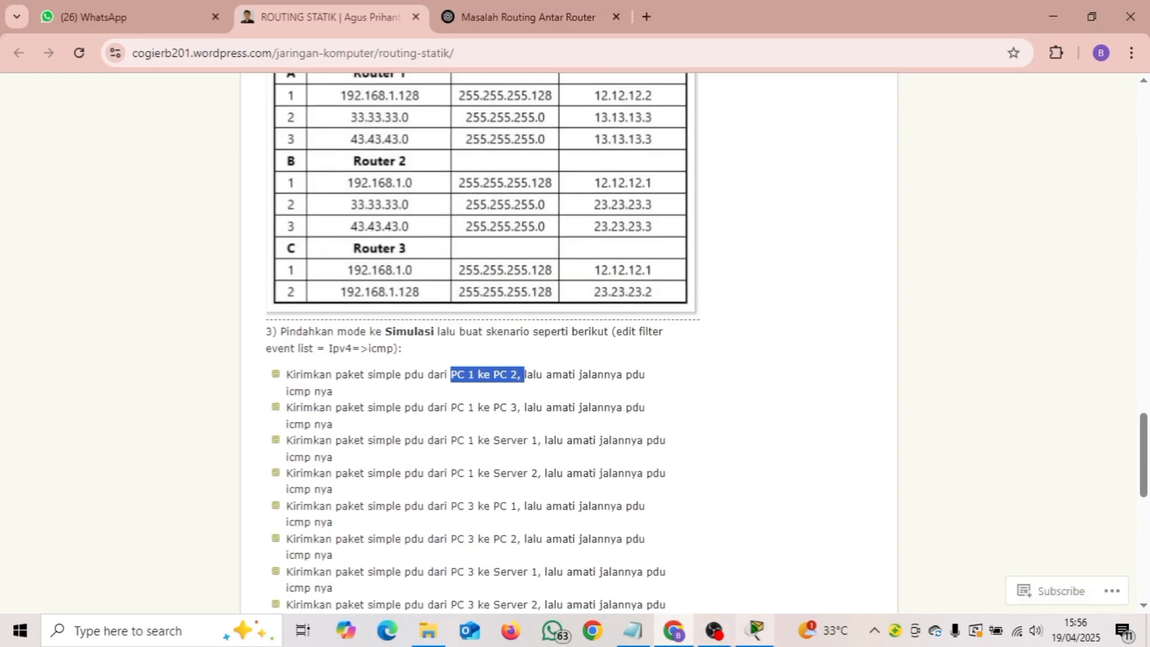
{"action": "left_click", "coordinate": [756, 630]}
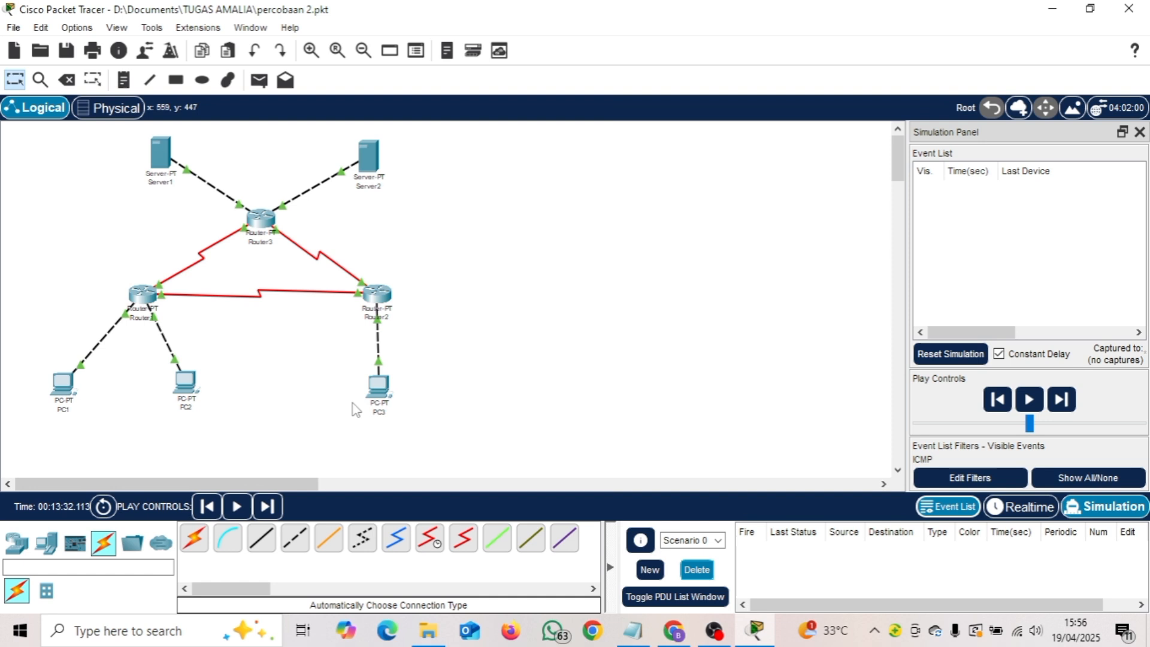
Send a simple PDU from PC1 to PC2 and step the simulation forward until the reply returns to PC1.
{"action": "left_click", "coordinate": [259, 79]}
{"action": "left_click", "coordinate": [62, 385]}
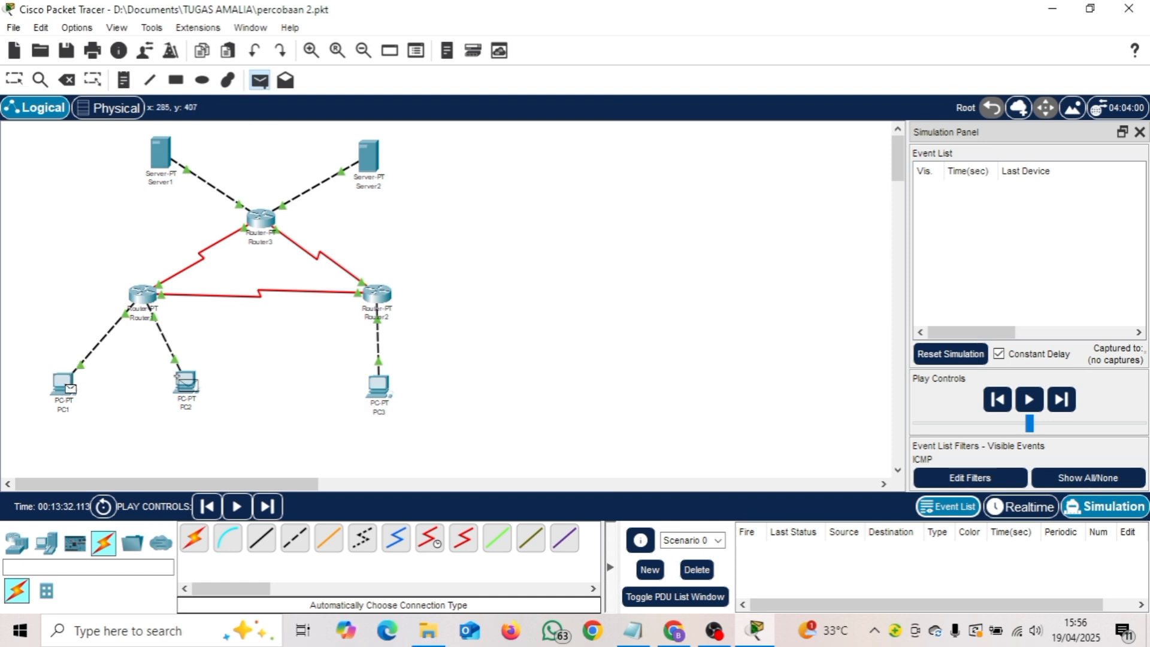
{"action": "left_click", "coordinate": [185, 382]}
{"action": "left_click", "coordinate": [1066, 401]}
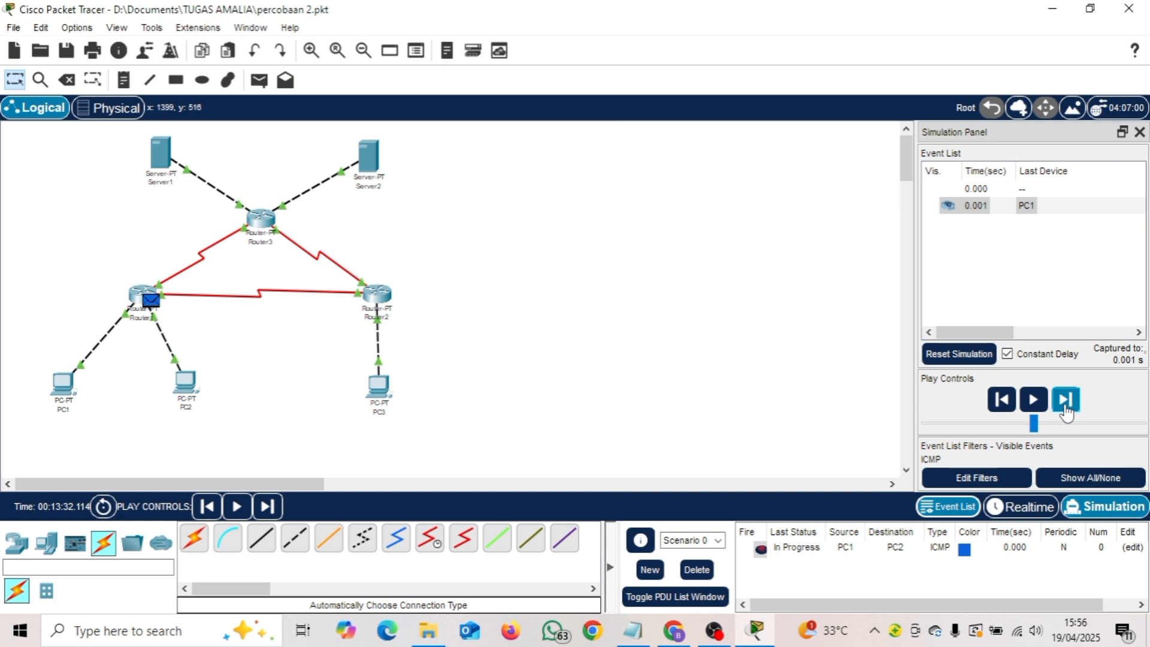
{"action": "left_click", "coordinate": [1066, 402]}
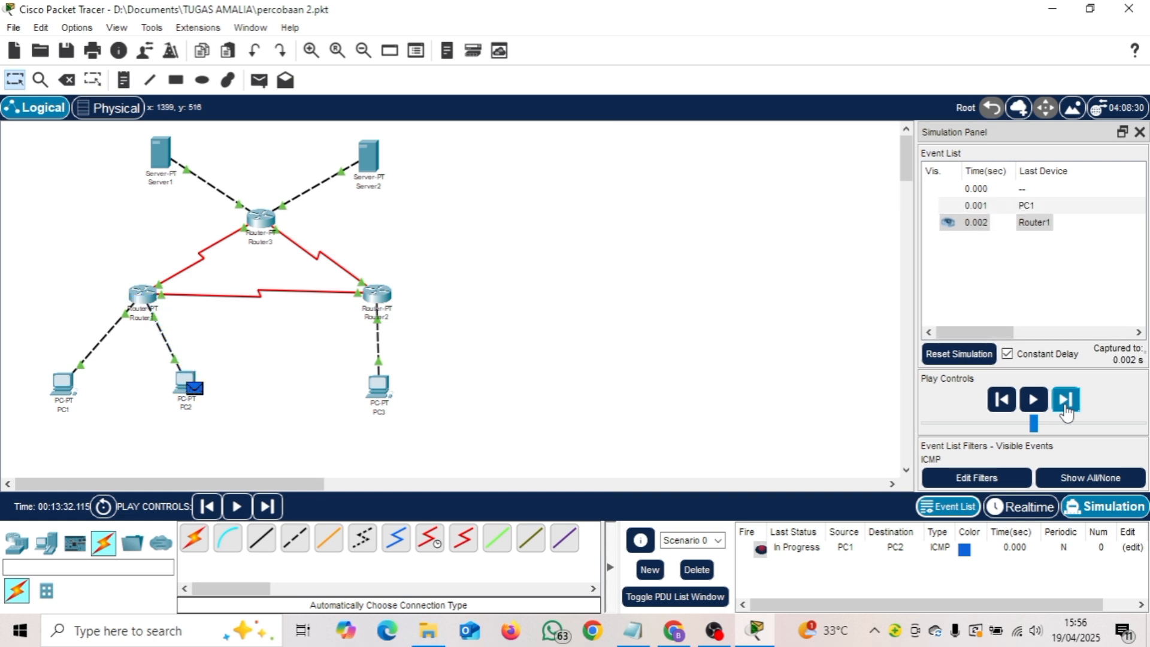
{"action": "left_click", "coordinate": [1065, 402]}
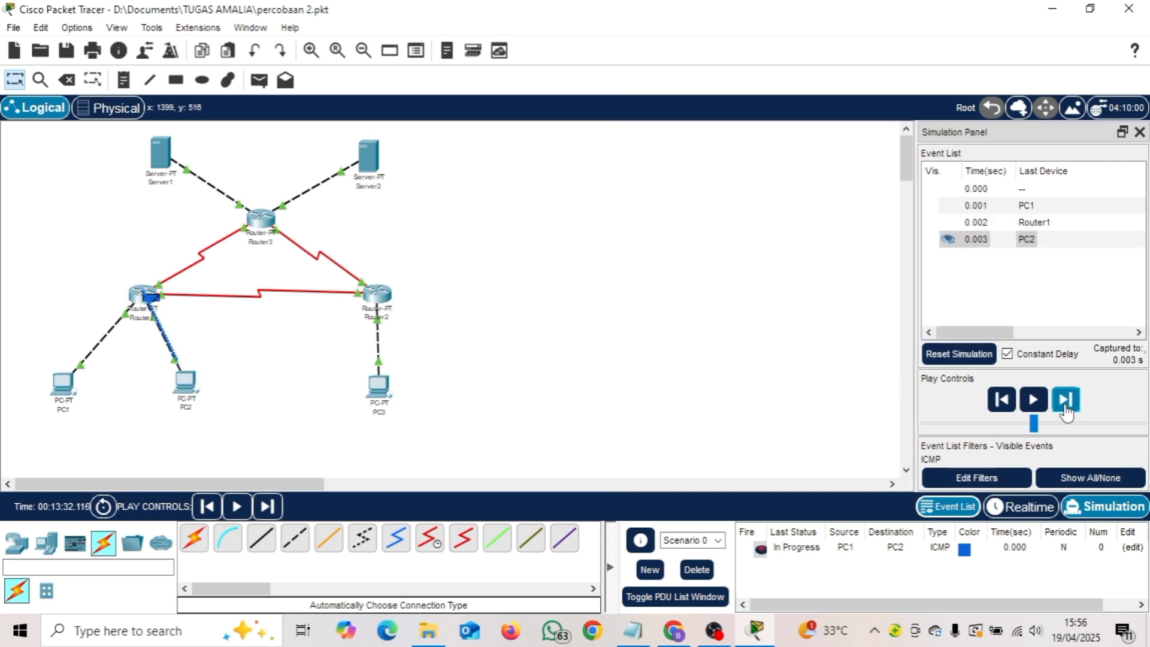
{"action": "left_click", "coordinate": [1065, 402]}
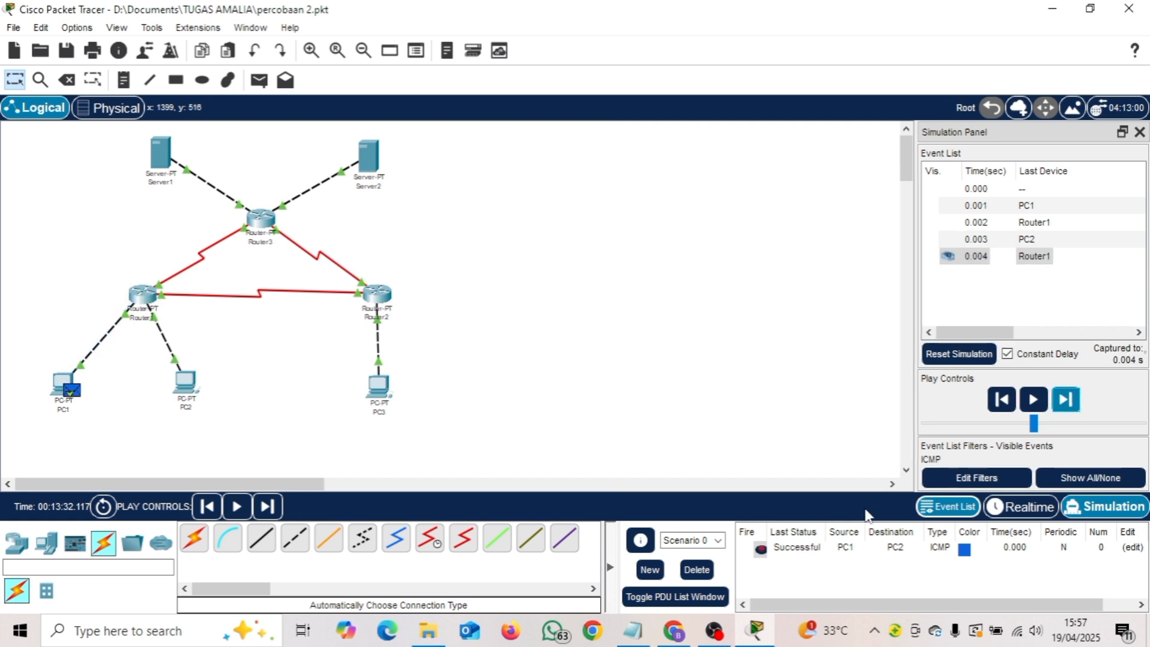
Delete the PC1-to-PC2 test scenario and mark the PC 1 to PC 3 test on the static routing page in Chrome.
{"action": "left_click", "coordinate": [698, 570]}
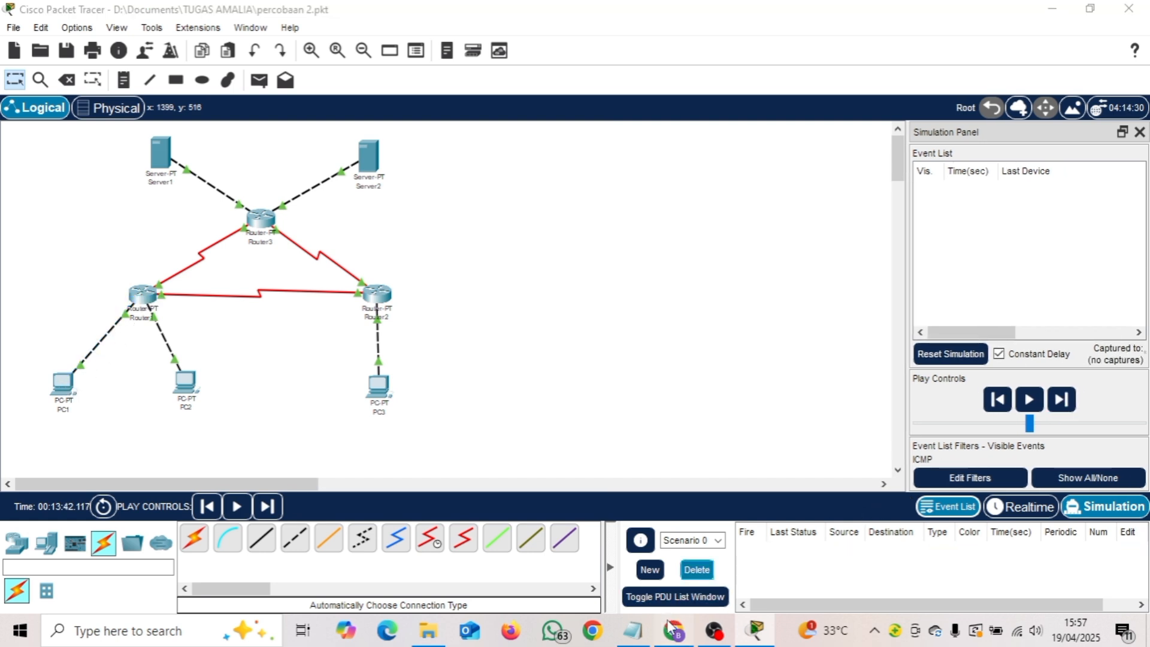
{"action": "left_click", "coordinate": [673, 630]}
{"action": "left_click_drag", "start_coordinate": [520, 409], "coordinate": [449, 415]}
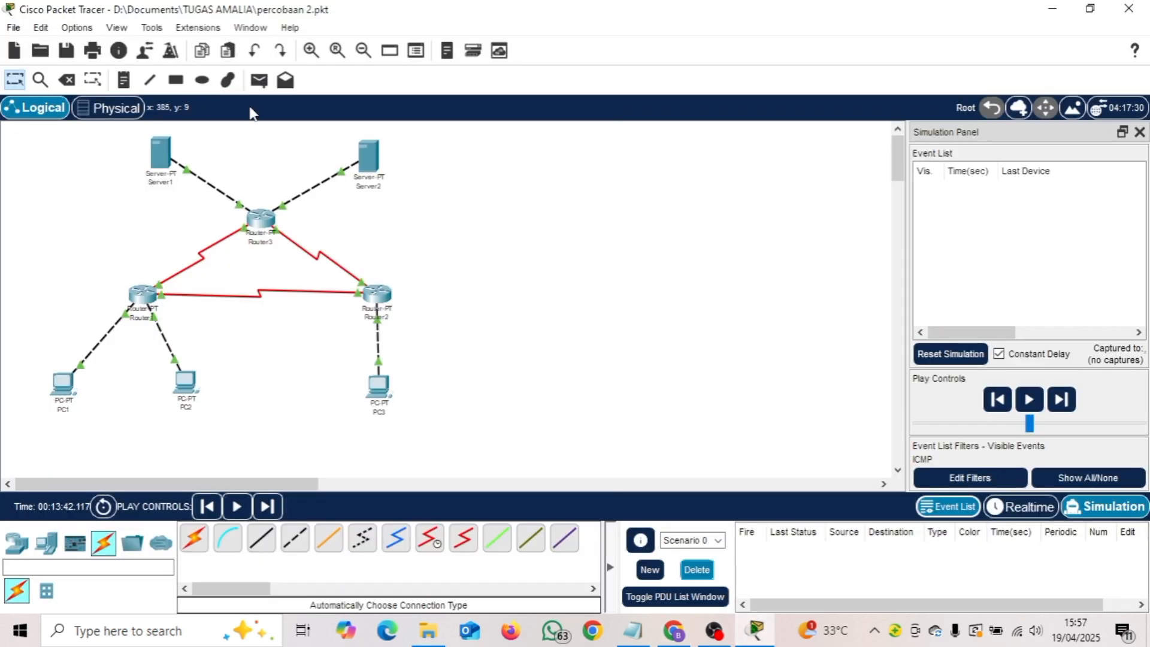
Send a simple PDU from PC1 to PC3 in Packet Tracer and step the simulation until the reply returns to PC1.
{"action": "left_click", "coordinate": [258, 79]}
{"action": "left_click", "coordinate": [65, 382]}
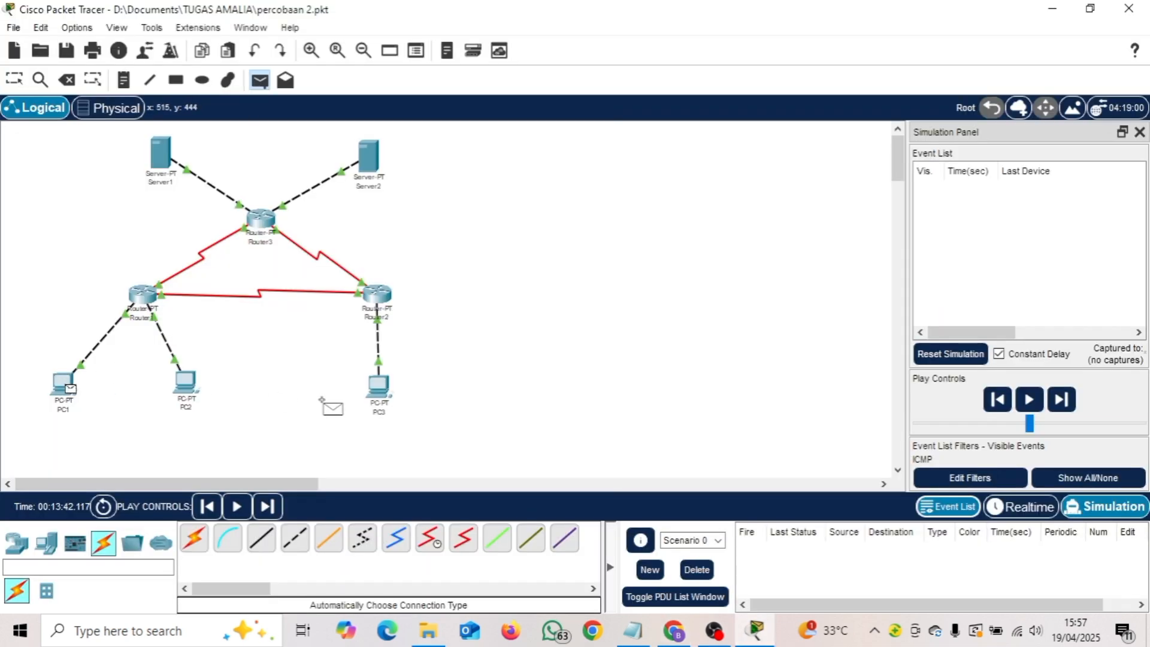
{"action": "left_click", "coordinate": [379, 386]}
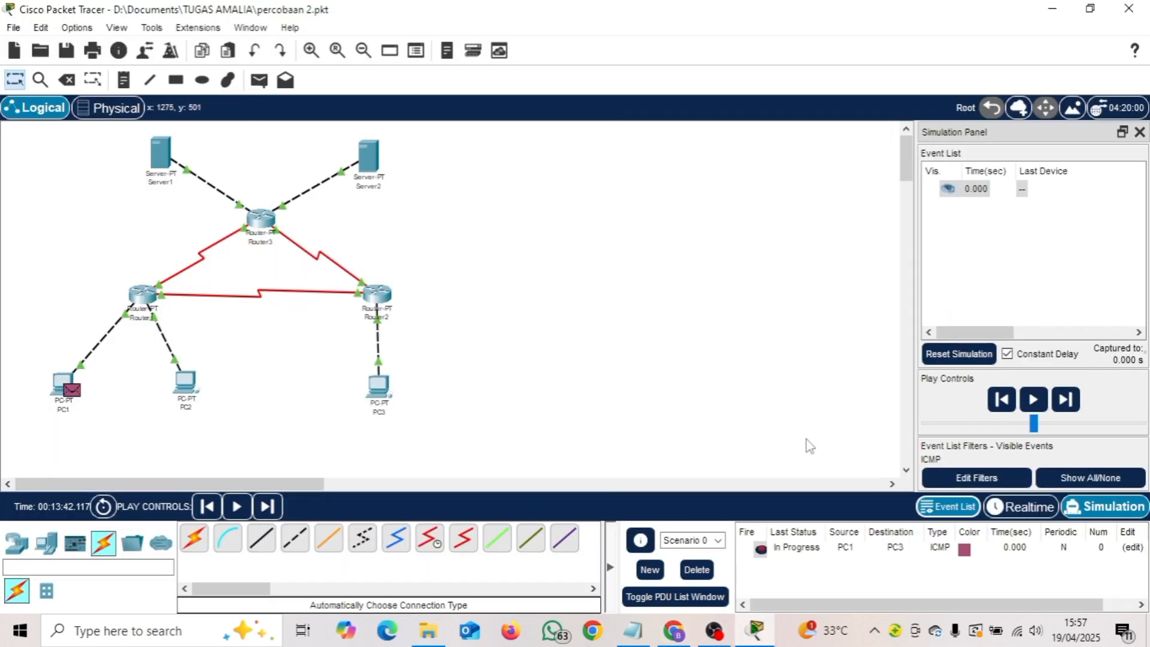
{"action": "left_click", "coordinate": [1069, 400]}
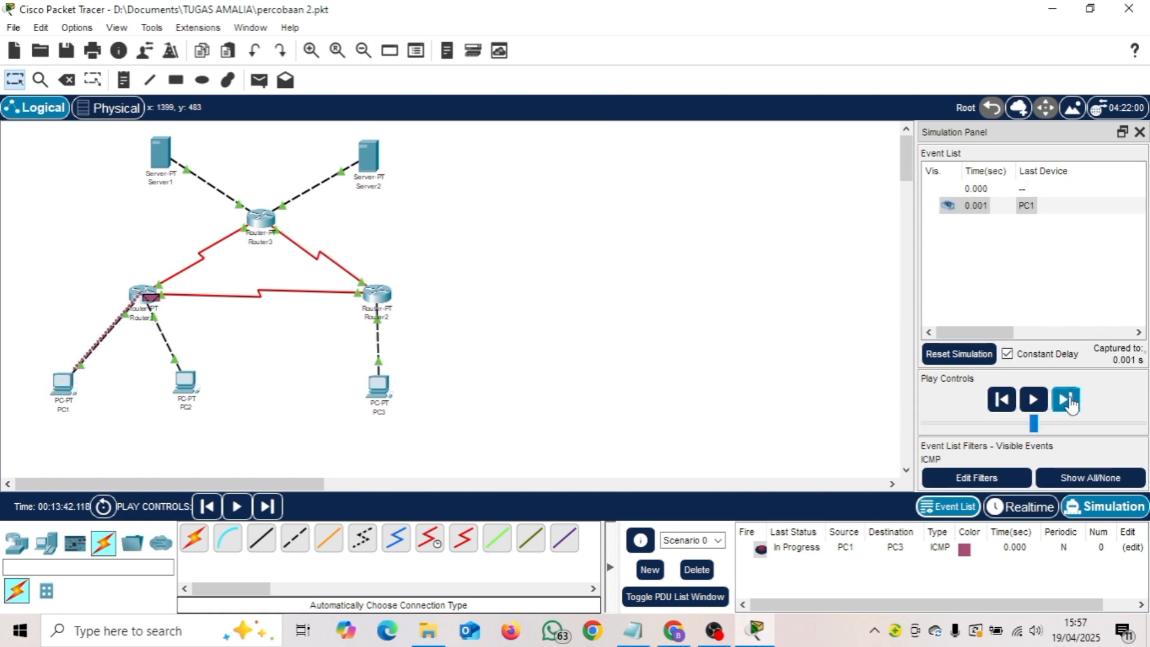
{"action": "left_click", "coordinate": [1070, 402]}
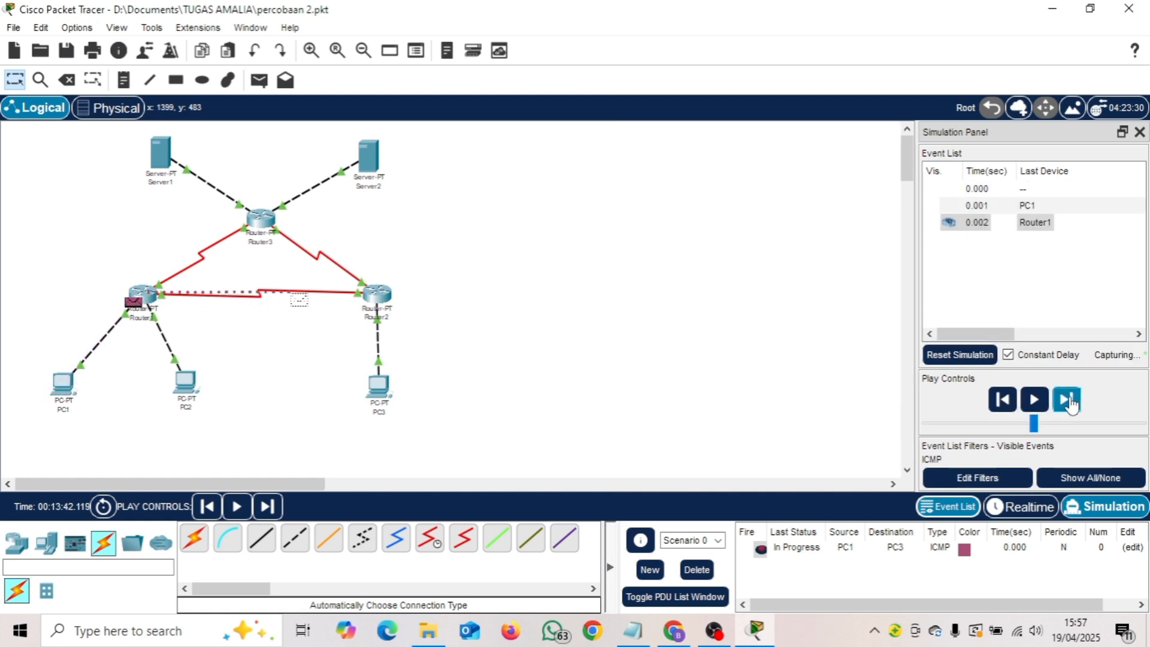
{"action": "left_click", "coordinate": [1066, 400]}
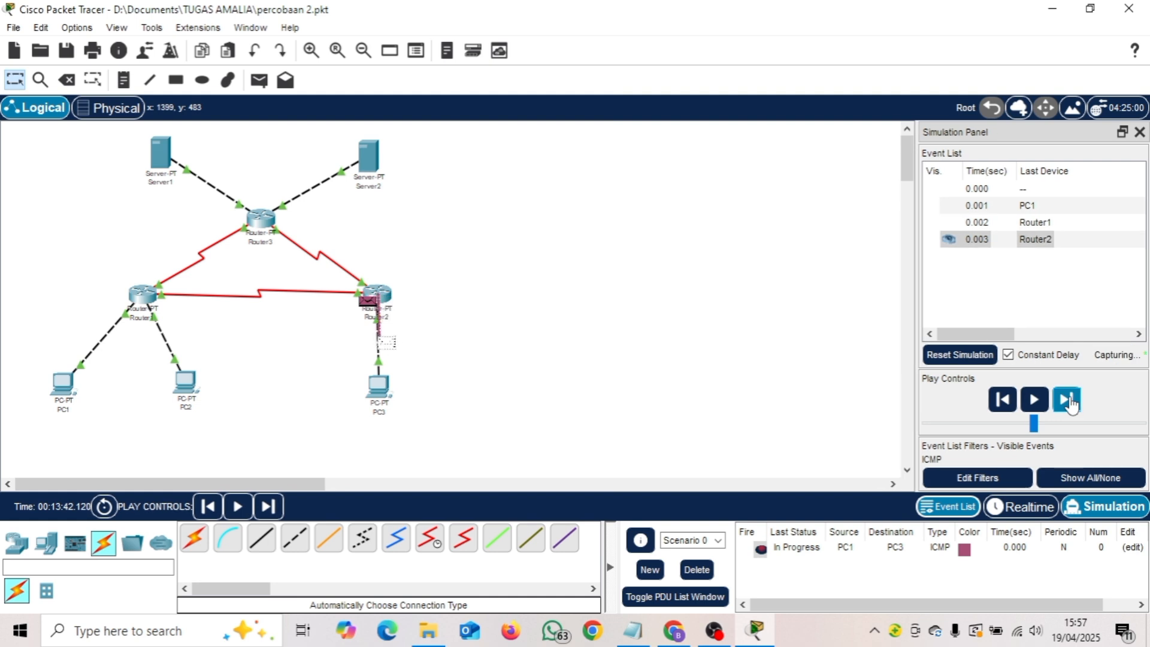
{"action": "left_click", "coordinate": [1067, 400]}
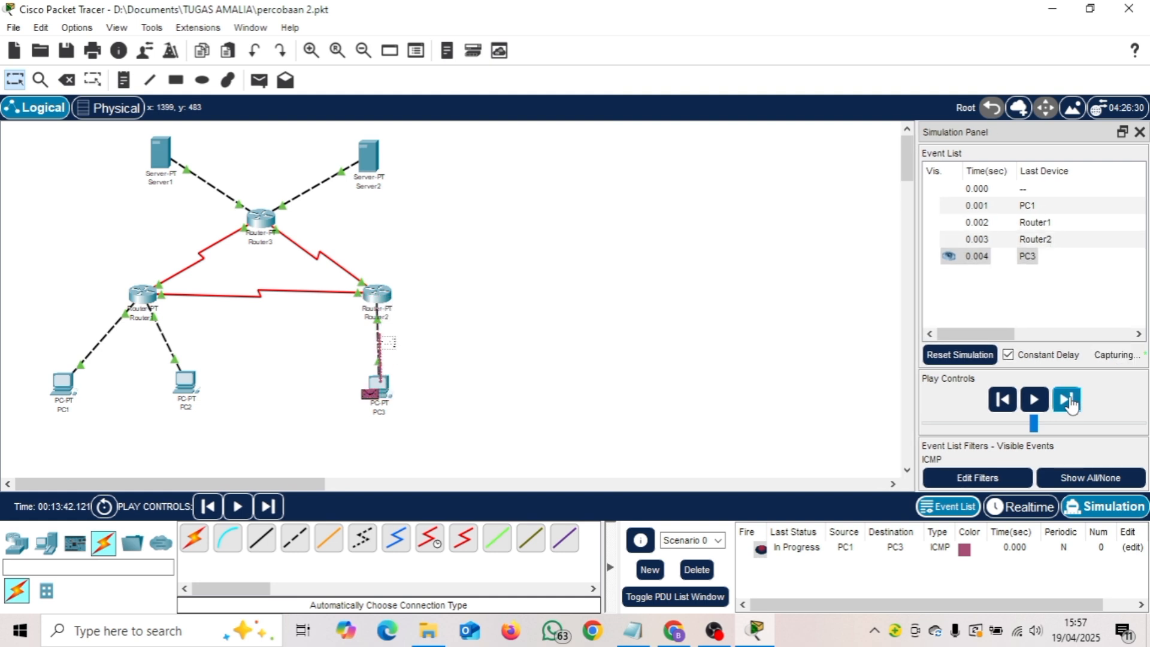
{"action": "left_click", "coordinate": [1067, 401]}
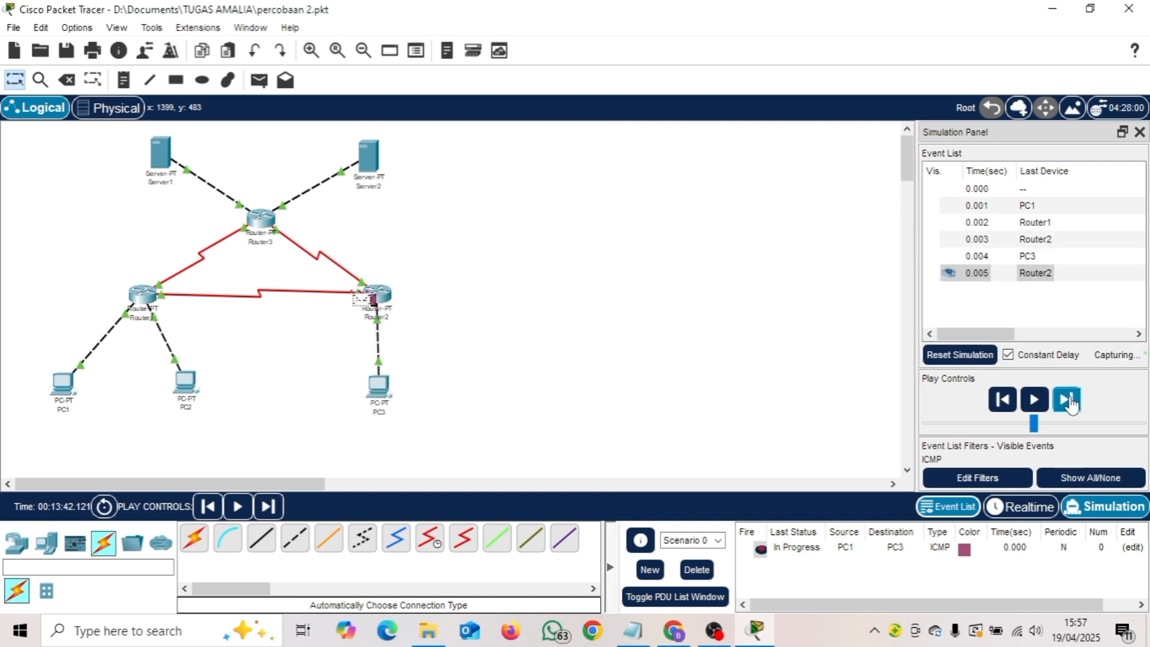
{"action": "left_click", "coordinate": [1067, 400]}
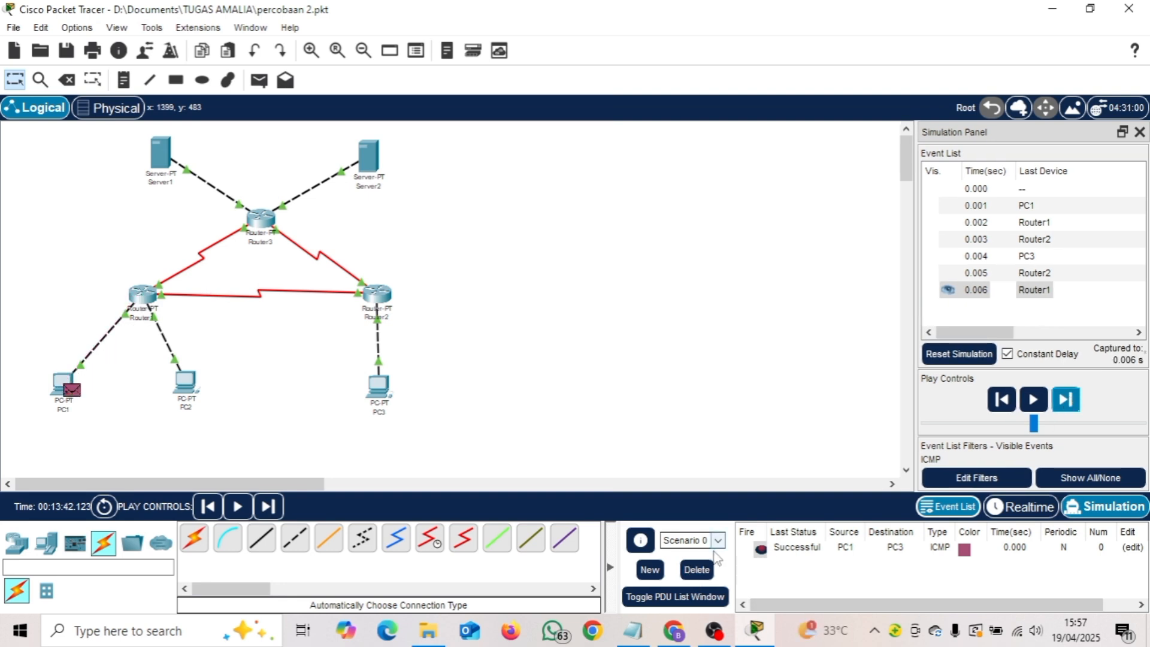
Delete the PC1-to-PC3 test scenario, mark the PC 1 to Server 1 test on the Chrome page, and return to Packet Tracer.
{"action": "left_click", "coordinate": [705, 570]}
{"action": "left_click", "coordinate": [674, 631]}
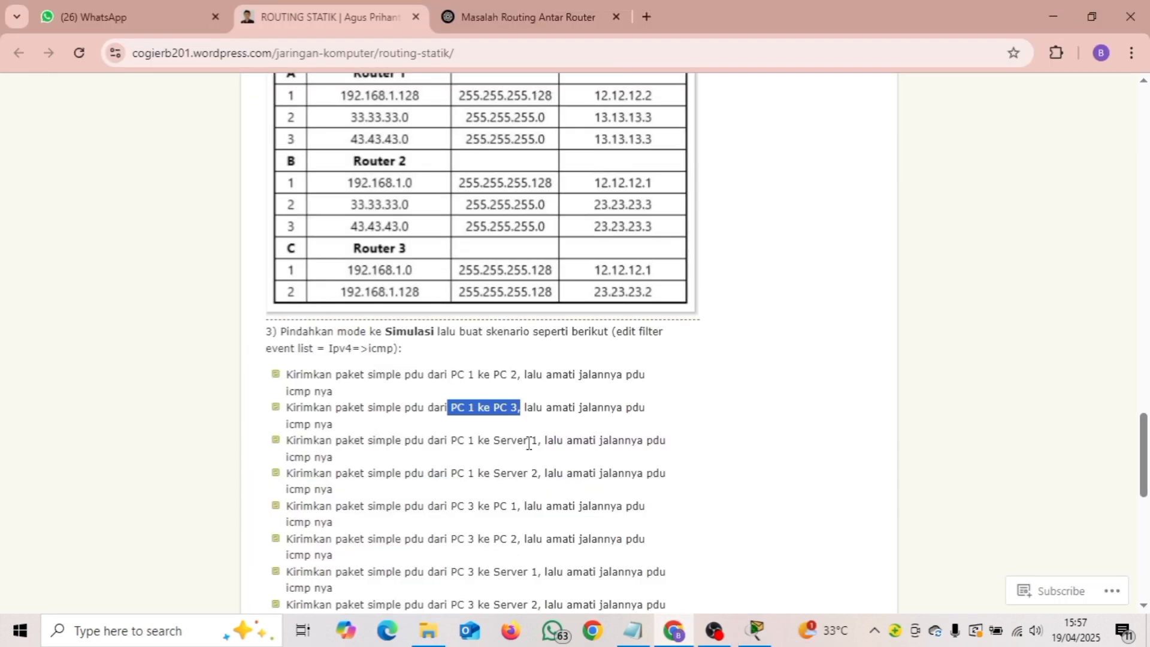
{"action": "left_click_drag", "start_coordinate": [529, 443], "coordinate": [471, 454]}
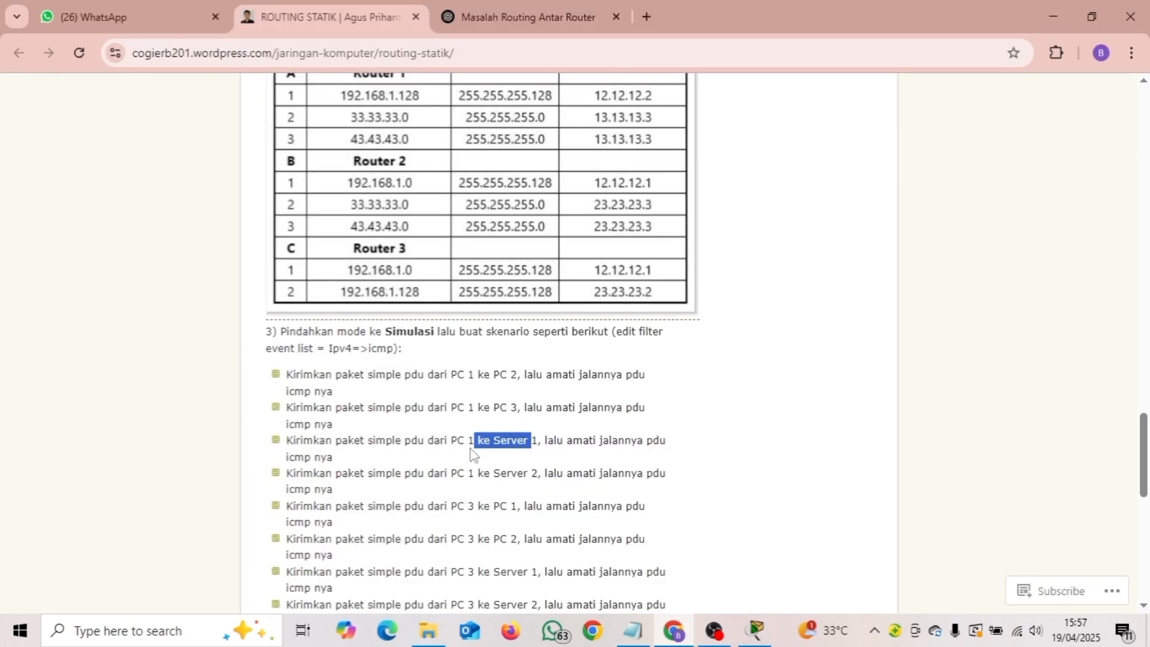
{"action": "left_click", "coordinate": [756, 631]}
Send a simple PDU from PC1 to Server1 and step the simulation forward until the reply returns to PC1.
{"action": "left_click", "coordinate": [259, 81]}
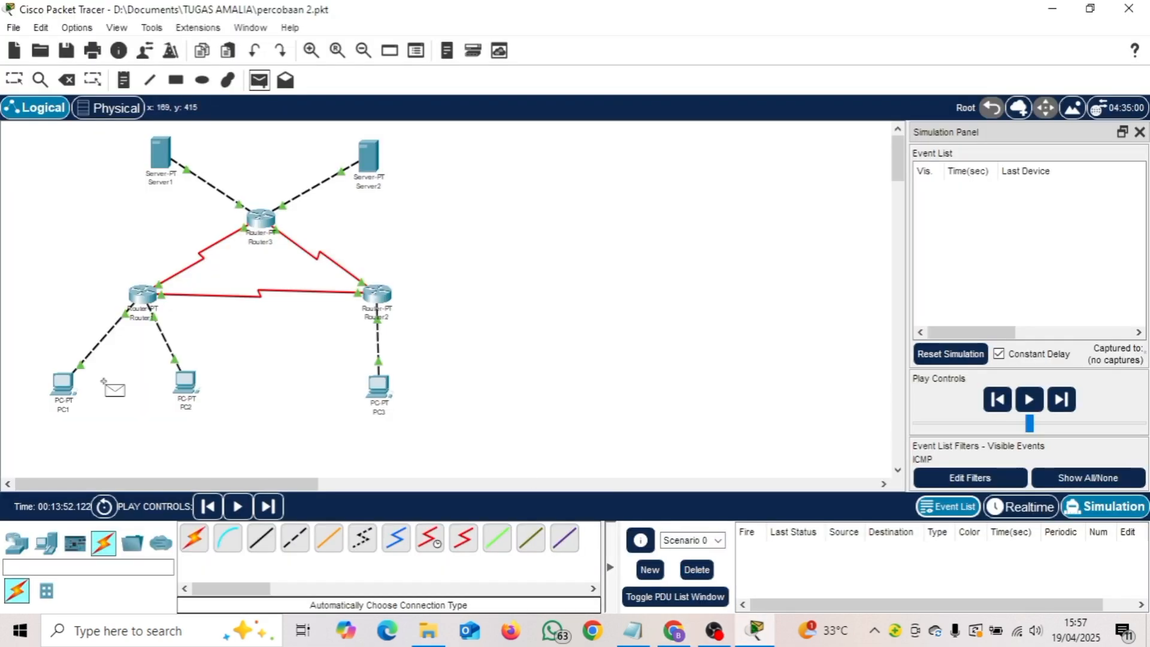
{"action": "left_click", "coordinate": [63, 387]}
{"action": "left_click", "coordinate": [169, 163]}
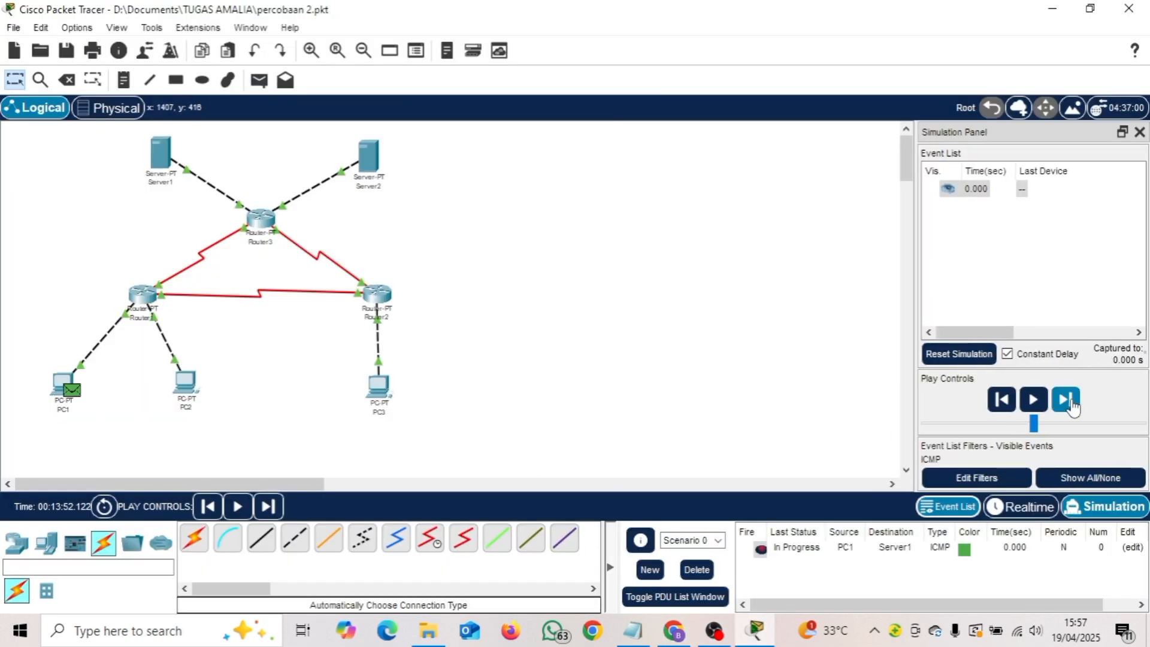
{"action": "left_click", "coordinate": [1069, 403]}
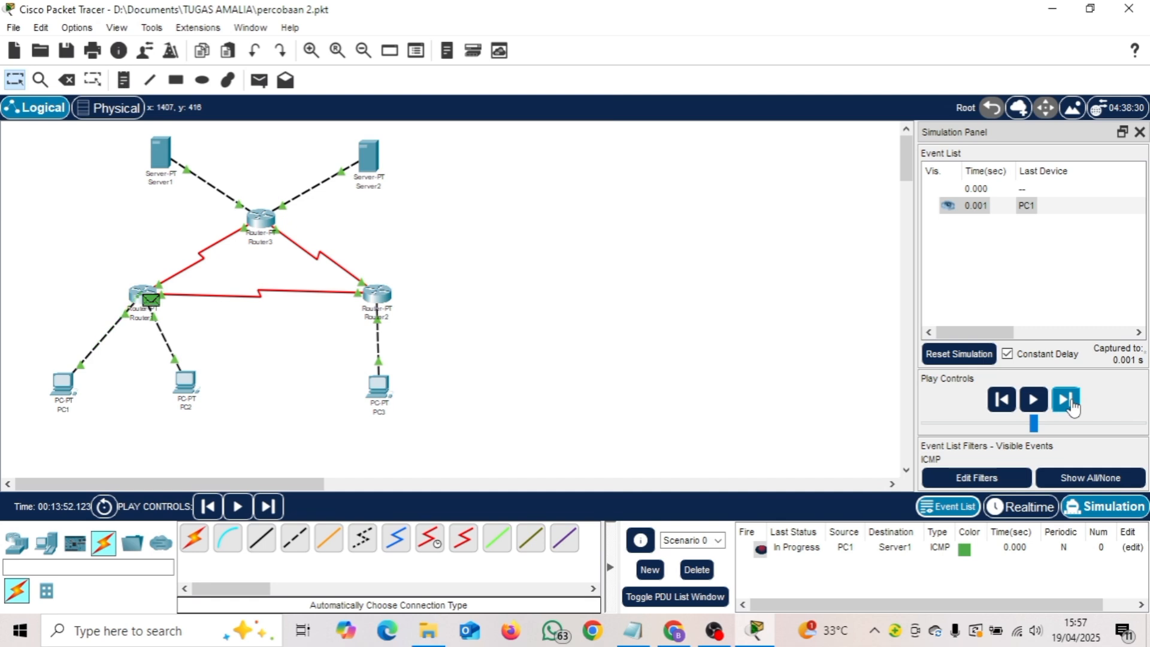
{"action": "left_click", "coordinate": [1070, 403]}
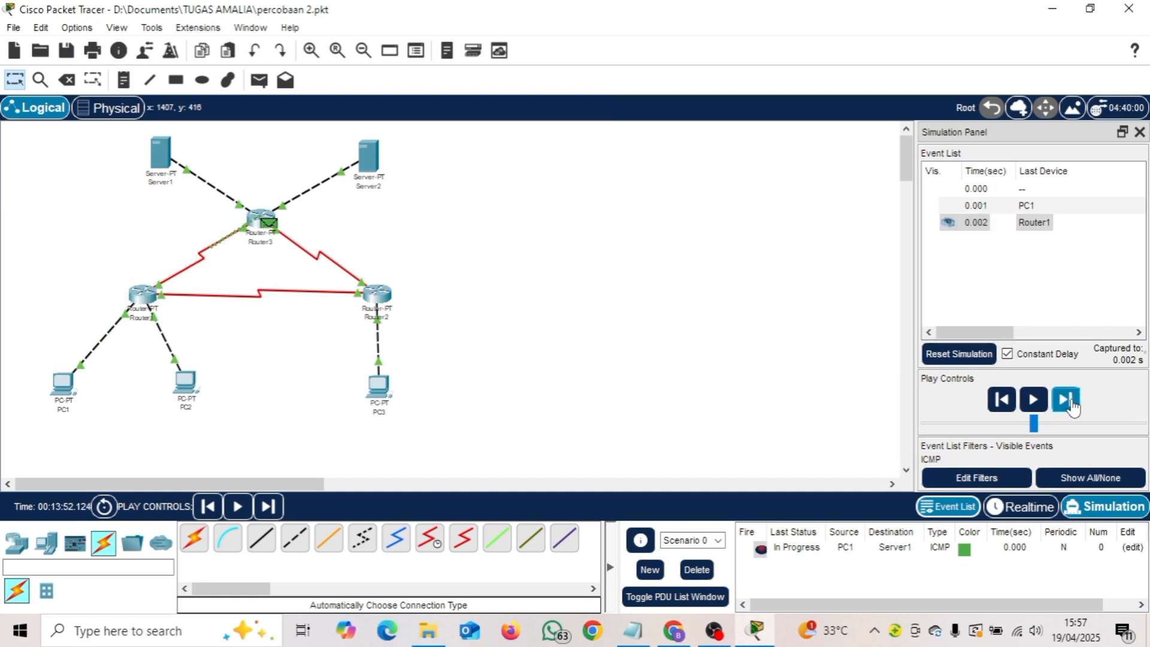
{"action": "left_click", "coordinate": [1070, 402]}
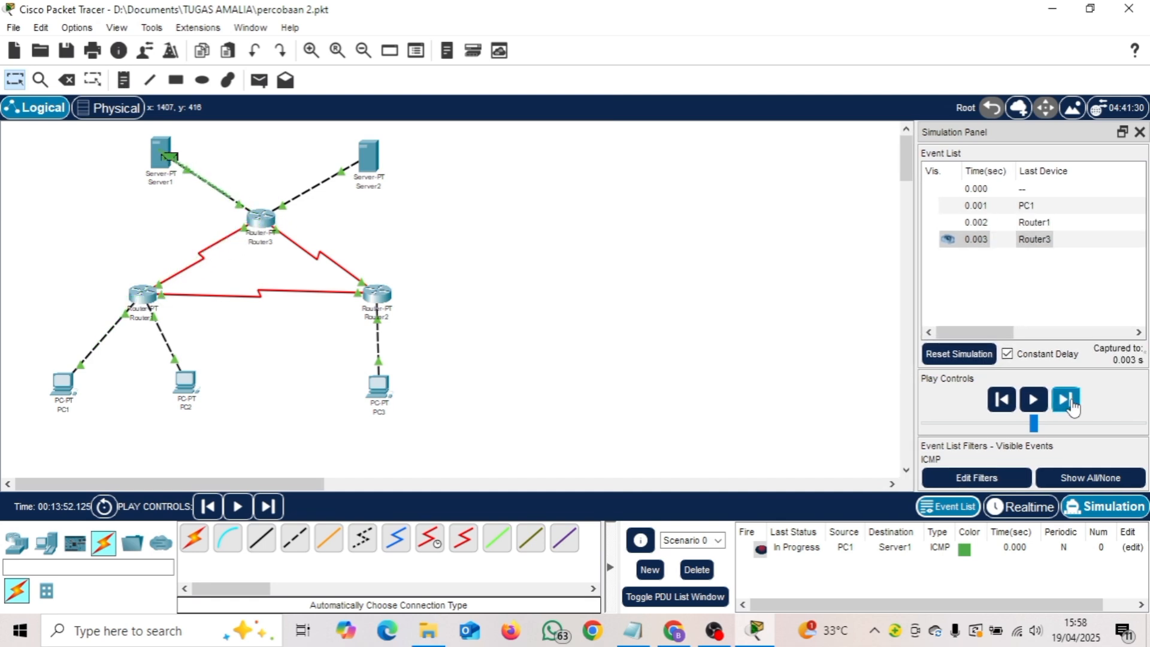
{"action": "left_click", "coordinate": [1070, 401]}
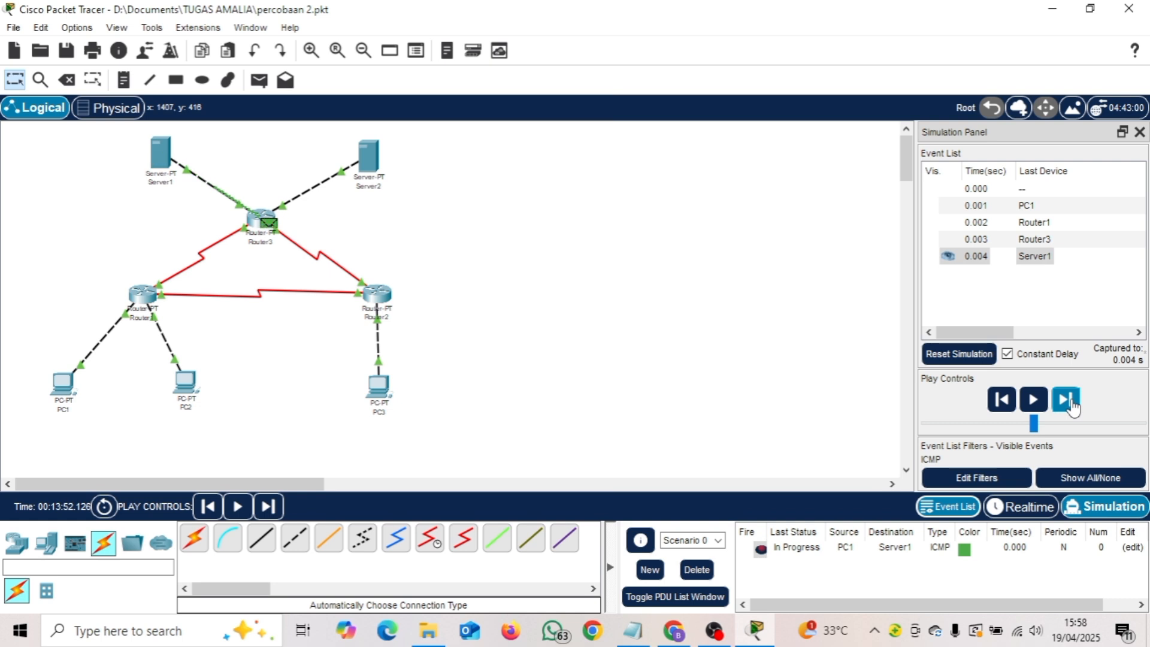
{"action": "left_click", "coordinate": [1069, 401]}
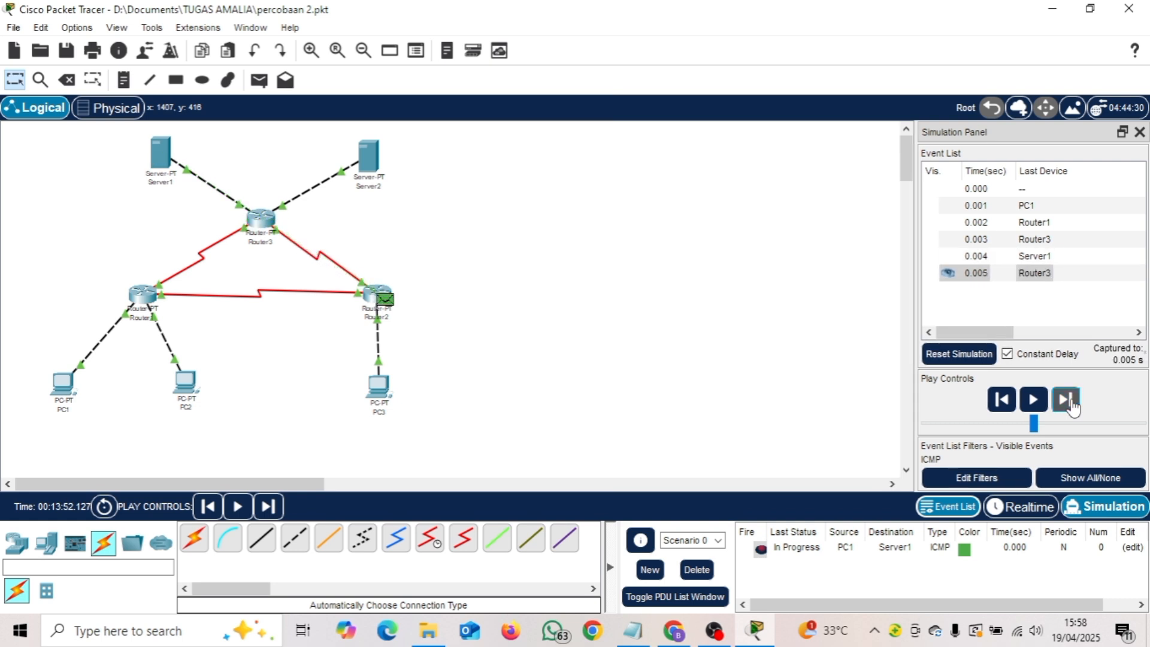
{"action": "left_click", "coordinate": [1070, 403]}
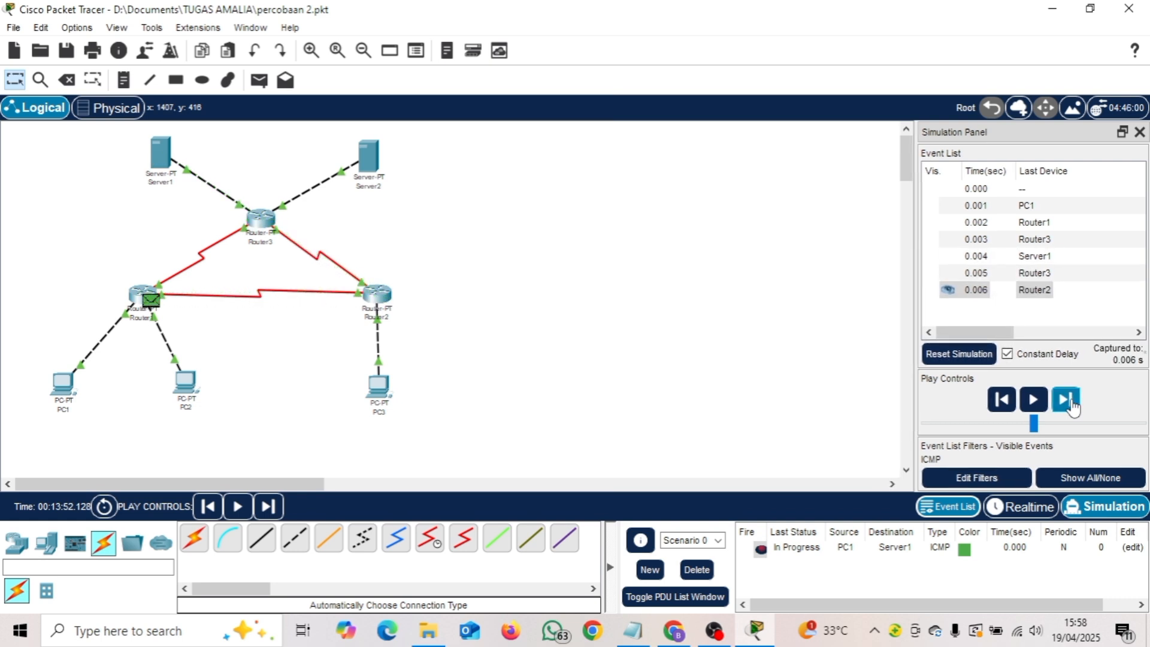
{"action": "left_click", "coordinate": [1066, 400]}
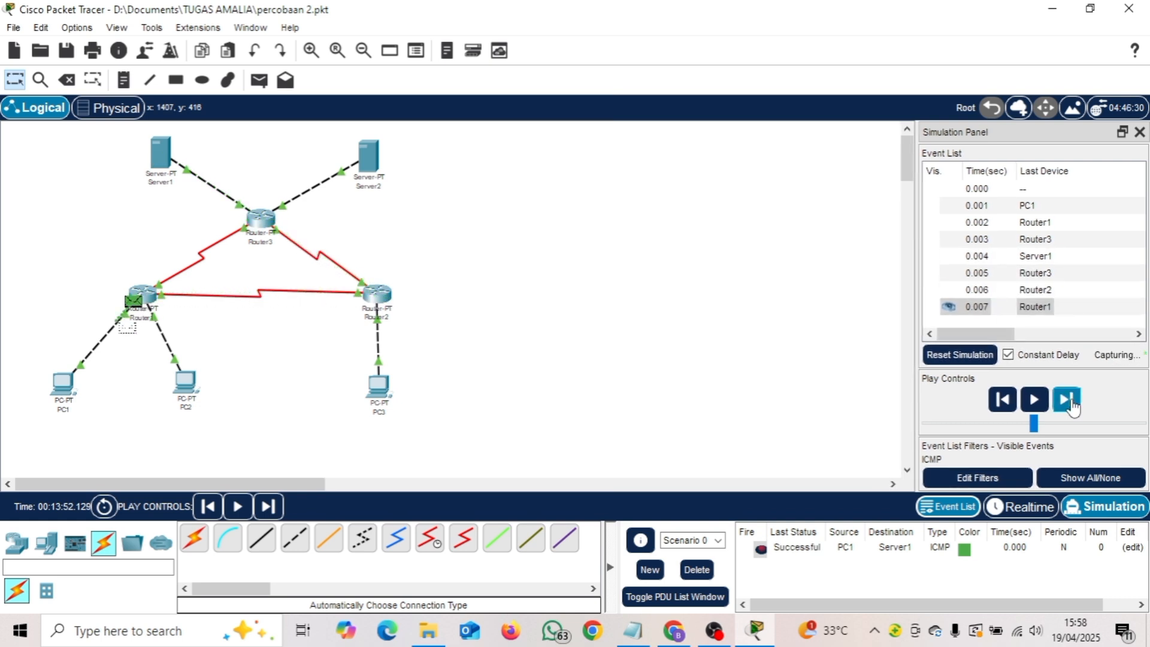
Delete the PC1-to-Server1 test scenario, mark the PC 1 to Server 2 test on the Chrome page, and return to Packet Tracer.
{"action": "left_click", "coordinate": [699, 572]}
{"action": "left_click", "coordinate": [675, 632]}
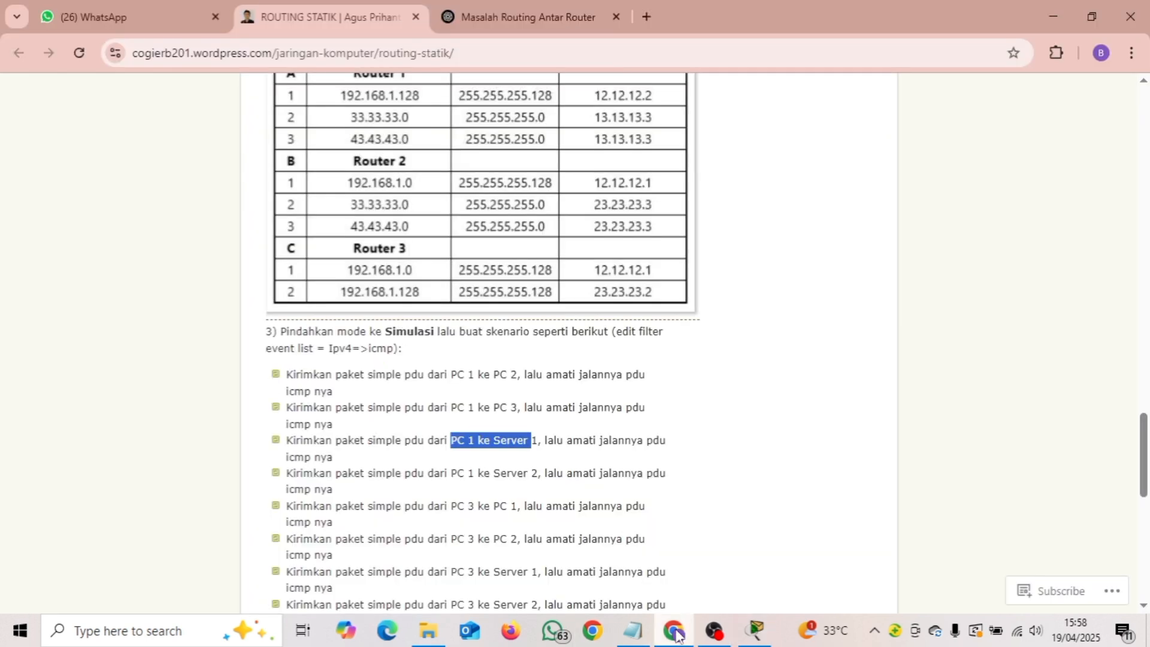
{"action": "left_click_drag", "start_coordinate": [537, 474], "coordinate": [463, 484]}
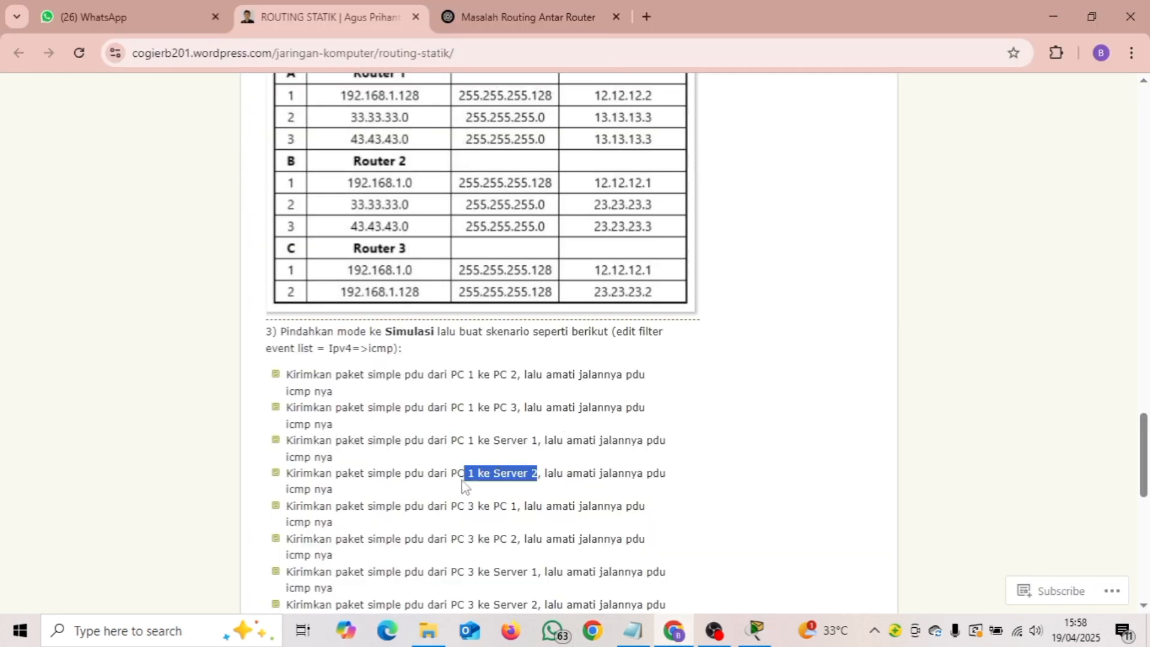
{"action": "left_click", "coordinate": [757, 630]}
Send a simple PDU from PC1 to Server2 and step the simulation forward until the reply returns to PC1.
{"action": "left_click", "coordinate": [260, 79]}
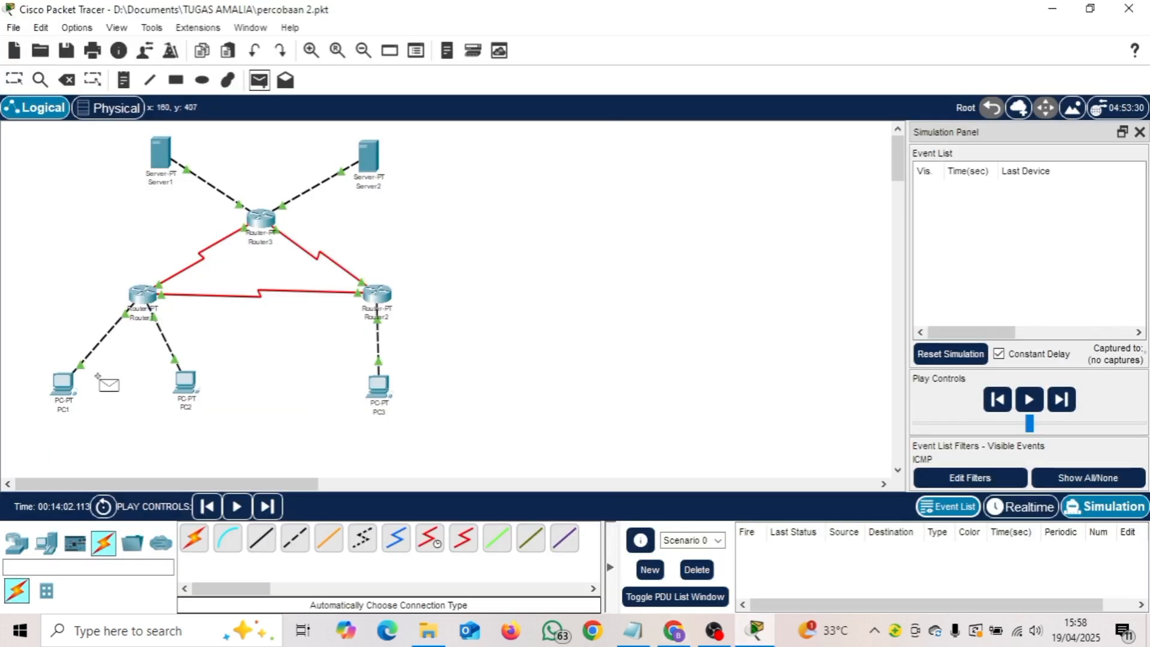
{"action": "left_click", "coordinate": [63, 386]}
{"action": "left_click", "coordinate": [369, 155]}
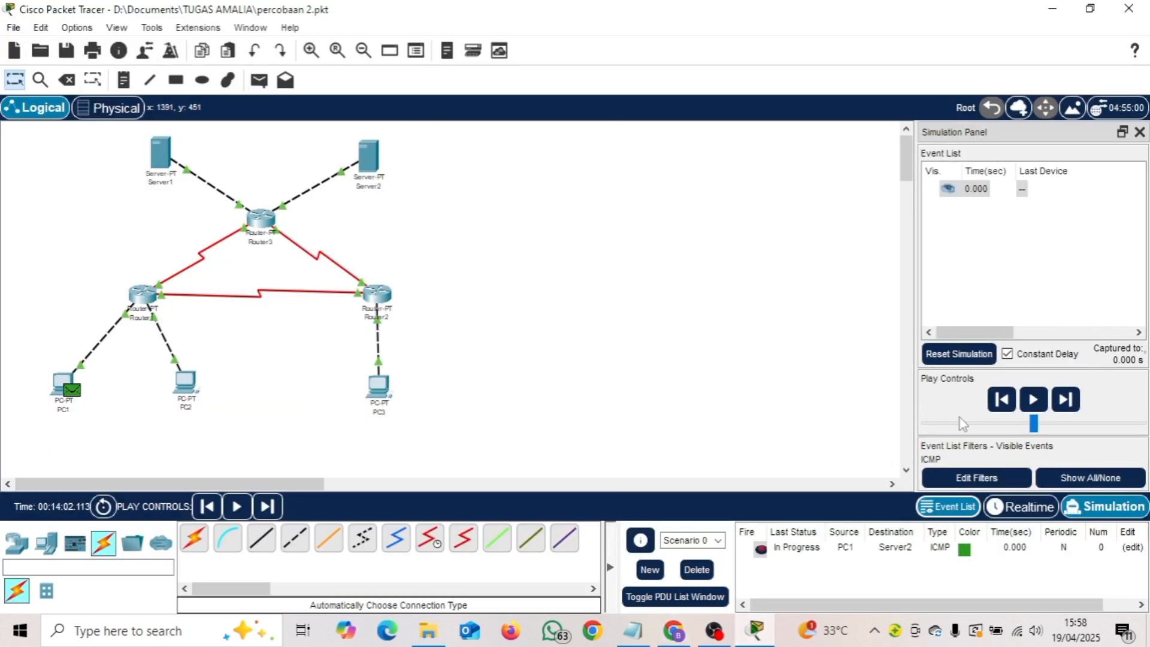
{"action": "left_click", "coordinate": [1067, 399]}
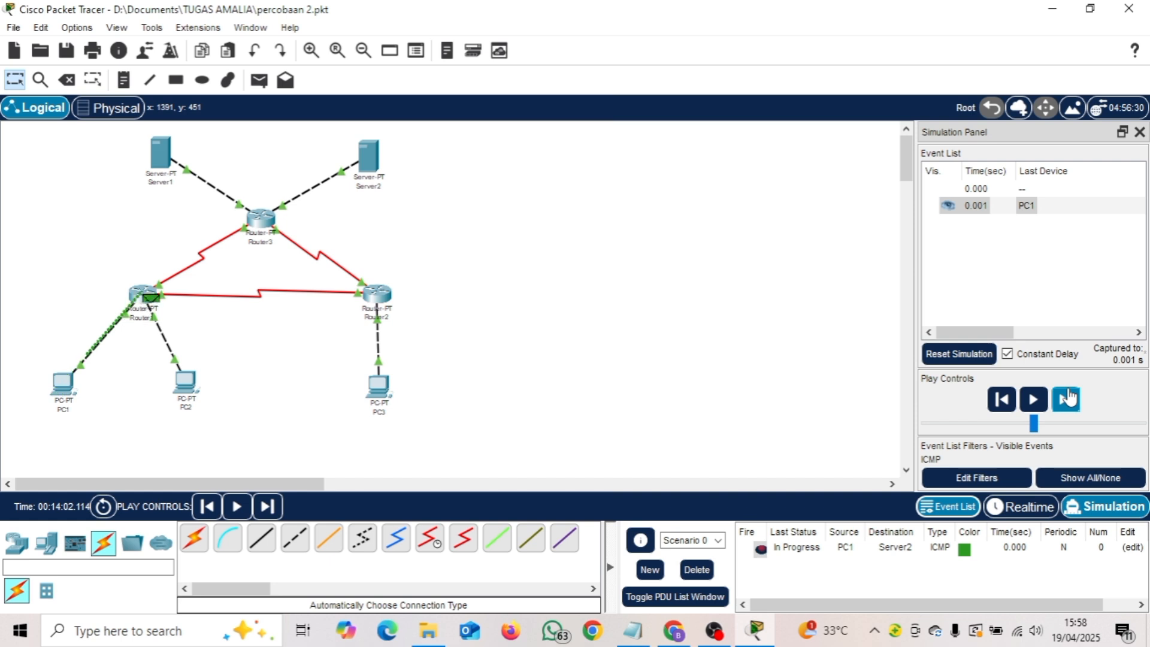
{"action": "left_click", "coordinate": [1067, 399]}
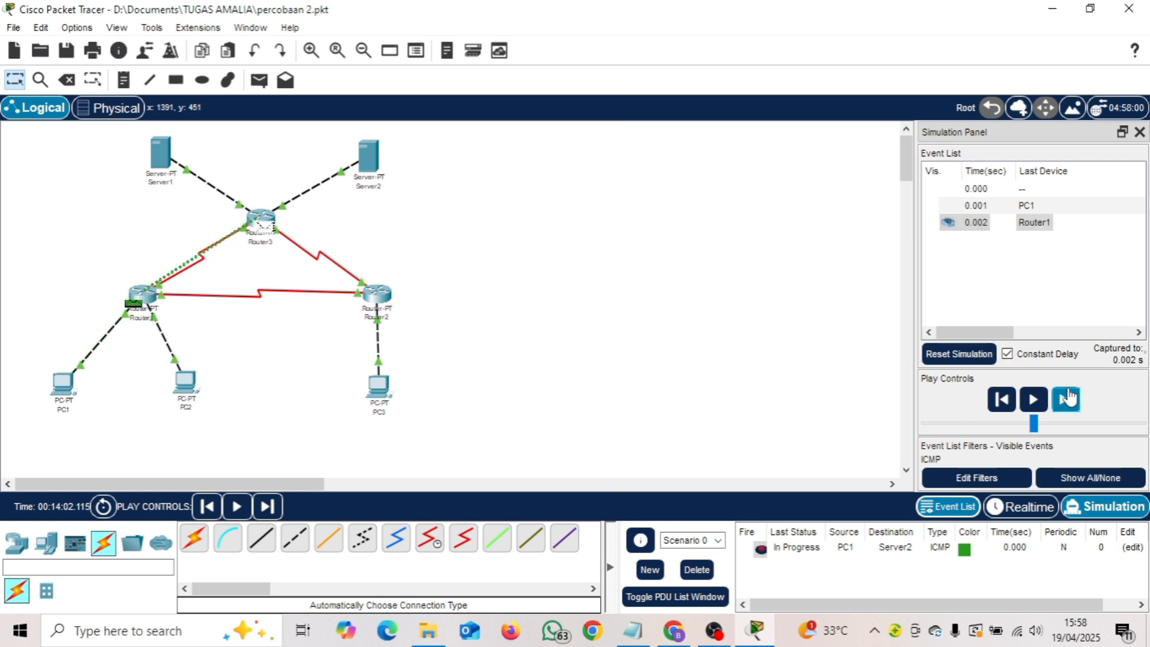
{"action": "left_click", "coordinate": [1067, 398]}
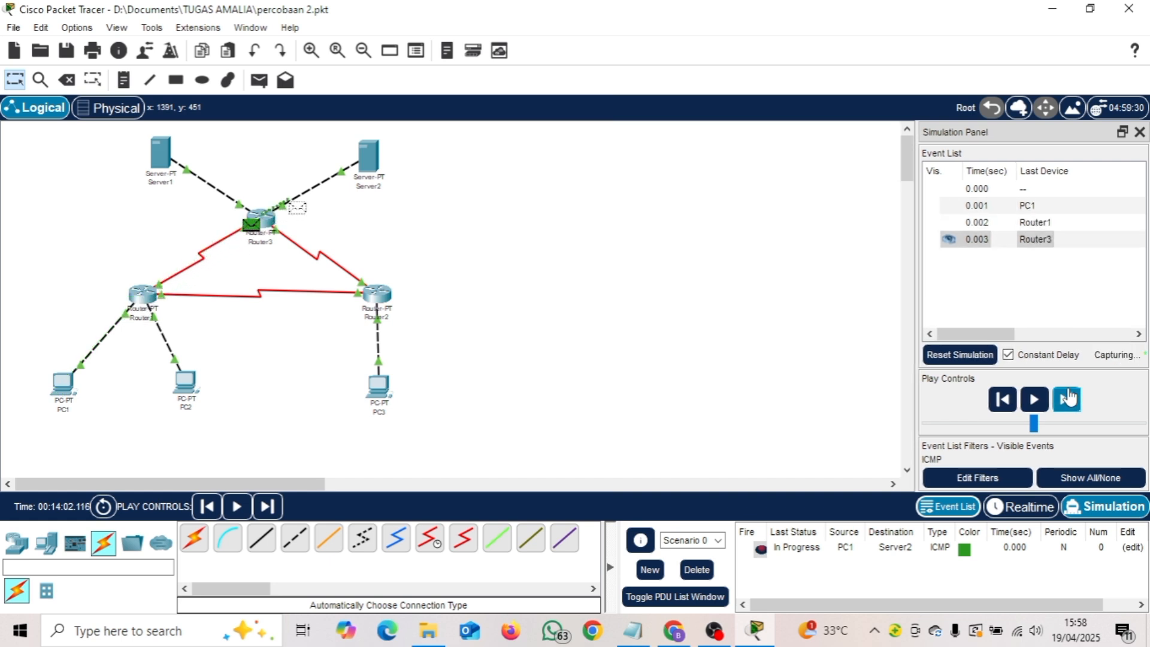
{"action": "left_click", "coordinate": [1067, 399]}
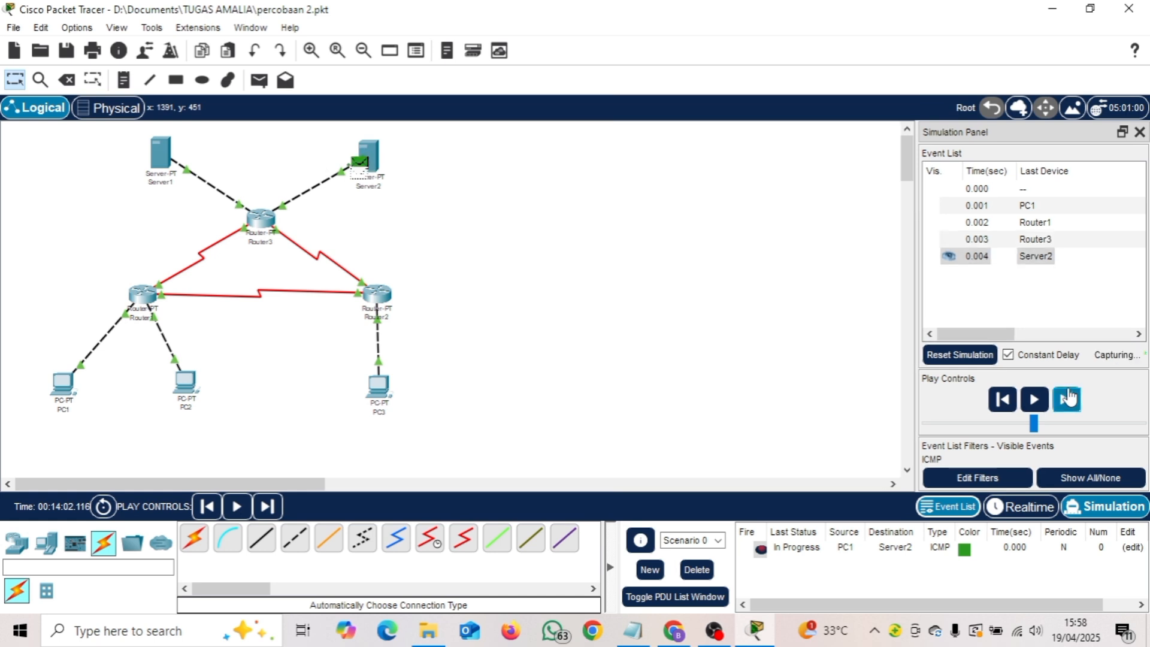
{"action": "left_click", "coordinate": [1067, 398]}
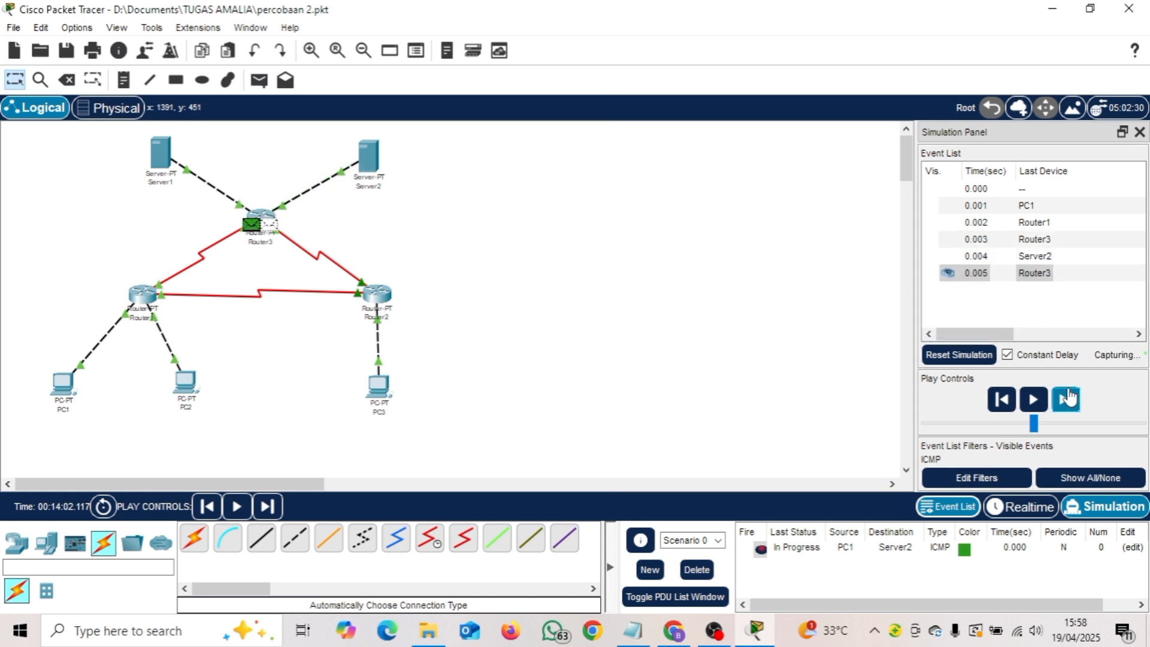
{"action": "left_click", "coordinate": [1067, 398]}
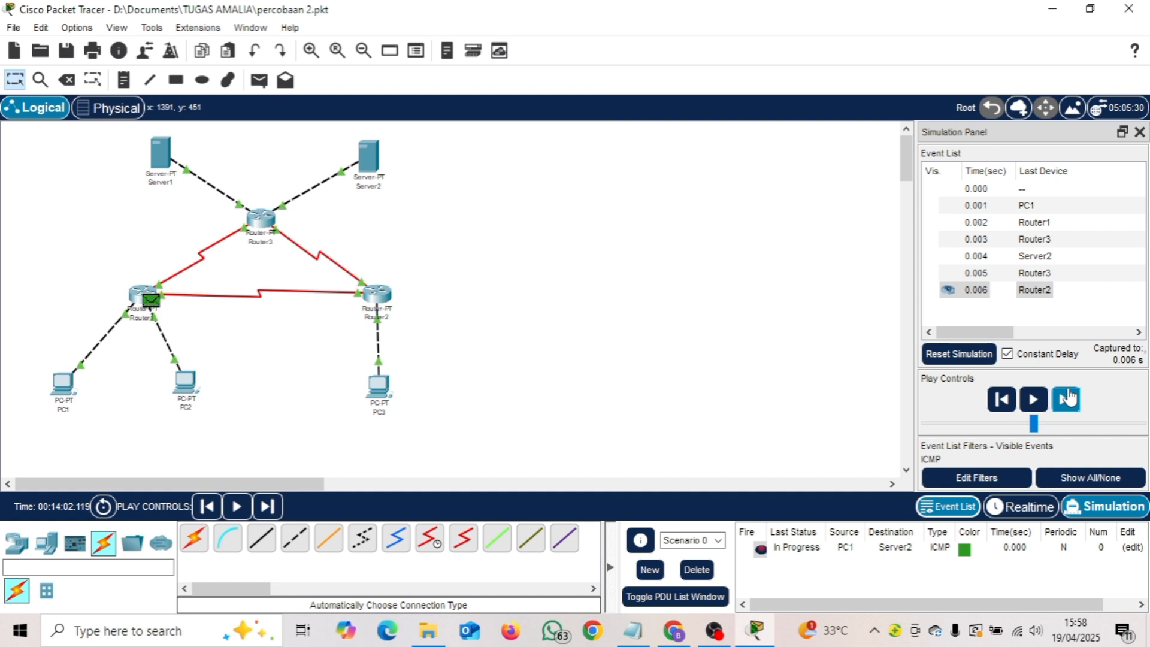
{"action": "left_click", "coordinate": [1067, 399]}
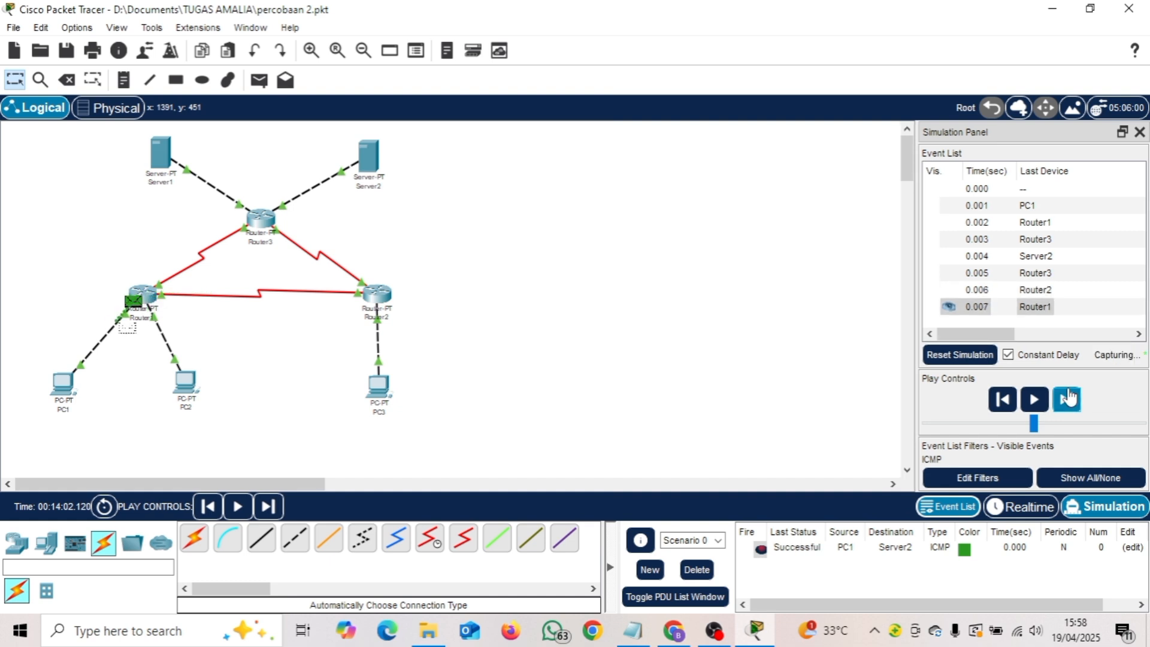
Delete the PC1-to-Server2 test scenario, mark the PC 3 to PC 1 test on the Chrome page, and return to Packet Tracer.
{"action": "left_click", "coordinate": [712, 576]}
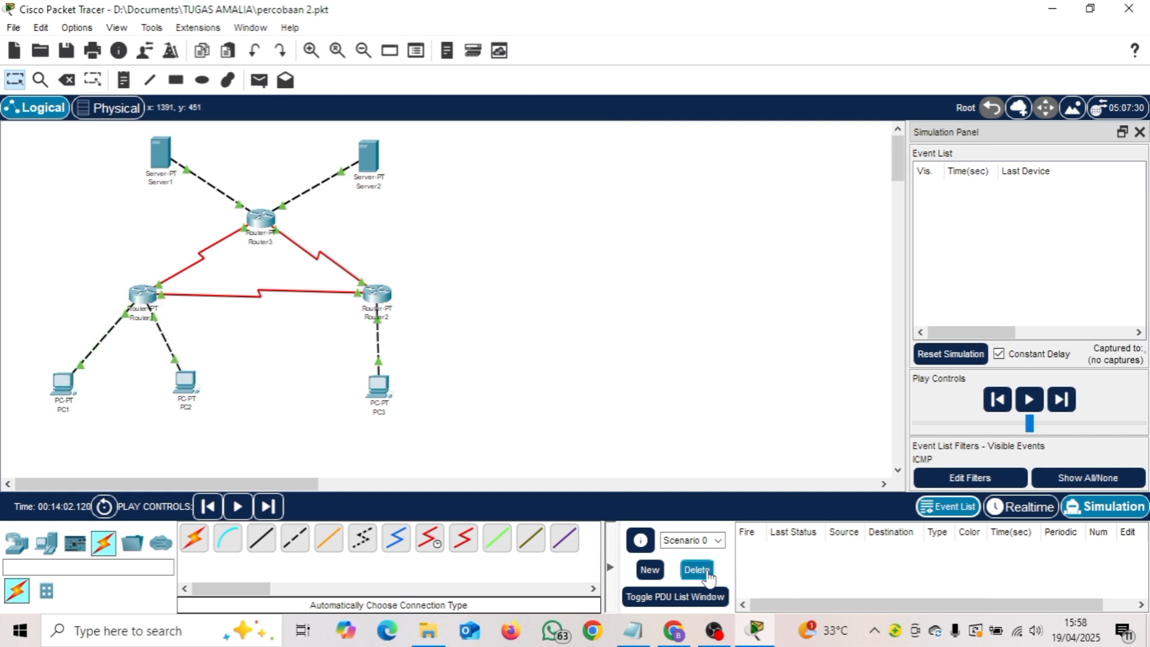
{"action": "left_click", "coordinate": [676, 636]}
{"action": "scroll", "coordinate": [646, 445], "scroll_direction": "down", "scroll_amount": 2}
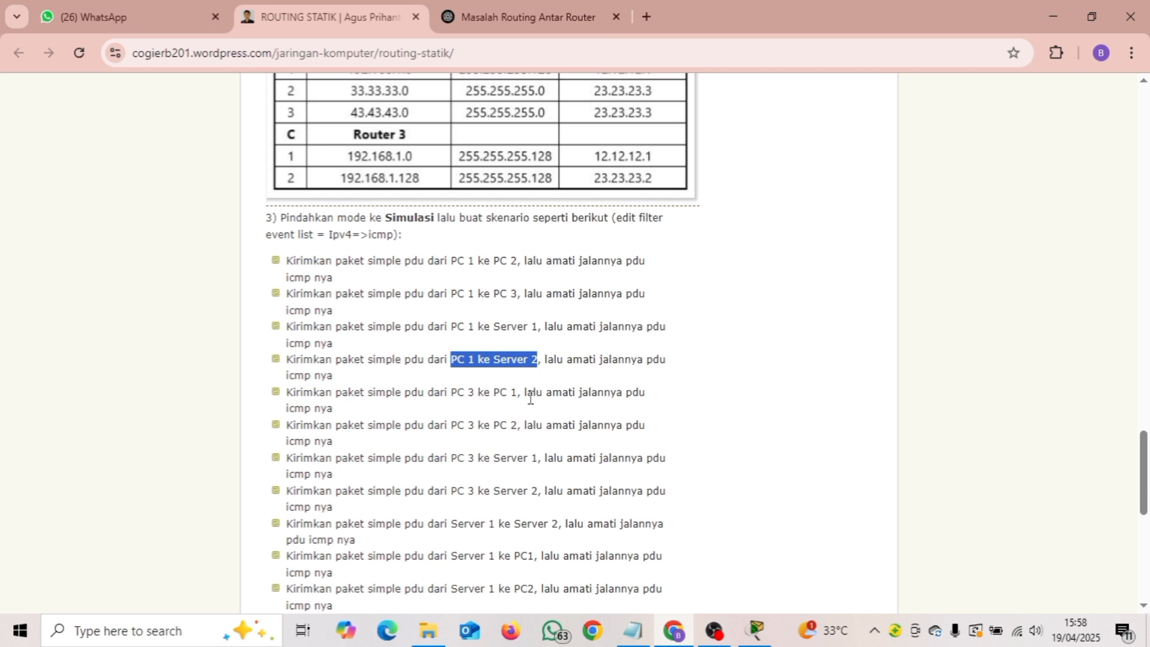
{"action": "left_click_drag", "start_coordinate": [521, 393], "coordinate": [469, 396]}
{"action": "left_click", "coordinate": [756, 631]}
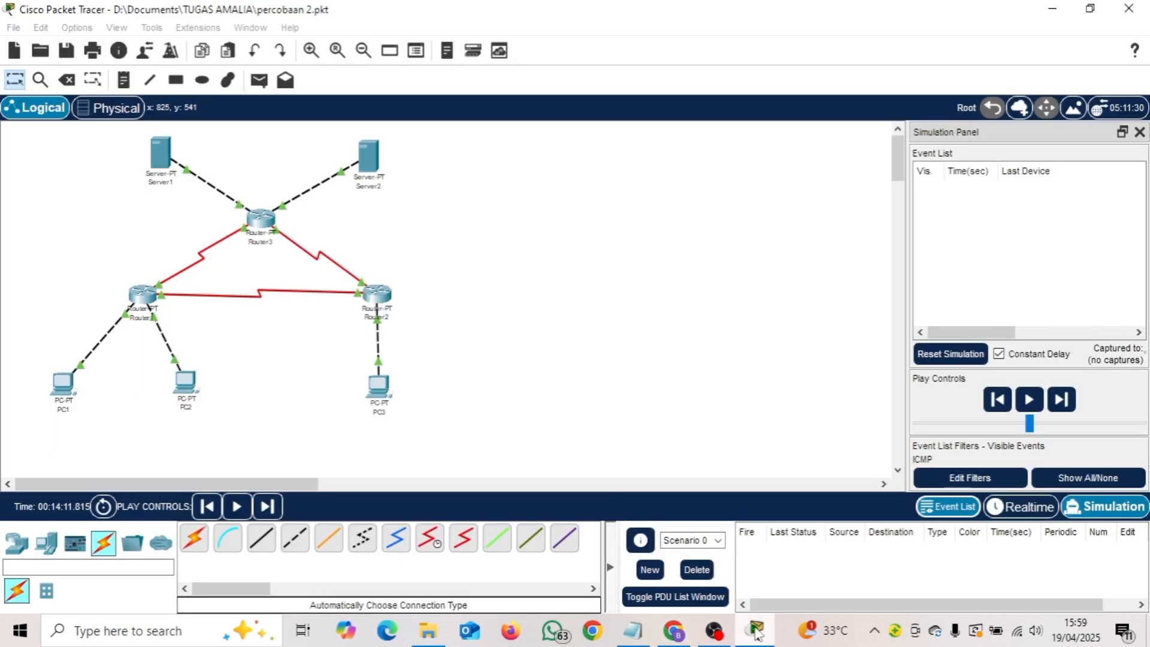
Send a simple PDU from PC3 to PC1 and step the simulation forward until the reply returns to PC3.
{"action": "left_click", "coordinate": [258, 80]}
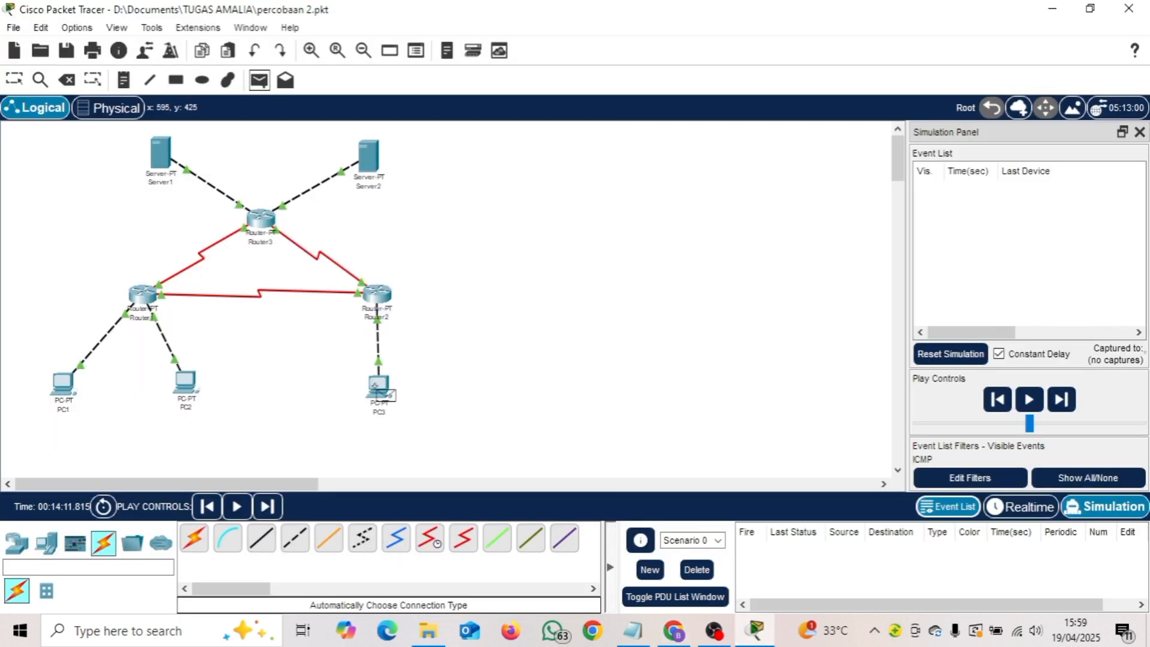
{"action": "left_click", "coordinate": [379, 386]}
{"action": "left_click", "coordinate": [63, 384]}
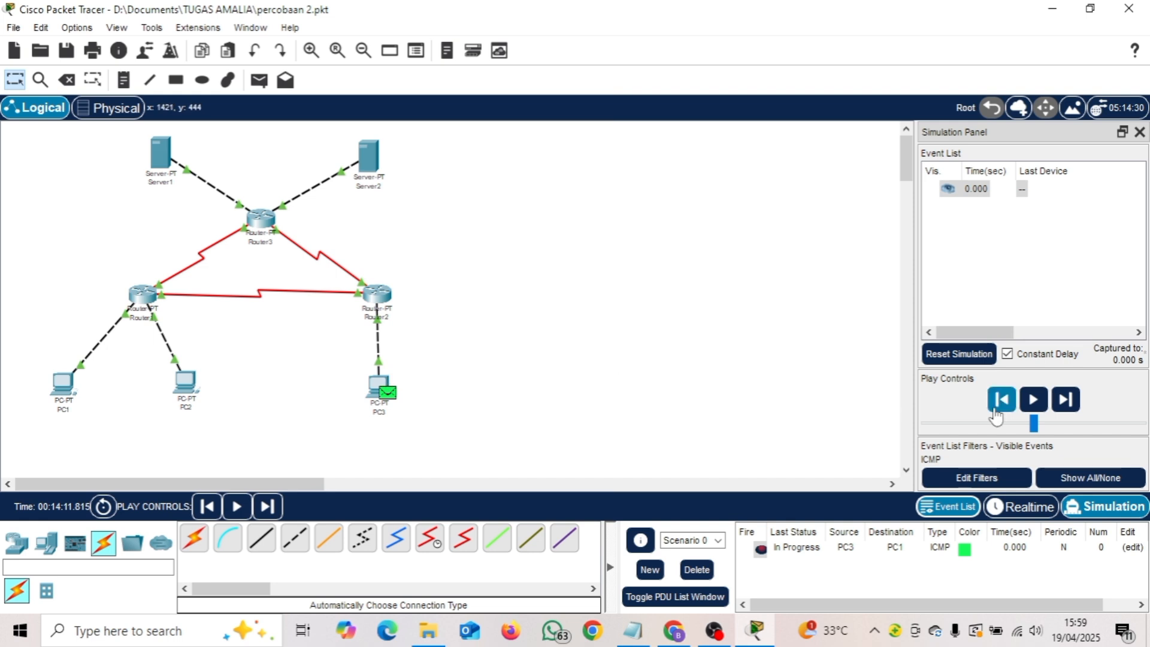
{"action": "left_click", "coordinate": [1056, 403]}
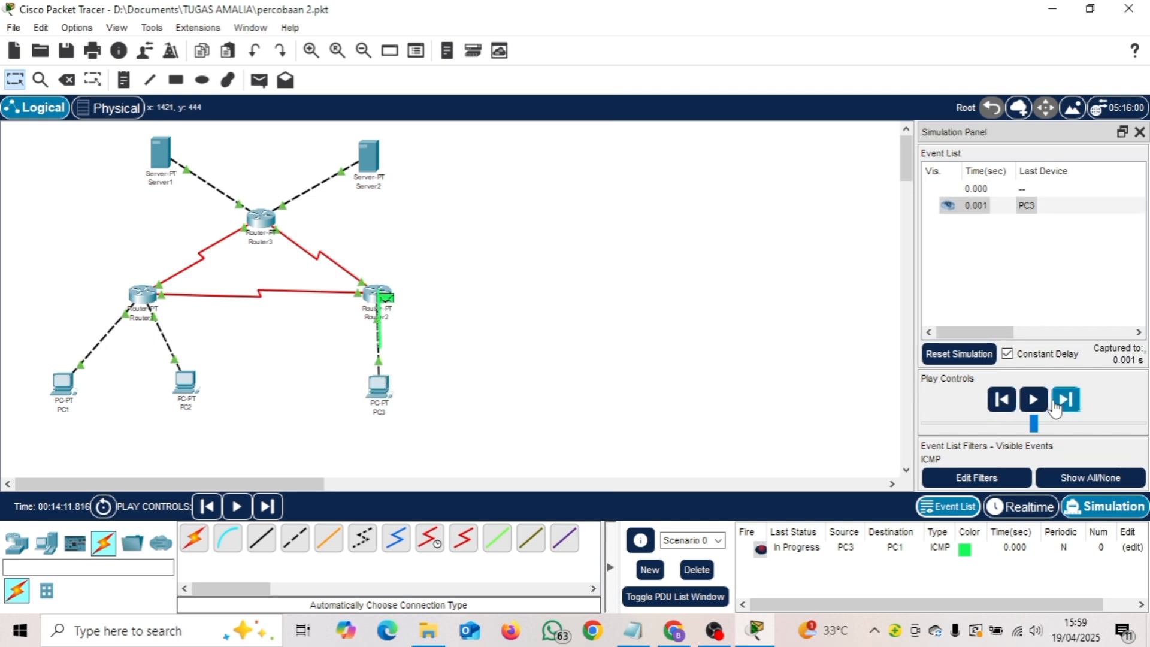
{"action": "left_click", "coordinate": [1056, 407]}
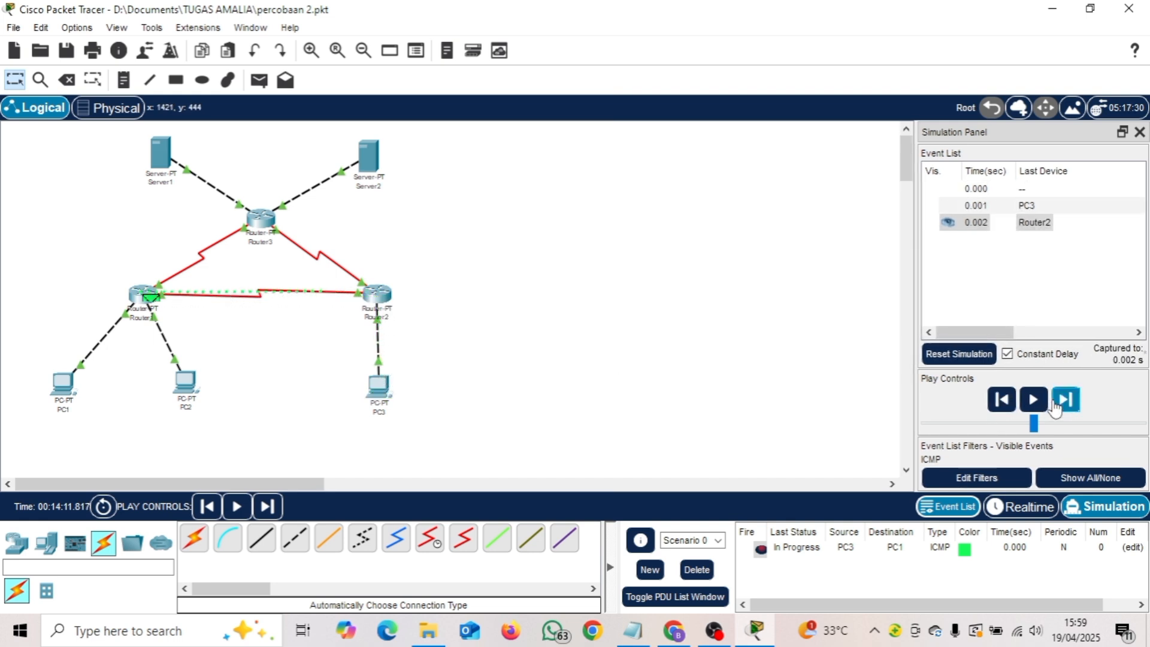
{"action": "left_click", "coordinate": [1055, 407]}
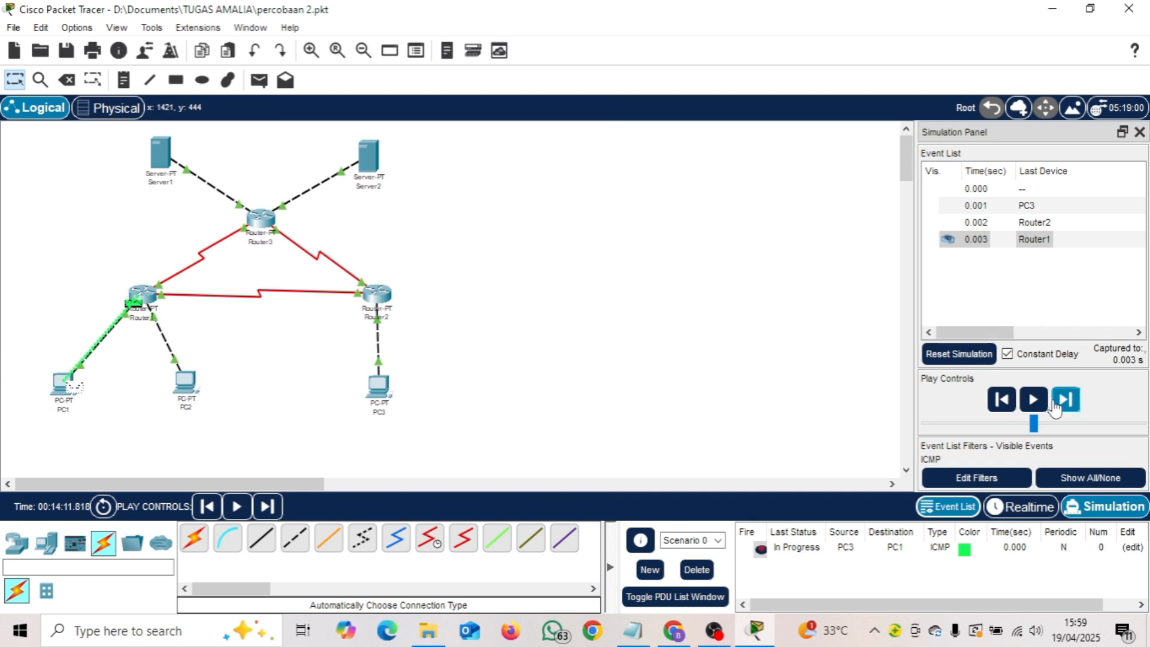
{"action": "left_click", "coordinate": [1055, 407]}
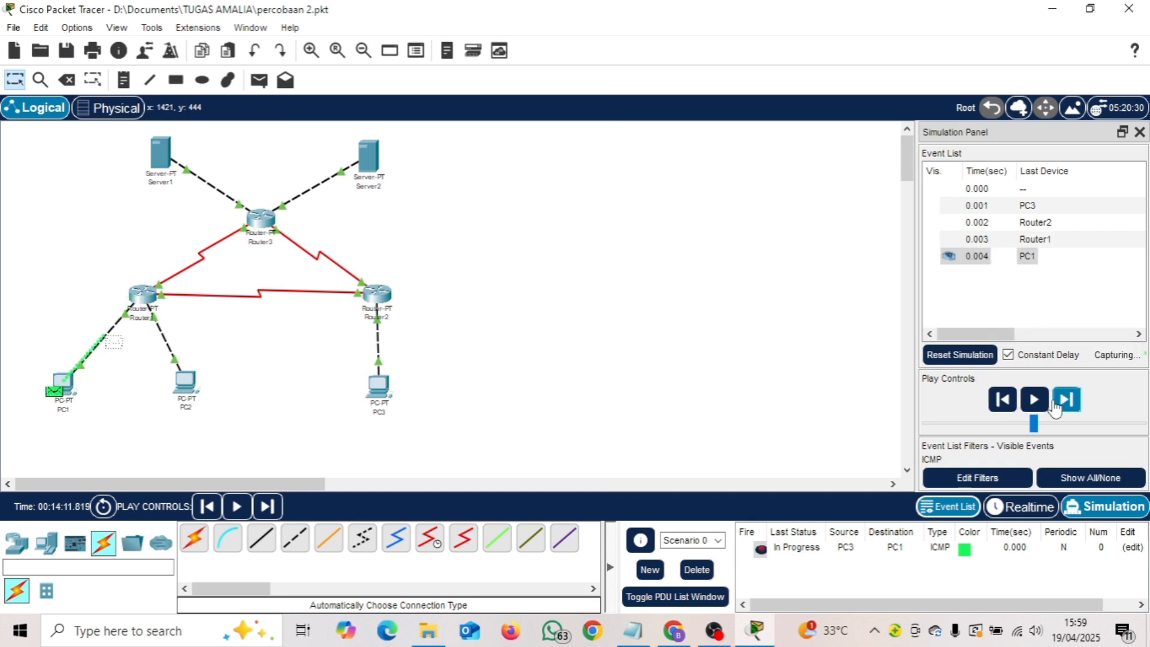
{"action": "left_click", "coordinate": [1056, 408]}
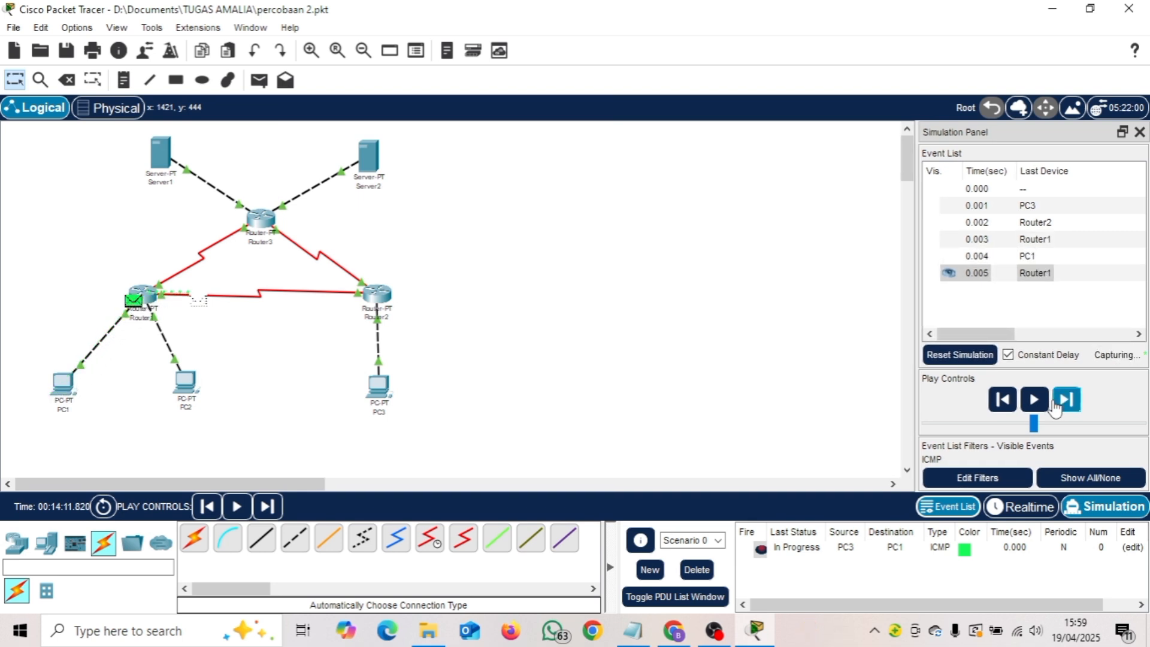
{"action": "left_click", "coordinate": [1056, 407]}
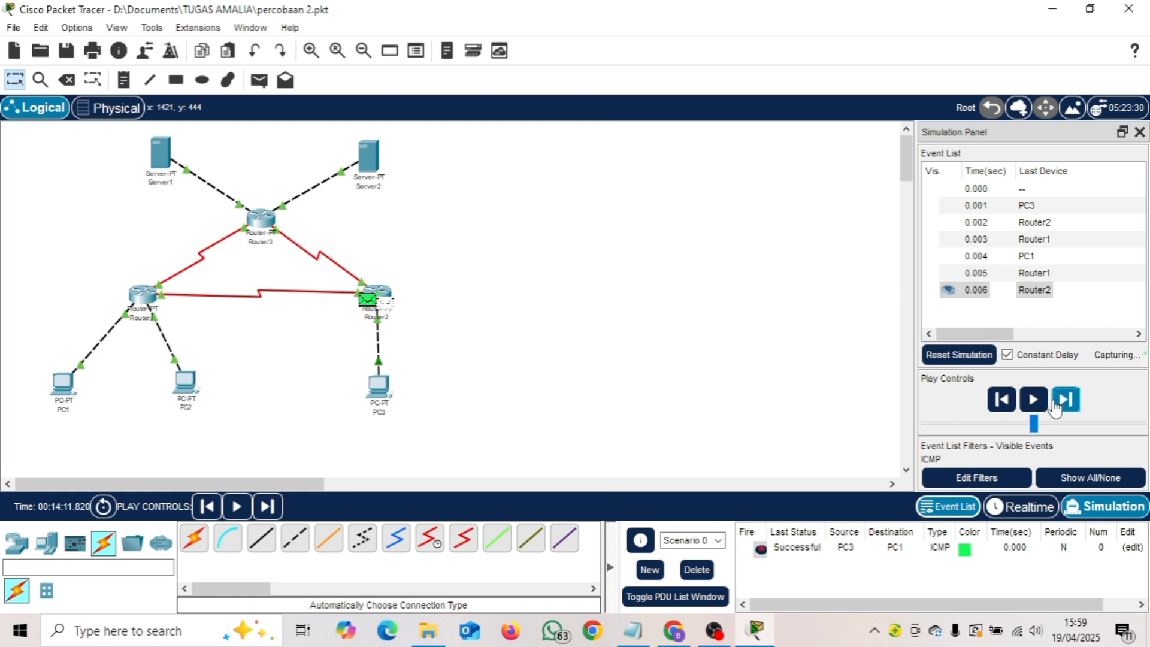
Delete the PC3-to-PC1 test scenario, mark the PC 3 to PC 2 test on the Chrome page, and return to Packet Tracer.
{"action": "left_click", "coordinate": [687, 568]}
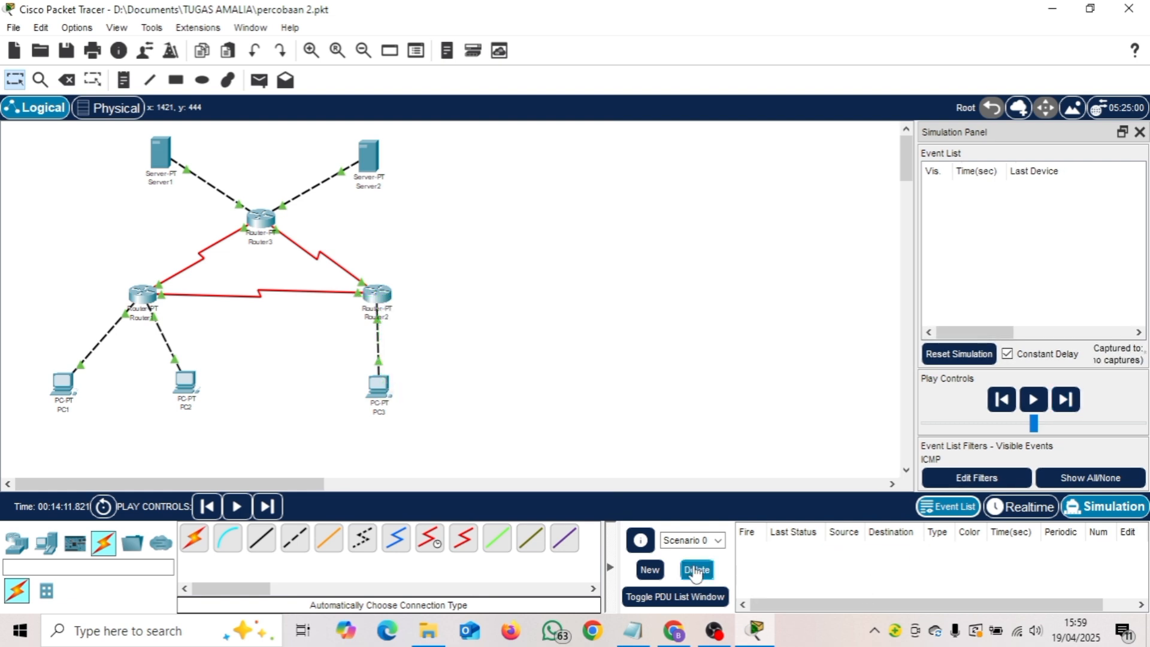
{"action": "left_click", "coordinate": [672, 631]}
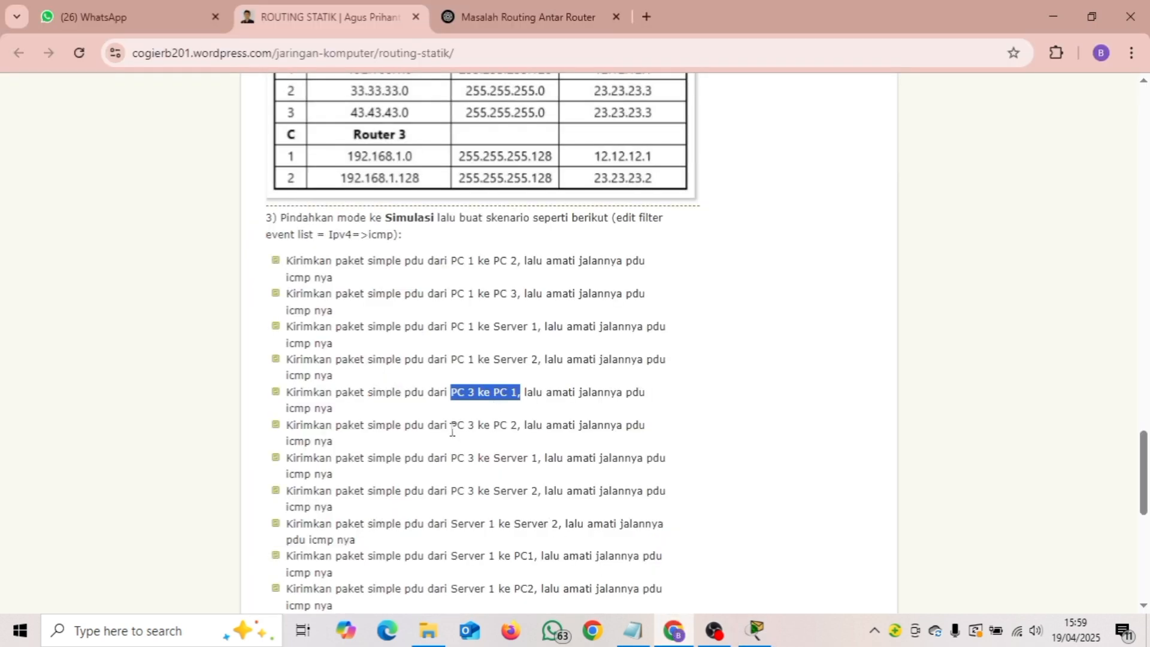
{"action": "left_click_drag", "start_coordinate": [517, 427], "coordinate": [450, 427]}
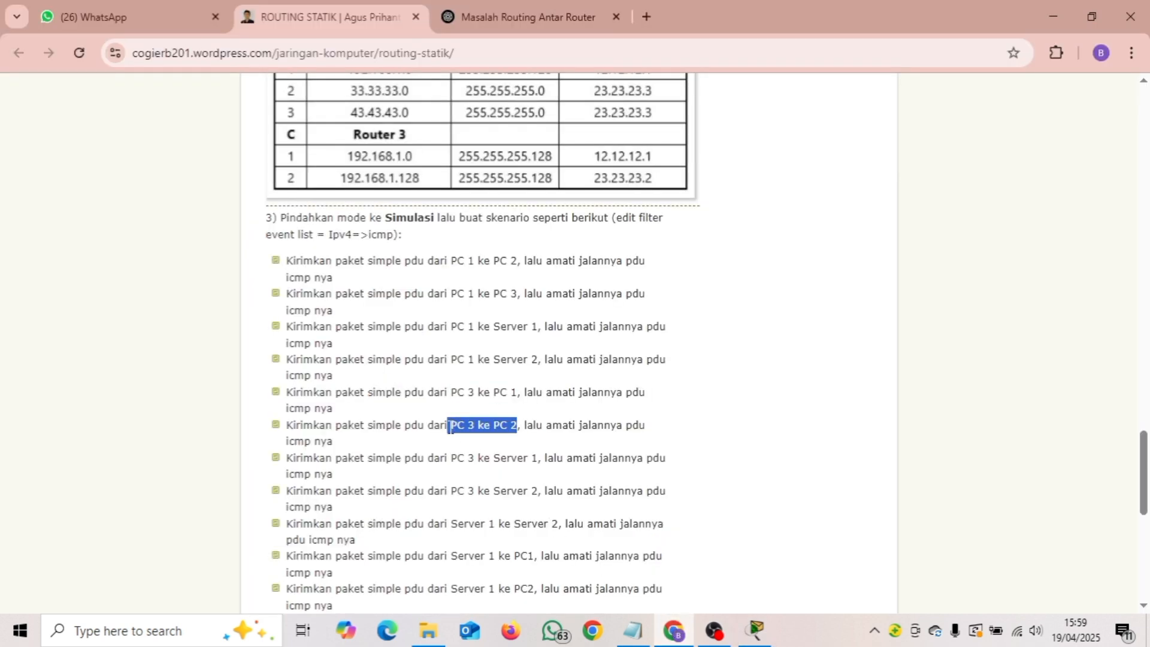
{"action": "left_click", "coordinate": [756, 630]}
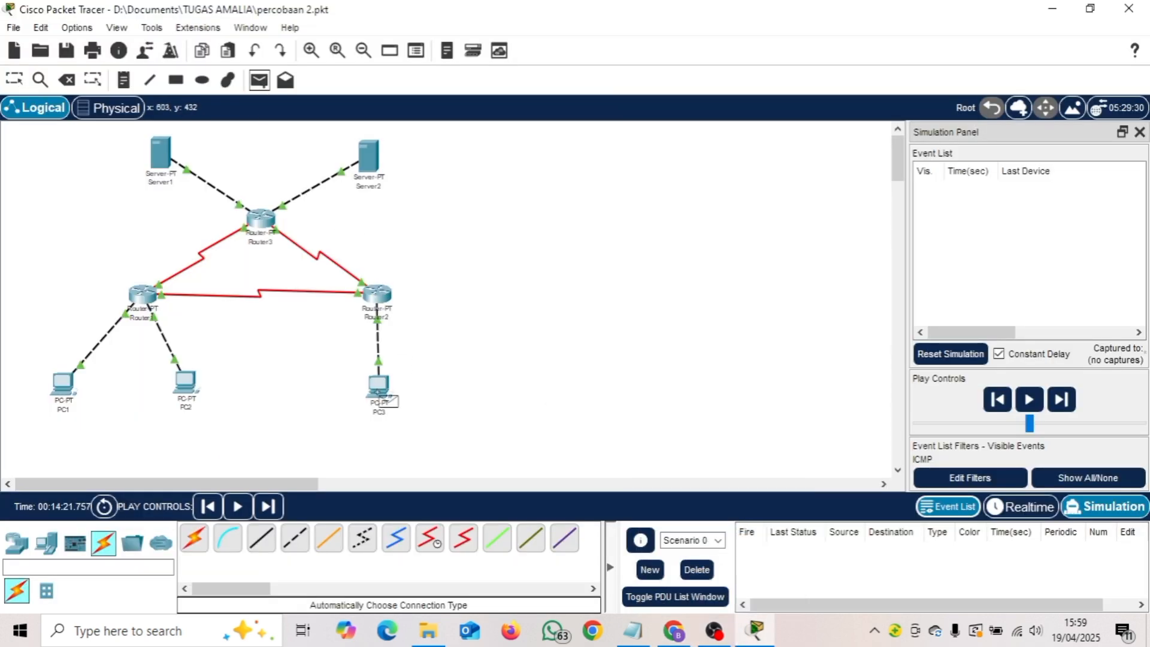
Send a simple PDU from PC3 to PC2 and step the simulation forward until the reply returns to PC3.
{"action": "left_click", "coordinate": [380, 388]}
{"action": "left_click", "coordinate": [186, 381]}
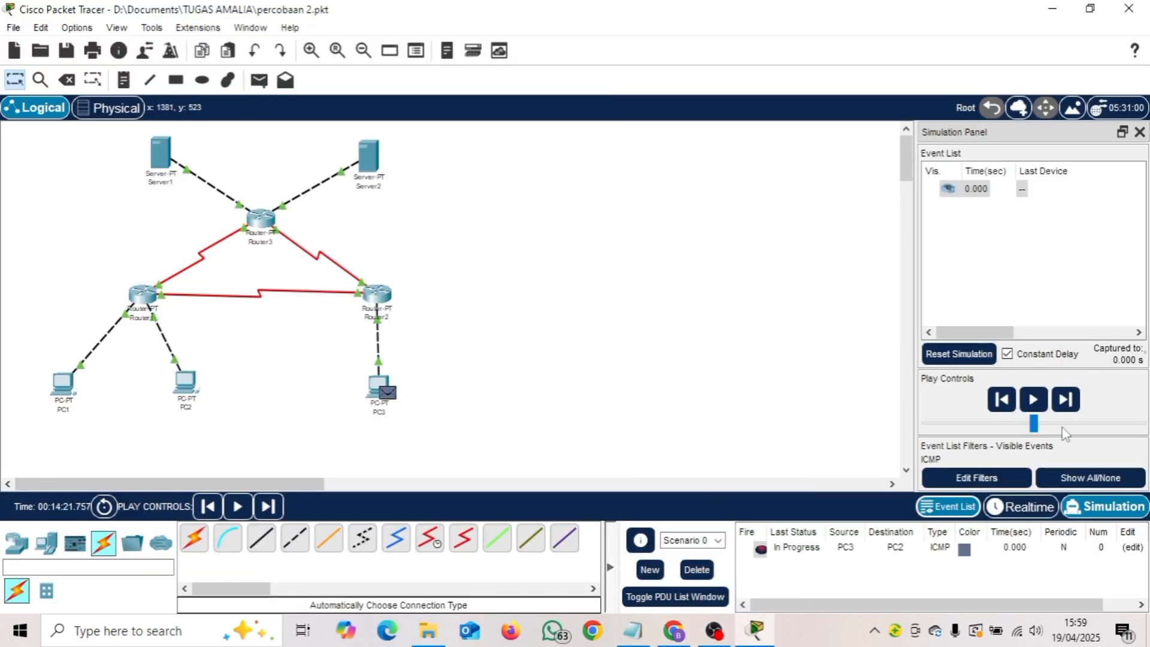
{"action": "left_click", "coordinate": [1065, 401]}
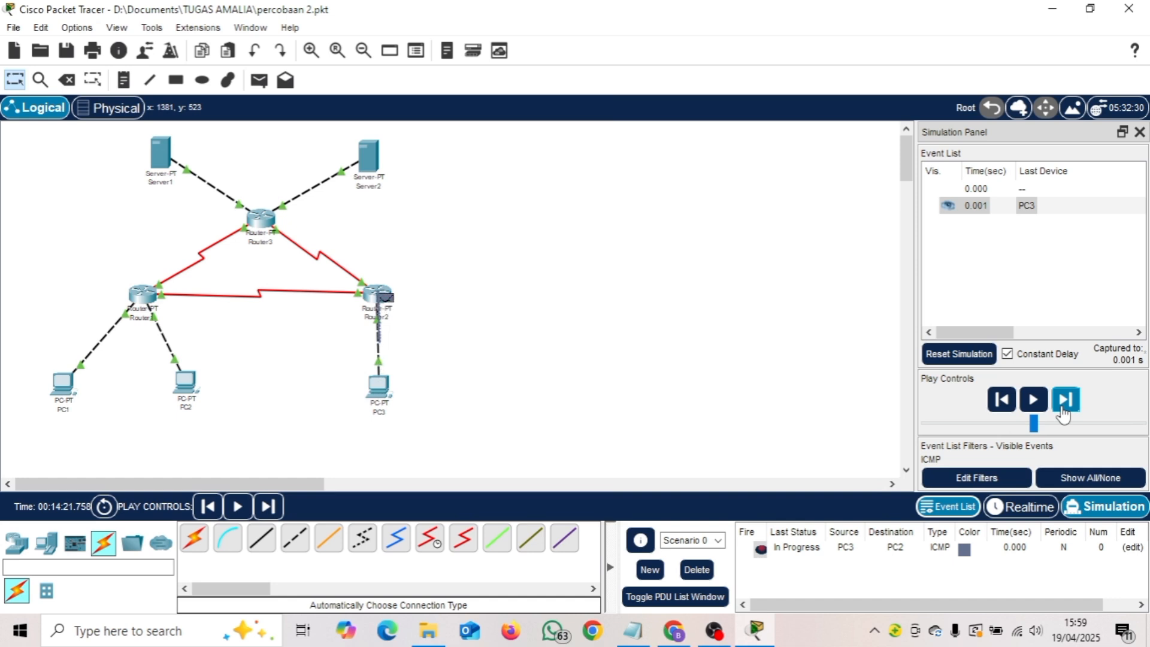
{"action": "left_click", "coordinate": [1062, 409]}
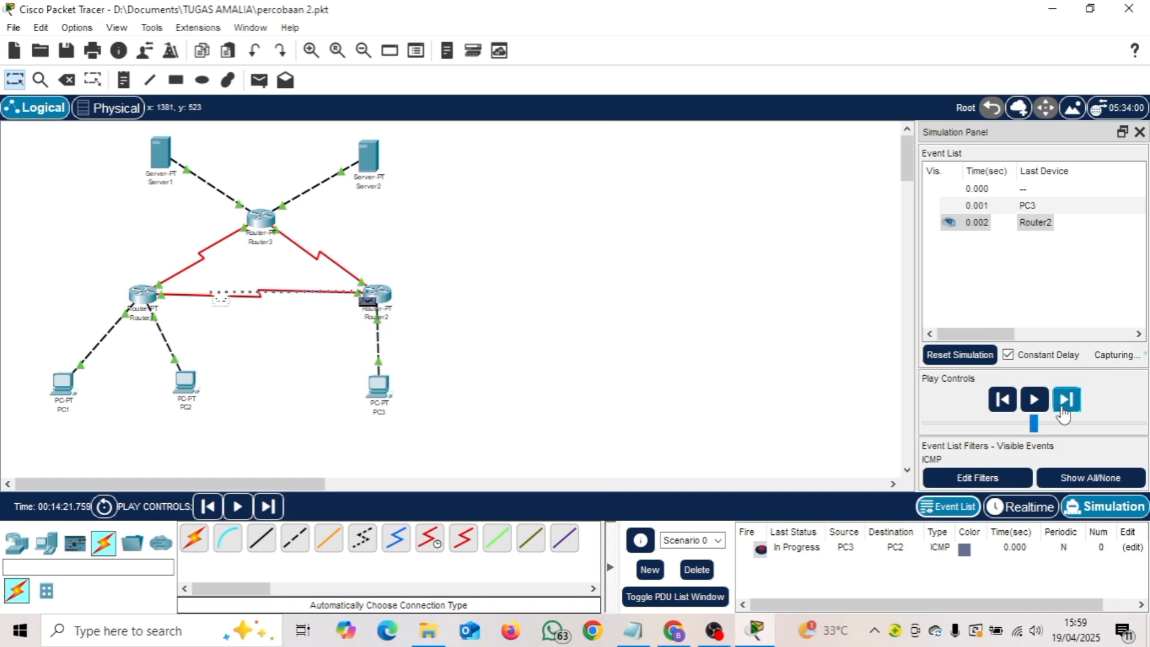
{"action": "left_click", "coordinate": [1063, 412]}
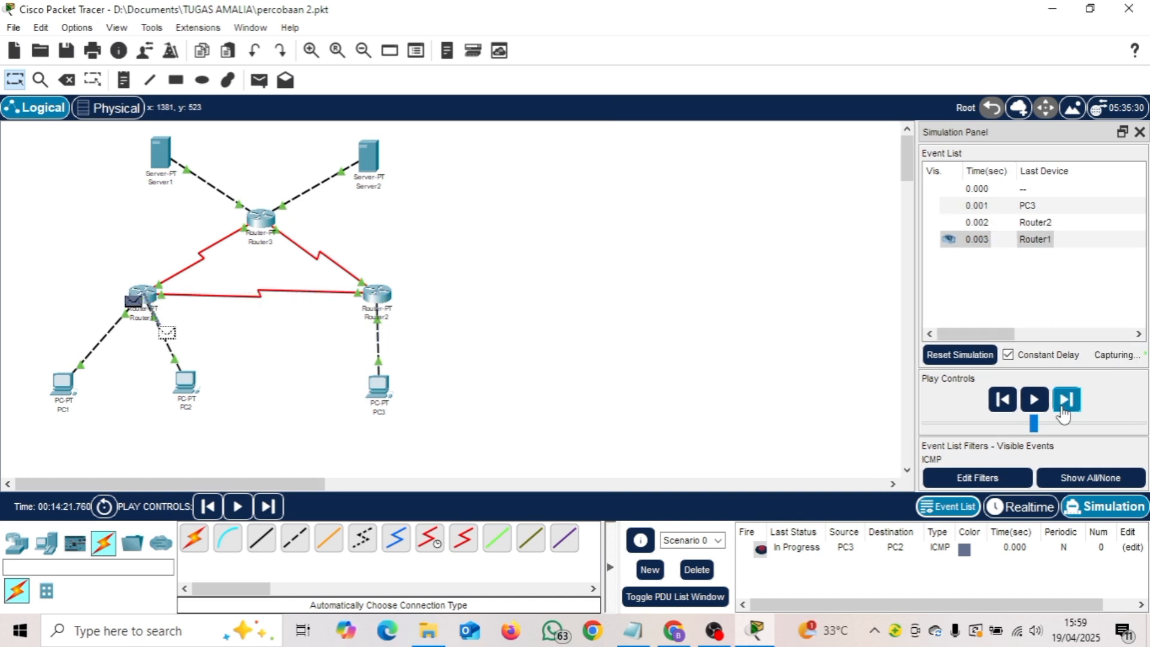
{"action": "left_click", "coordinate": [1064, 412]}
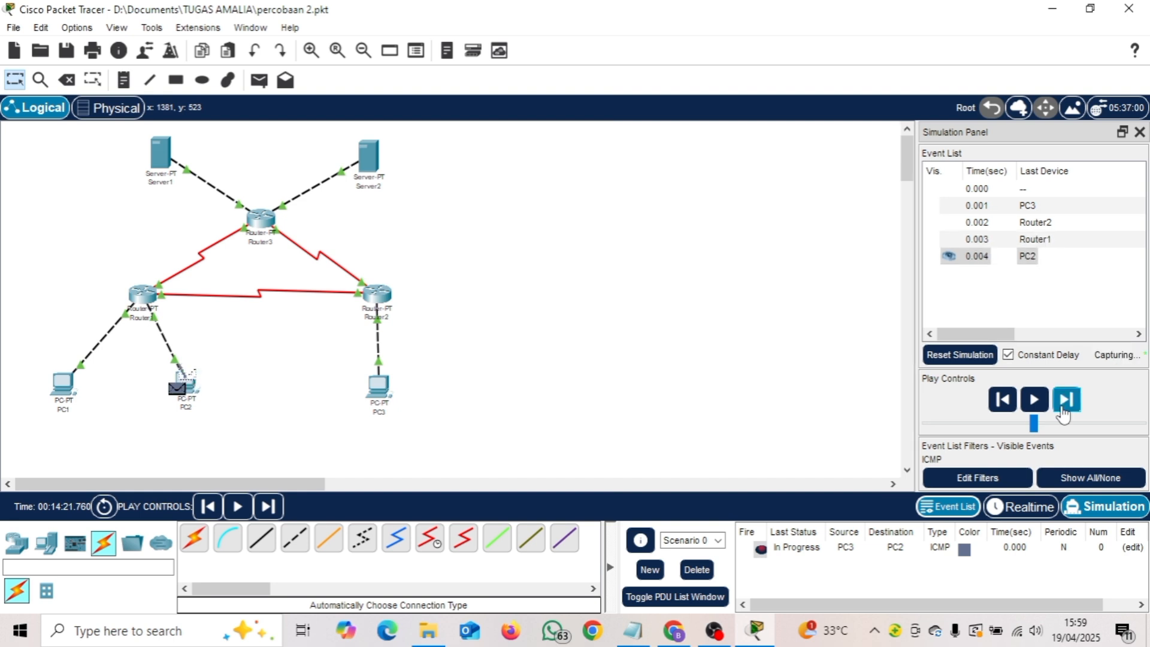
{"action": "left_click", "coordinate": [1064, 413]}
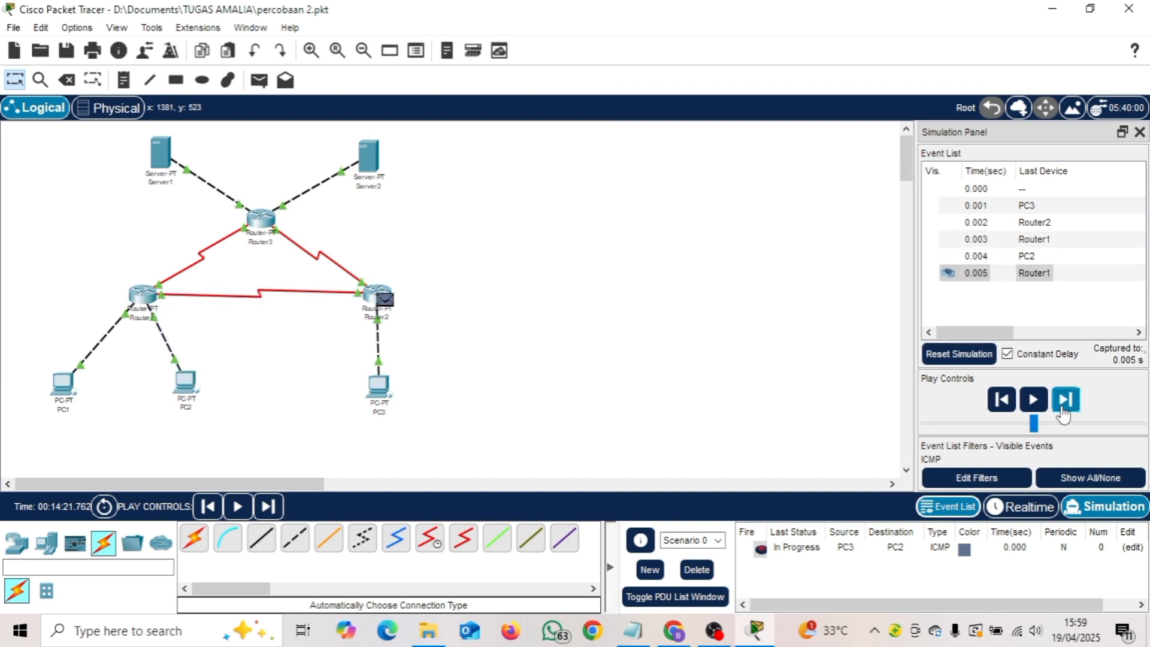
{"action": "left_click", "coordinate": [1063, 412]}
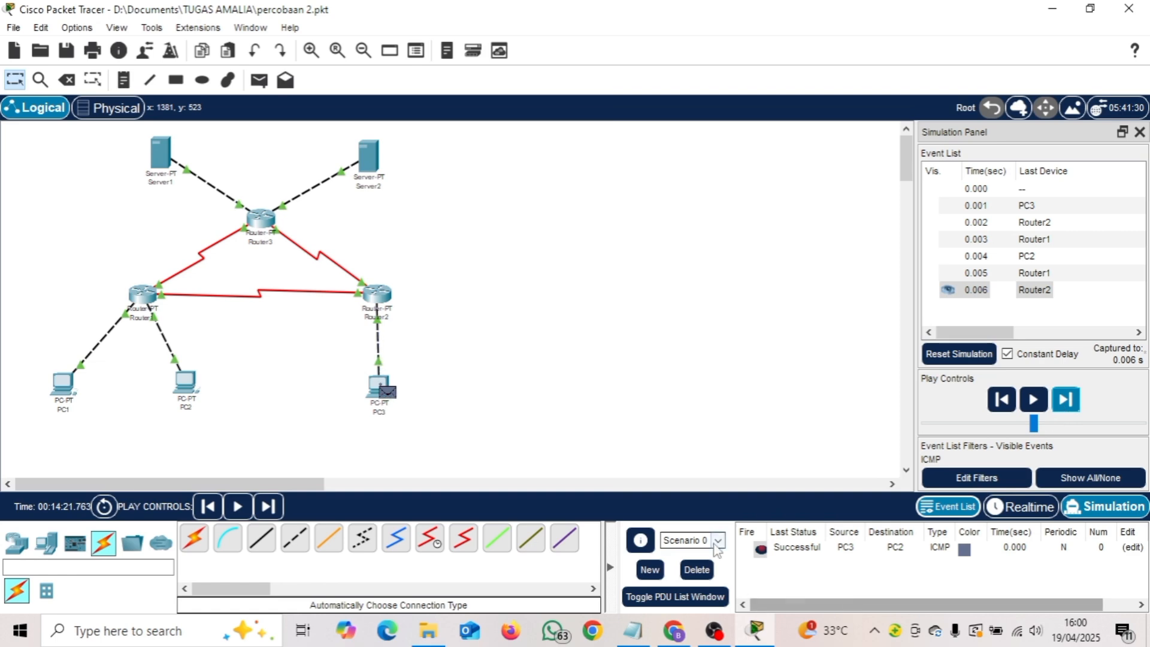
Delete the PC3-to-PC2 test scenario, mark the PC 3 to Server 1 test on the Chrome page, and return to Packet Tracer.
{"action": "left_click", "coordinate": [696, 570]}
{"action": "left_click", "coordinate": [674, 634]}
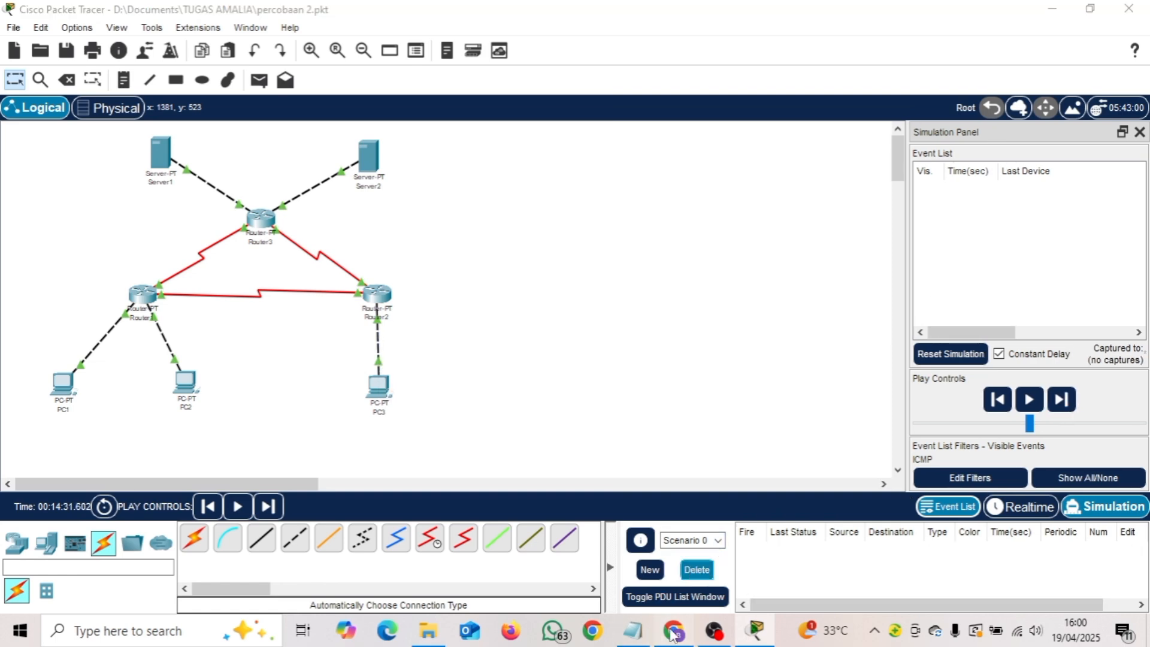
{"action": "scroll", "coordinate": [506, 238], "scroll_direction": "down", "scroll_amount": 3}
{"action": "left_click_drag", "start_coordinate": [524, 247], "coordinate": [459, 250]}
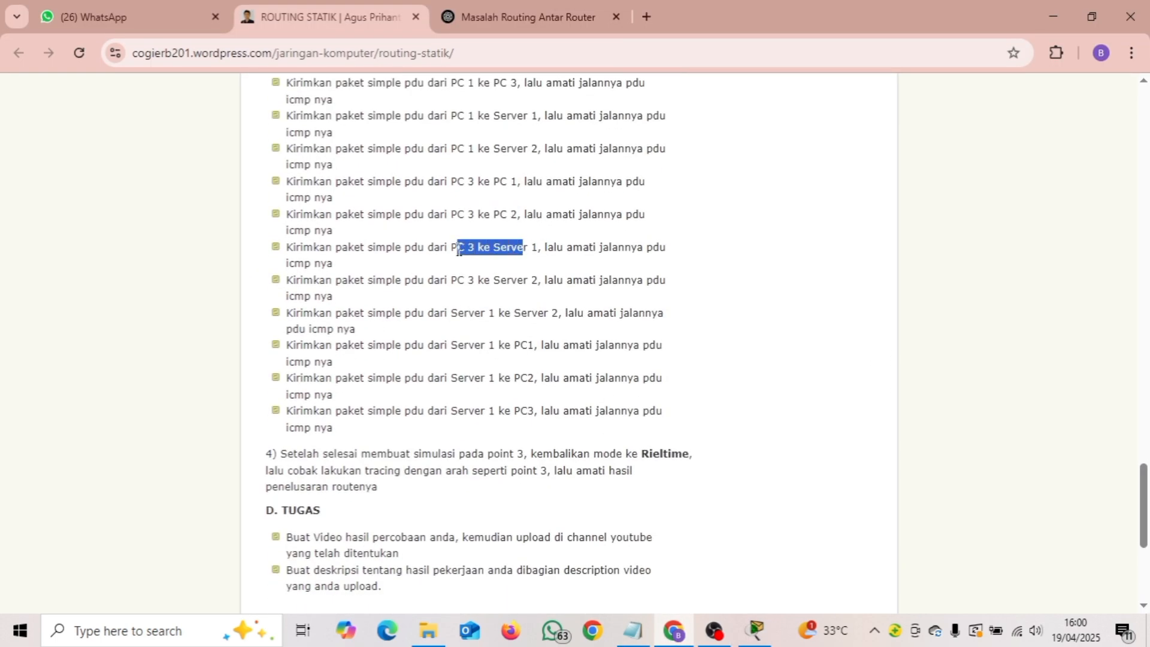
{"action": "left_click", "coordinate": [756, 631]}
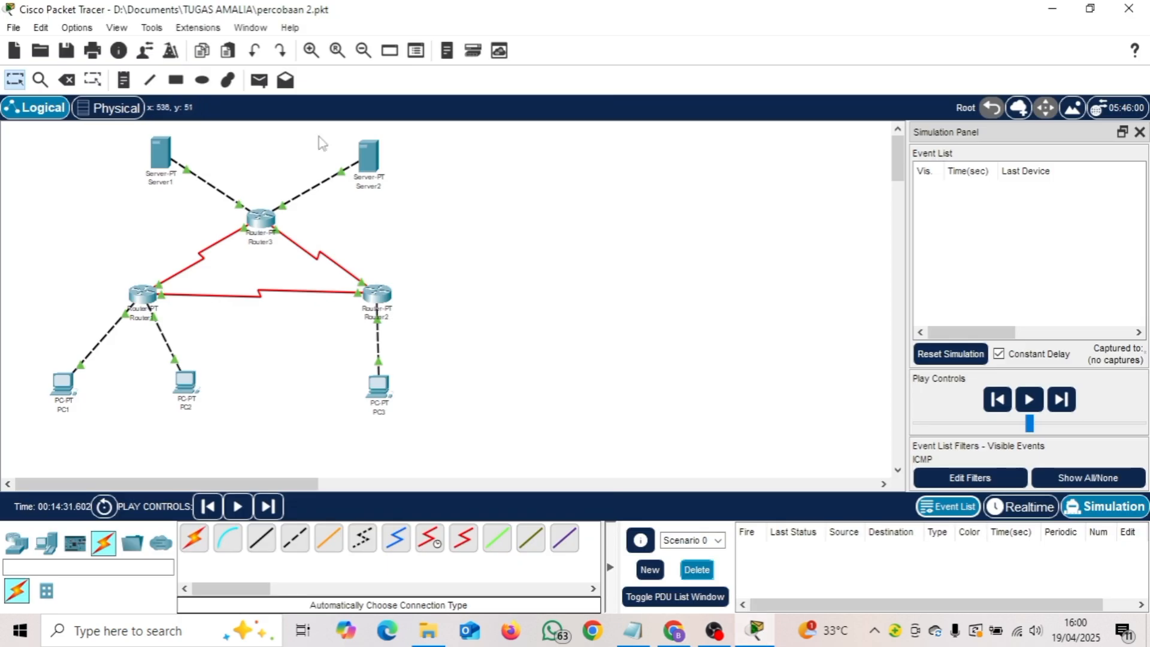
Send a simple PDU from PC3 to Server1 and step the simulation forward until the reply returns to PC3.
{"action": "left_click", "coordinate": [379, 387]}
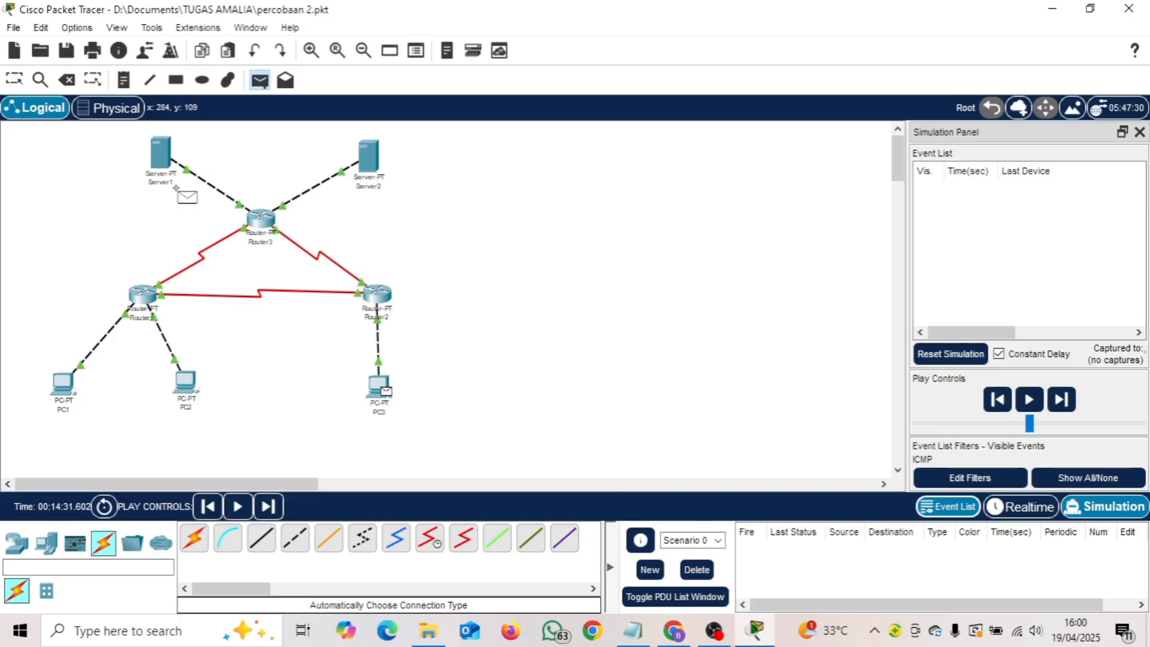
{"action": "left_click", "coordinate": [160, 153]}
{"action": "left_click", "coordinate": [1067, 401]}
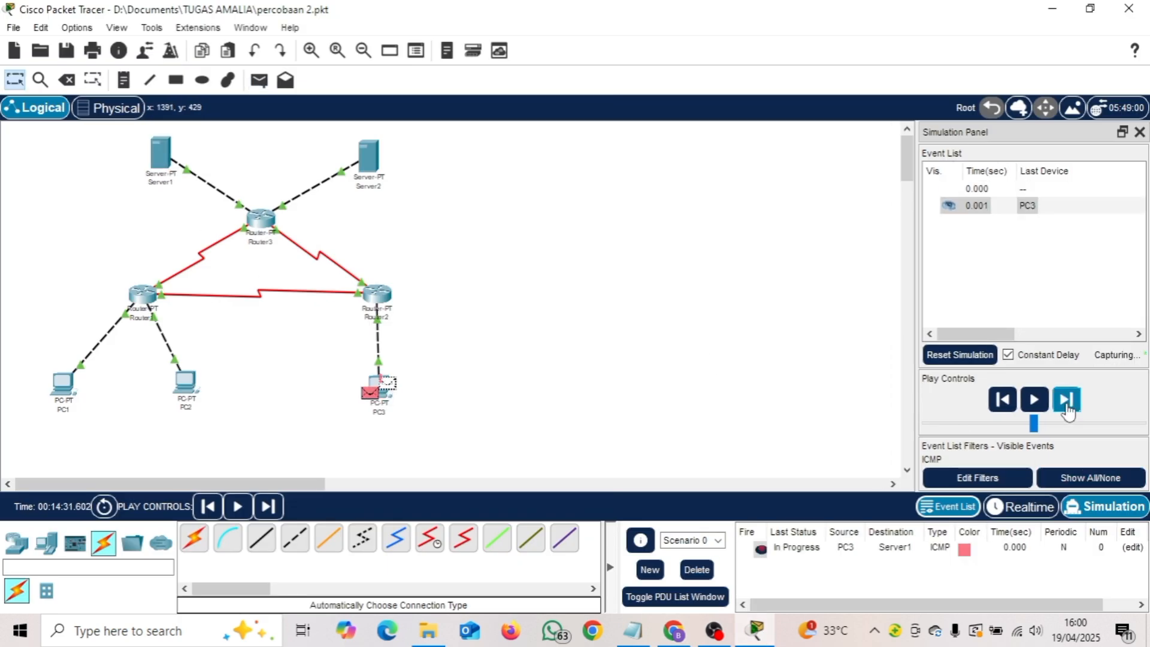
{"action": "left_click", "coordinate": [1067, 405]}
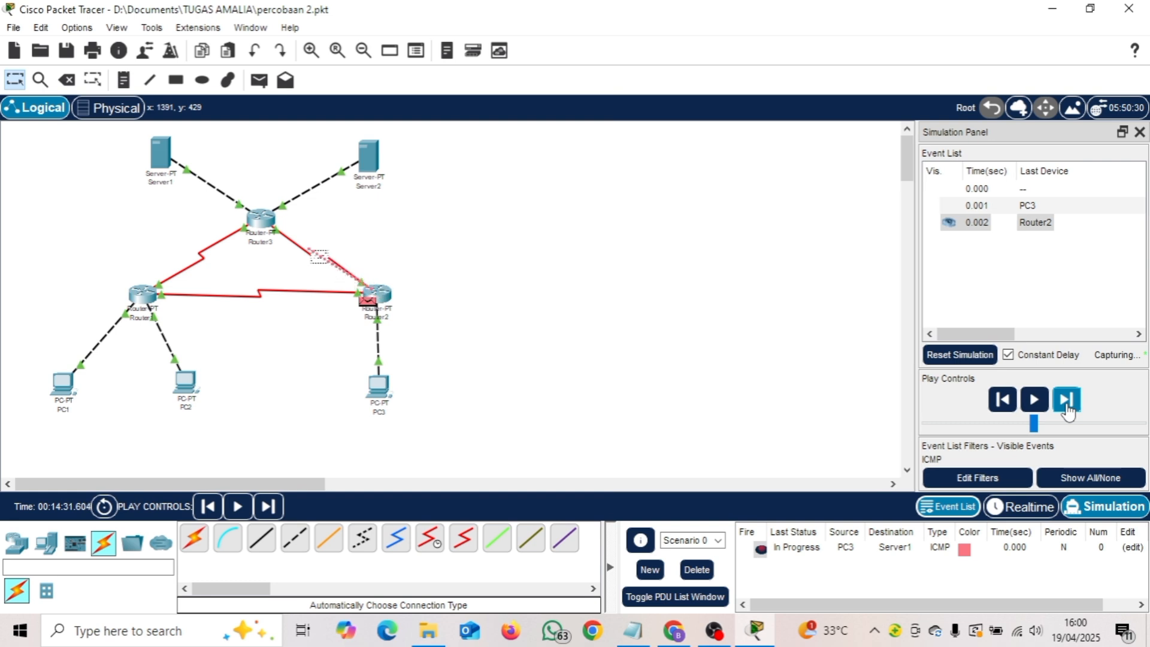
{"action": "left_click", "coordinate": [1067, 401]}
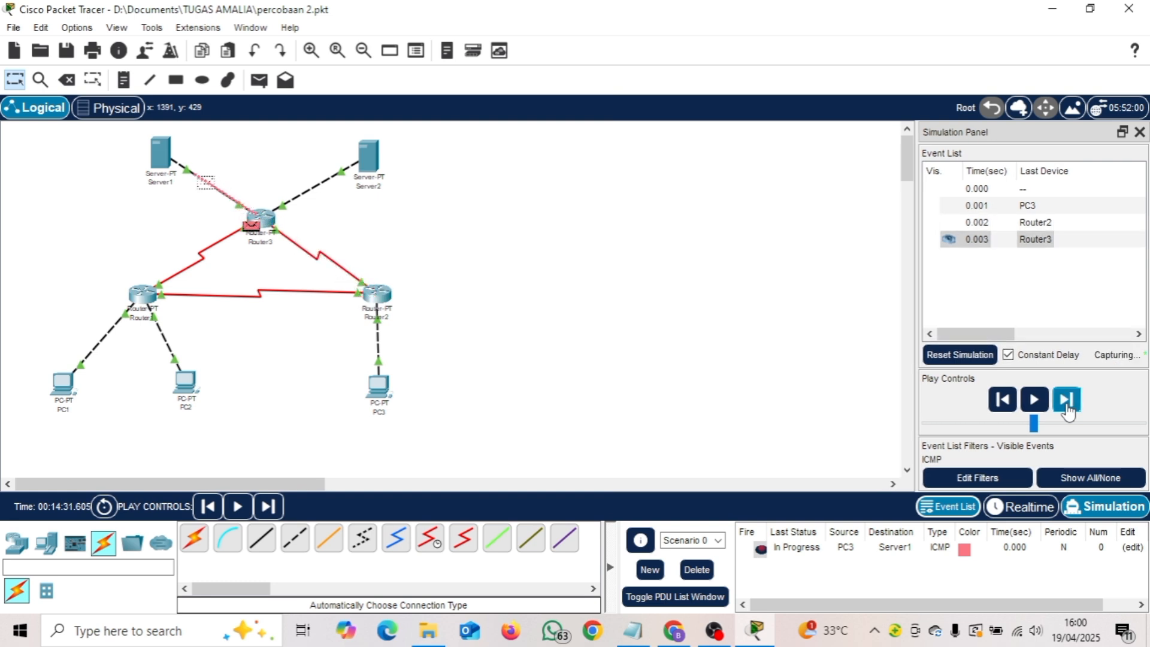
{"action": "left_click", "coordinate": [1066, 405]}
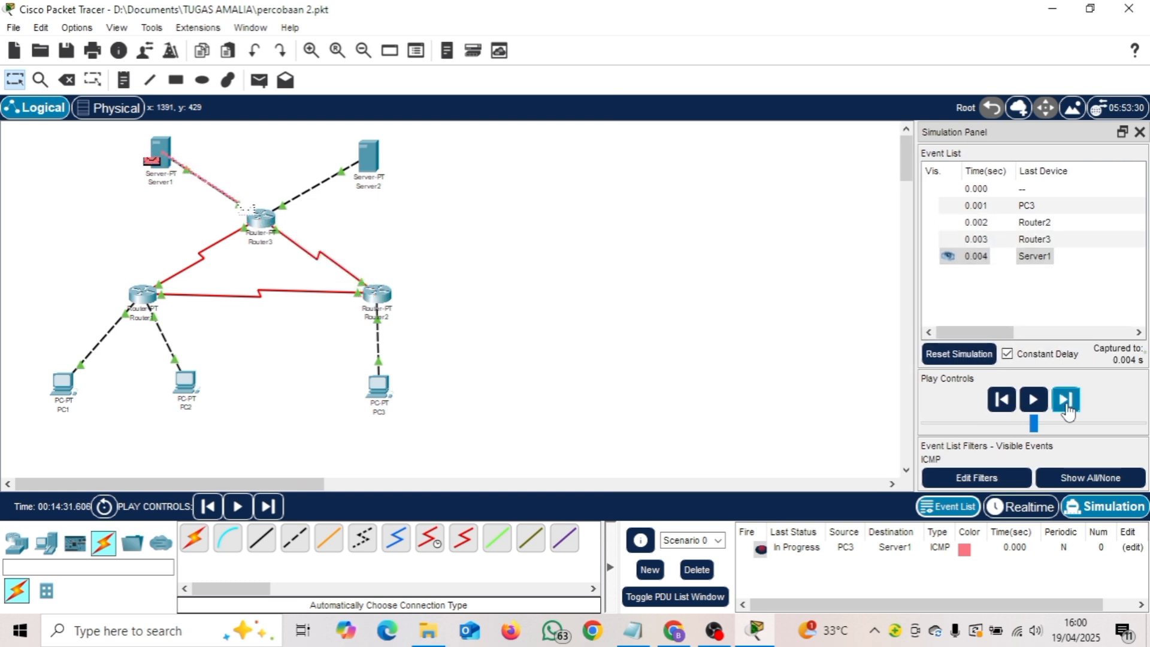
{"action": "left_click", "coordinate": [1067, 405]}
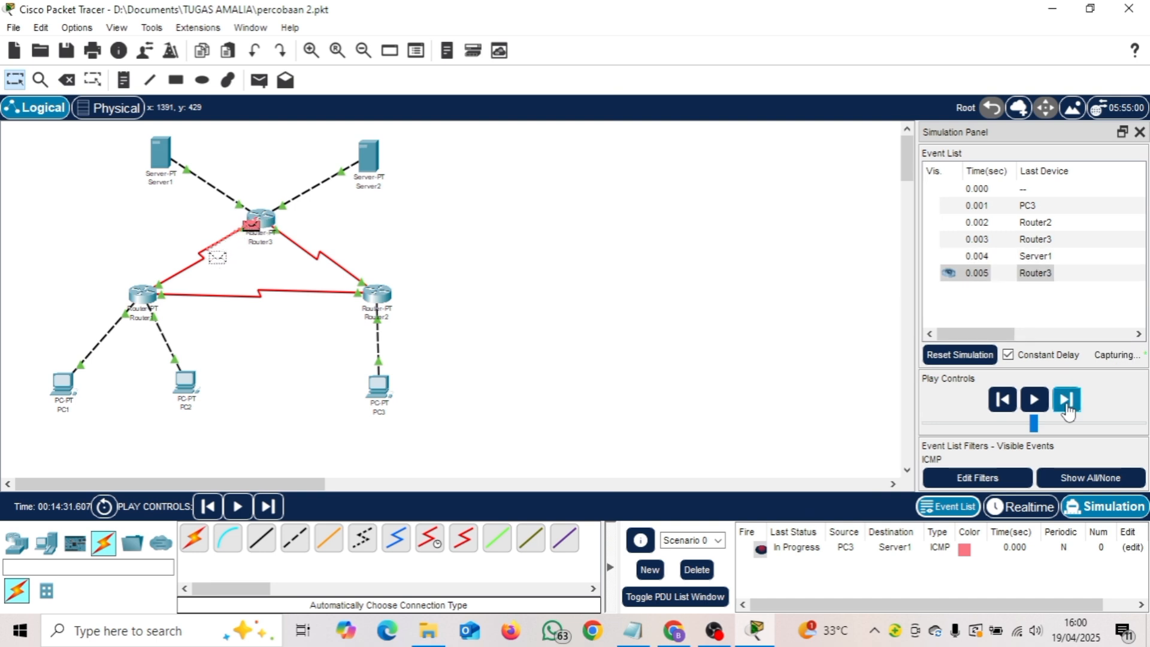
{"action": "left_click", "coordinate": [1067, 405]}
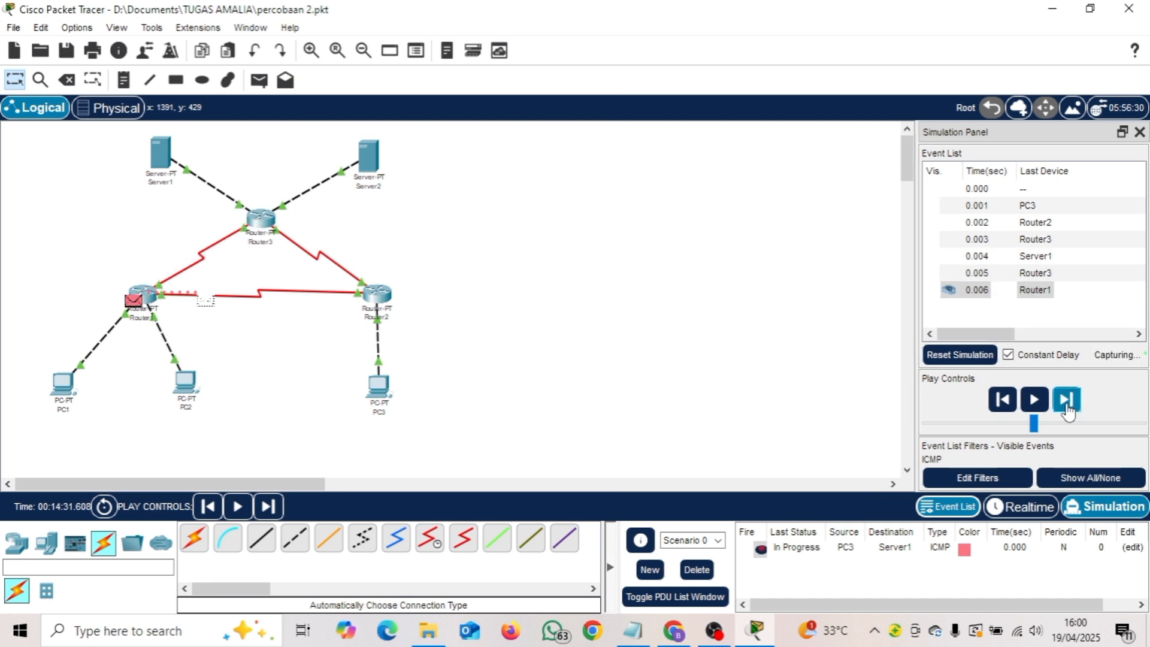
{"action": "left_click", "coordinate": [1066, 405]}
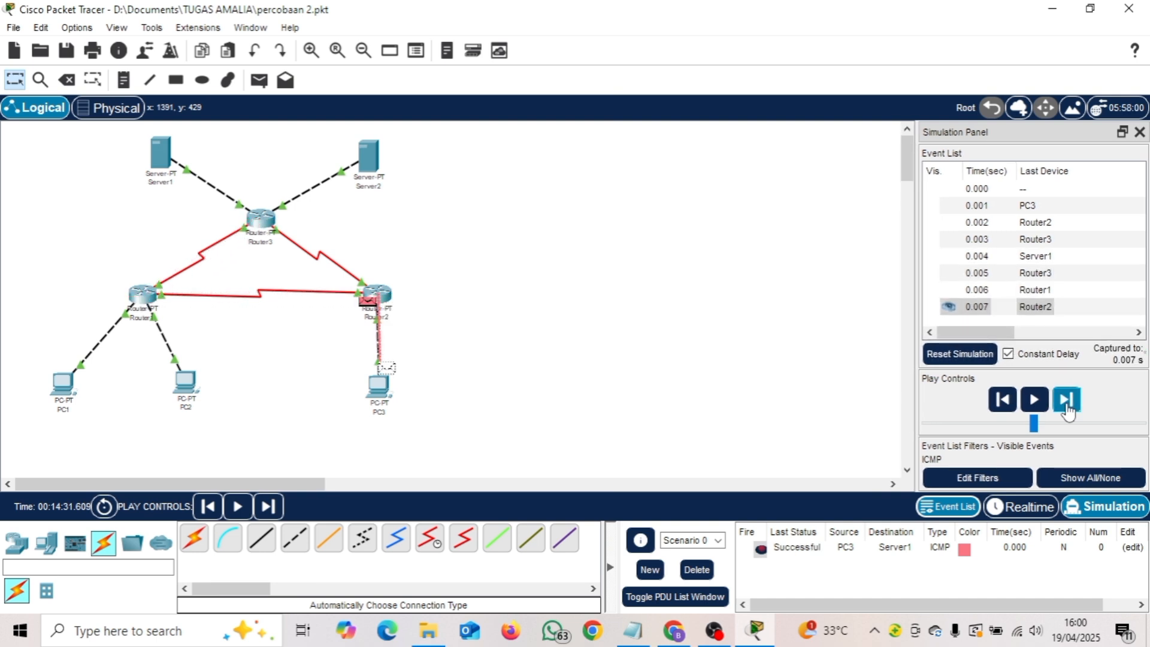
Delete the PC3-to-Server1 test scenario, mark the PC 3 to Server 2 test on the Chrome page, and return to Packet Tracer.
{"action": "left_click", "coordinate": [693, 572]}
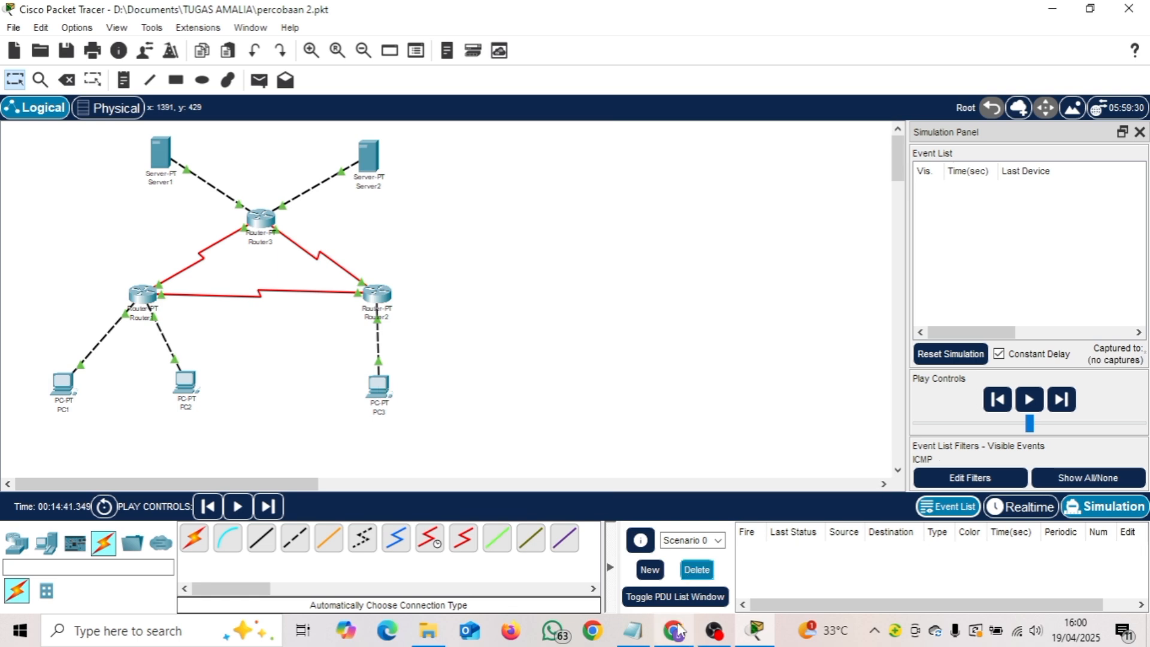
{"action": "left_click", "coordinate": [674, 631]}
{"action": "left_click_drag", "start_coordinate": [541, 279], "coordinate": [473, 289]}
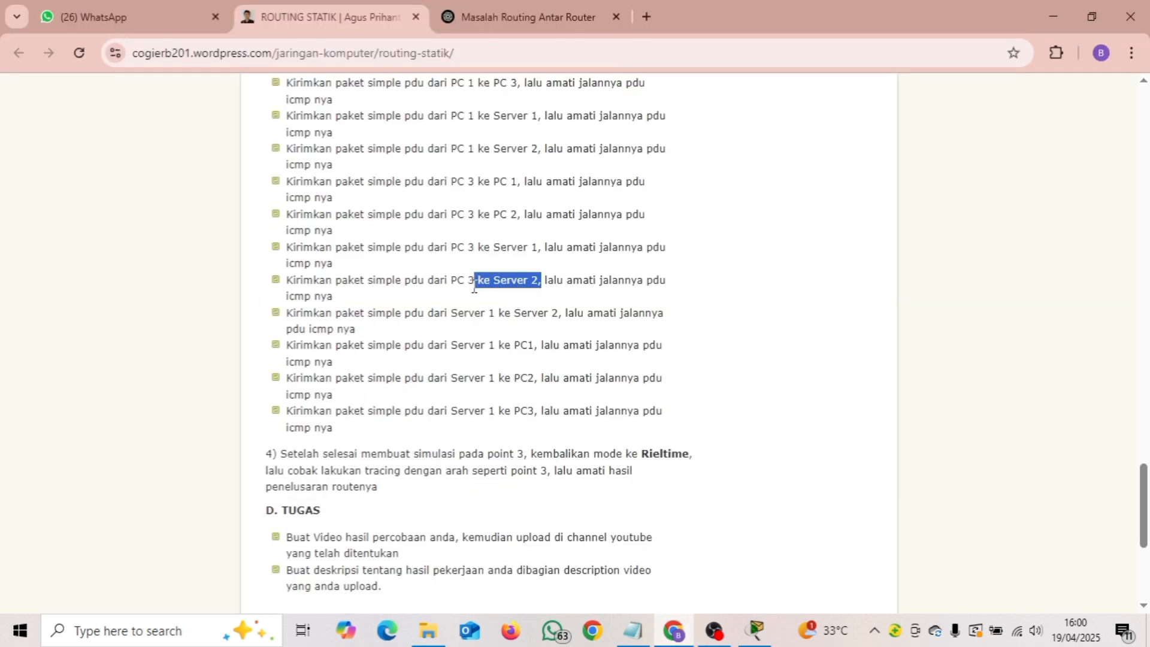
{"action": "left_click", "coordinate": [756, 631]}
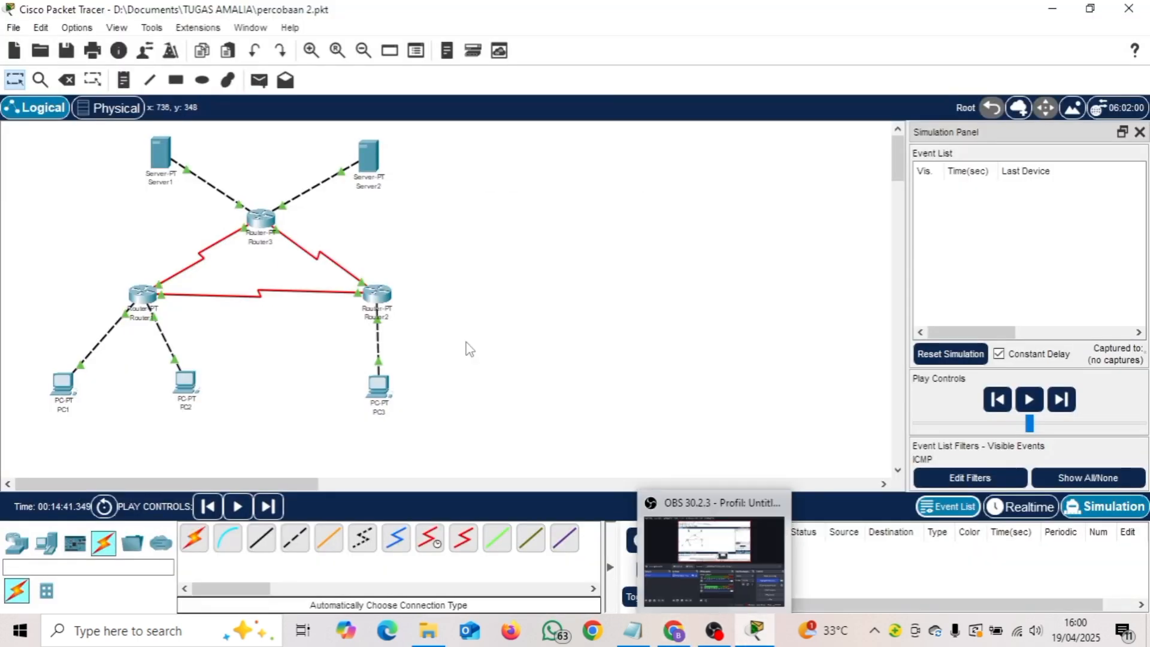
Send a simple PDU from PC3 to Server2 and step the simulation forward until the reply returns to PC3.
{"action": "left_click", "coordinate": [259, 80]}
{"action": "left_click", "coordinate": [379, 386]}
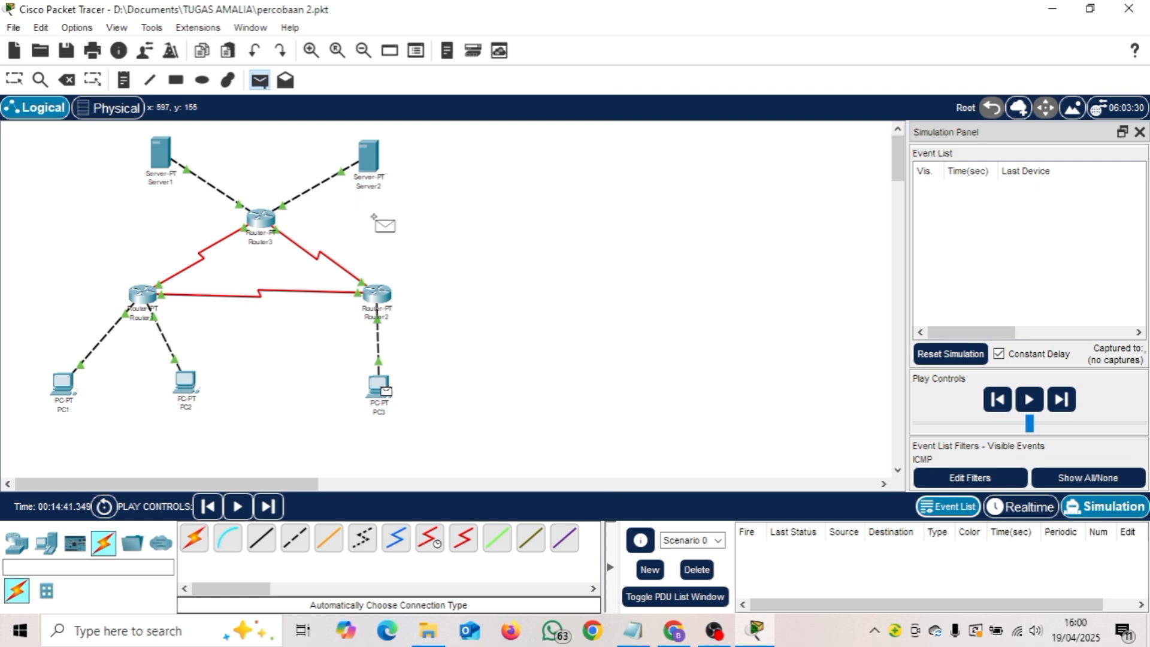
{"action": "left_click", "coordinate": [372, 154]}
{"action": "left_click", "coordinate": [1064, 406]}
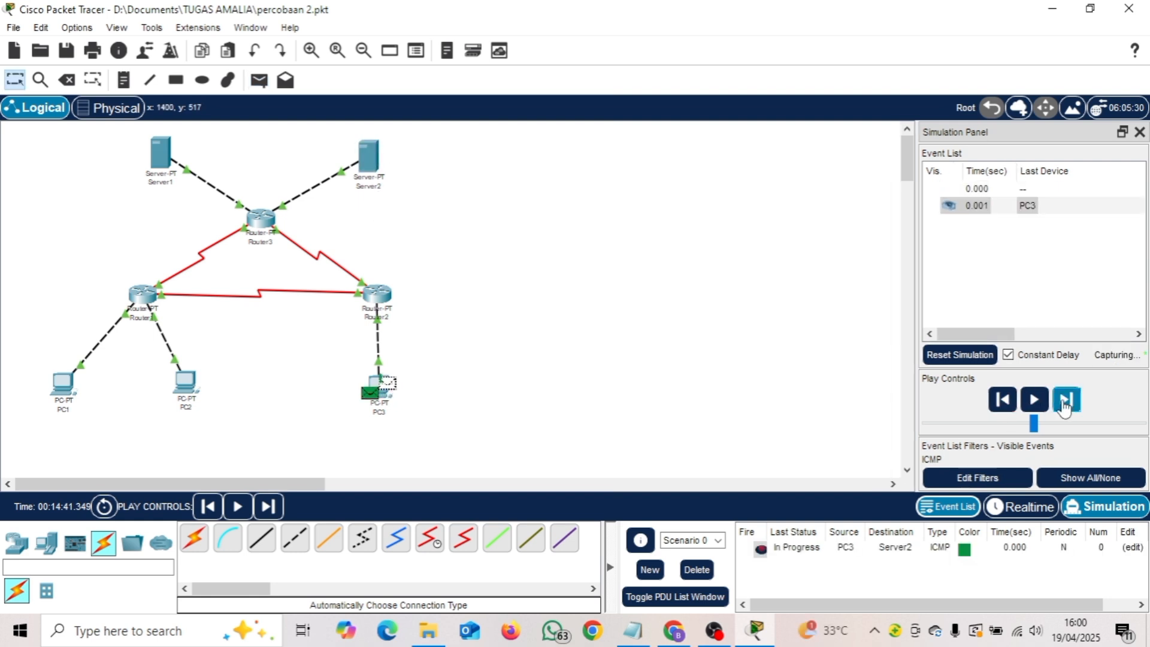
{"action": "left_click", "coordinate": [1065, 406]}
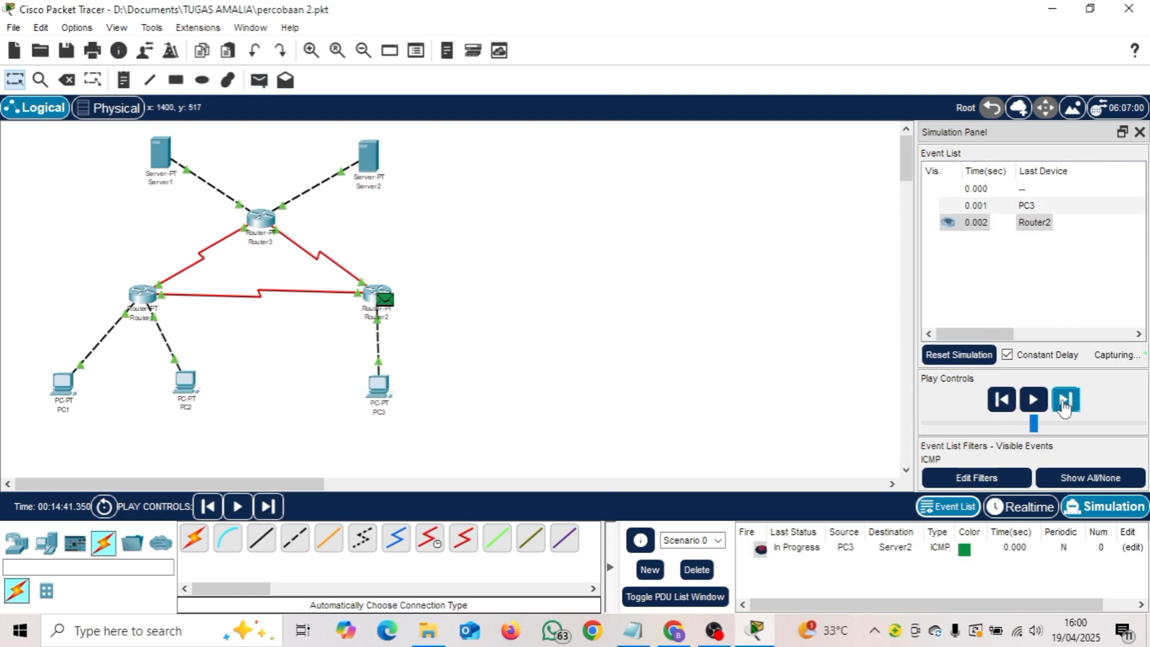
{"action": "left_click", "coordinate": [1065, 406]}
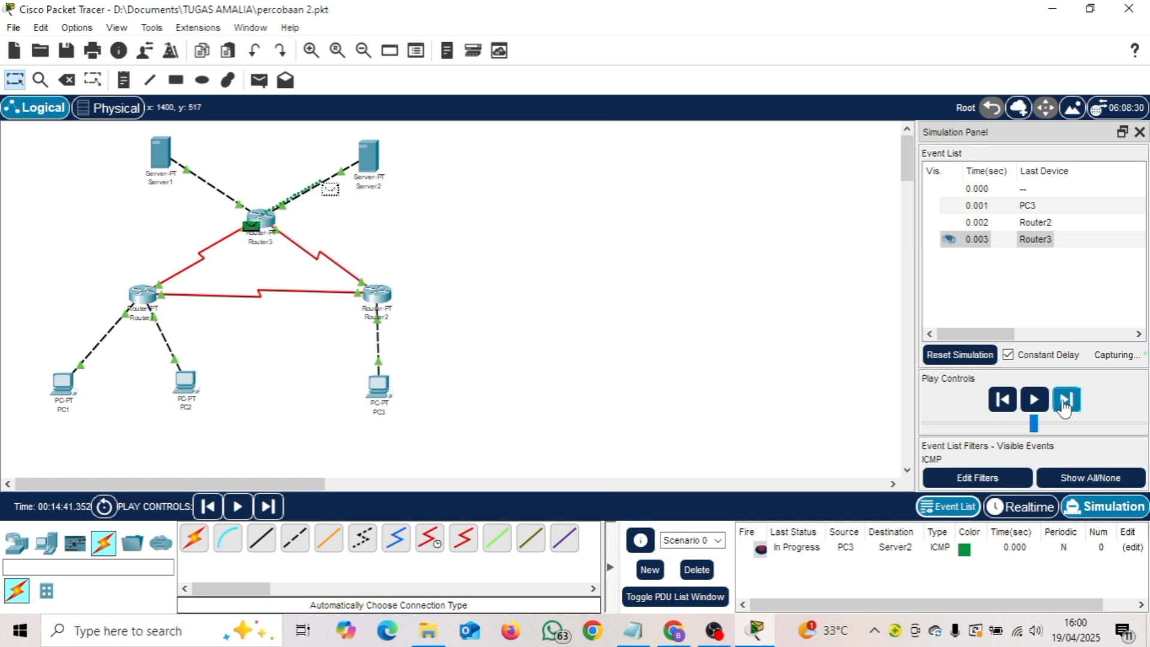
{"action": "left_click", "coordinate": [1065, 406]}
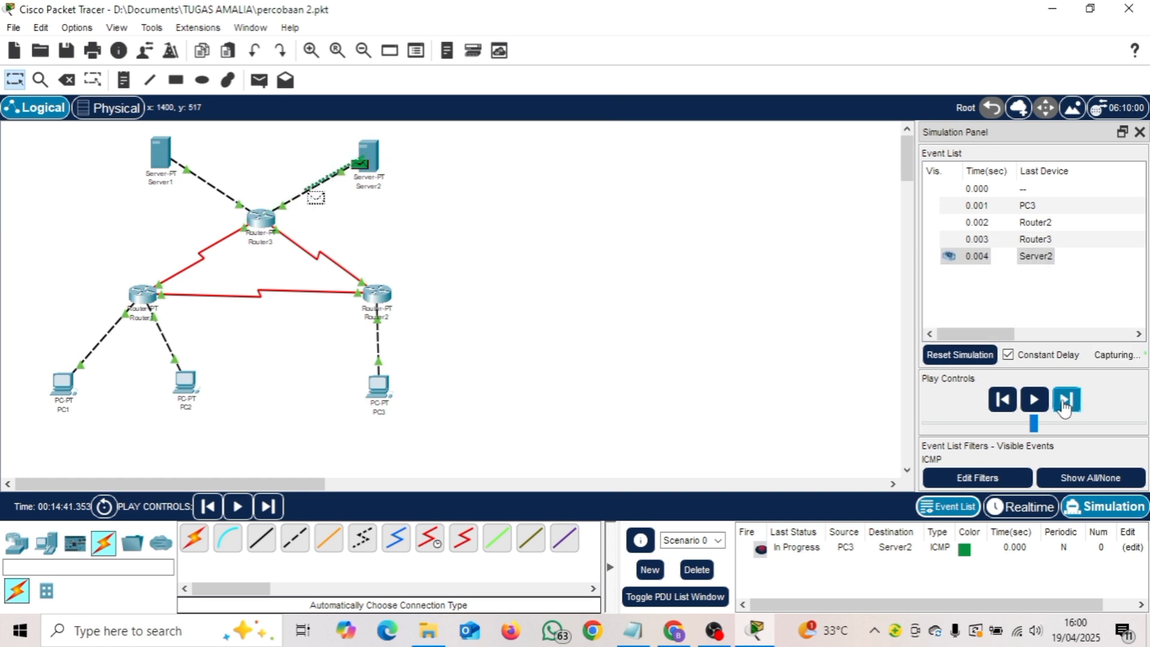
{"action": "left_click", "coordinate": [1064, 407]}
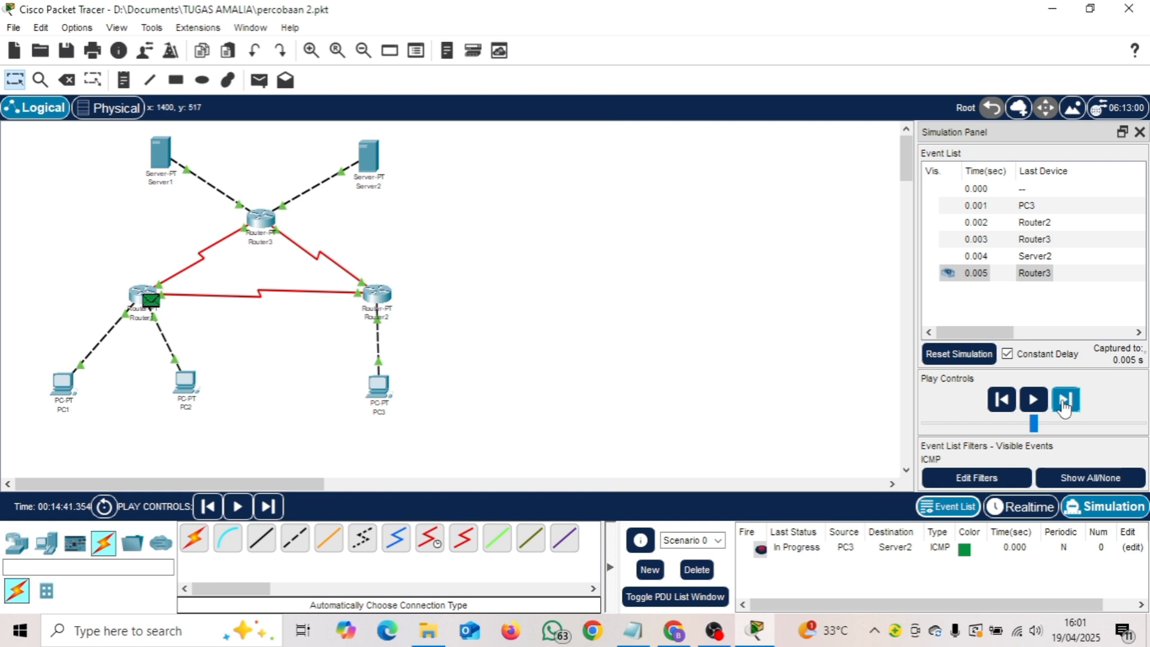
{"action": "left_click", "coordinate": [1064, 406]}
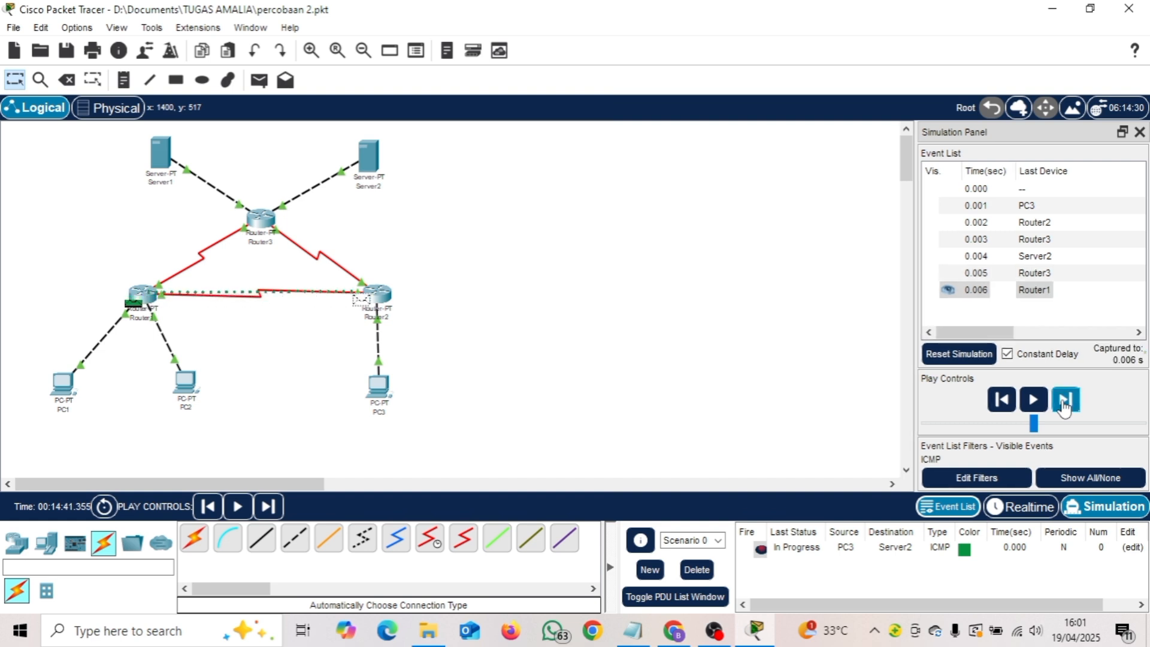
{"action": "left_click", "coordinate": [1064, 406]}
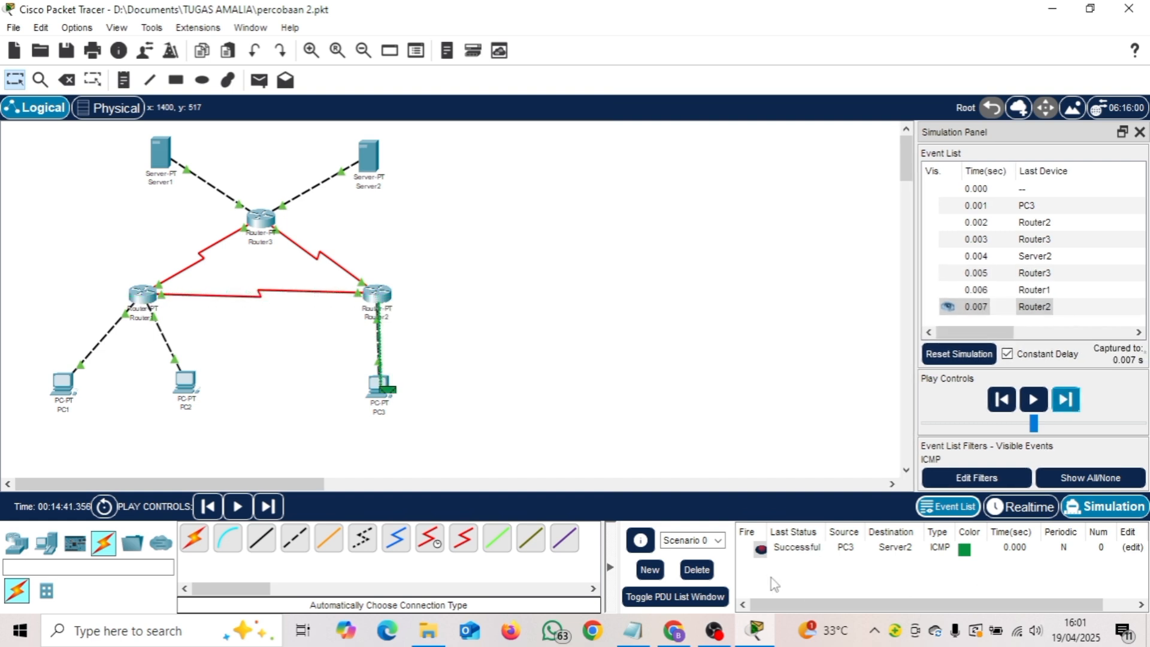
Delete the PC3-to-Server2 test scenario, mark the Server 1 to Server 2 test on the Chrome page, and return to Packet Tracer.
{"action": "left_click", "coordinate": [698, 571]}
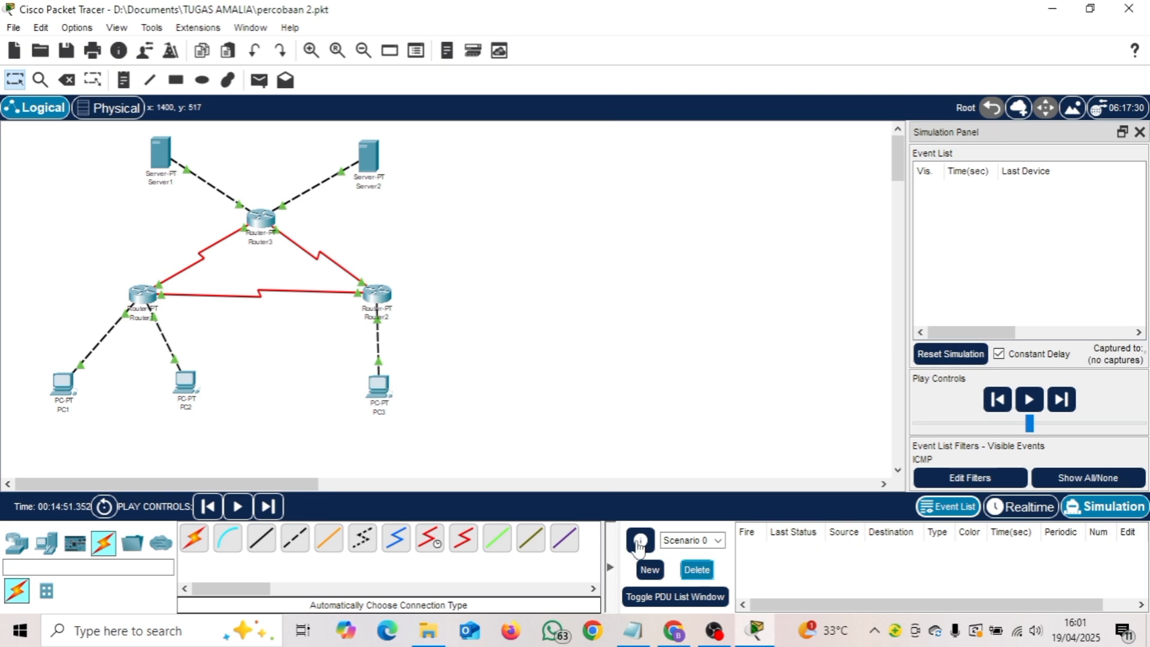
{"action": "left_click", "coordinate": [674, 630]}
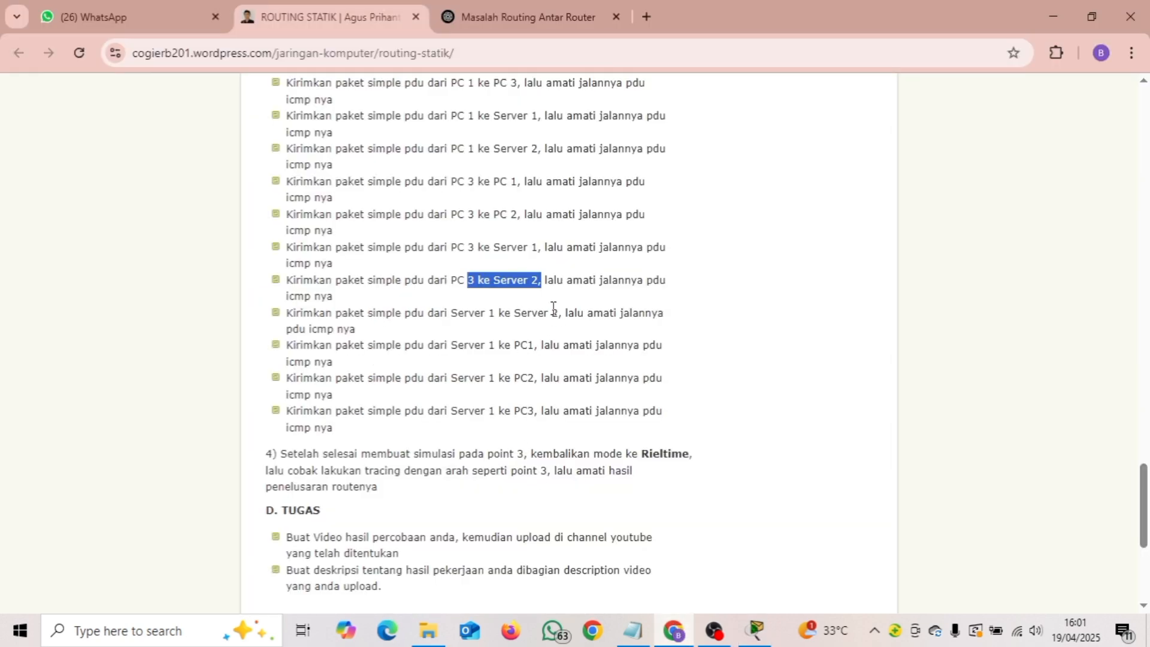
{"action": "left_click_drag", "start_coordinate": [558, 312], "coordinate": [490, 312]}
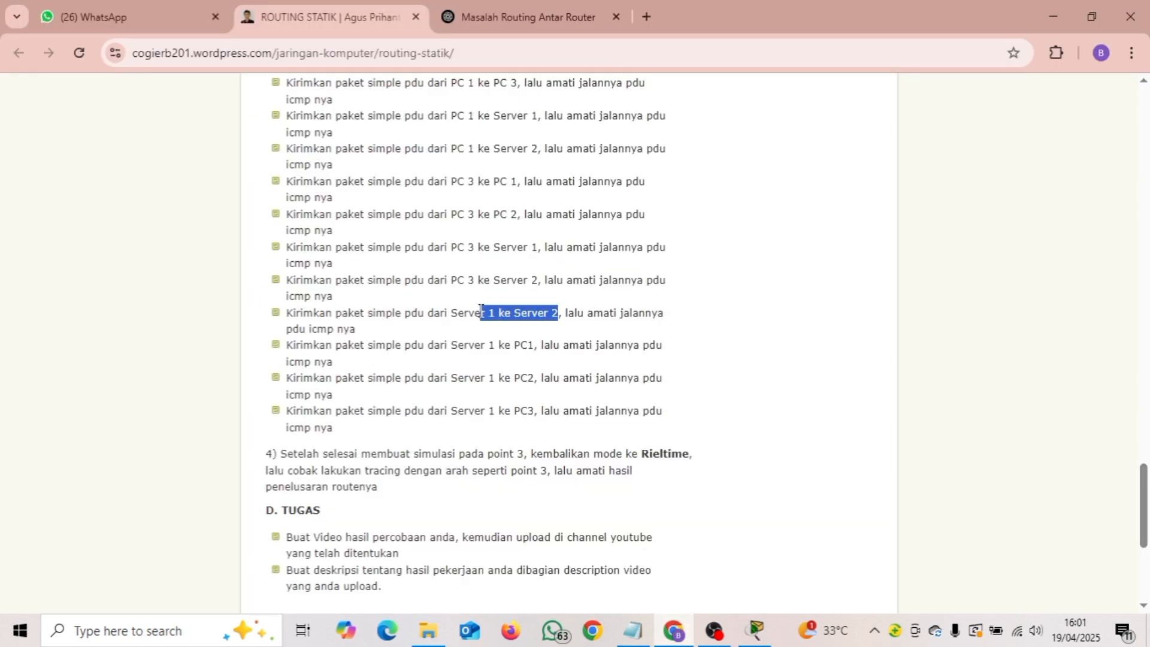
{"action": "left_click", "coordinate": [757, 631]}
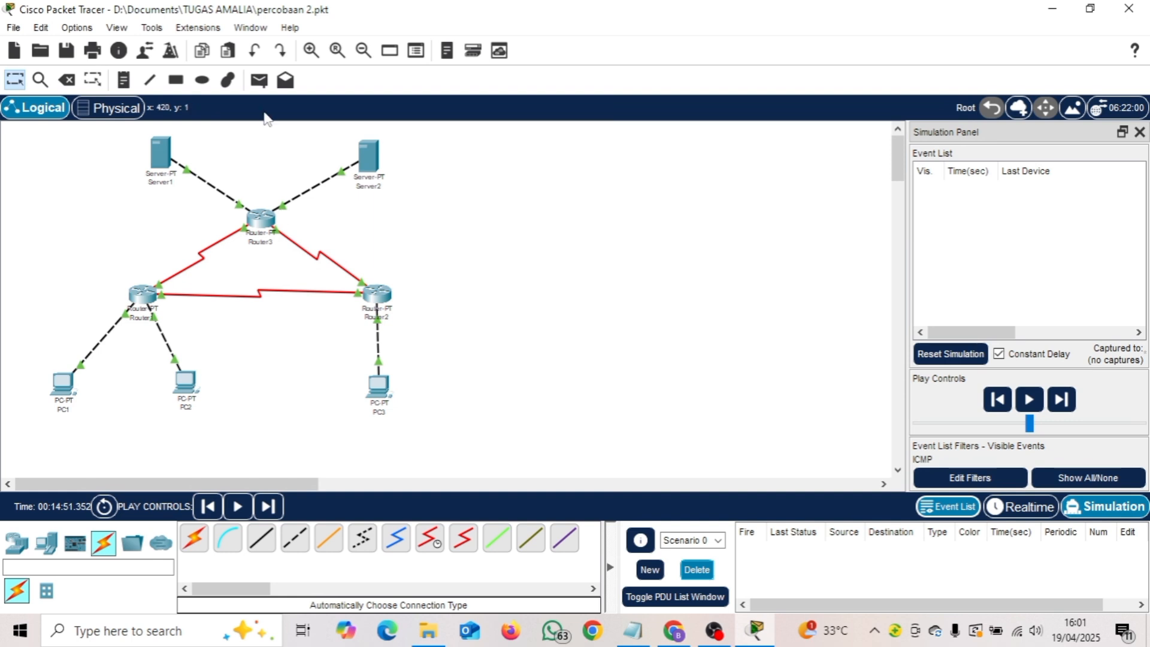
Send a simple PDU from Server1 to Server2 and step the simulation forward until the reply returns to Server1.
{"action": "left_click", "coordinate": [259, 79]}
{"action": "left_click", "coordinate": [159, 155]}
{"action": "left_click", "coordinate": [369, 155]}
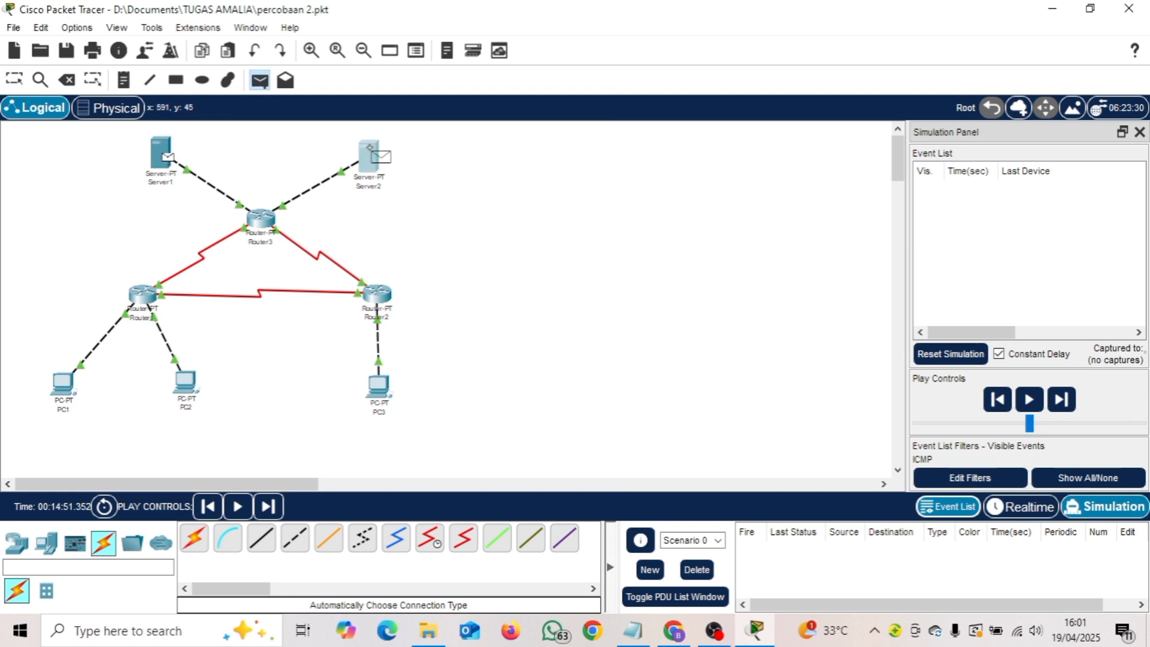
{"action": "left_click", "coordinate": [1075, 400]}
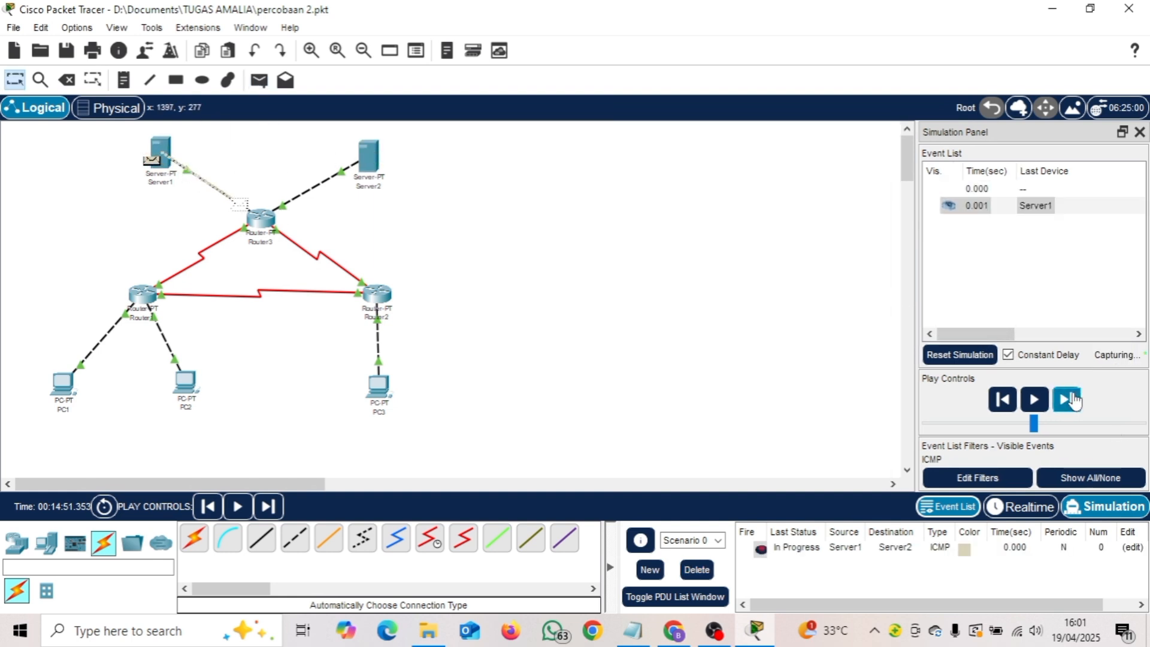
{"action": "left_click", "coordinate": [1074, 400]}
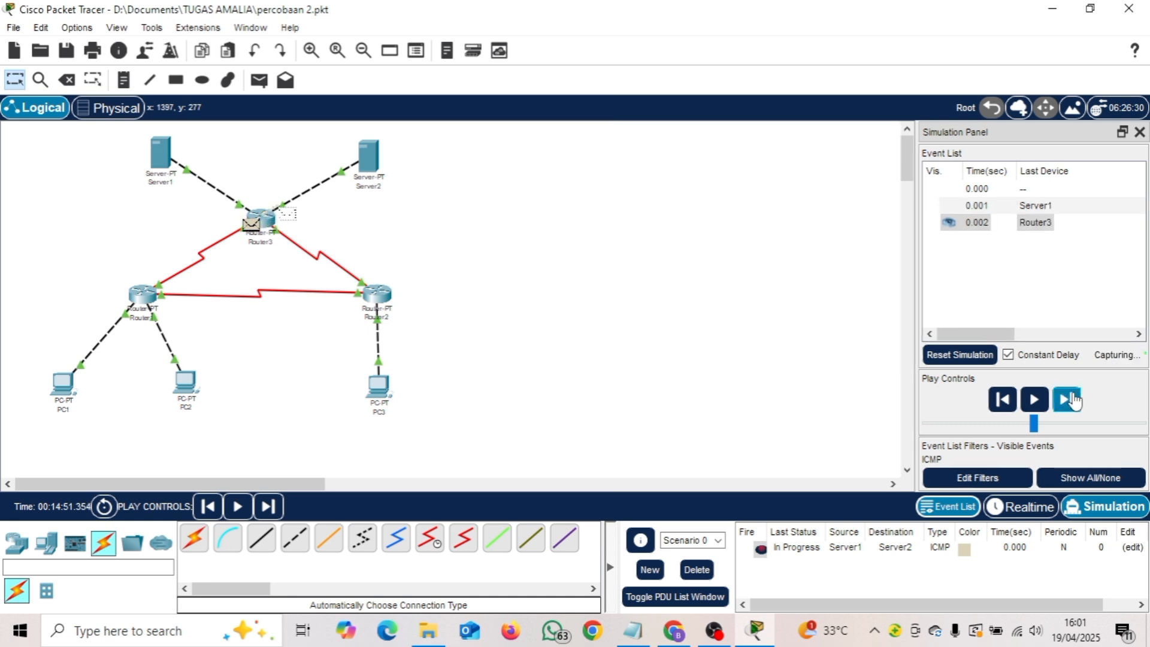
{"action": "left_click", "coordinate": [1074, 400]}
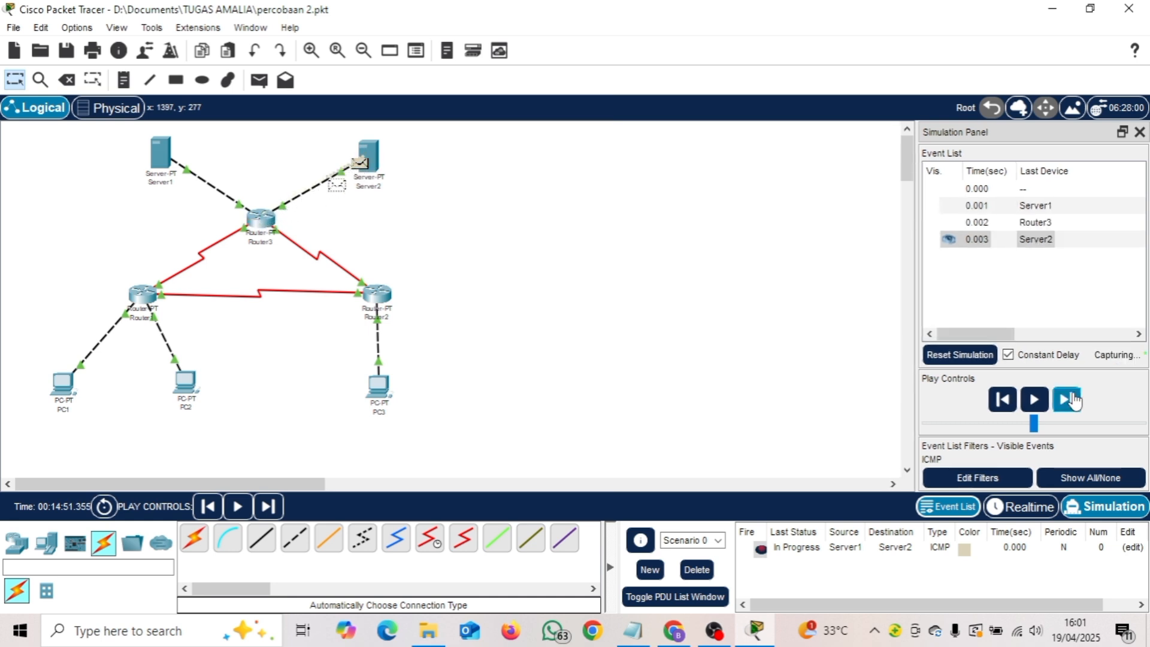
{"action": "left_click", "coordinate": [1074, 400]}
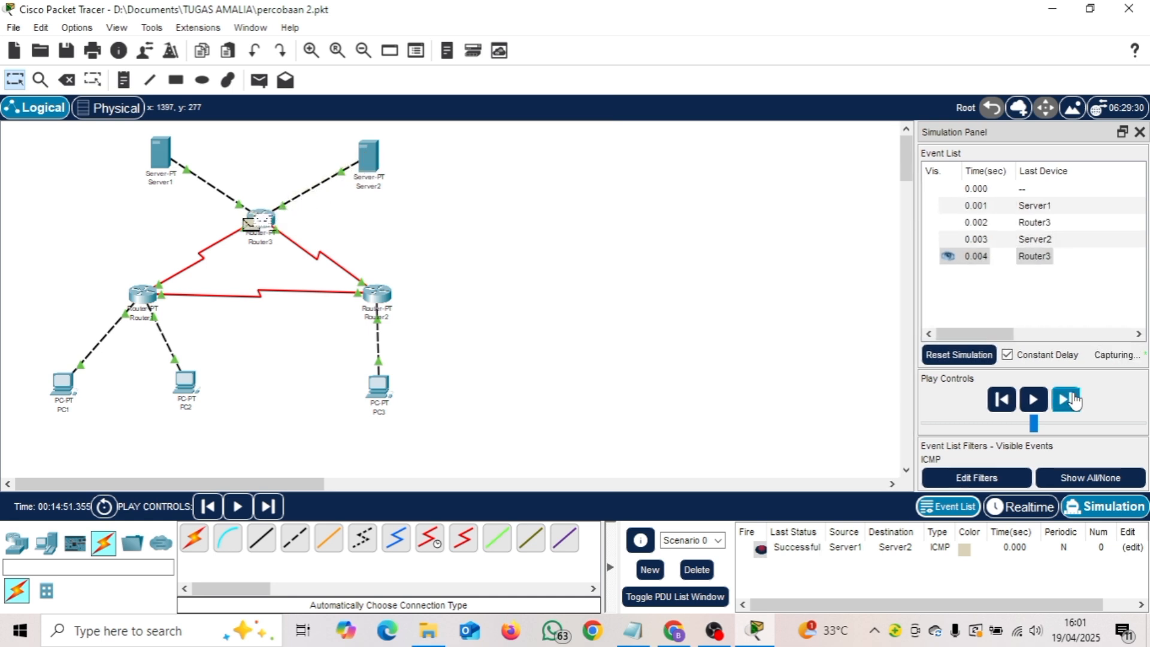
Delete the Server1-to-Server2 test scenario, check the remaining Server 1 tests on the Chrome page, and return to Packet Tracer.
{"action": "left_click", "coordinate": [692, 570]}
{"action": "left_click", "coordinate": [674, 630]}
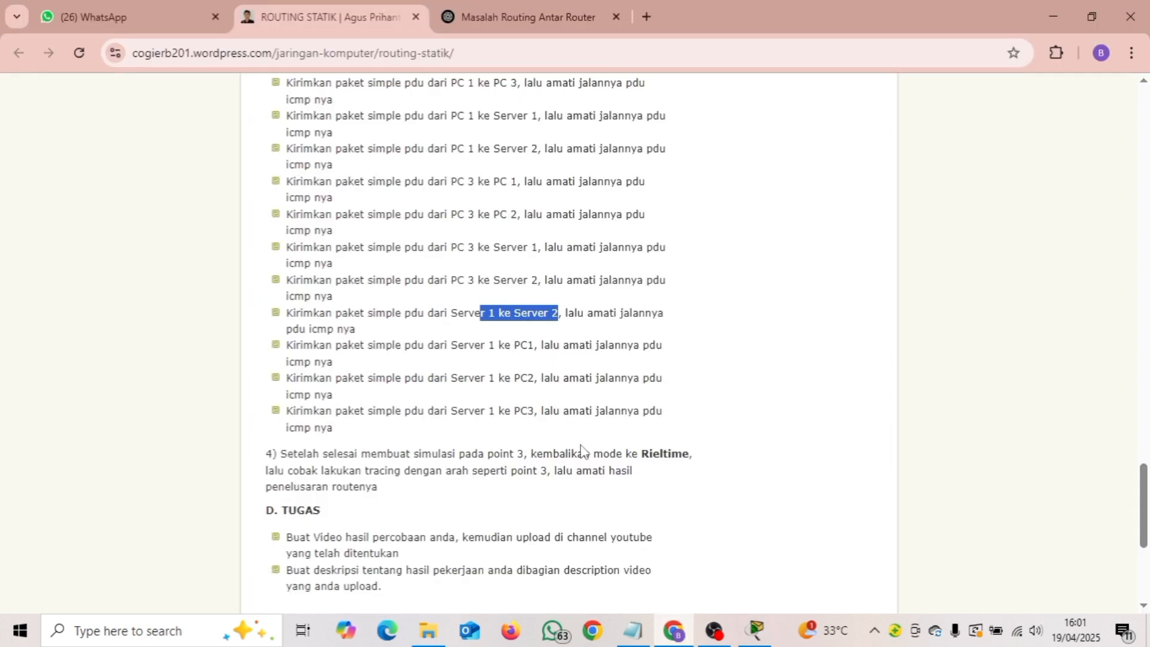
{"action": "left_click", "coordinate": [757, 631]}
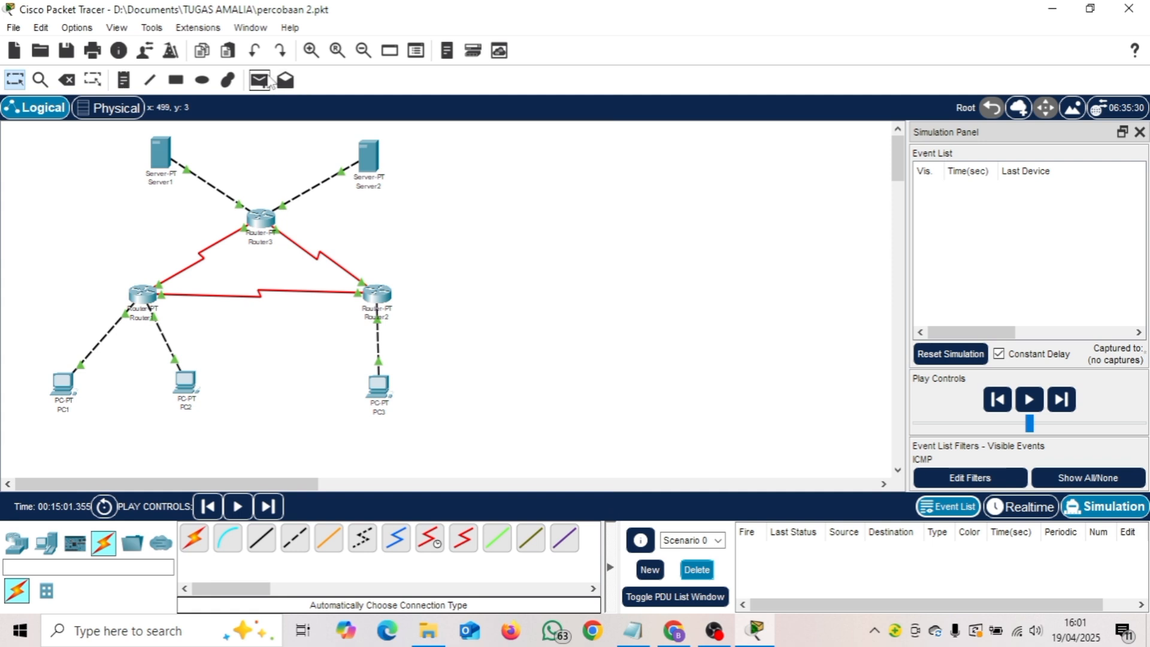
Send a simple PDU from Server1 to PC1 and step the simulation forward until the reply returns to Server1.
{"action": "left_click", "coordinate": [260, 80]}
{"action": "left_click", "coordinate": [161, 154]}
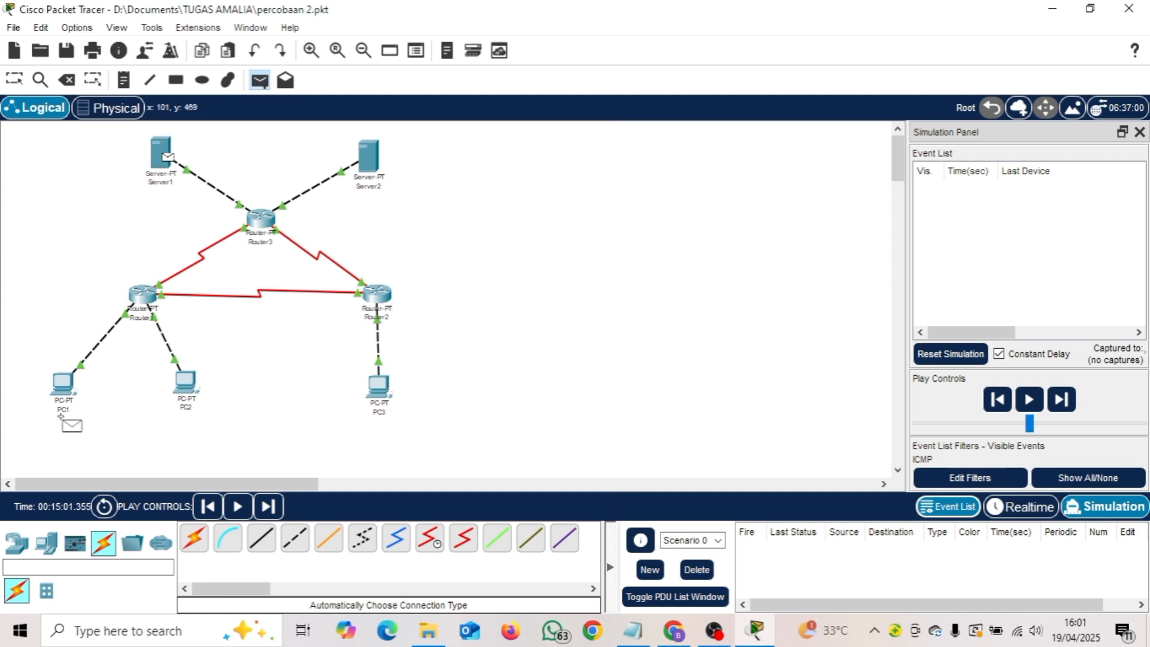
{"action": "left_click", "coordinate": [62, 386]}
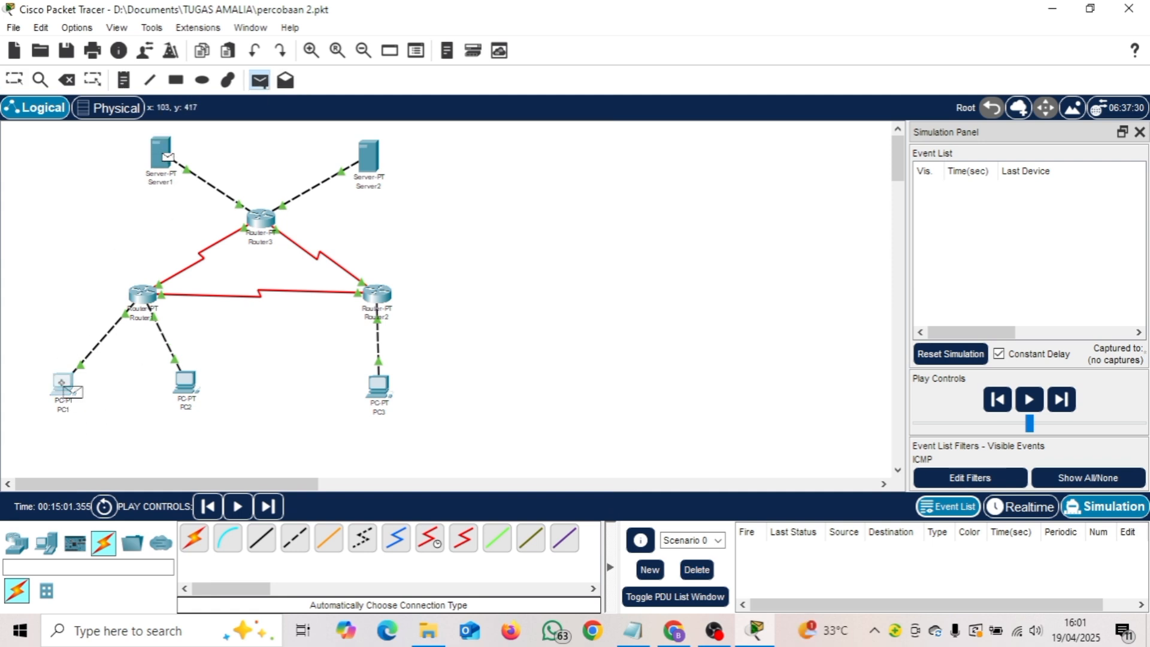
{"action": "left_click", "coordinate": [1070, 407]}
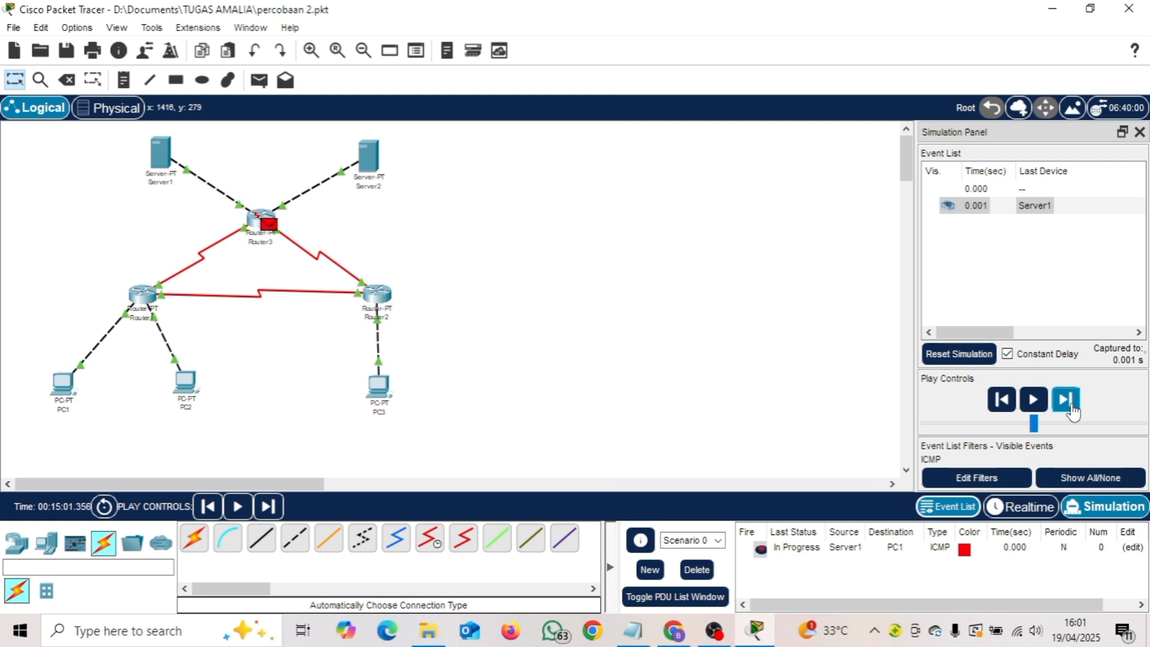
{"action": "left_click", "coordinate": [1067, 400]}
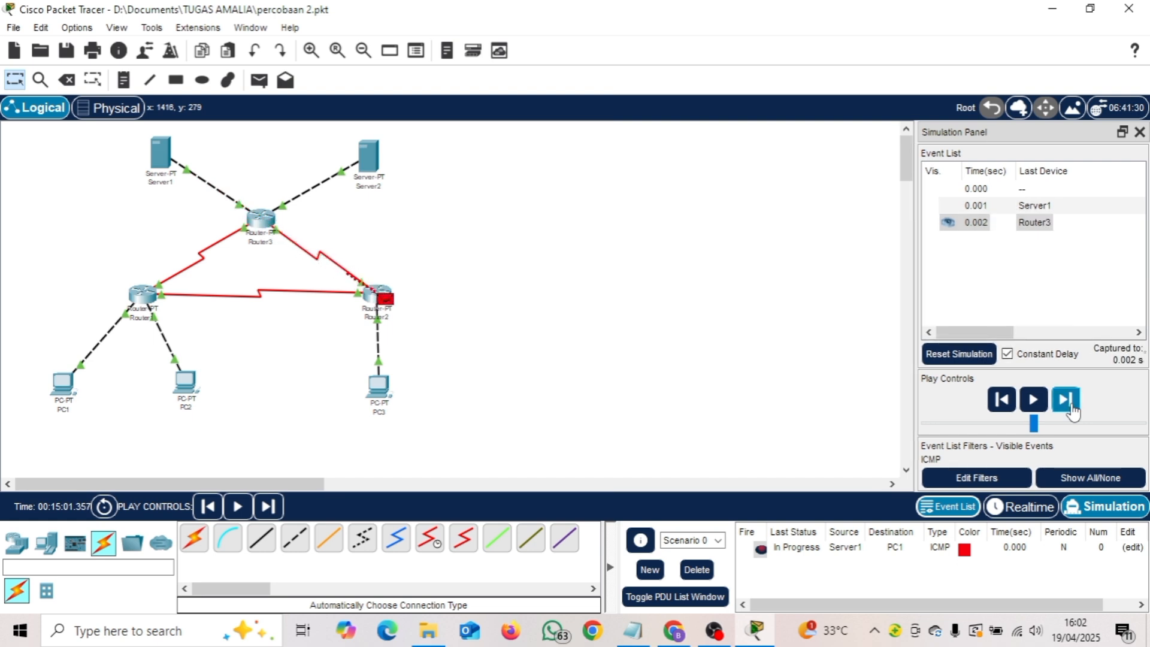
{"action": "left_click", "coordinate": [1068, 406]}
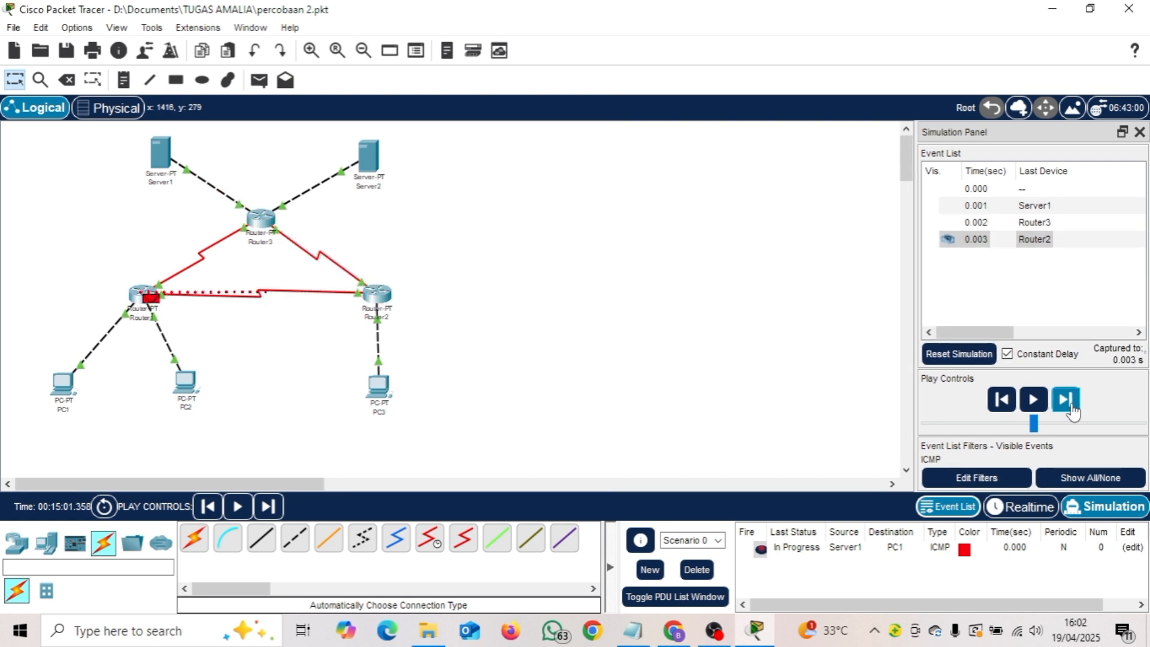
{"action": "left_click", "coordinate": [1067, 403]}
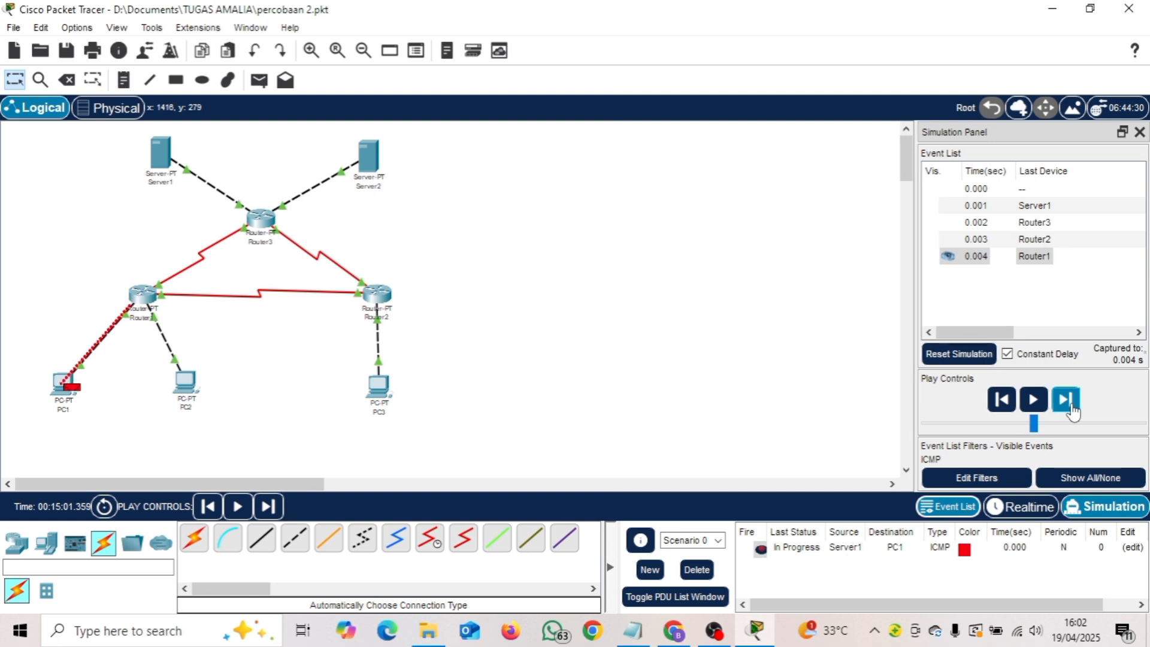
{"action": "left_click", "coordinate": [1070, 405]}
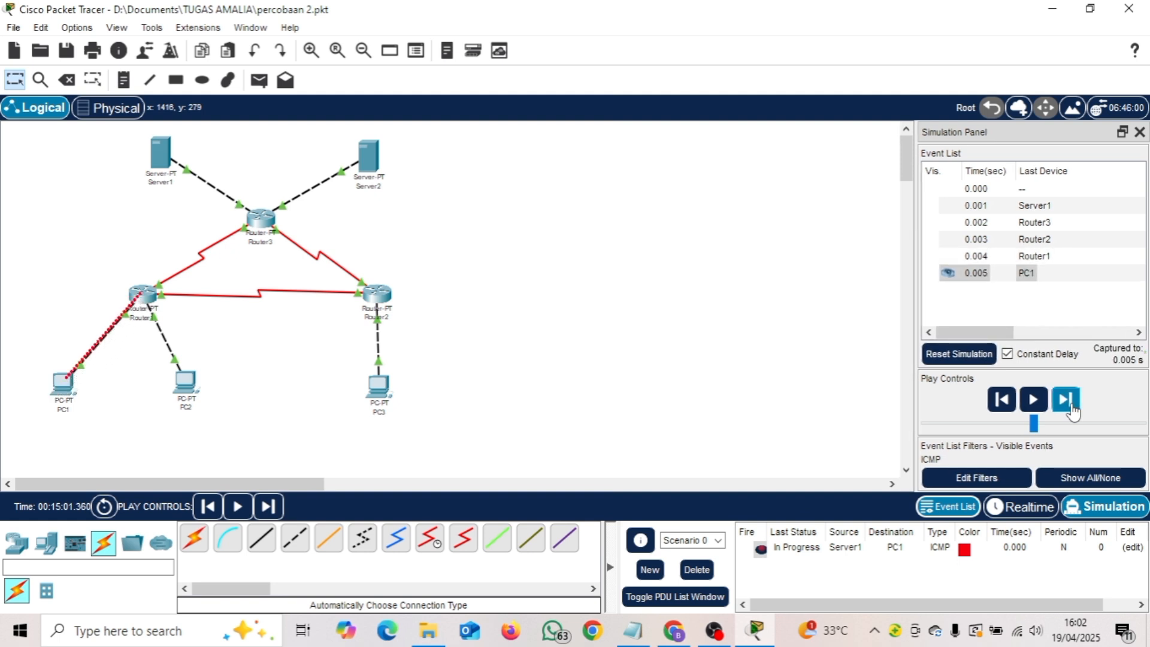
{"action": "left_click", "coordinate": [1067, 400]}
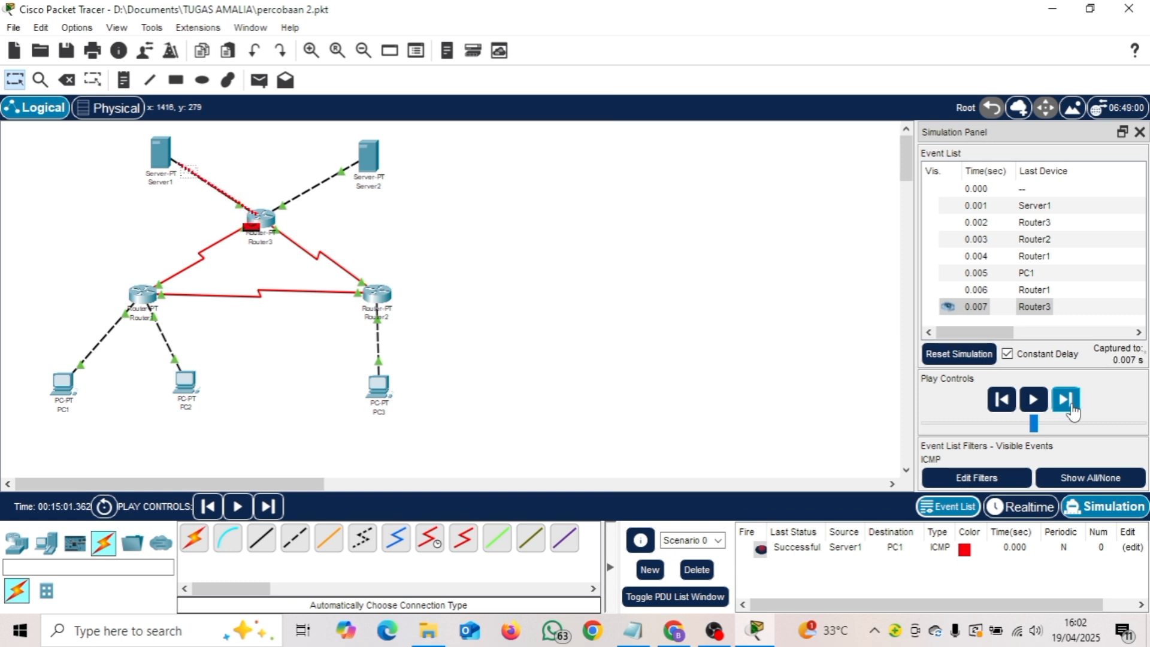
{"action": "left_click", "coordinate": [707, 581]}
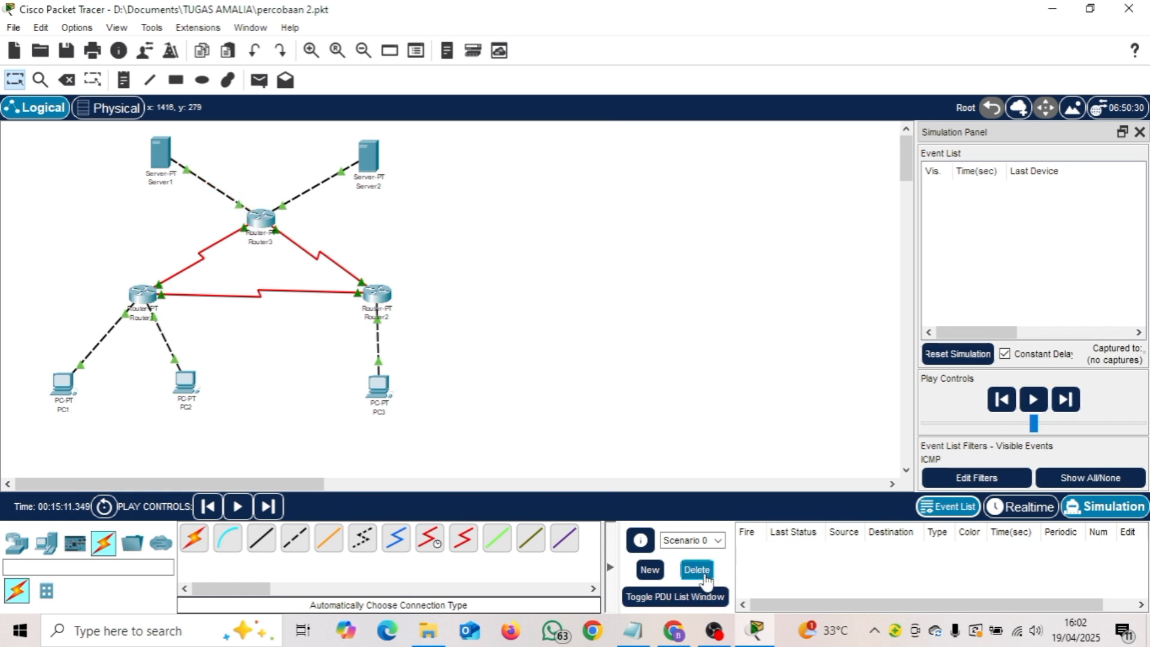
{"action": "left_click", "coordinate": [674, 631]}
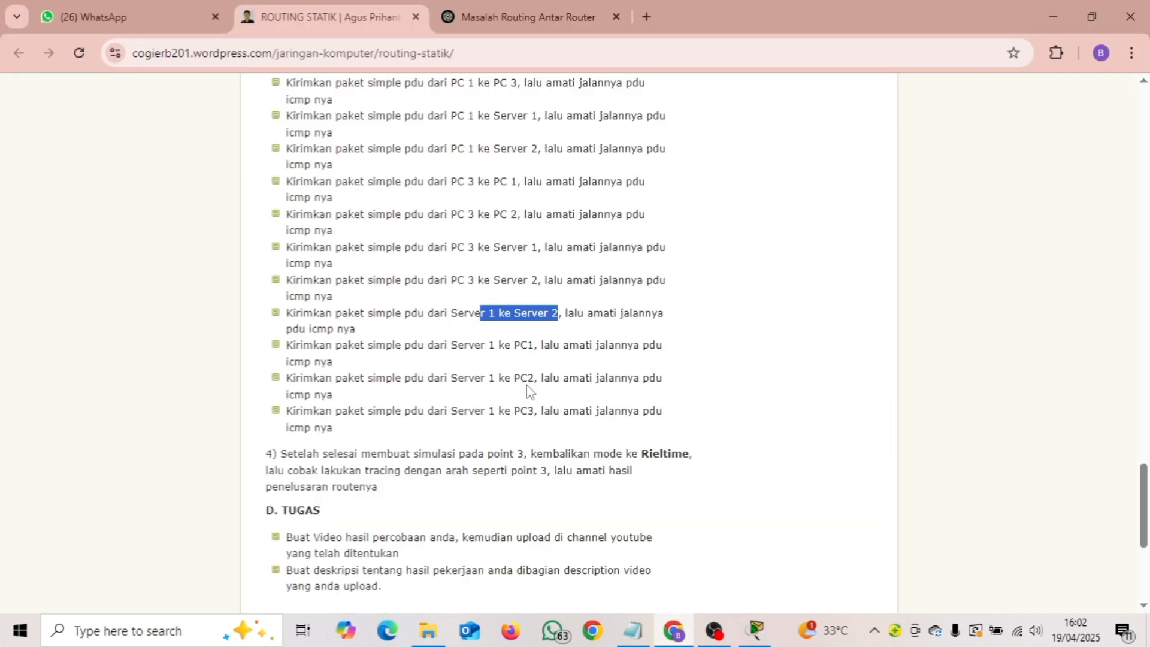
{"action": "left_click", "coordinate": [765, 635]}
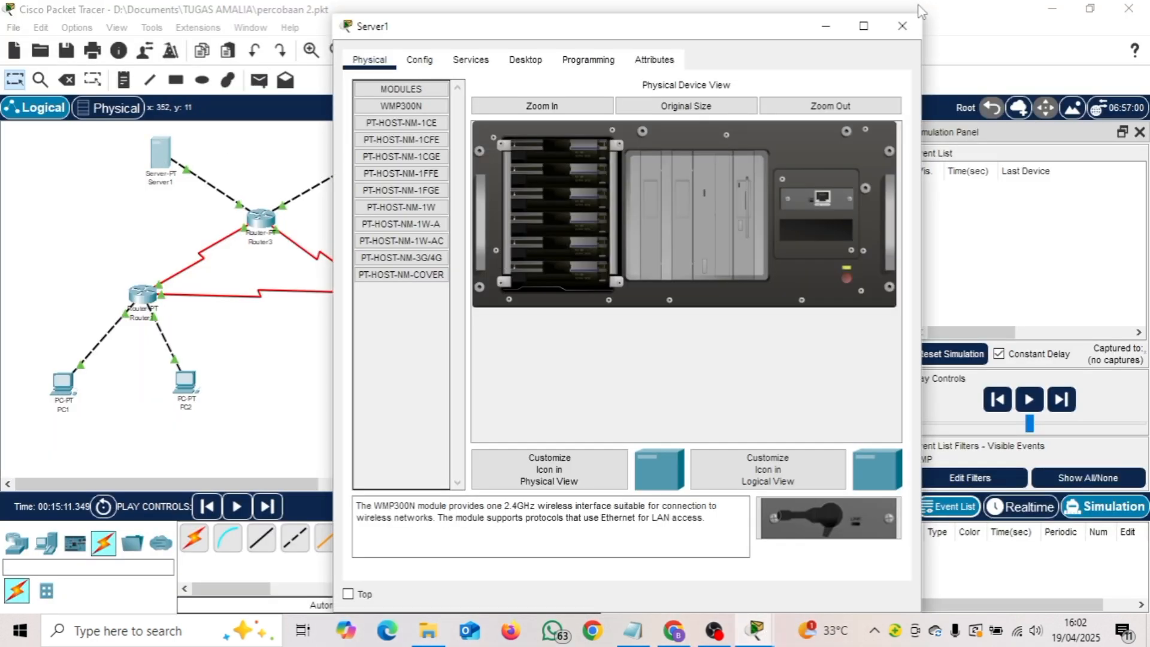
{"action": "left_click", "coordinate": [907, 25]}
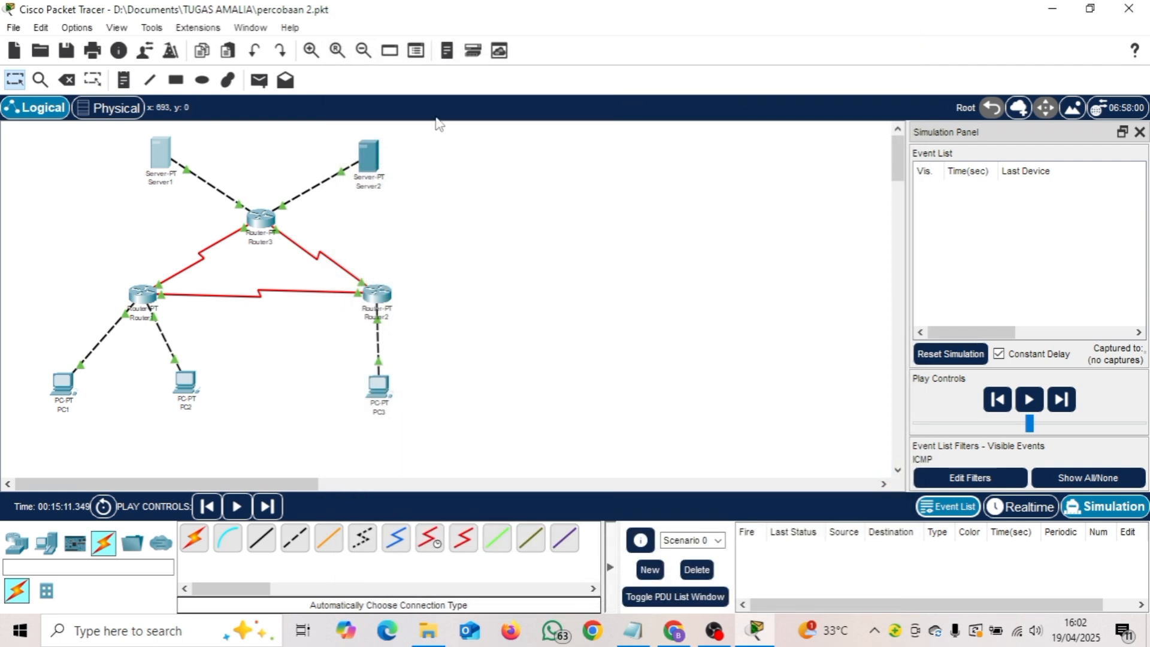
Send a simple PDU from Server1 to PC2 and step the simulation forward until the reply returns to Server1.
{"action": "left_click", "coordinate": [259, 79]}
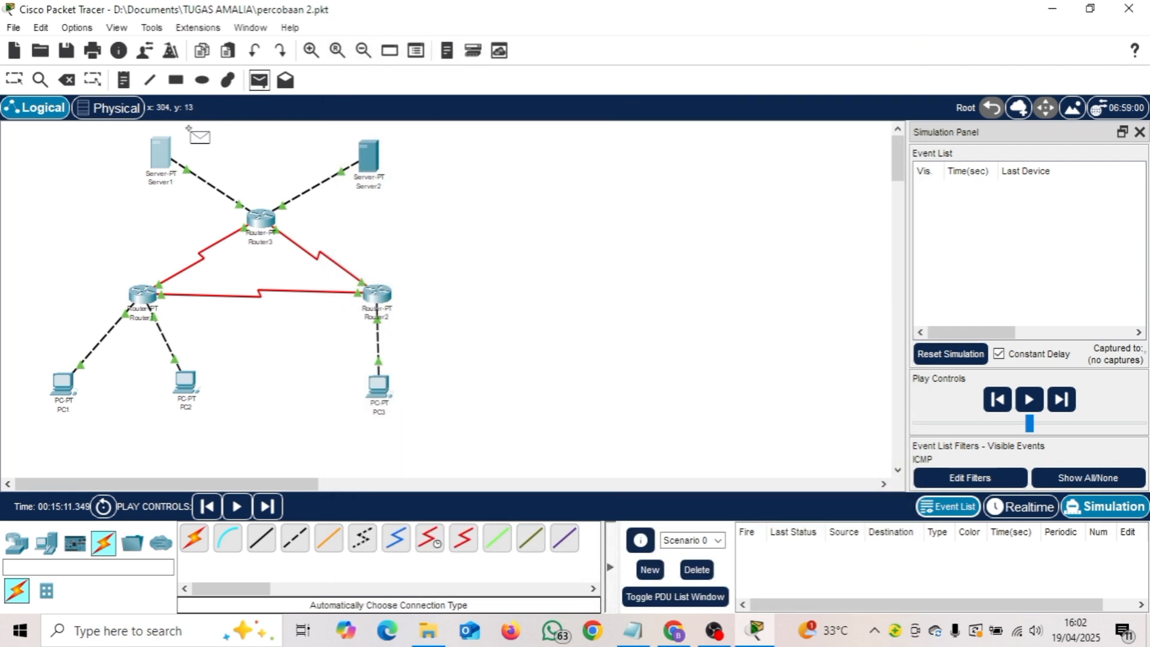
{"action": "left_click", "coordinate": [163, 164]}
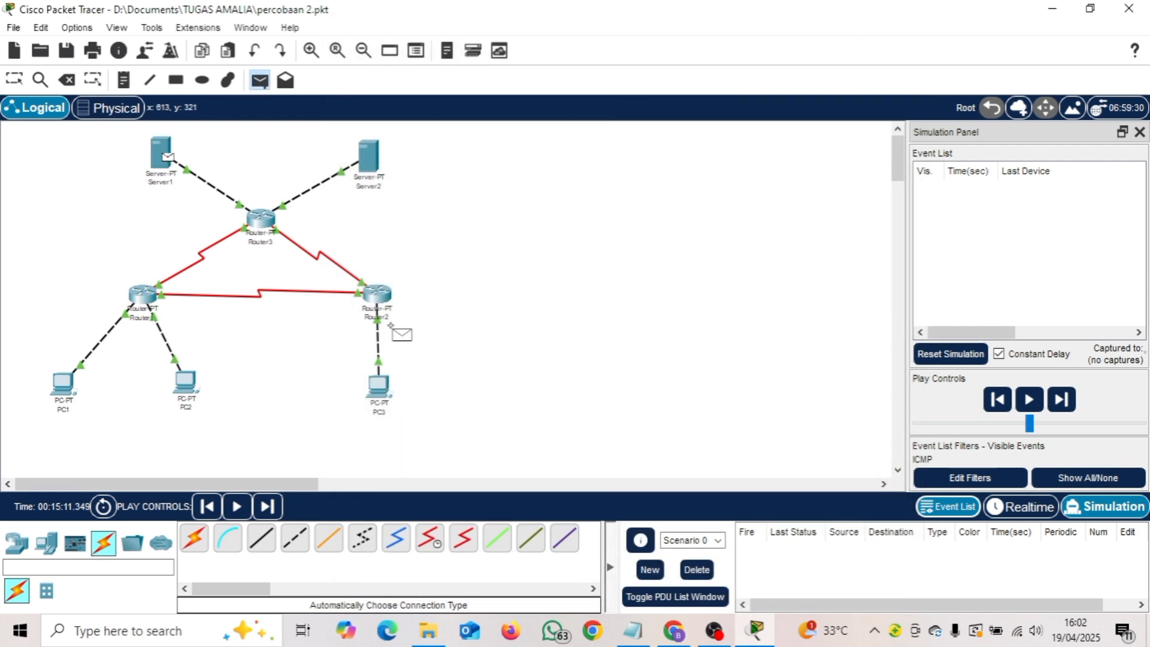
{"action": "left_click", "coordinate": [186, 383]}
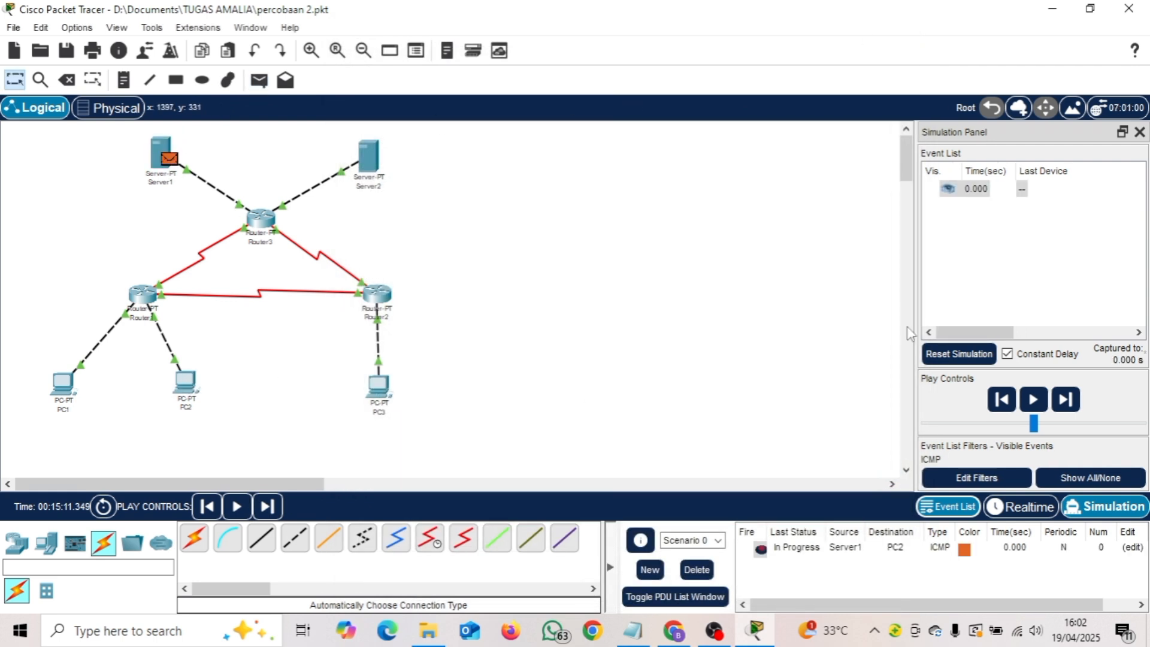
{"action": "left_click", "coordinate": [1065, 400]}
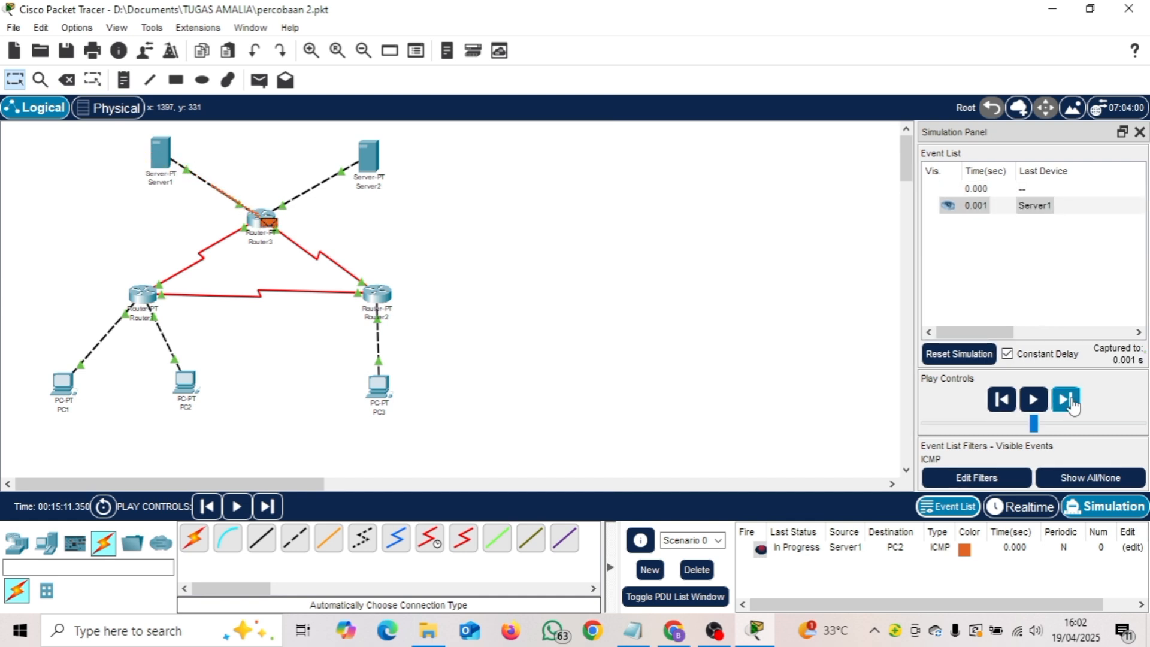
{"action": "left_click", "coordinate": [1071, 402]}
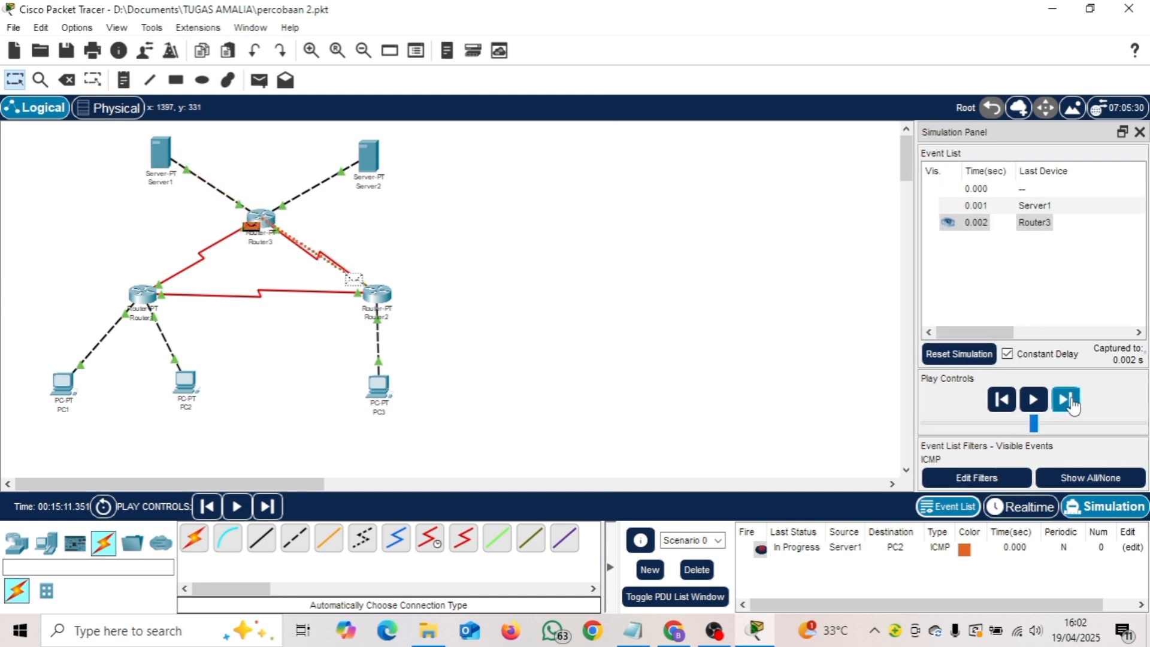
{"action": "left_click", "coordinate": [1072, 405]}
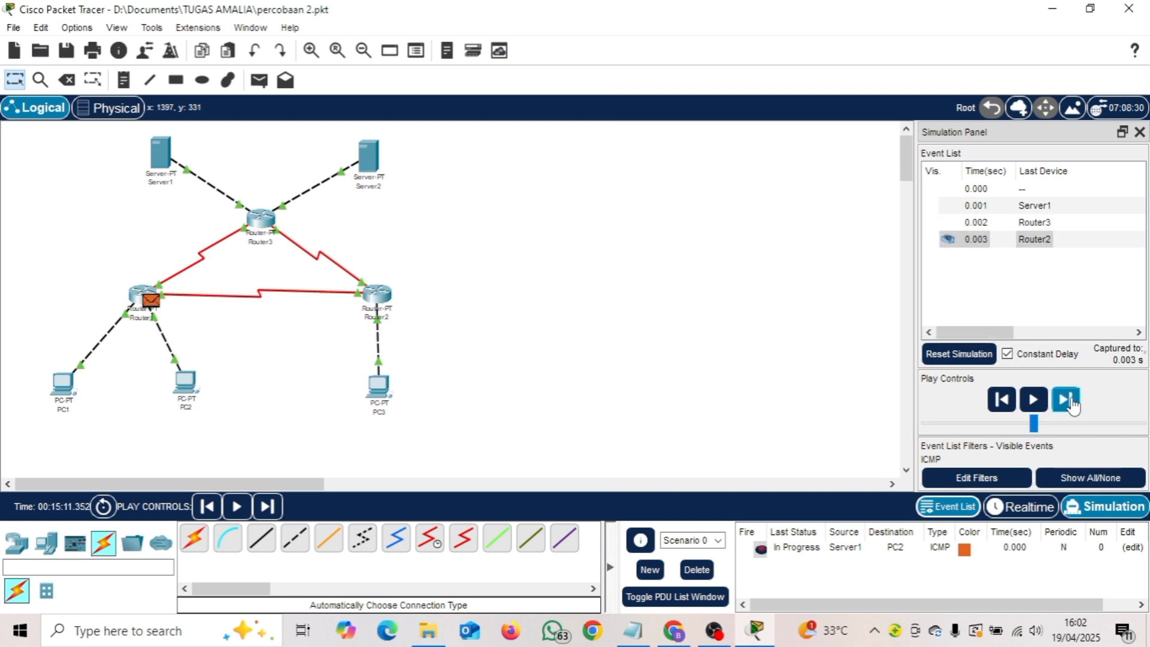
{"action": "left_click", "coordinate": [1072, 406]}
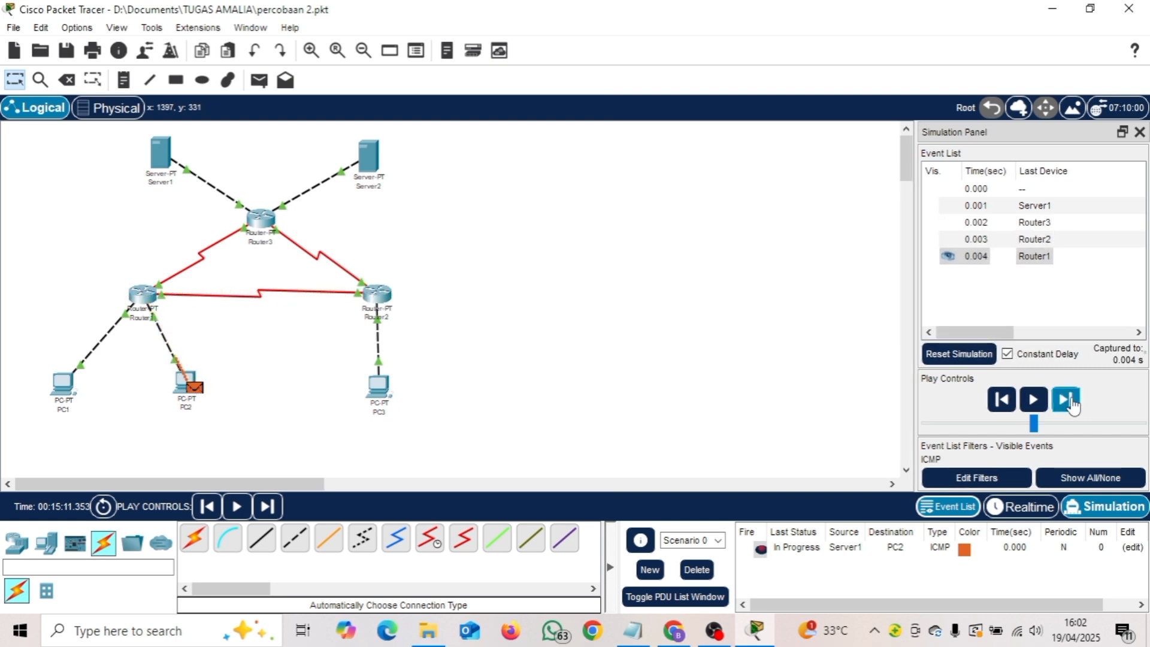
{"action": "left_click", "coordinate": [1072, 405]}
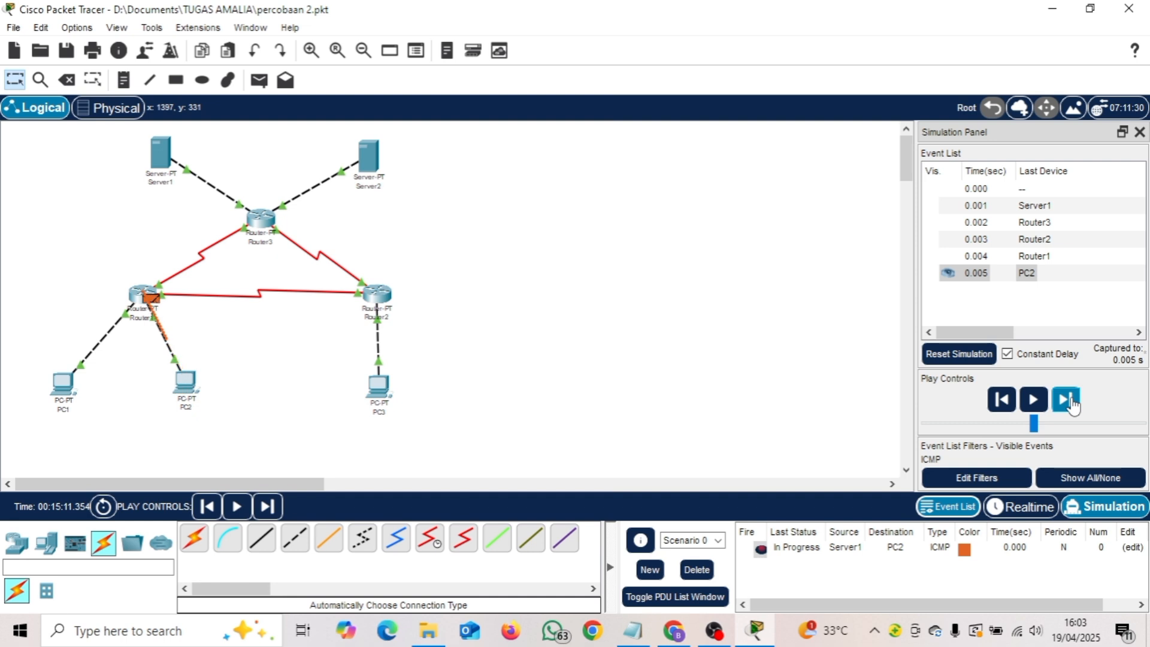
{"action": "left_click", "coordinate": [1072, 405]}
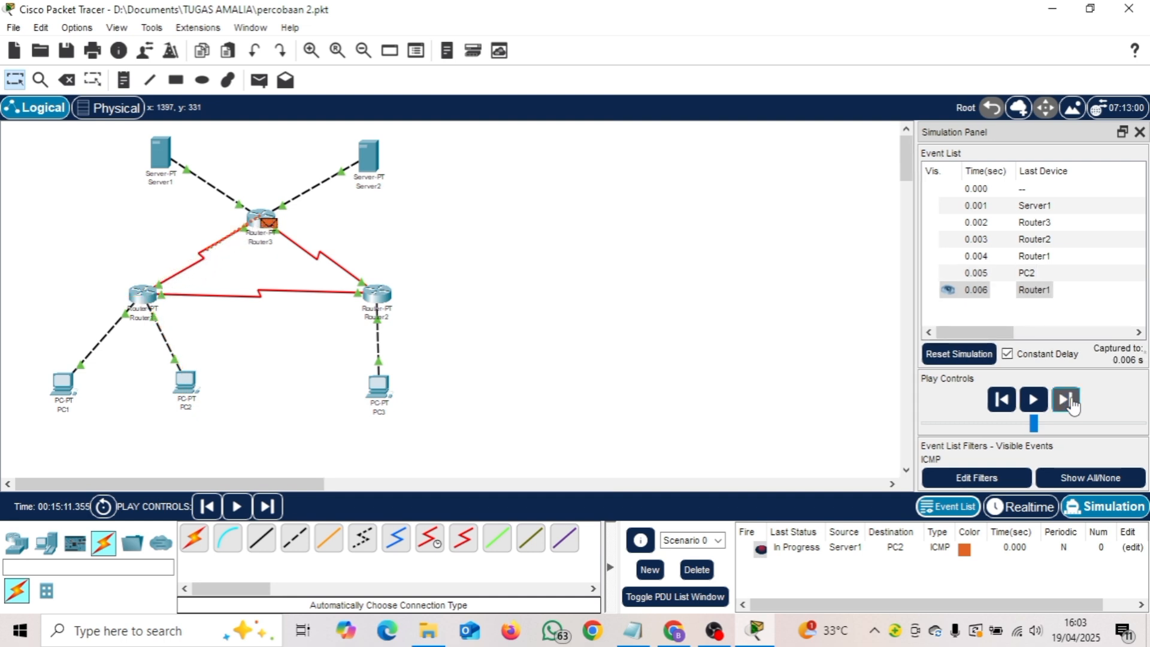
{"action": "left_click", "coordinate": [1072, 405]}
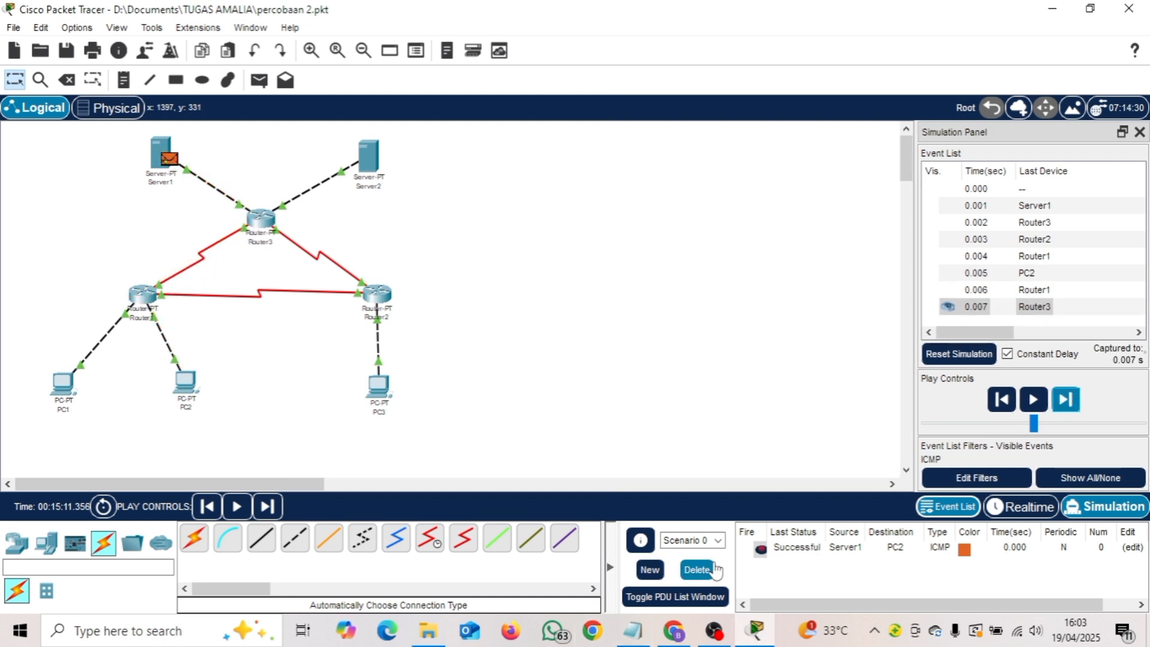
Delete the Server1-to-PC2 test scenario, check the last listed test on the Chrome page, and return to Packet Tracer.
{"action": "left_click", "coordinate": [697, 570]}
{"action": "left_click", "coordinate": [674, 630]}
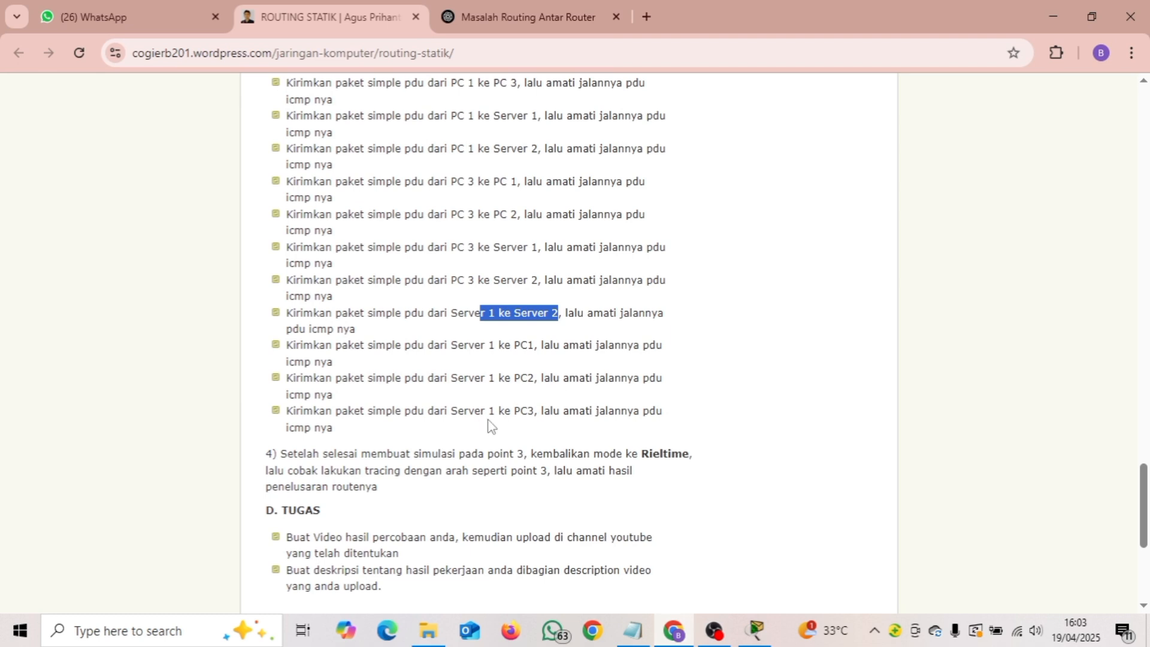
{"action": "left_click", "coordinate": [751, 639]}
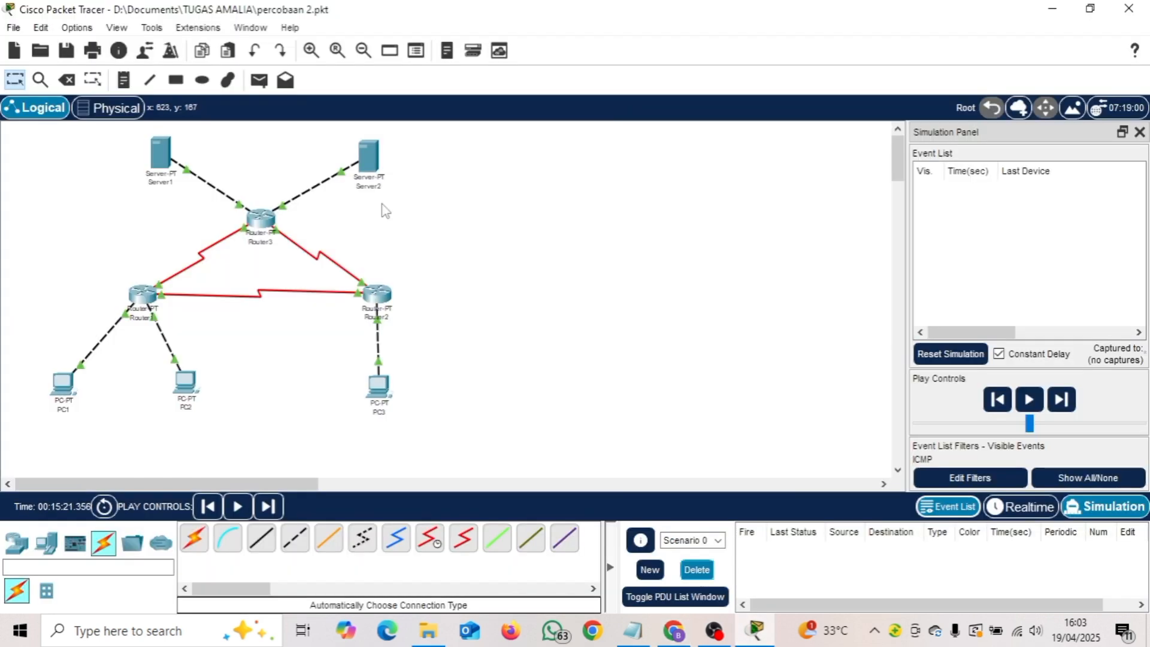
Send a simple PDU from Server1 to PC3 and step the simulation forward until the reply returns to Server1.
{"action": "left_click", "coordinate": [259, 80]}
{"action": "left_click", "coordinate": [169, 158]}
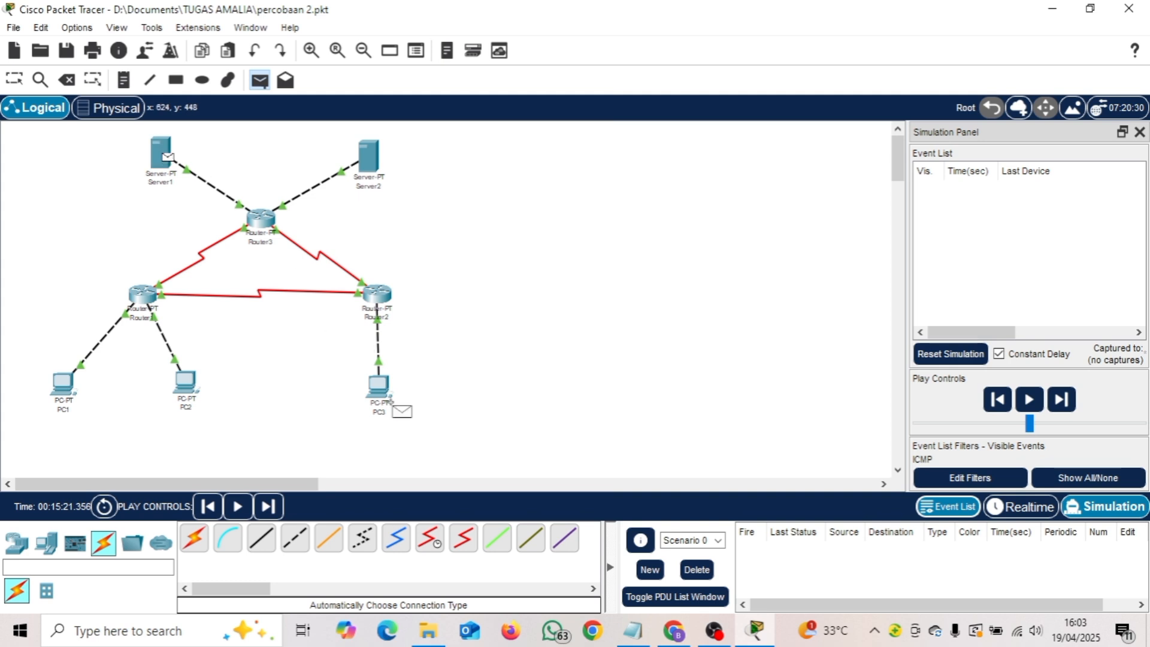
{"action": "left_click", "coordinate": [379, 388]}
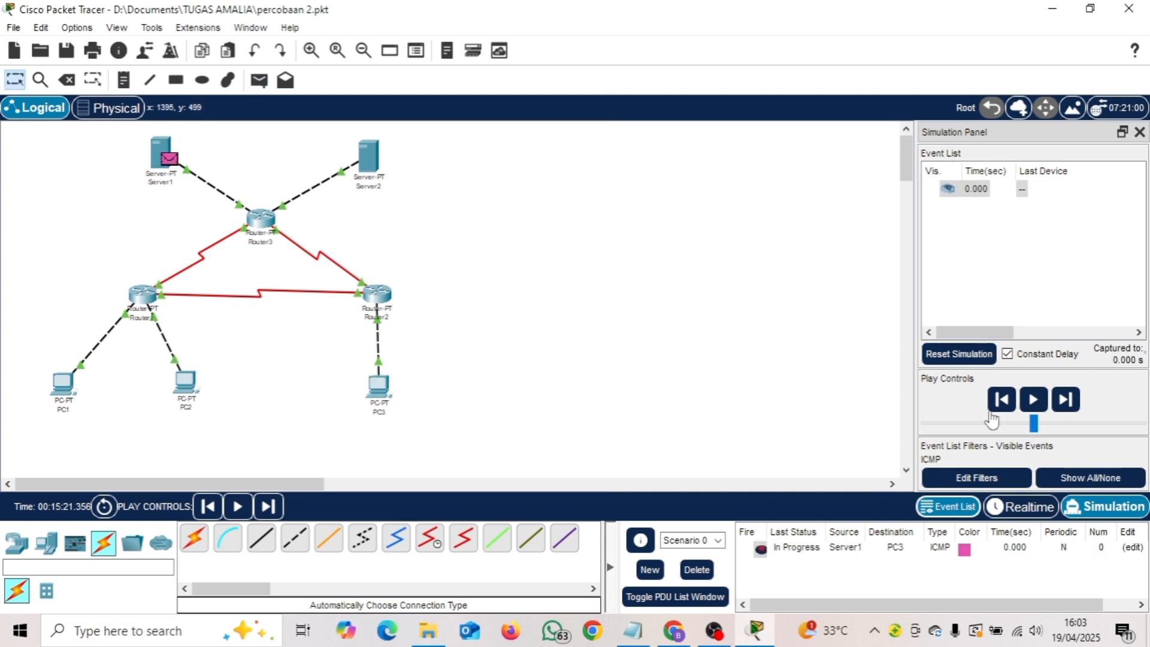
{"action": "left_click", "coordinate": [1065, 402]}
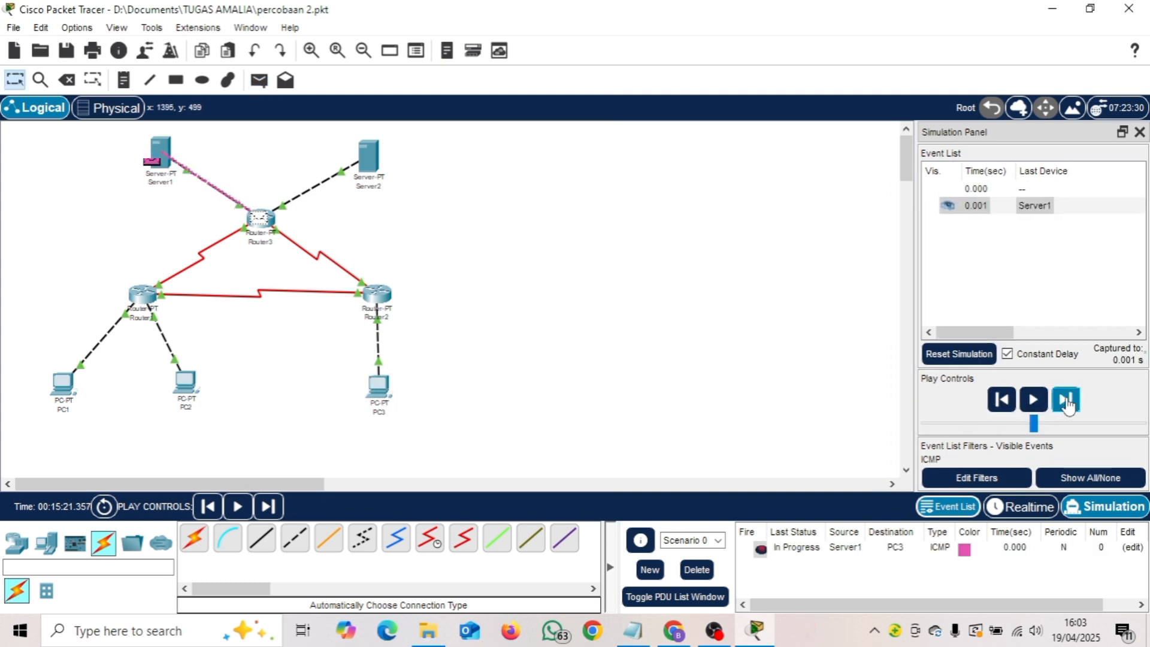
{"action": "left_click", "coordinate": [1066, 401]}
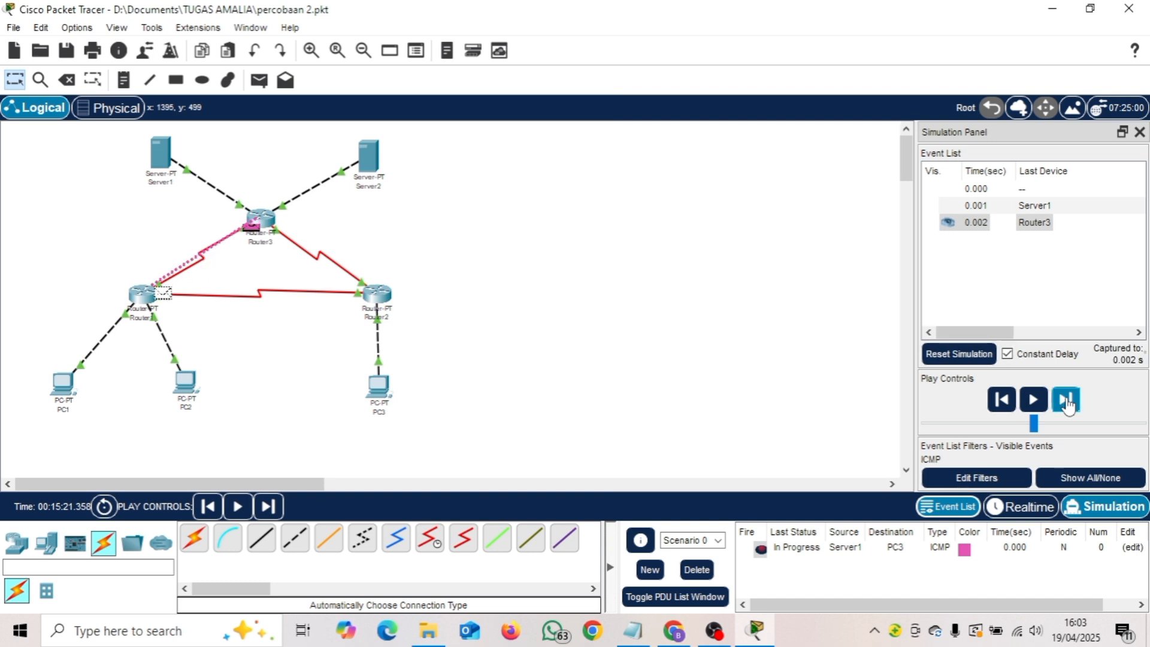
{"action": "left_click", "coordinate": [1066, 401]}
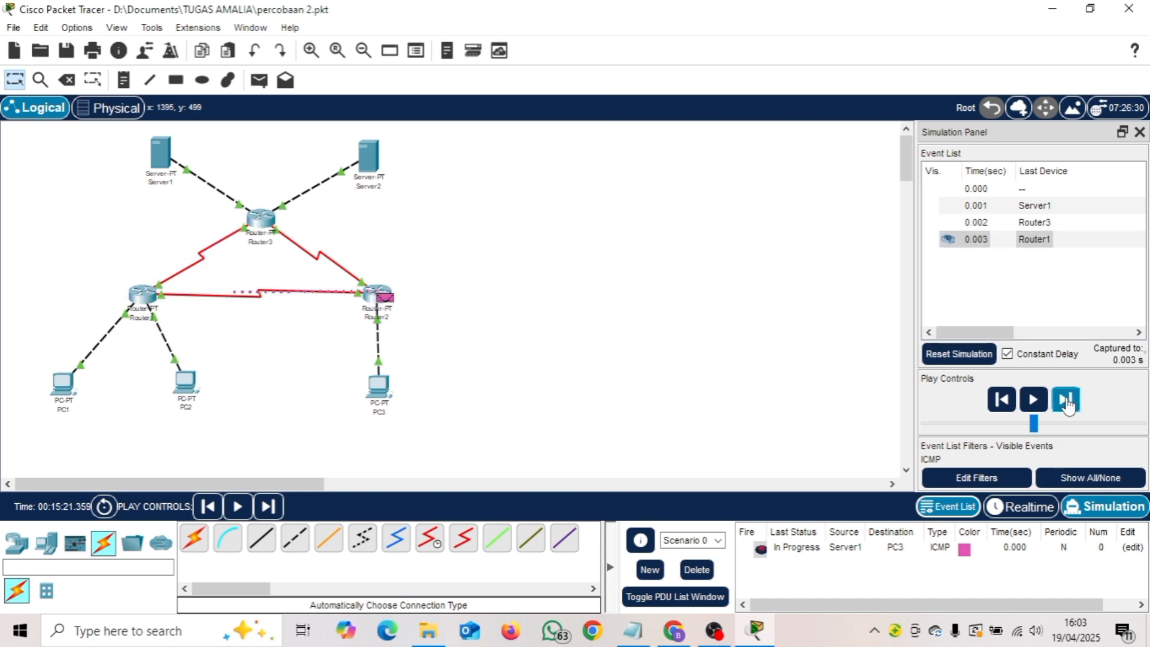
{"action": "left_click", "coordinate": [1066, 401]}
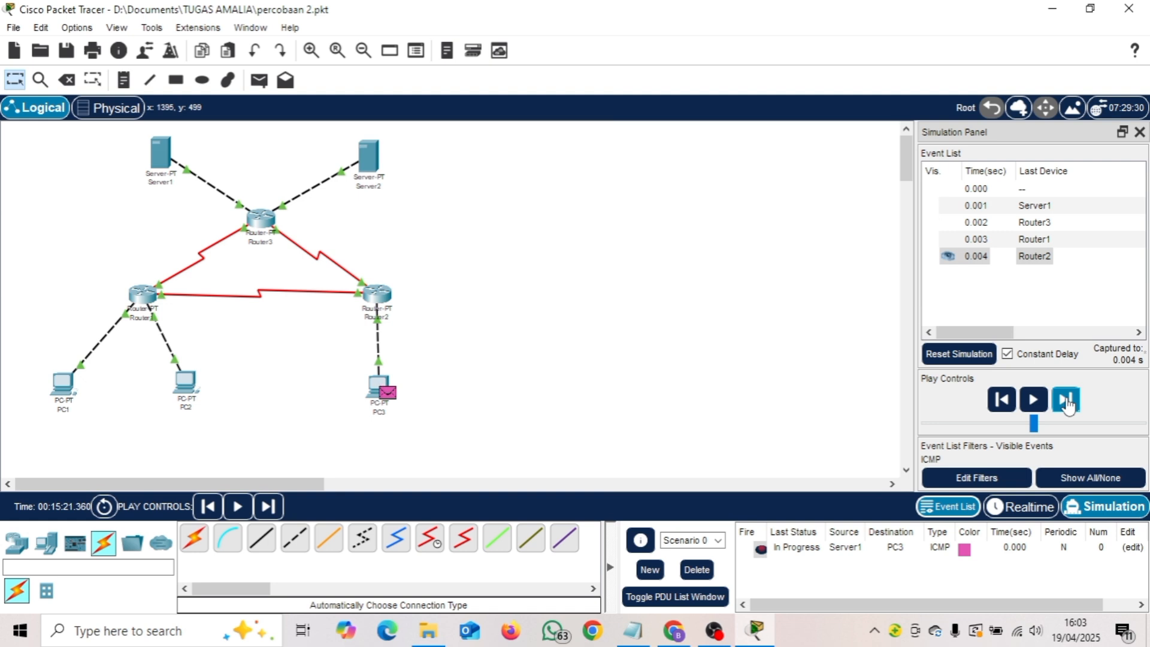
{"action": "left_click", "coordinate": [1065, 401]}
{"action": "left_click", "coordinate": [1066, 401]}
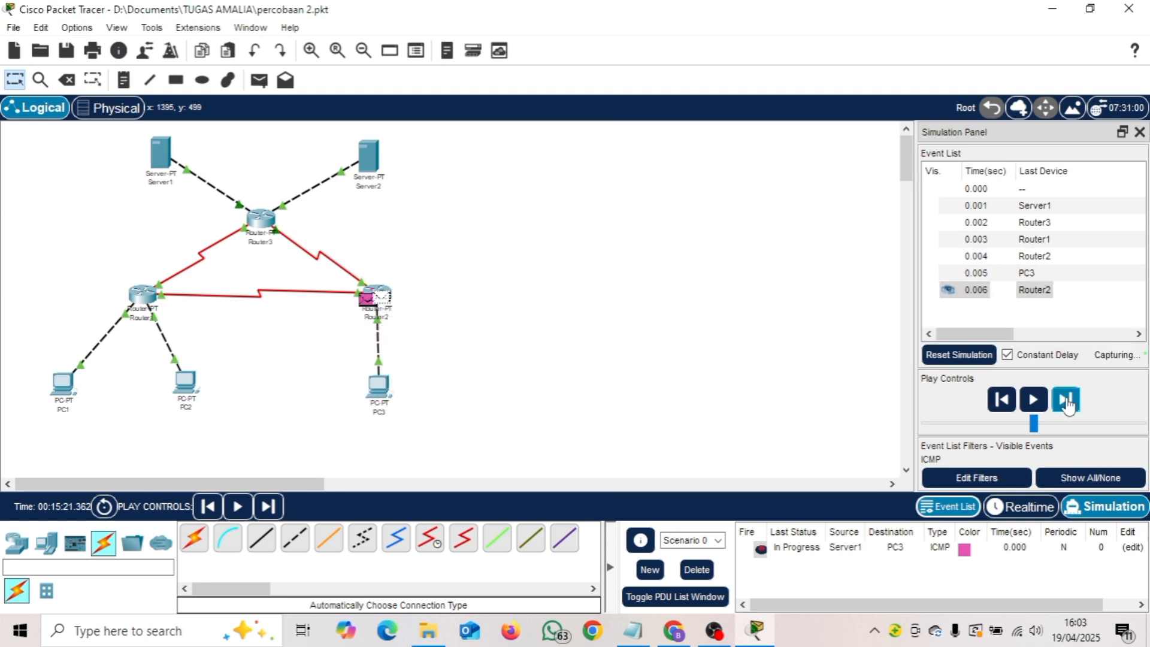
{"action": "left_click", "coordinate": [1066, 401]}
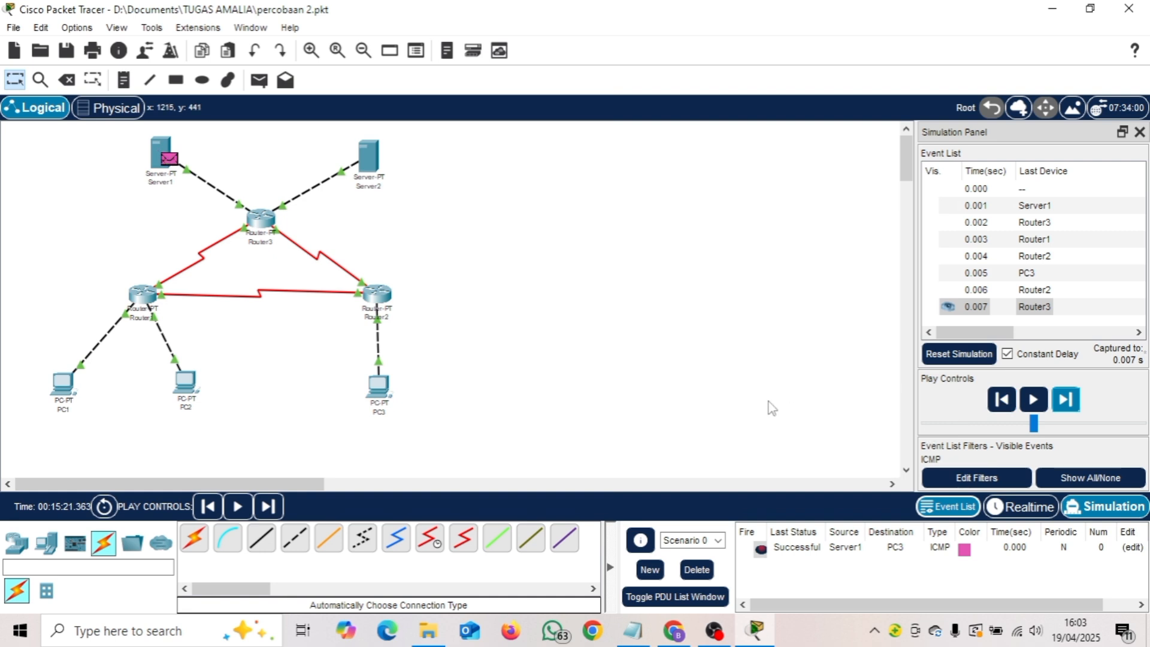
Delete the Server1-to-PC3 test scenario and switch the network from Simulation to Realtime mode.
{"action": "left_click", "coordinate": [697, 569]}
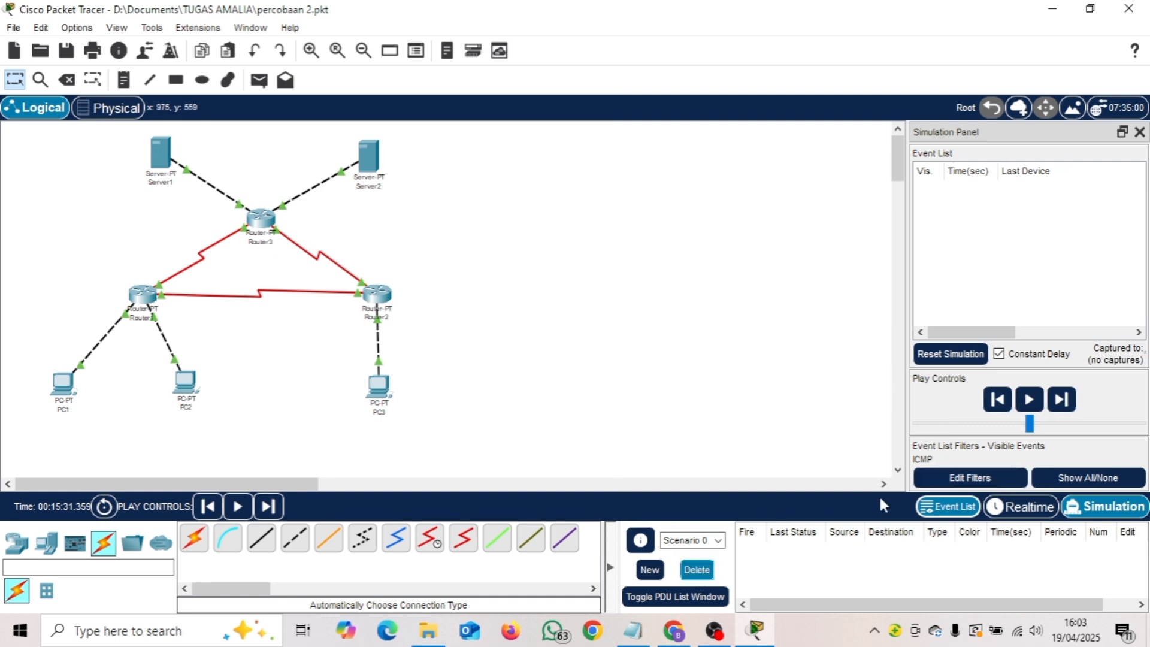
{"action": "left_click", "coordinate": [1006, 512]}
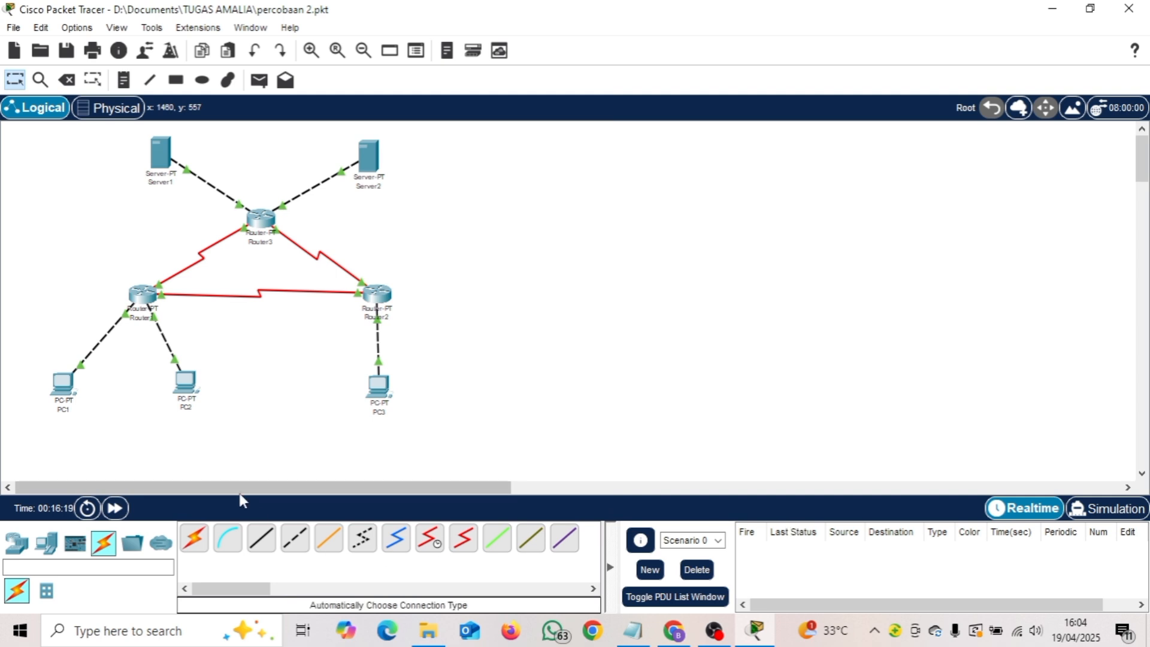
Open the command prompt on PC1 and trace the route to 192.168.1.65.
{"action": "left_click", "coordinate": [64, 396]}
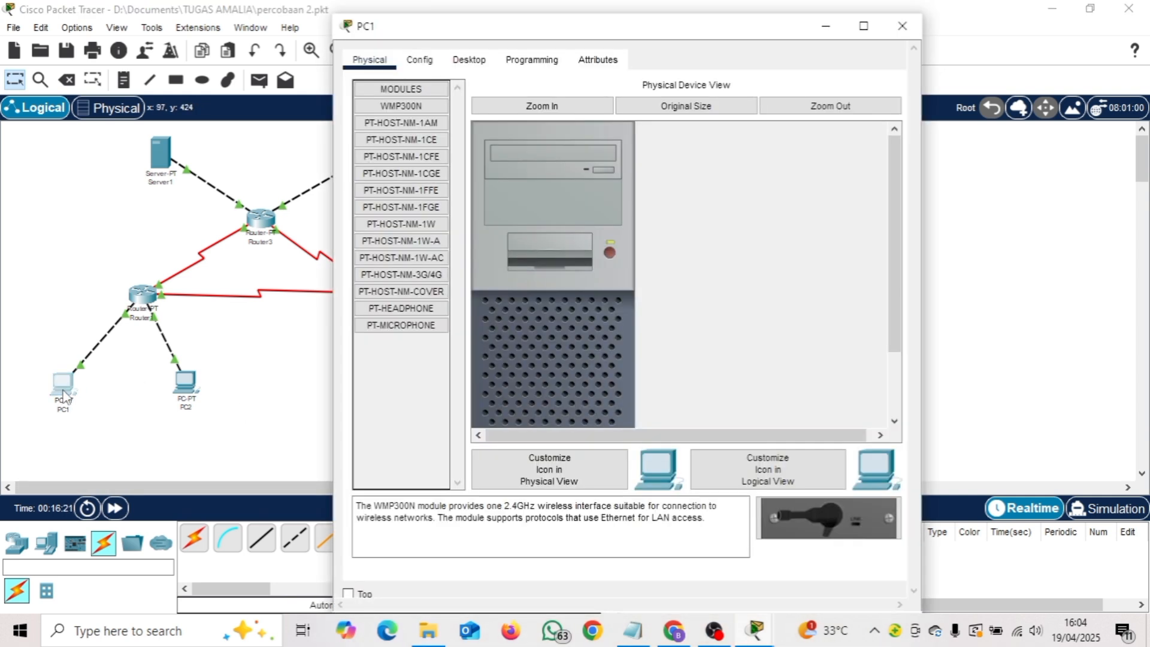
{"action": "left_click", "coordinate": [472, 64]}
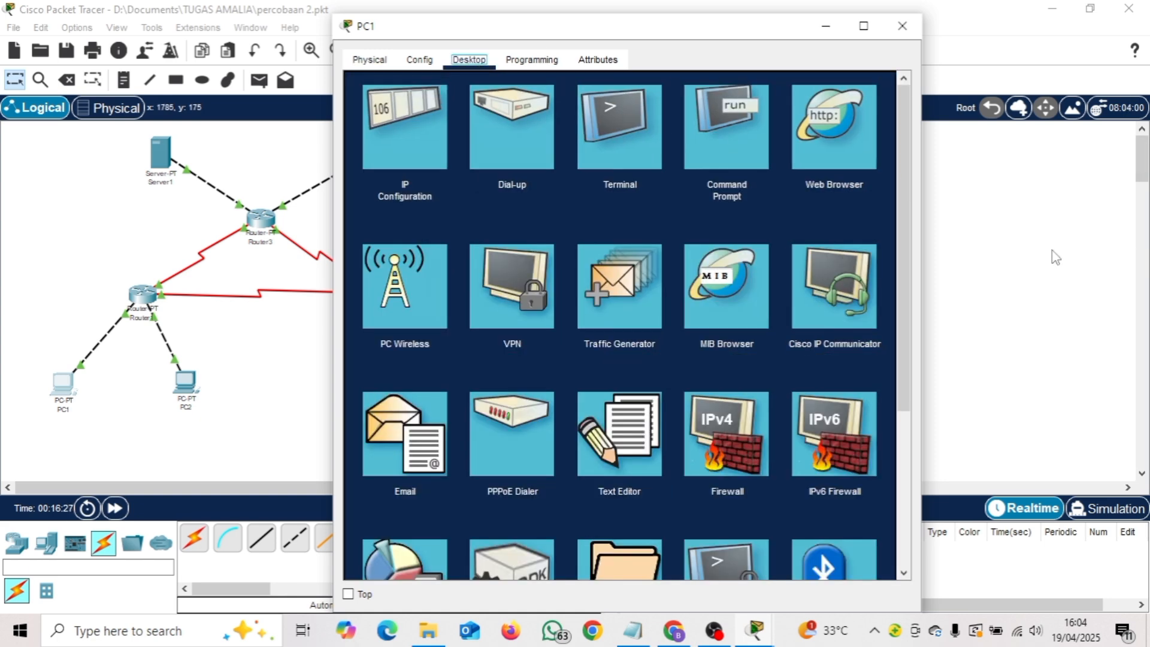
{"action": "left_click", "coordinate": [737, 157]}
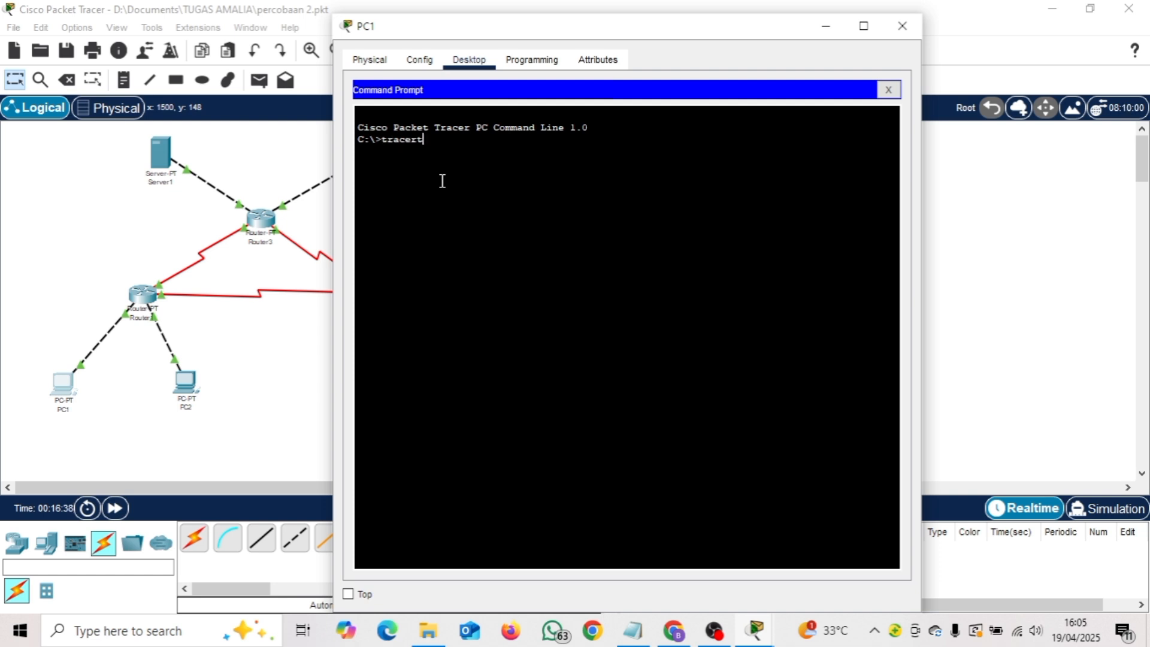
{"action": "type", "text": "tracert 1"}
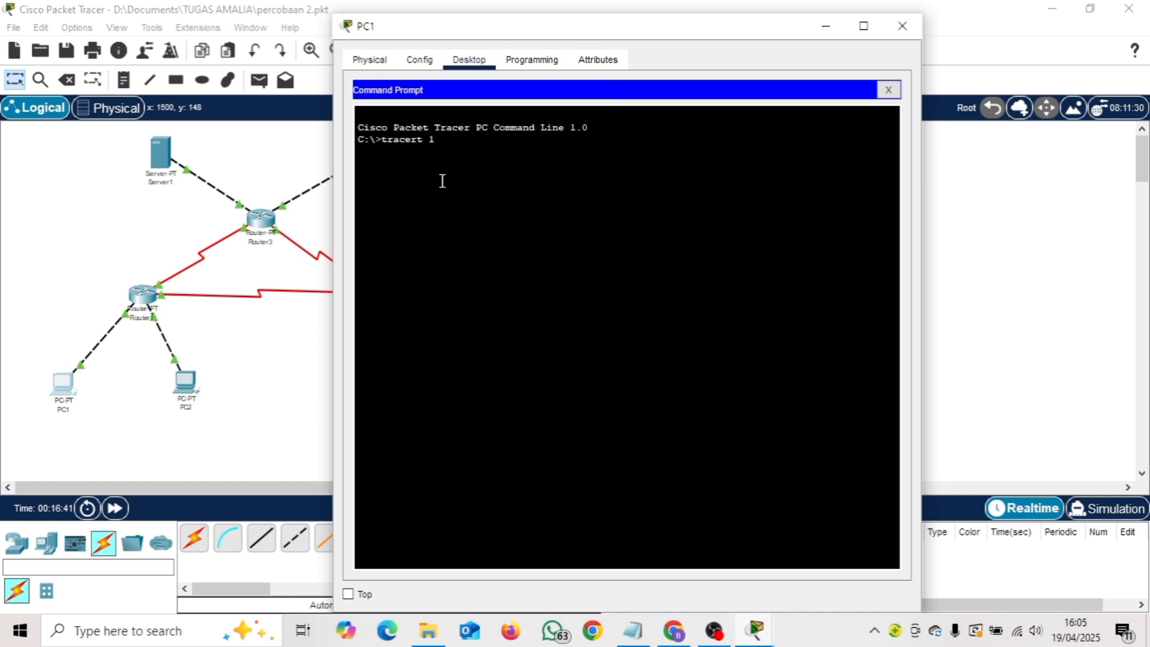
{"action": "type", "text": "92.168.1.65"}
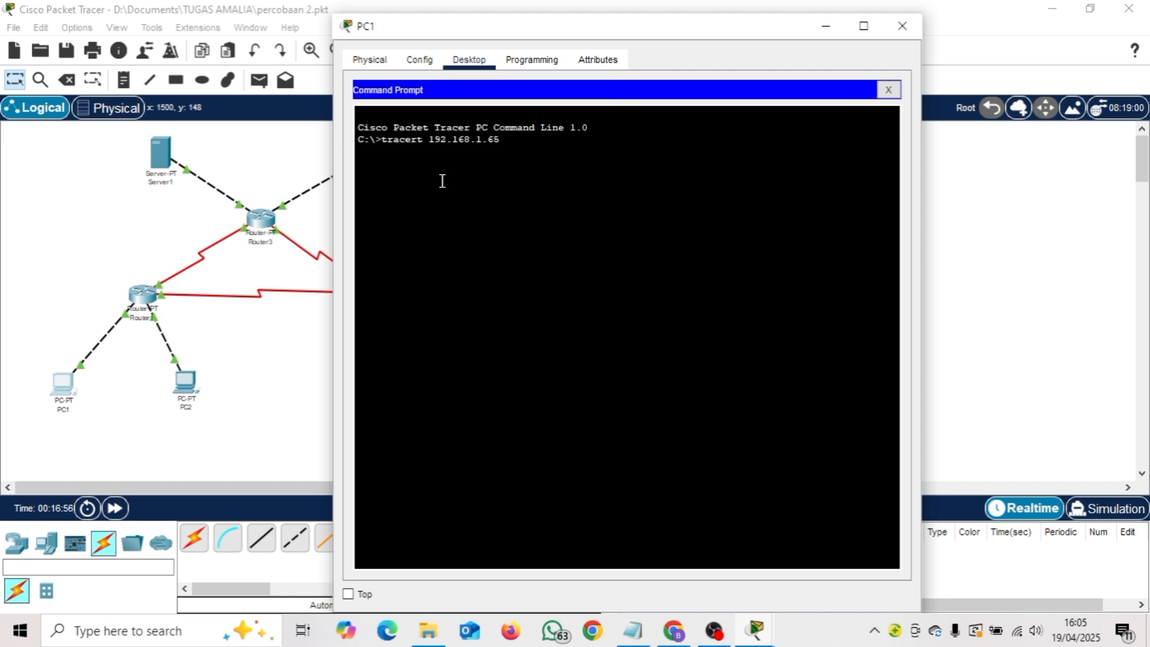
{"action": "key", "text": "Return"}
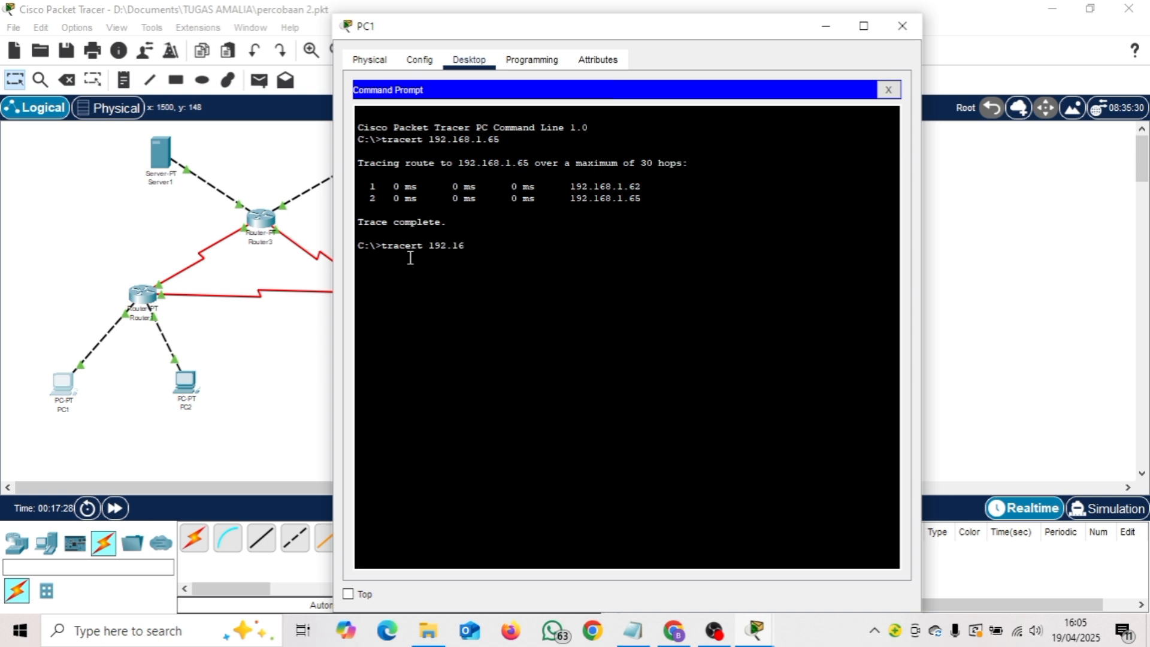
Trace the routes from PC1 to 192.168.1.253 and 33.33.33.1 in its command prompt.
{"action": "type", "text": ".1.253"}
{"action": "key", "text": "Return"}
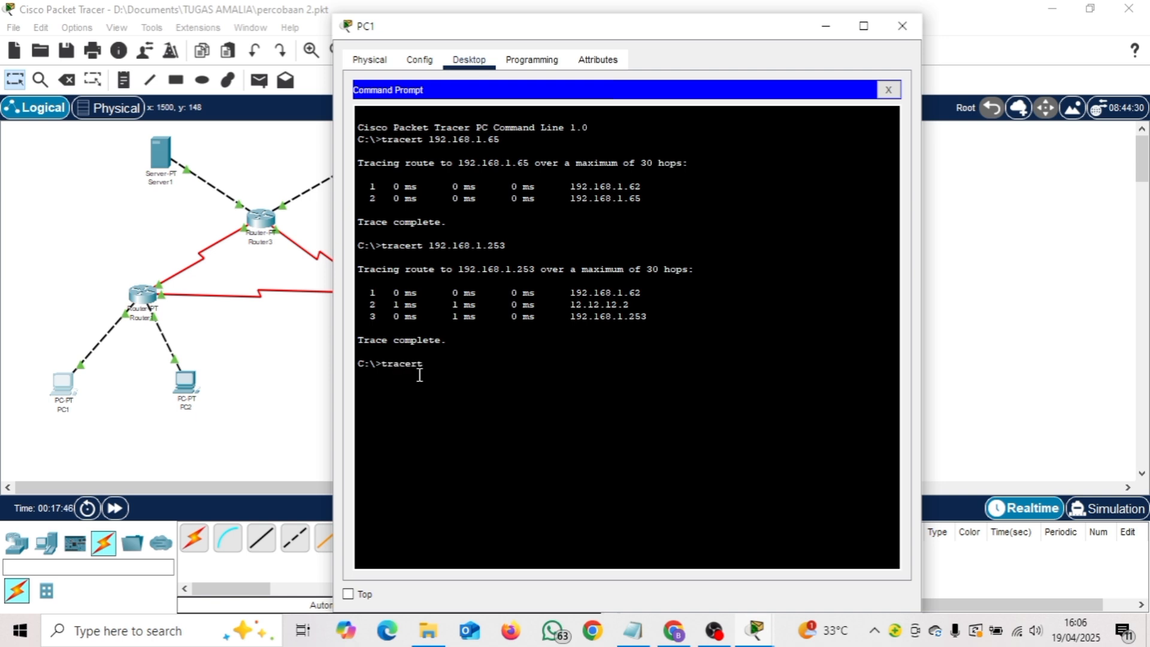
{"action": "type", "text": "tracert 33.33.33.1"}
{"action": "key", "text": "Return"}
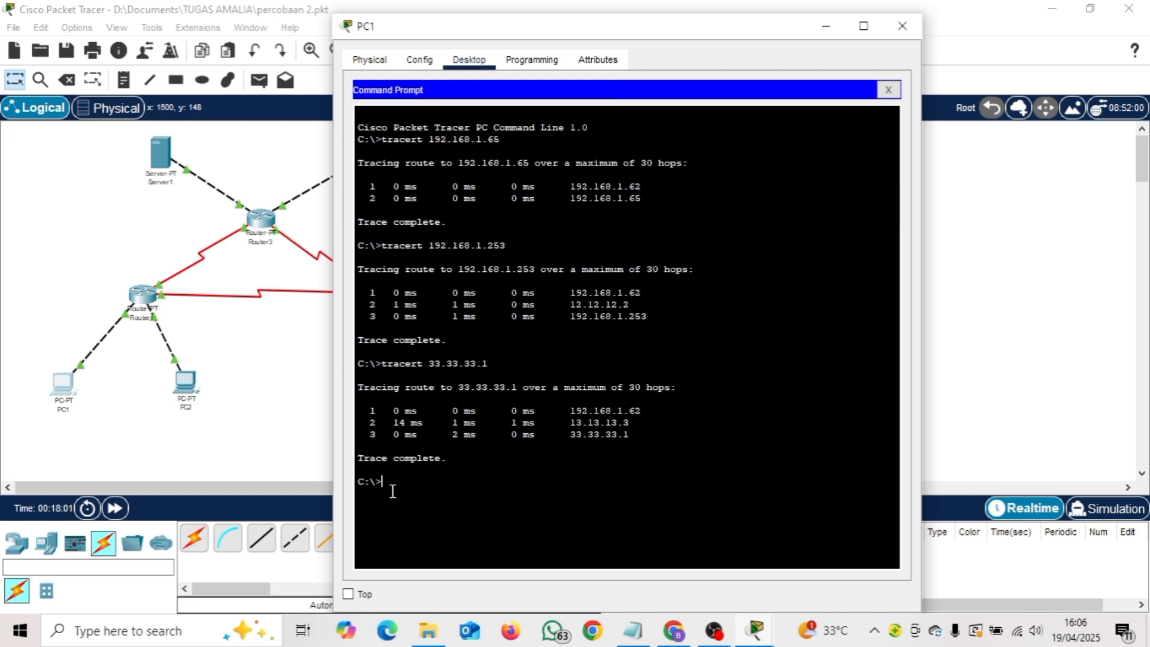
Trace the route from PC1 to 43.43.43.1 and close the PC1 window.
{"action": "type", "text": "tracert 43.43.43.1"}
{"action": "key", "text": "Return"}
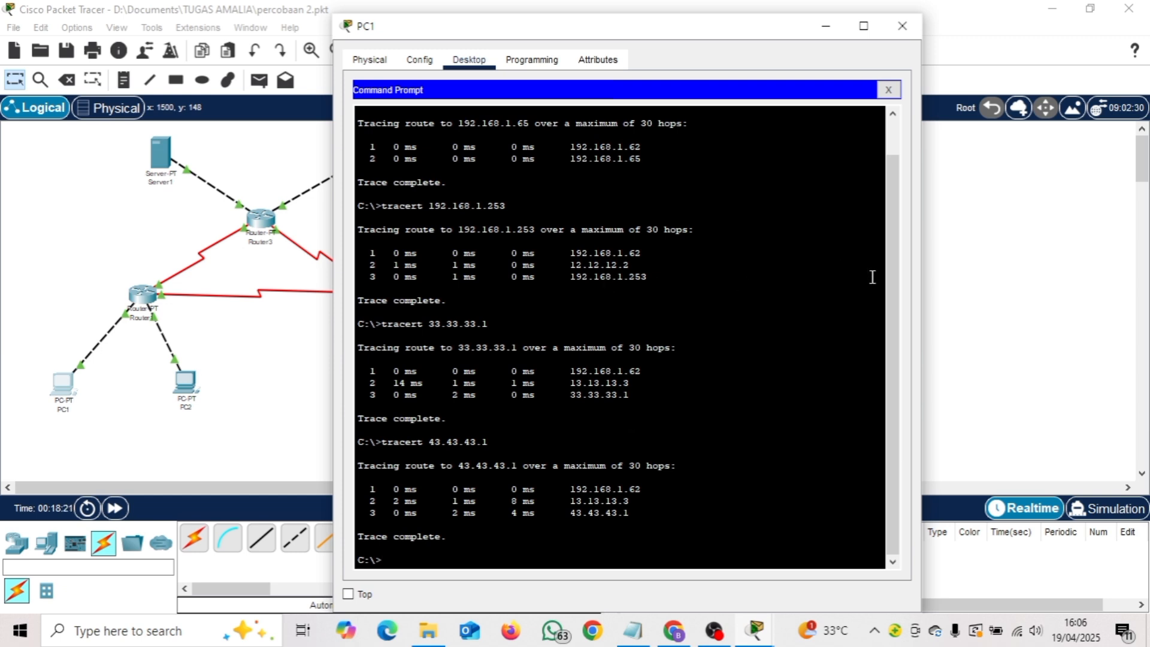
{"action": "left_click_drag", "start_coordinate": [890, 274], "coordinate": [883, 319]}
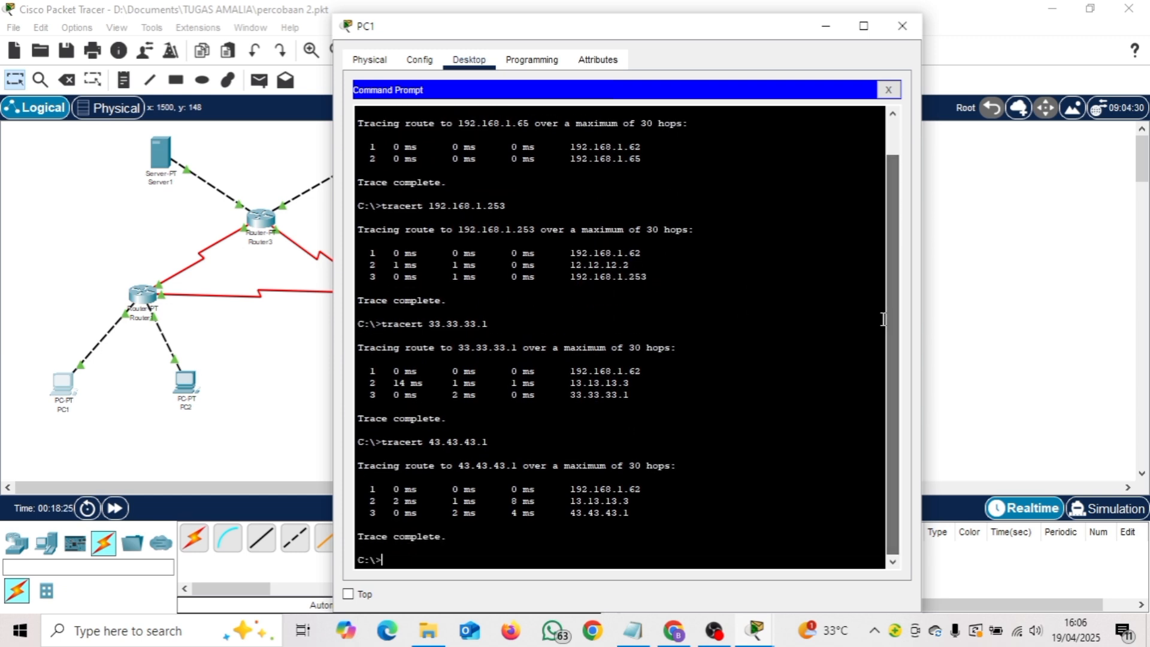
{"action": "left_click", "coordinate": [902, 28]}
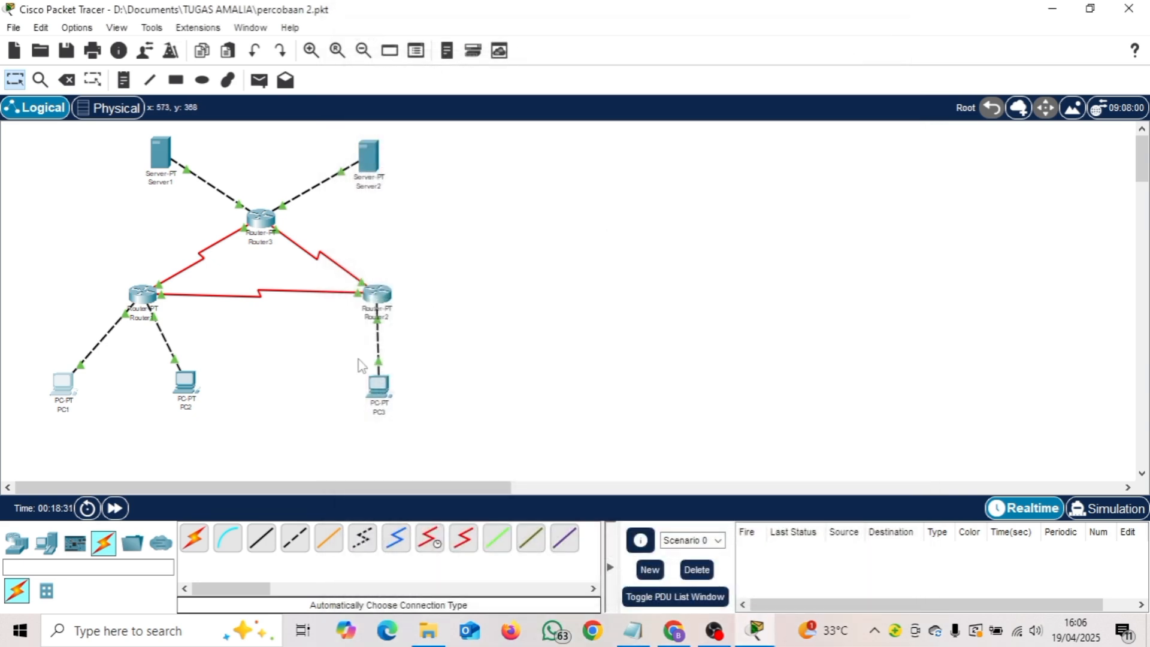
Enter 192.168.1.1 in PC3's command prompt and bring the PC3 window back to the front.
{"action": "left_click", "coordinate": [387, 396]}
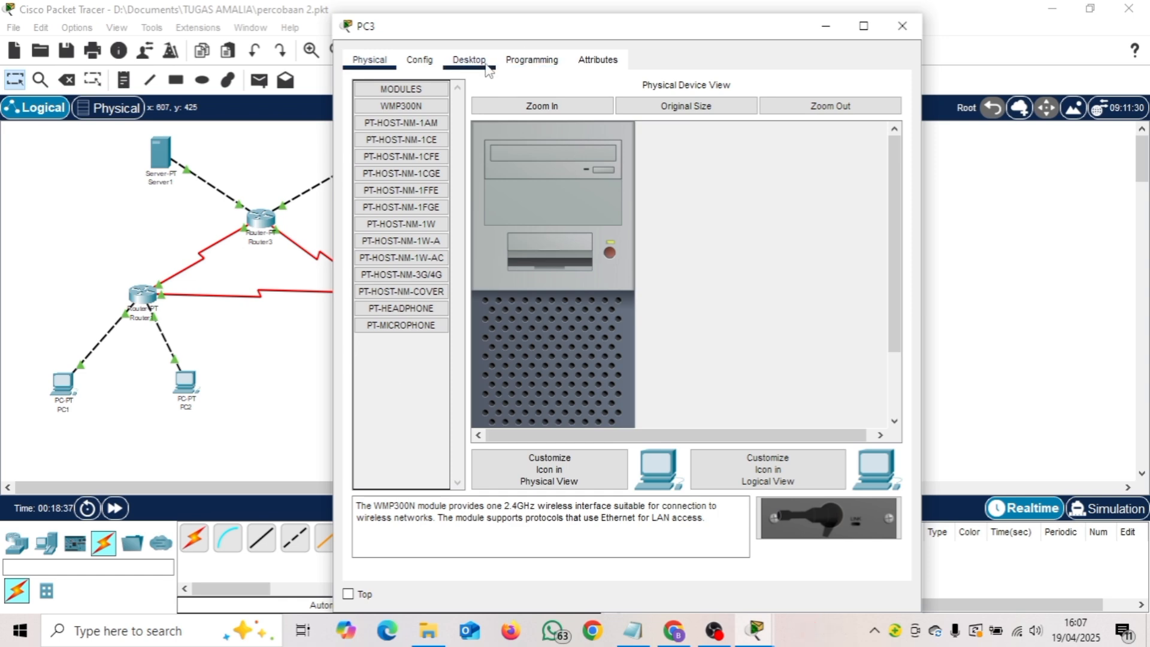
{"action": "left_click", "coordinate": [469, 60]}
{"action": "left_click", "coordinate": [735, 141]}
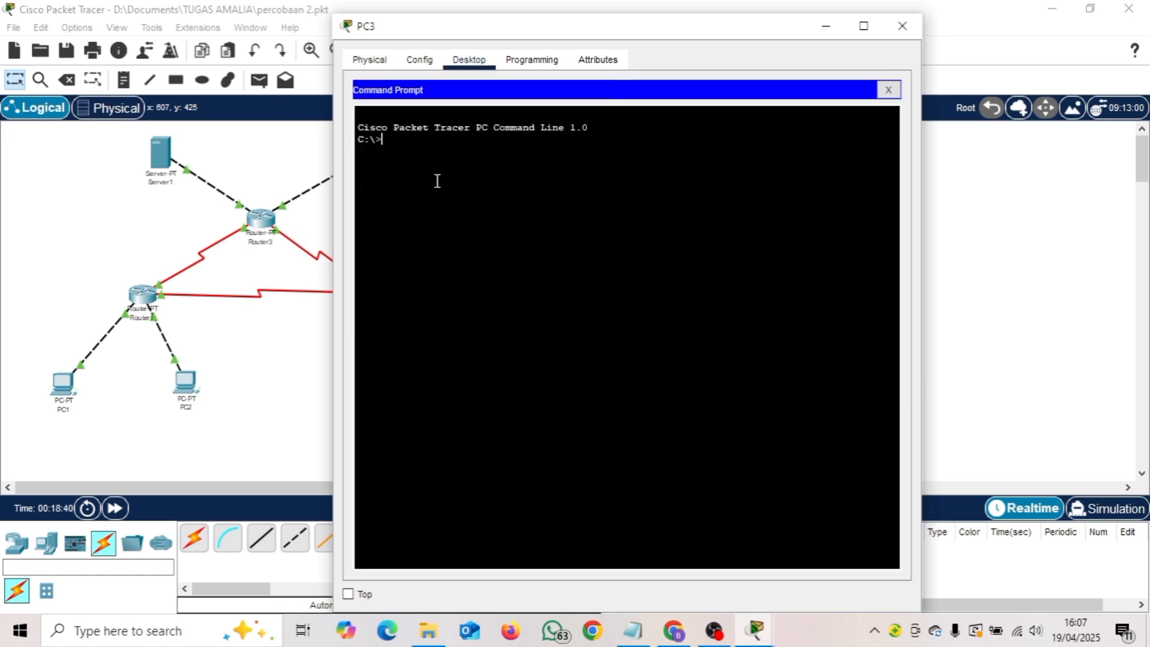
{"action": "type", "text": "192"}
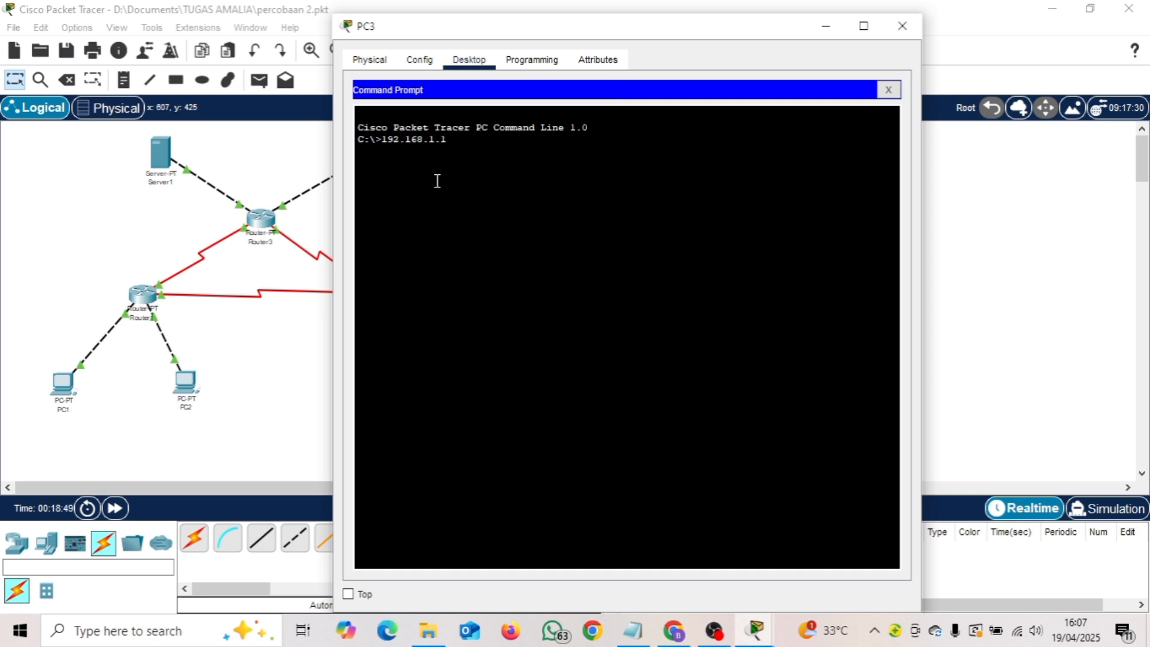
{"action": "type", "text": ".168.1.1"}
{"action": "key", "text": "Return"}
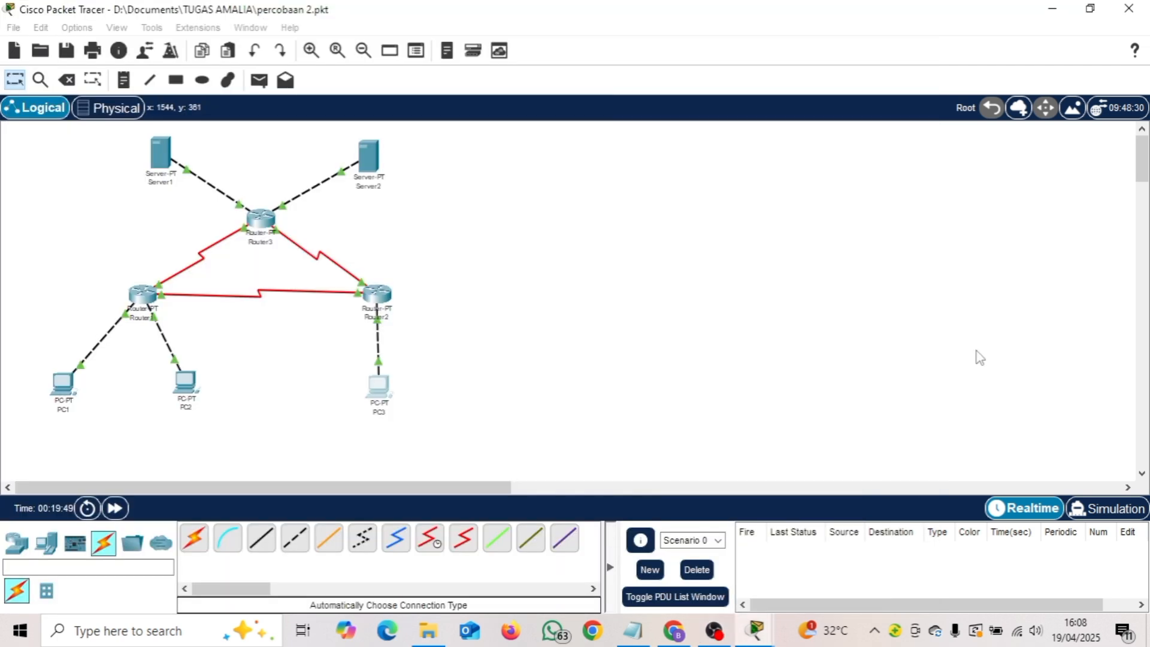
{"action": "mouse_move", "coordinate": [757, 630]}
{"action": "left_click", "coordinate": [825, 581]}
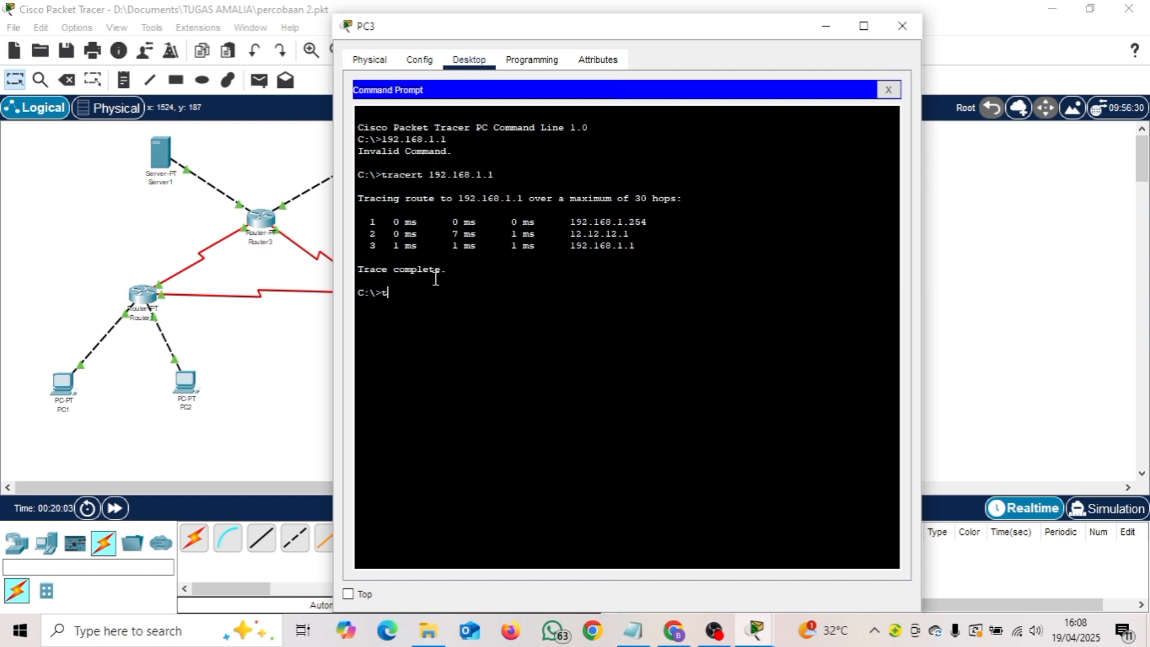
{"action": "type", "text": "racert"}
{"action": "left_click_drag", "start_coordinate": [495, 174], "coordinate": [429, 175]}
{"action": "key", "text": "ctrl+c"}
{"action": "left_click_drag", "start_coordinate": [383, 306], "coordinate": [361, 305]}
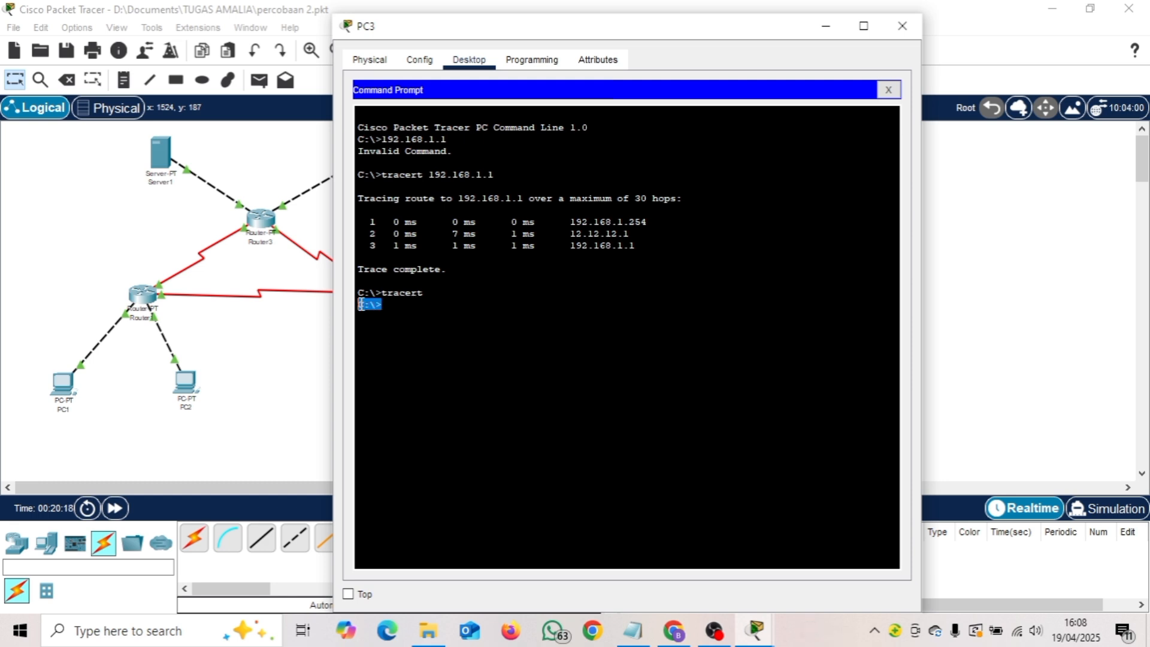
{"action": "left_click", "coordinate": [402, 302]}
Trace the route from PC3 to 192.168.1.65 in its command prompt.
{"action": "type", "text": "tracert 192"}
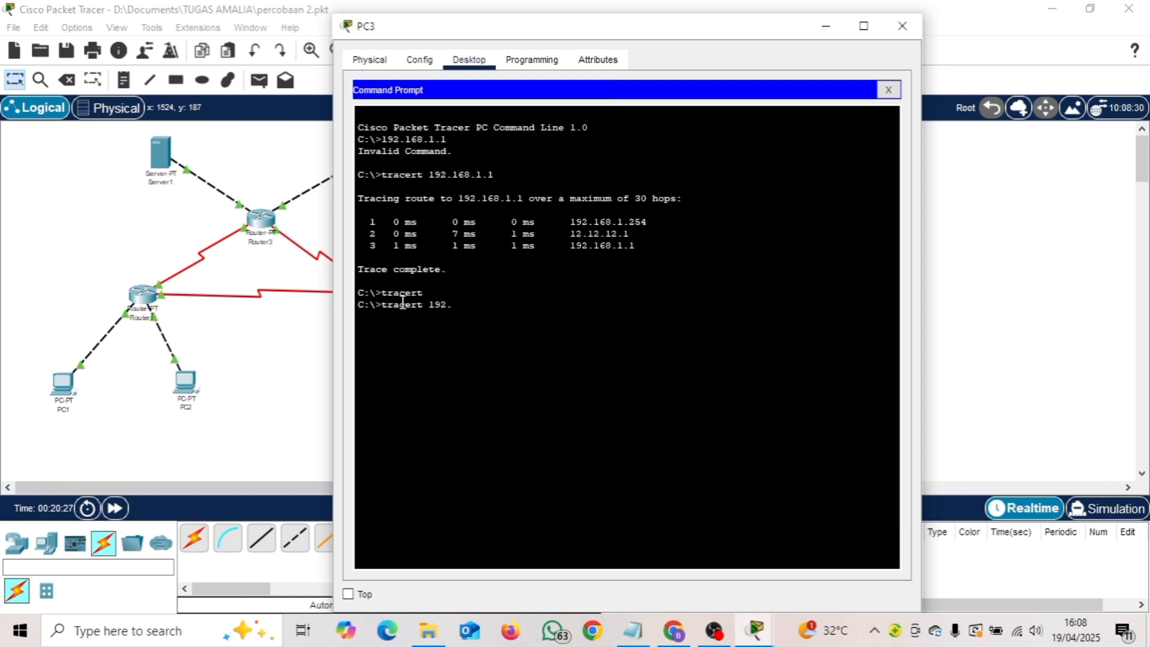
{"action": "type", "text": ".168."}
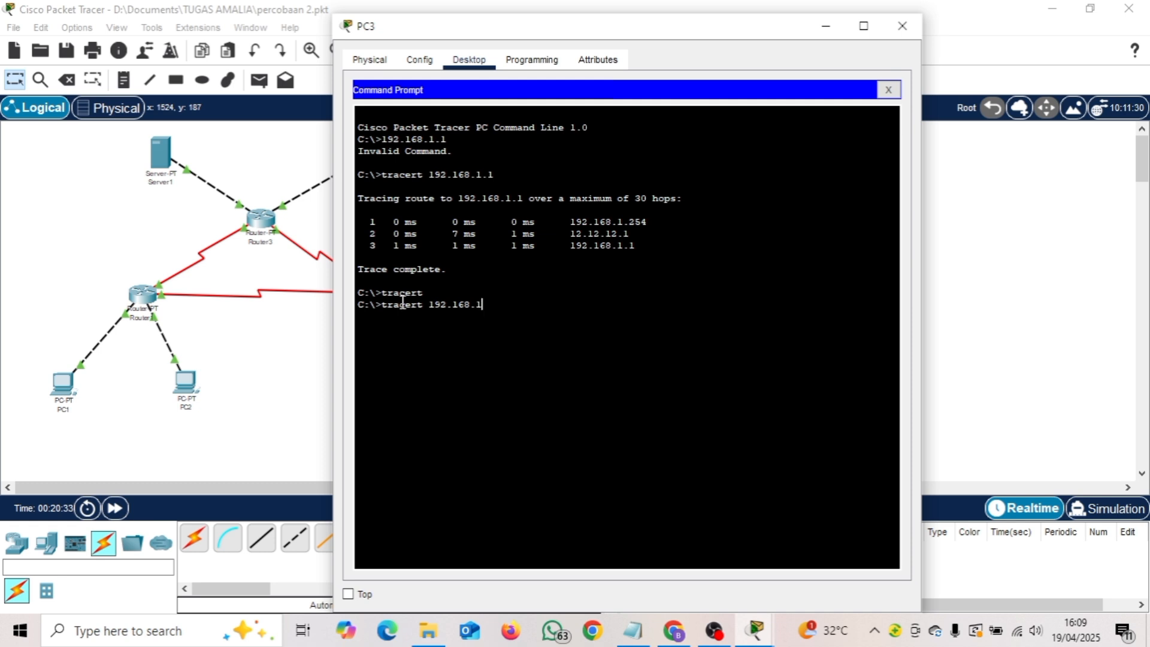
{"action": "type", "text": "1.65"}
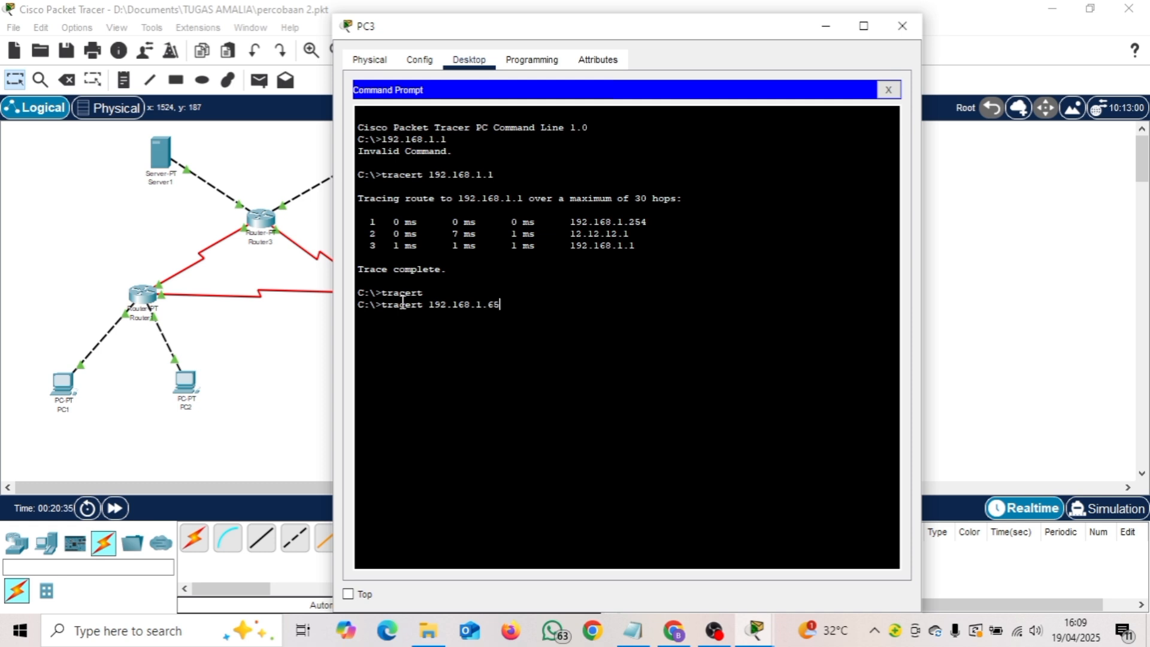
{"action": "key", "text": "Return"}
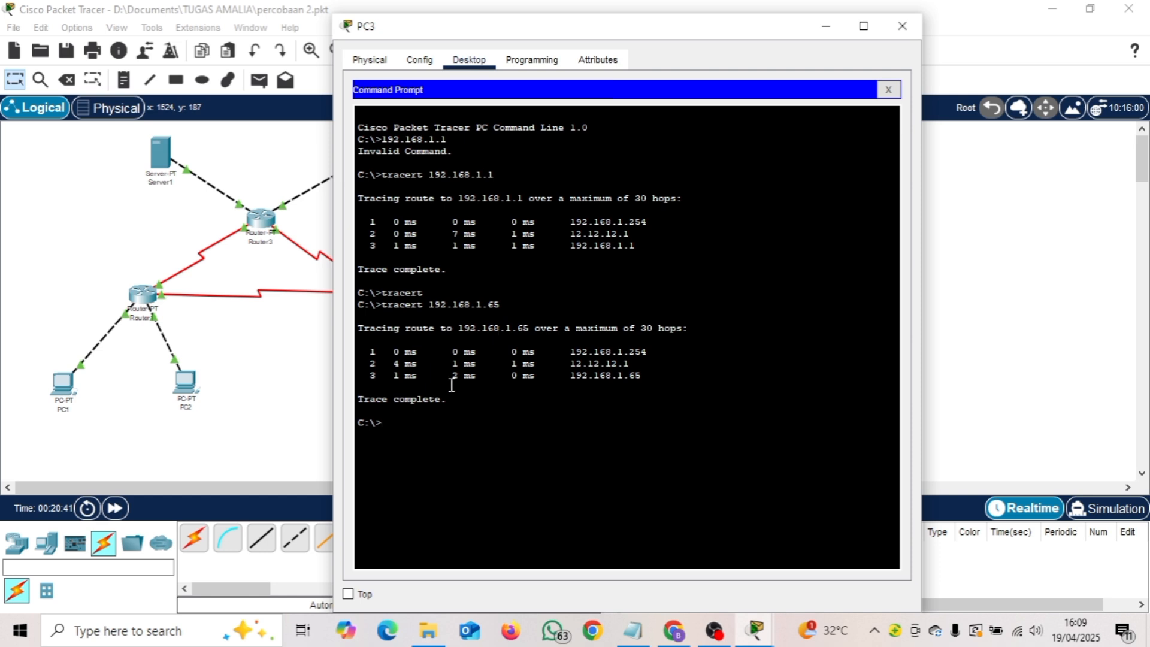
Trace the route from PC3 to 33.33.33.1 in its command prompt.
{"action": "type", "text": "tracert"}
{"action": "type", "text": "33.33.33.1"}
{"action": "key", "text": "Return"}
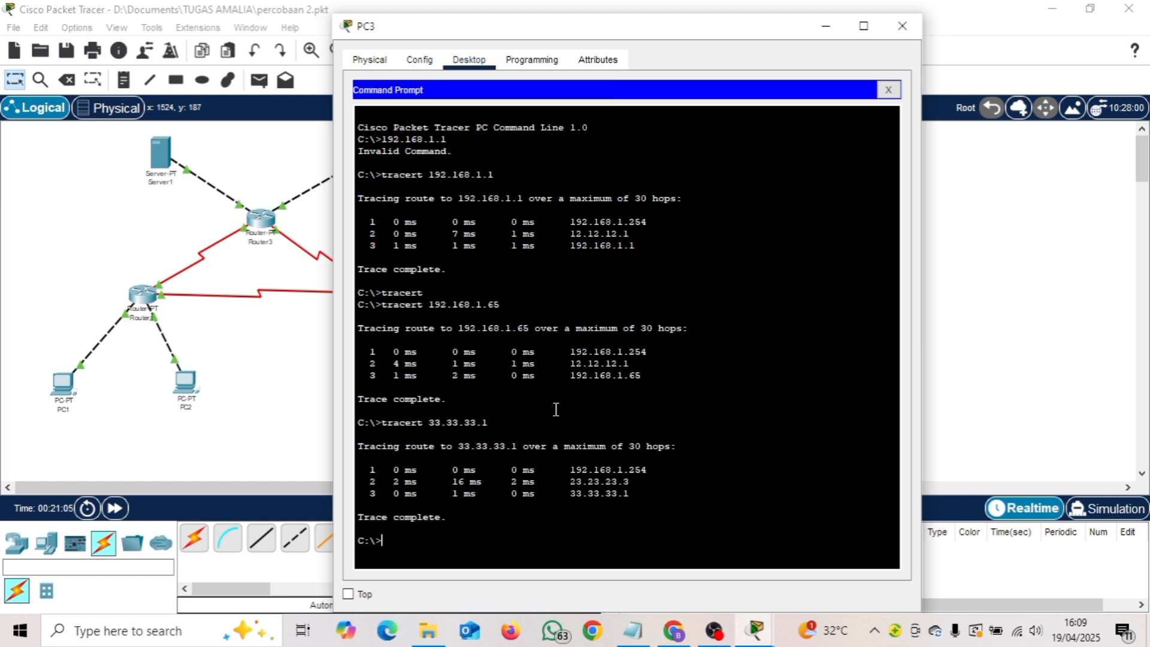
Trace the route from PC3 to 43.43.43.1 and close the PC3 window.
{"action": "type", "text": "tracert 43.43"}
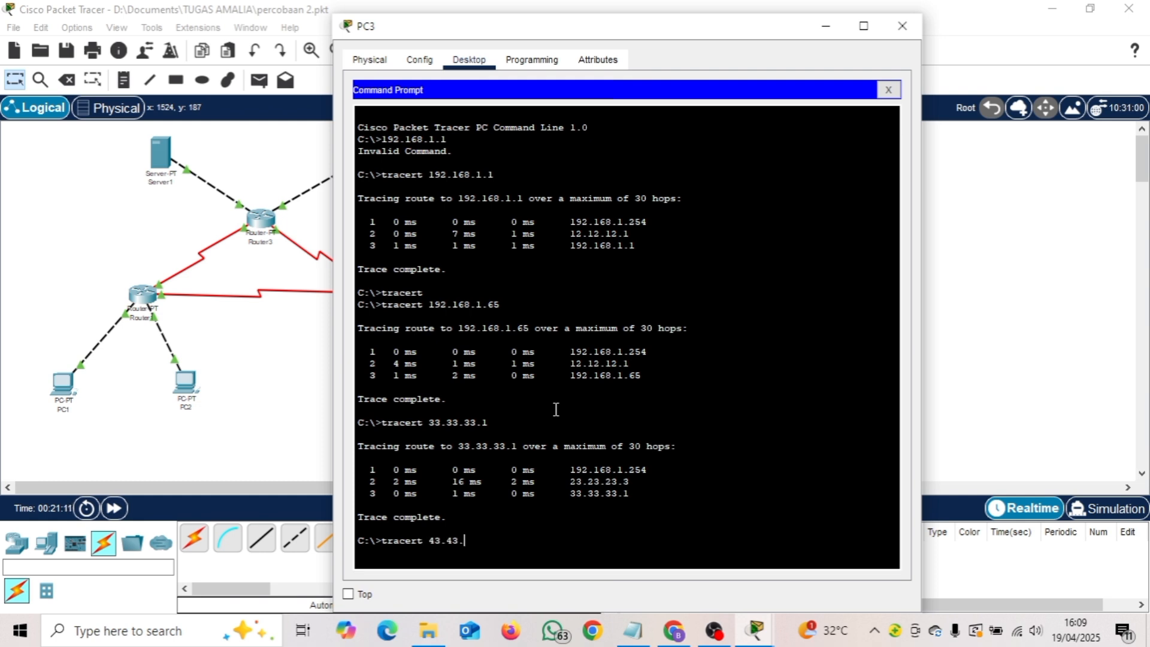
{"action": "type", "text": ".43."}
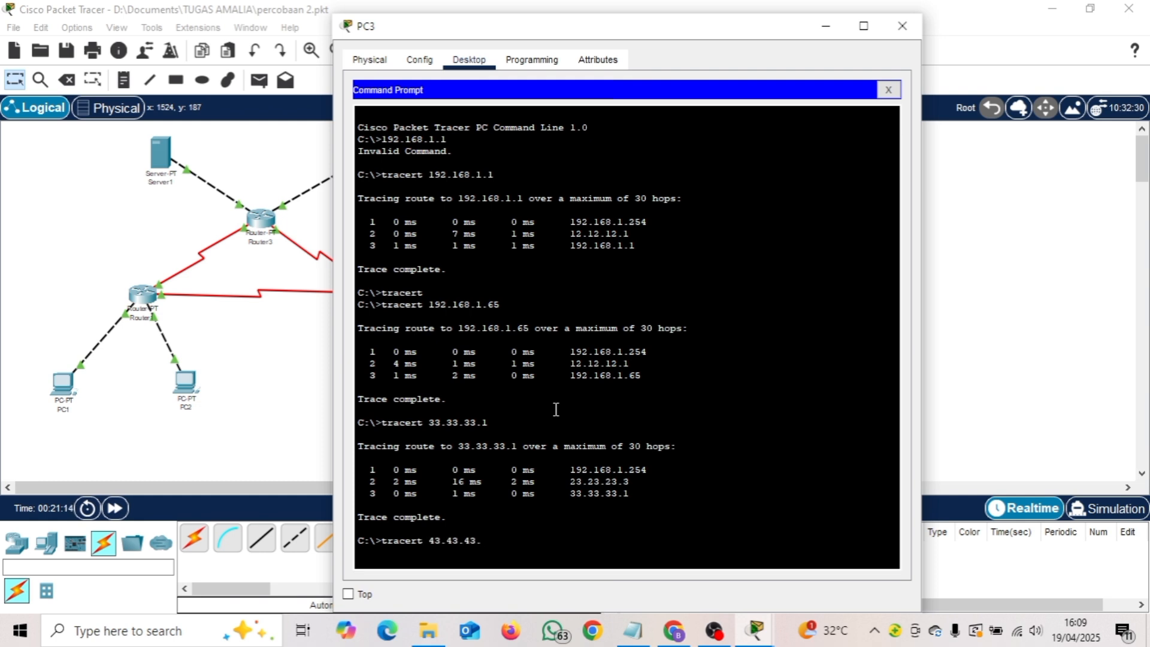
{"action": "type", "text": "1"}
{"action": "key", "text": "Return"}
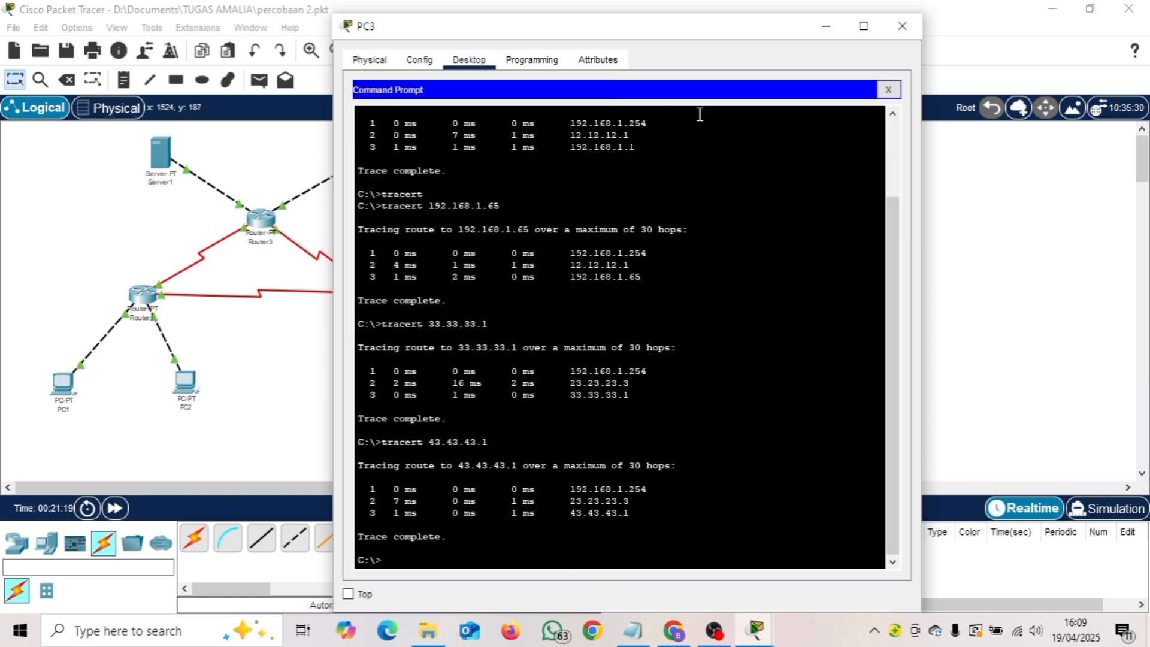
{"action": "left_click", "coordinate": [910, 36]}
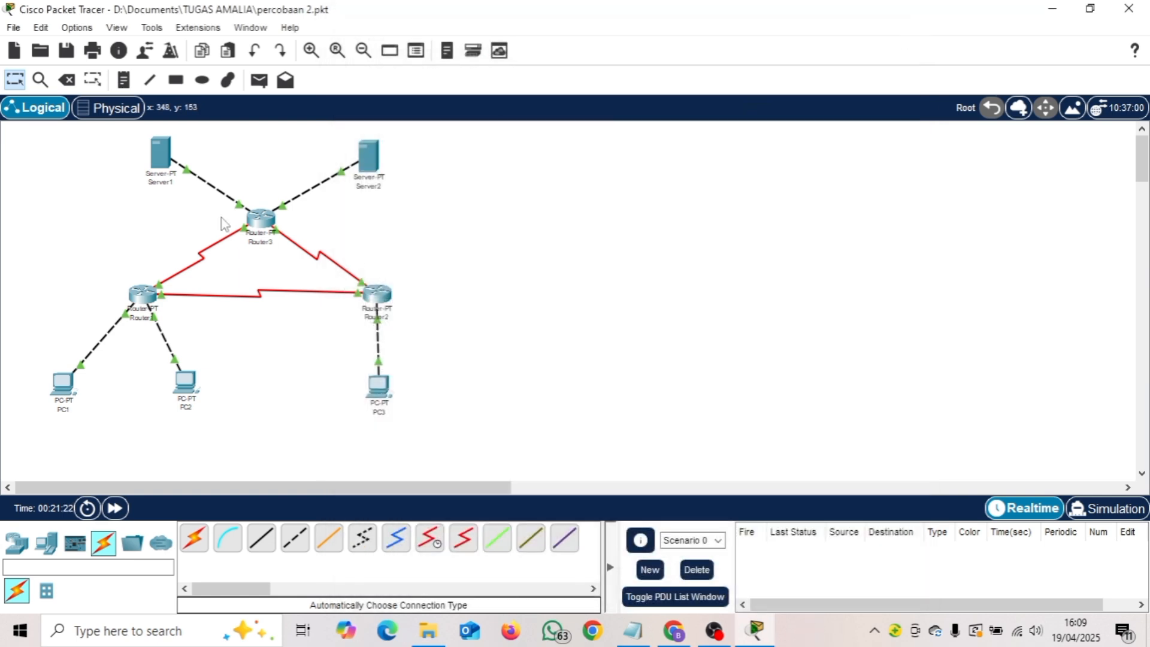
Open the command prompt on Server1 and trace the route to 43.43.43.1.
{"action": "mouse_move", "coordinate": [269, 226]}
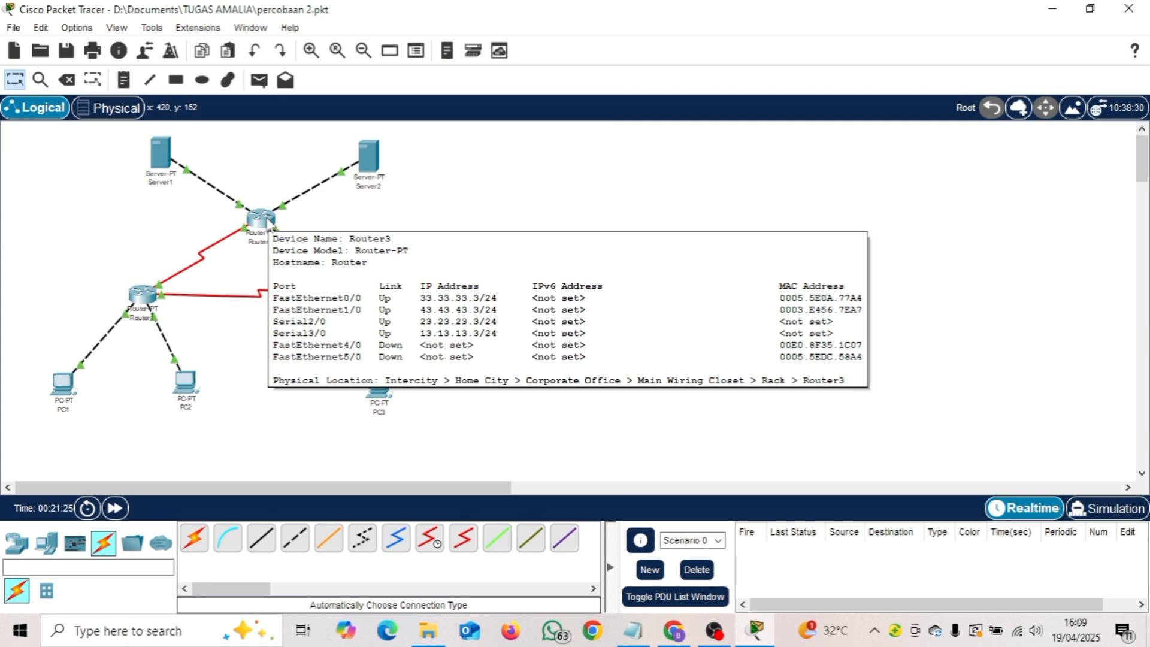
{"action": "left_click", "coordinate": [162, 157]}
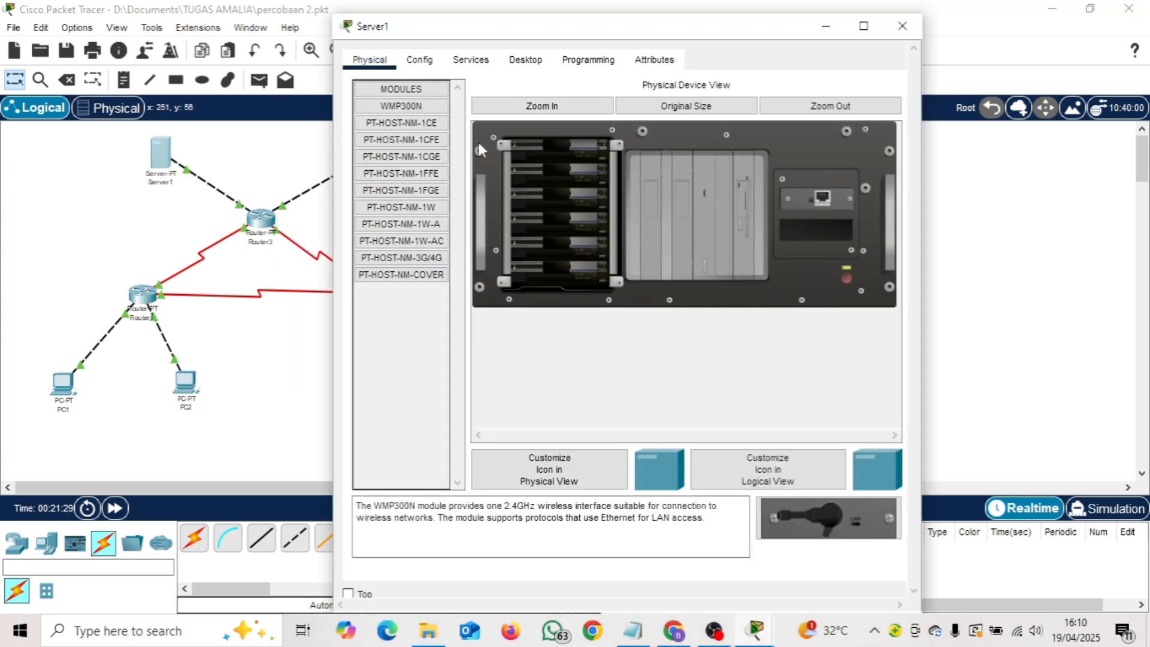
{"action": "left_click", "coordinate": [525, 60]}
{"action": "left_click", "coordinate": [621, 133]}
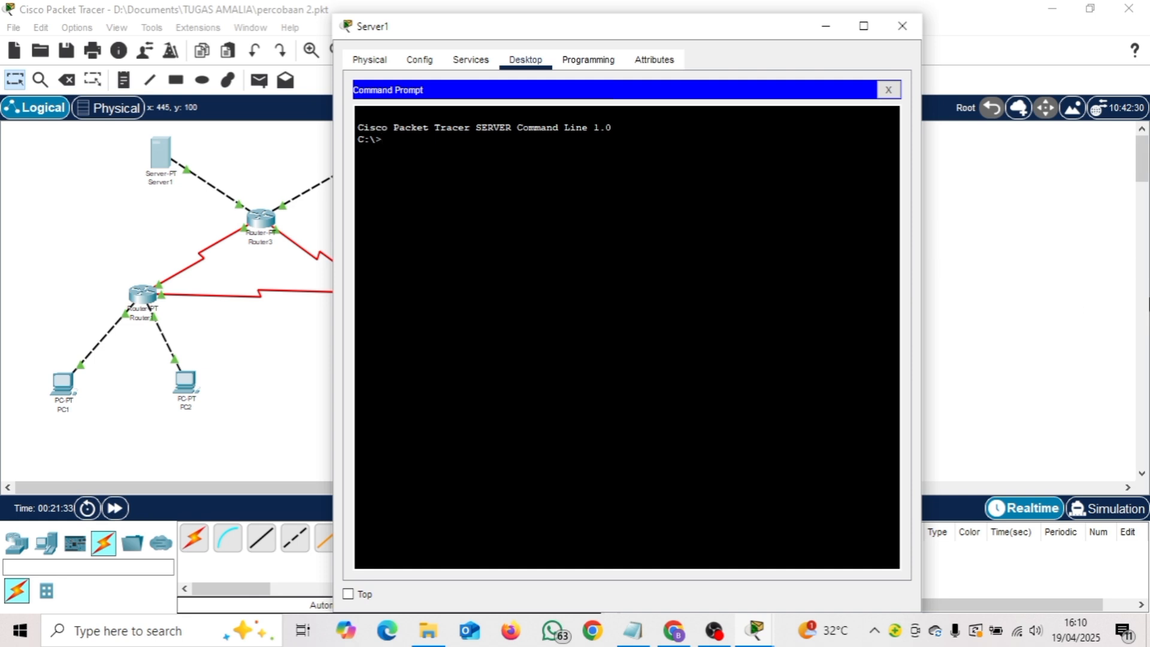
{"action": "type", "text": "tracert 43.43.43.1"}
{"action": "key", "text": "Return"}
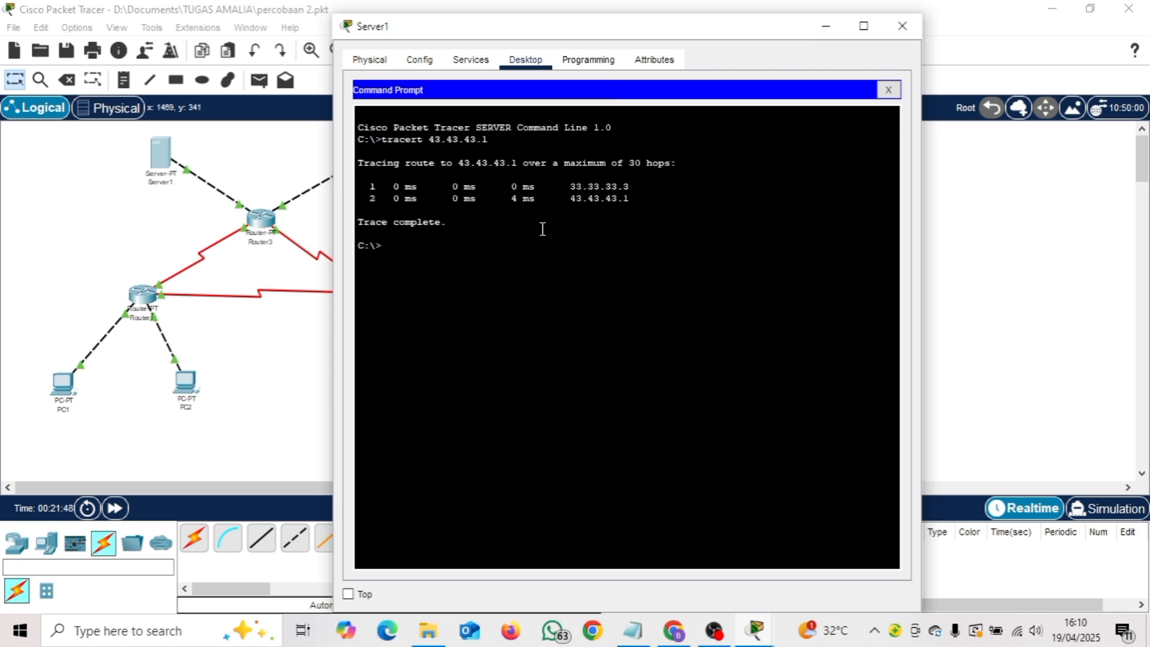
Trace the routes from Server1 to 192.168.1.1 and 192.168.1.65 in its command prompt.
{"action": "type", "text": "tracert 192.168"}
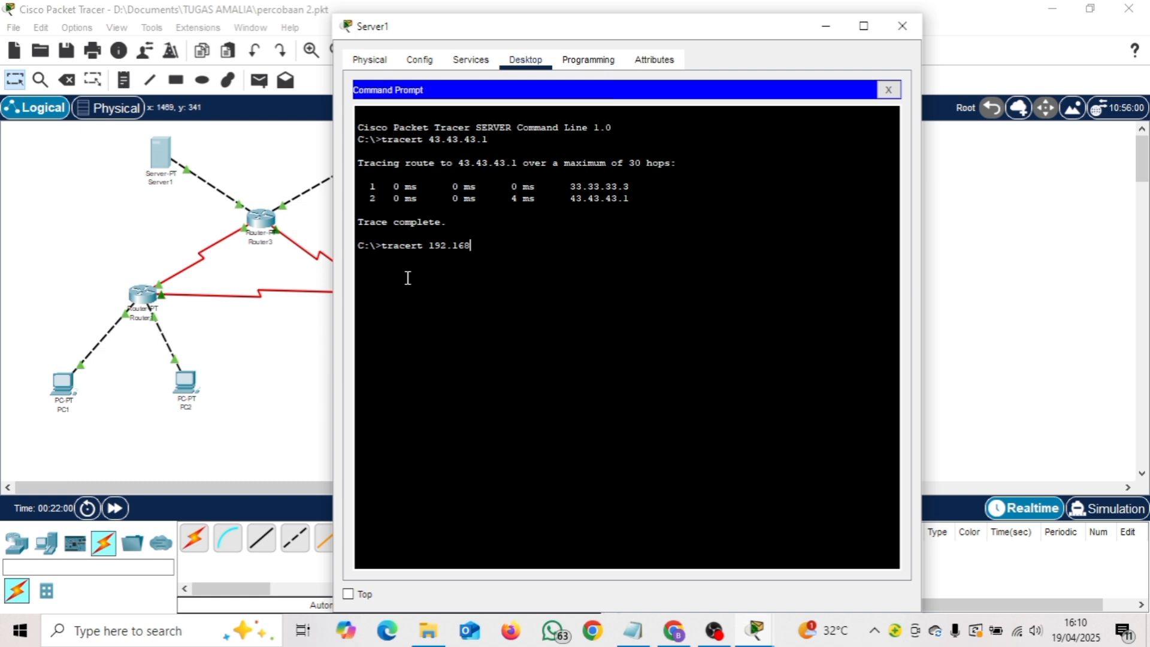
{"action": "type", "text": ".1.1"}
{"action": "key", "text": "Return"}
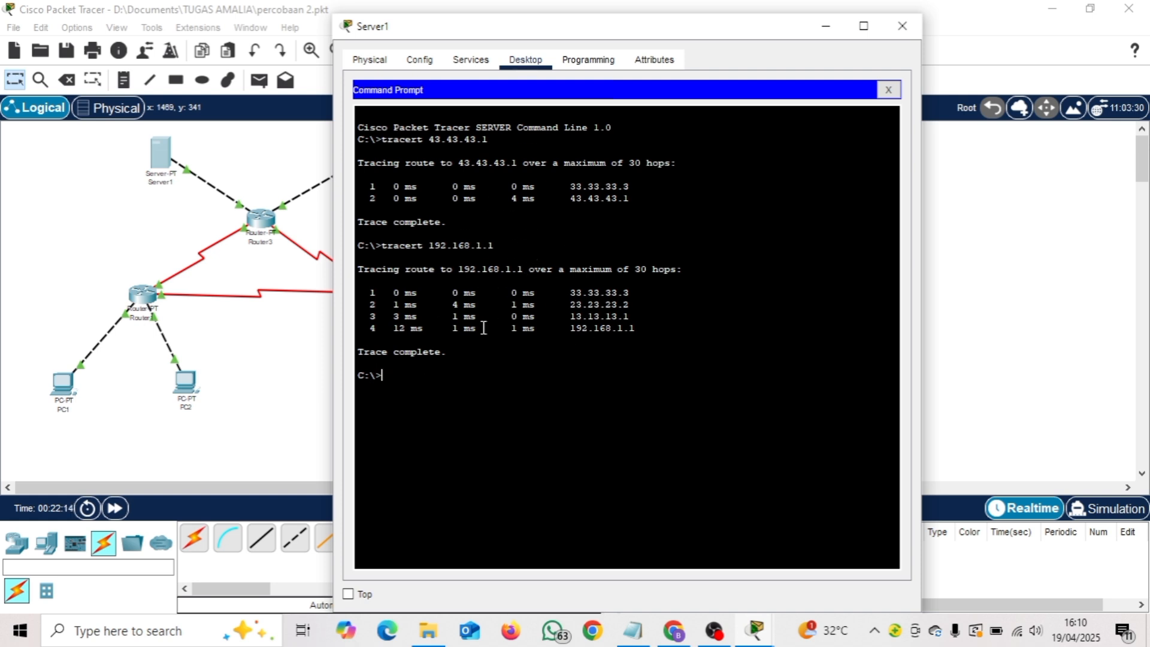
{"action": "type", "text": "tracert"}
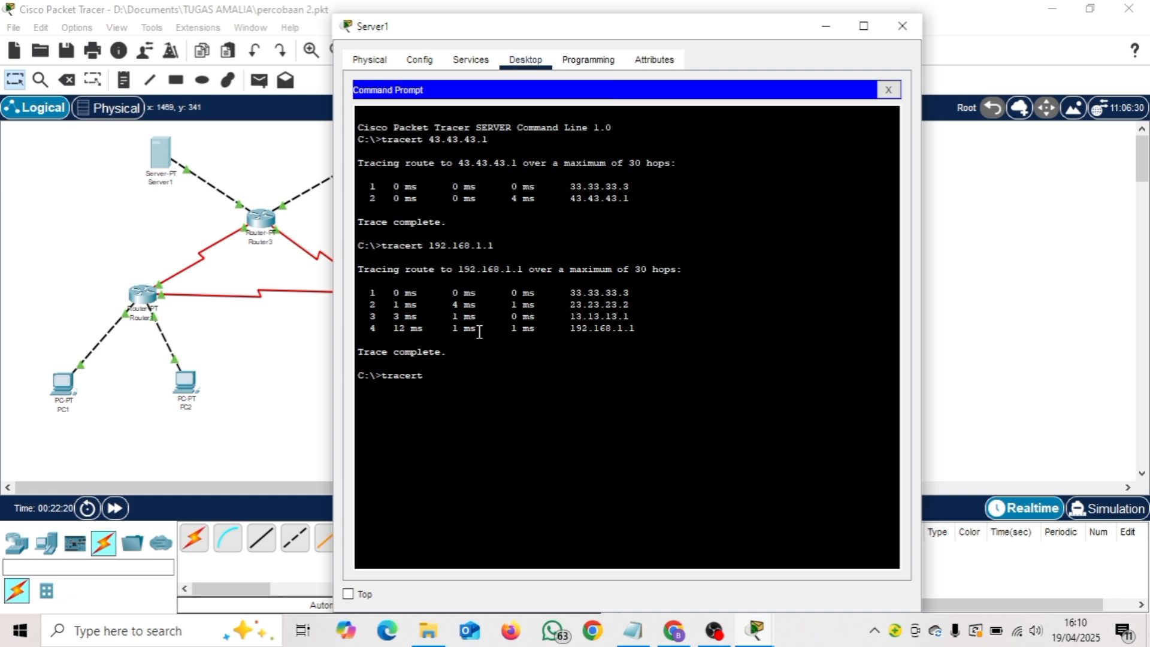
{"action": "type", "text": " 192.168.1.65"}
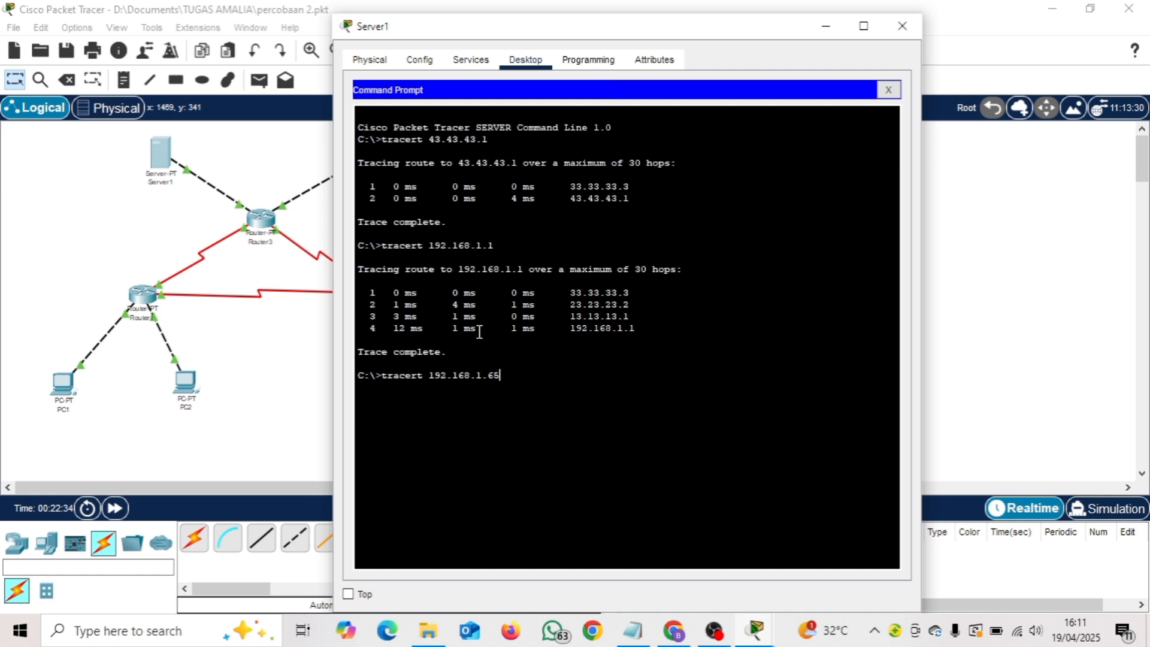
{"action": "key", "text": "Return"}
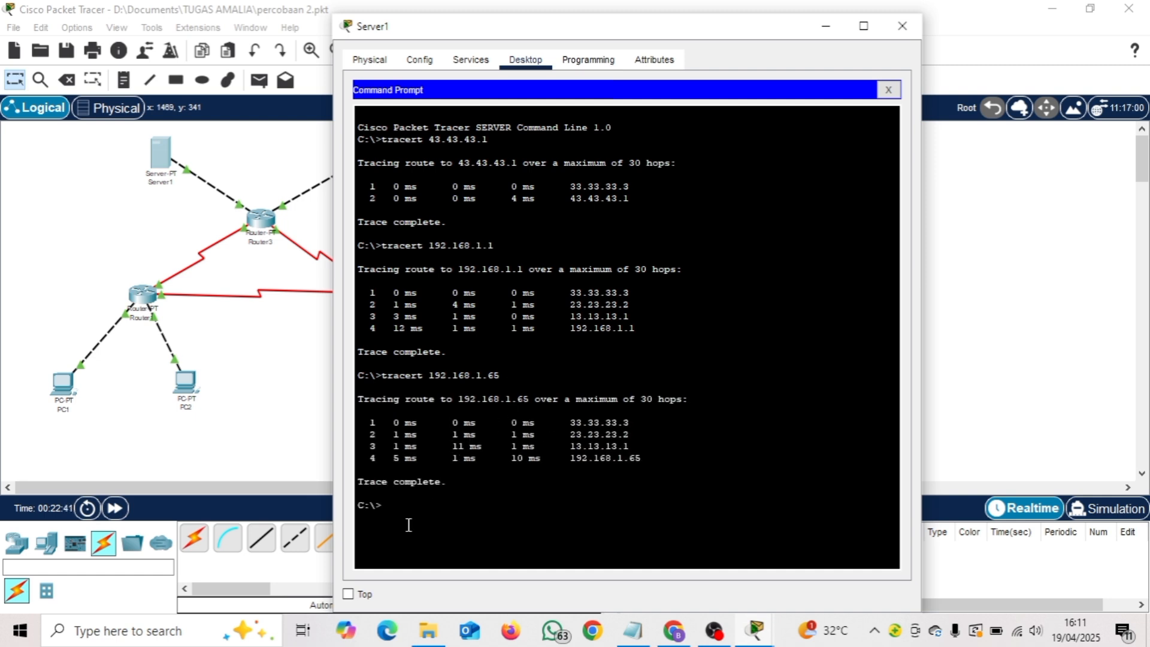
Trace the route from Server1 to 192.168.1.253 and close the Server1 window.
{"action": "type", "text": "cert 192.168.1.253"}
{"action": "key", "text": "Return"}
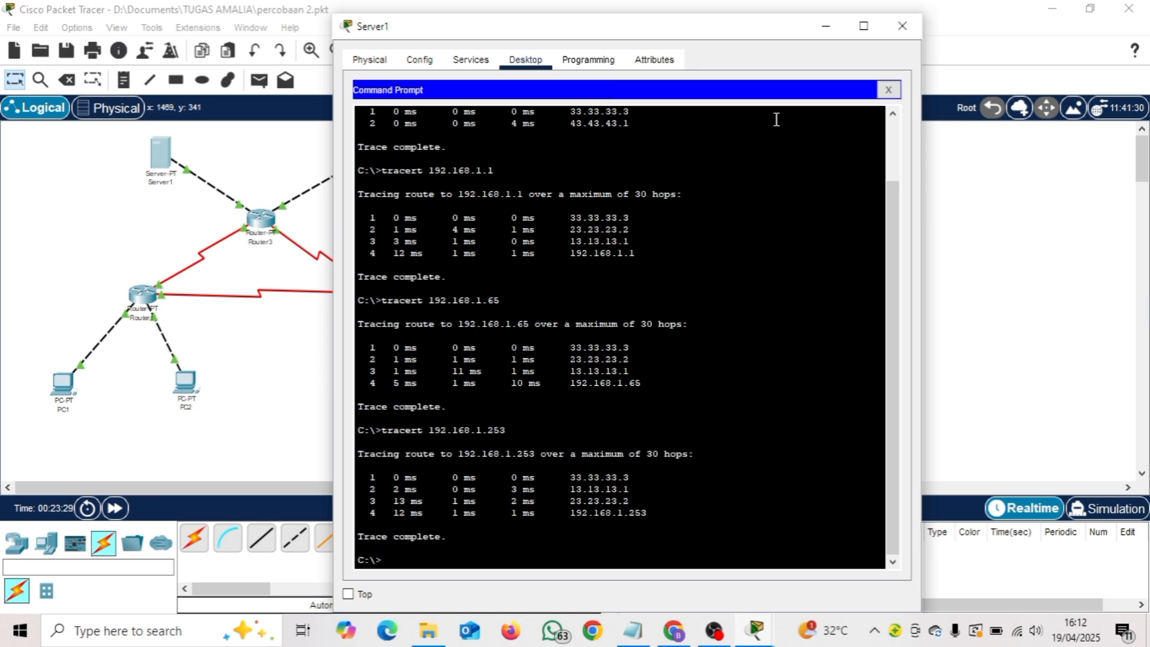
{"action": "left_click", "coordinate": [900, 27]}
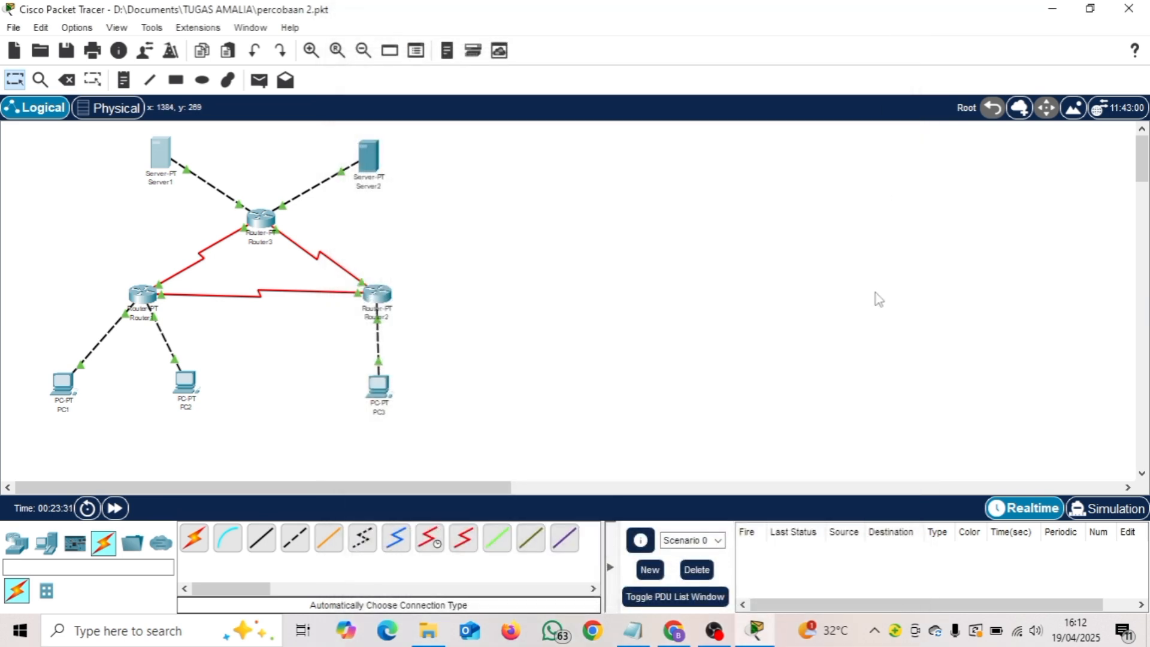